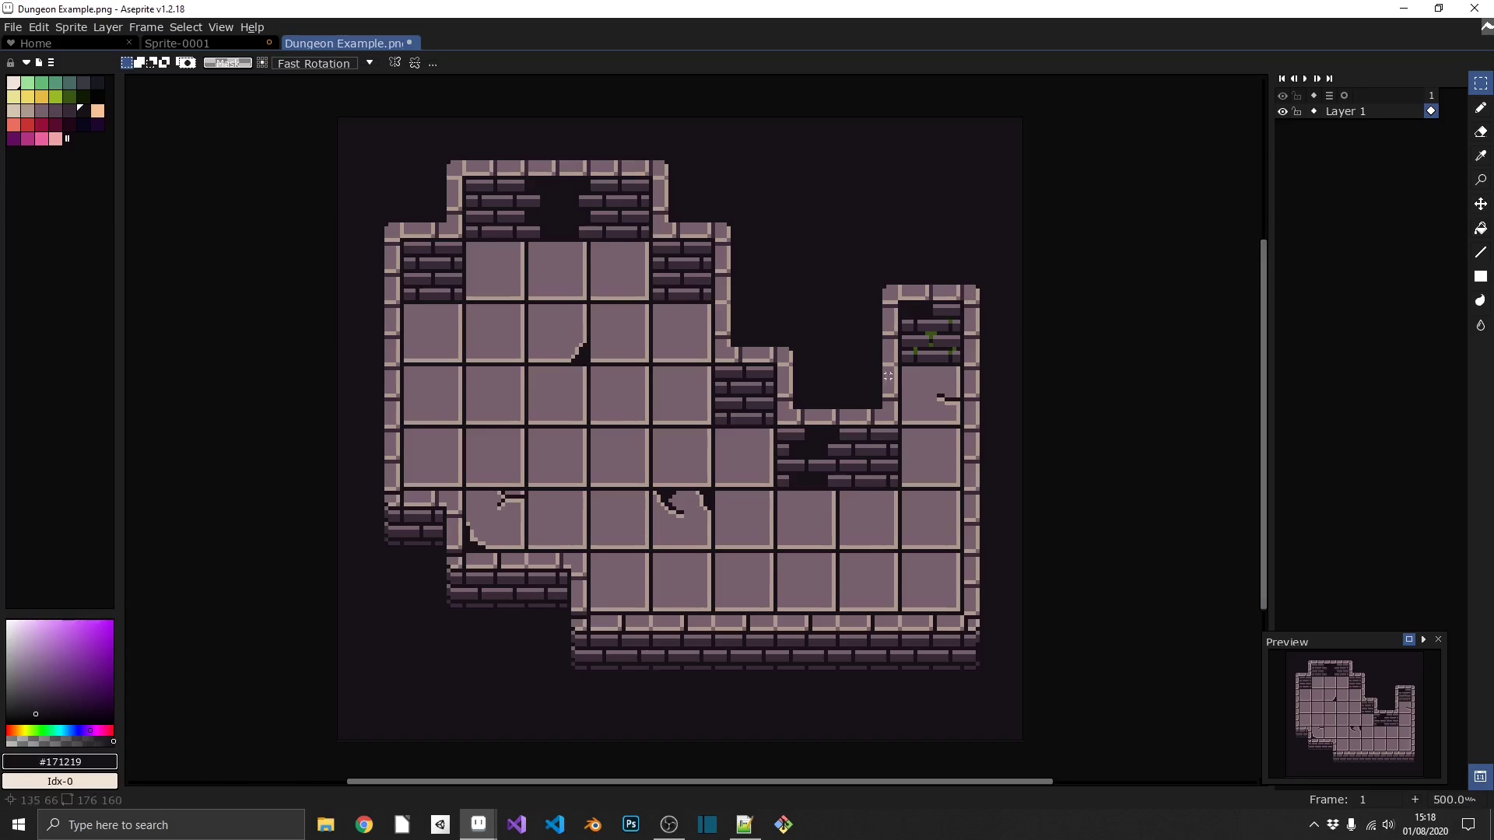
- Examine the dungeon example's wall corners, edges, cracked floor tiles and broken brick sections as reference for the tileset
drag(984, 292, 984, 319)
drag(990, 293, 536, 658)
double_click(668, 160)
double_click(456, 156)
click(888, 458)
drag(696, 334, 730, 382)
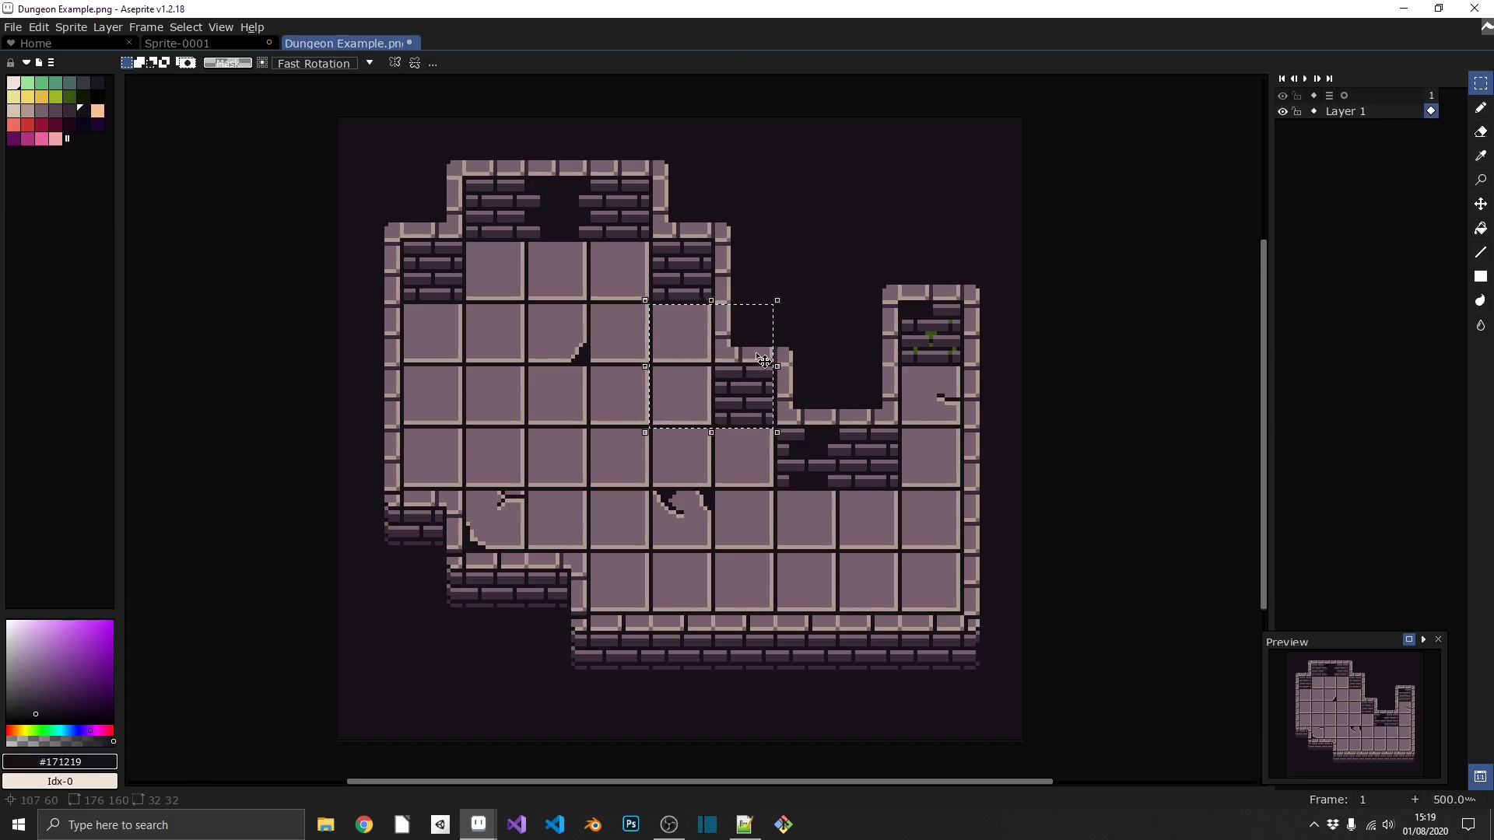
click(810, 442)
double_click(565, 329)
double_click(700, 520)
double_click(561, 209)
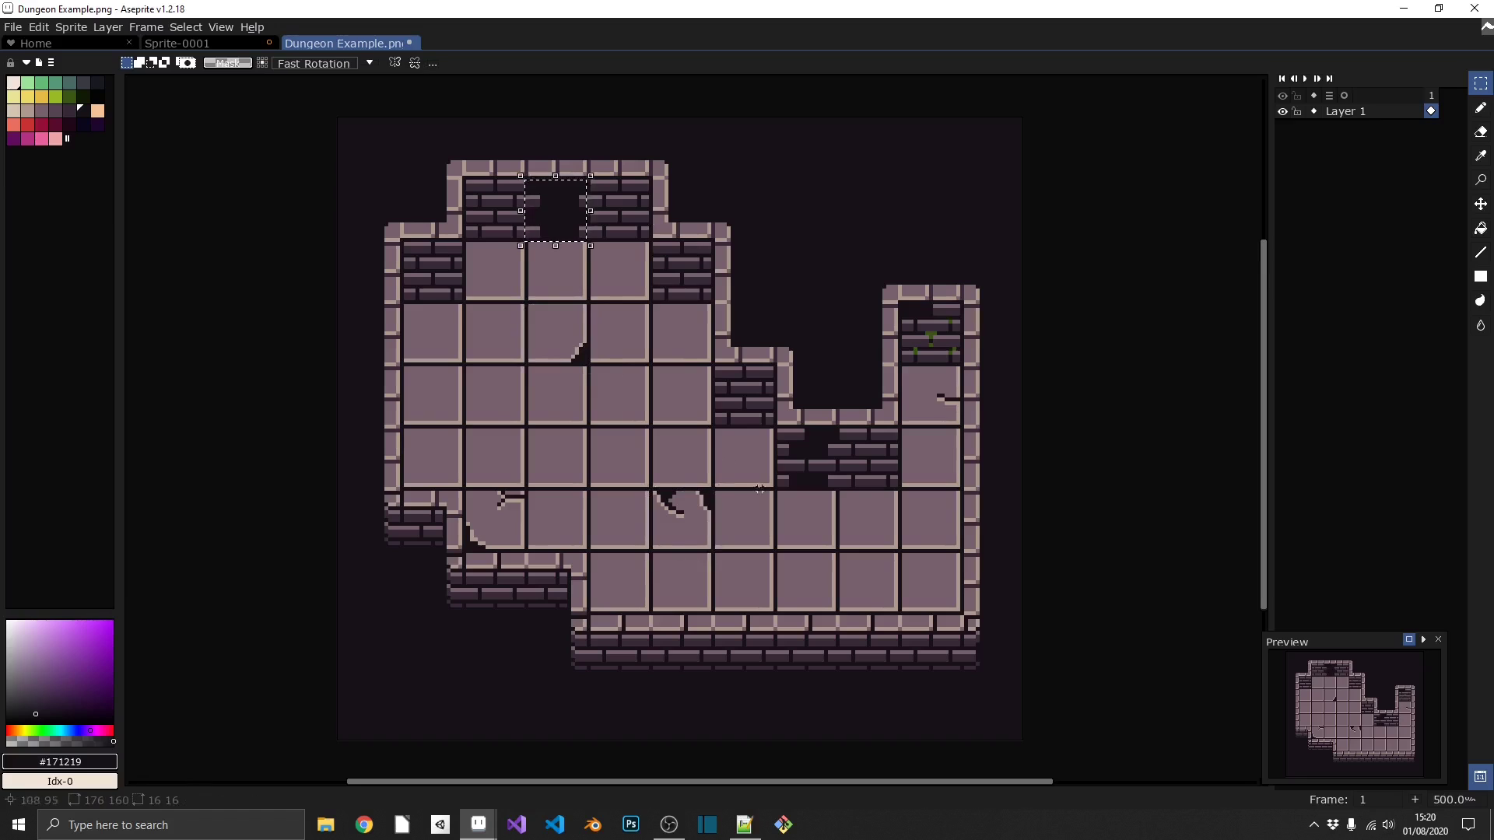
click(1117, 330)
- Switch to the blank Sprite-0001 canvas and activate the Pencil tool
key(ctrl+shift+Tab)
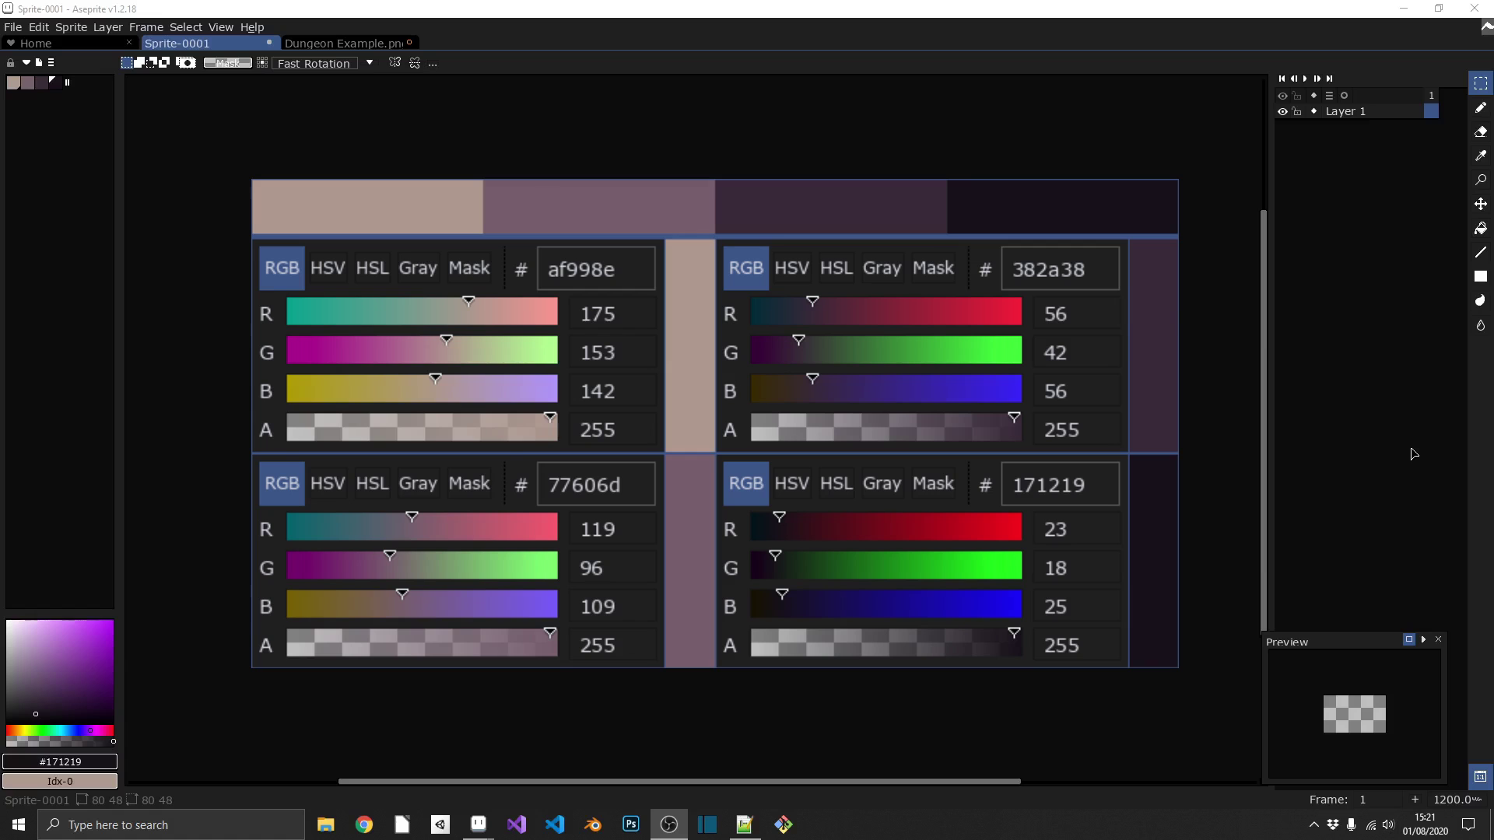
key(b)
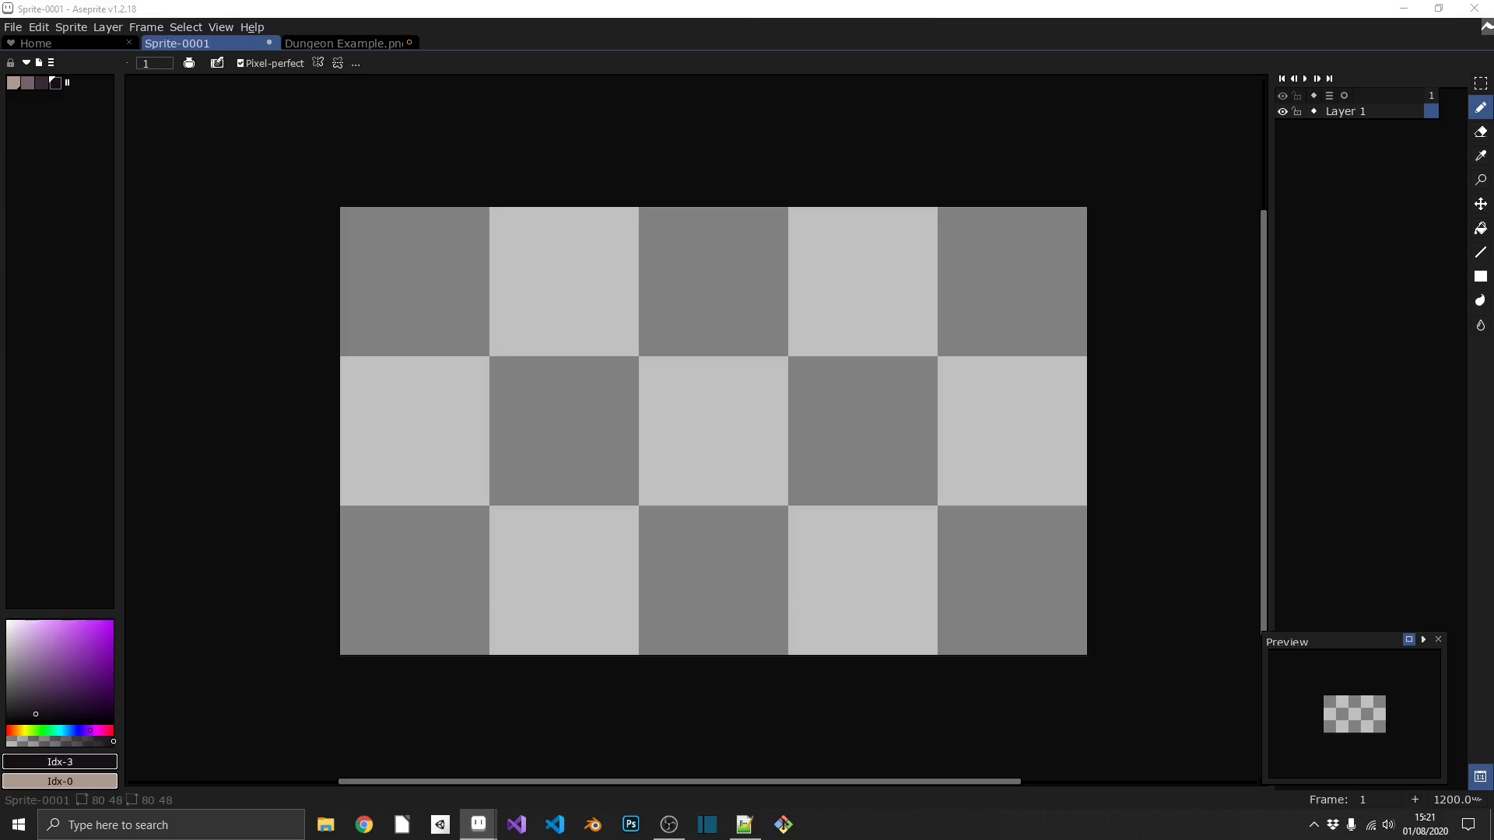
scroll(1054, 557, up, 4)
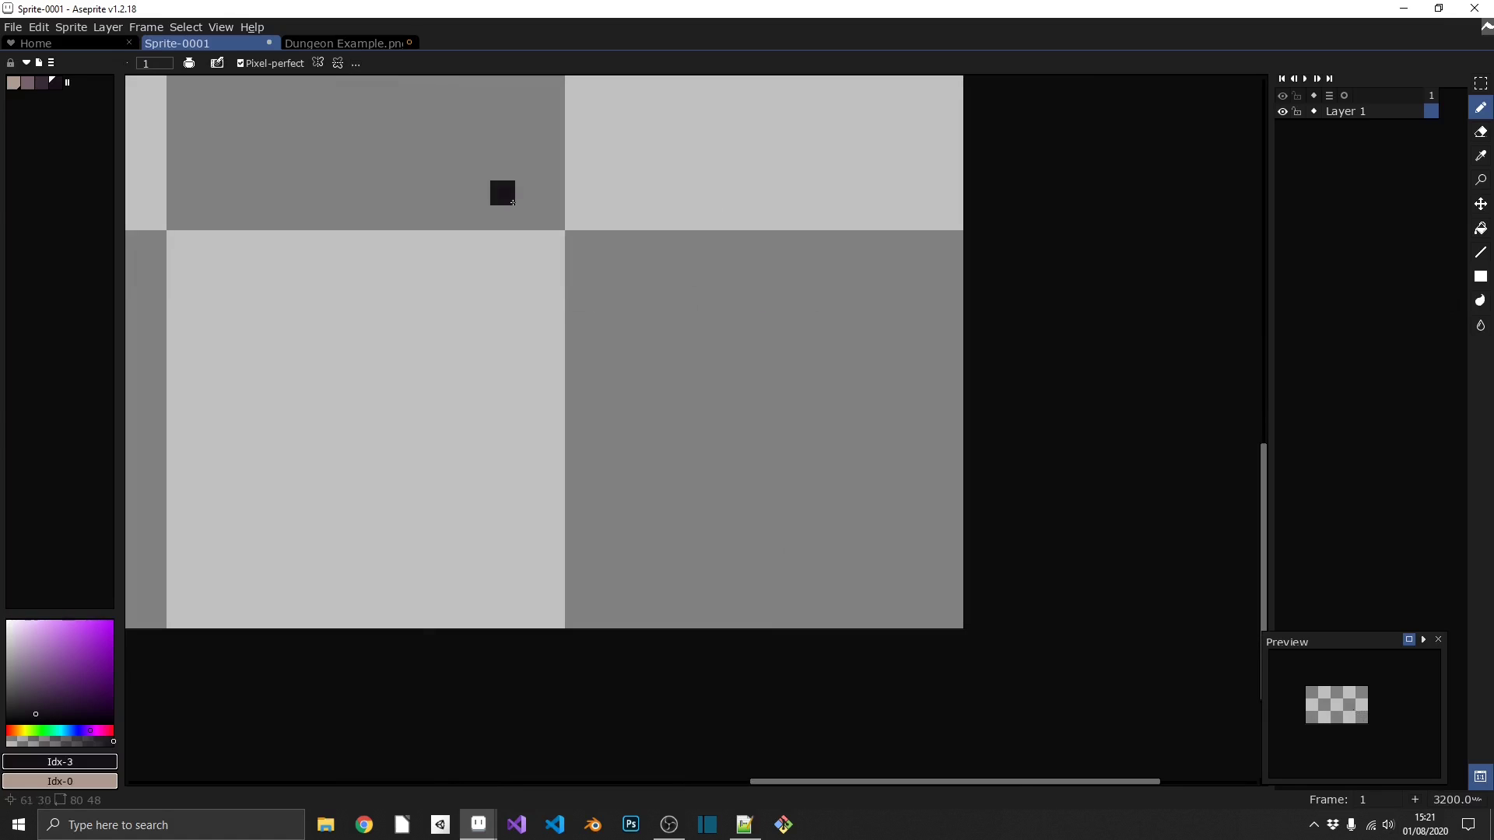
- Check the dungeon example's tile layout with the grid overlay shown temporarily, and return to Sprite-0001
click(343, 44)
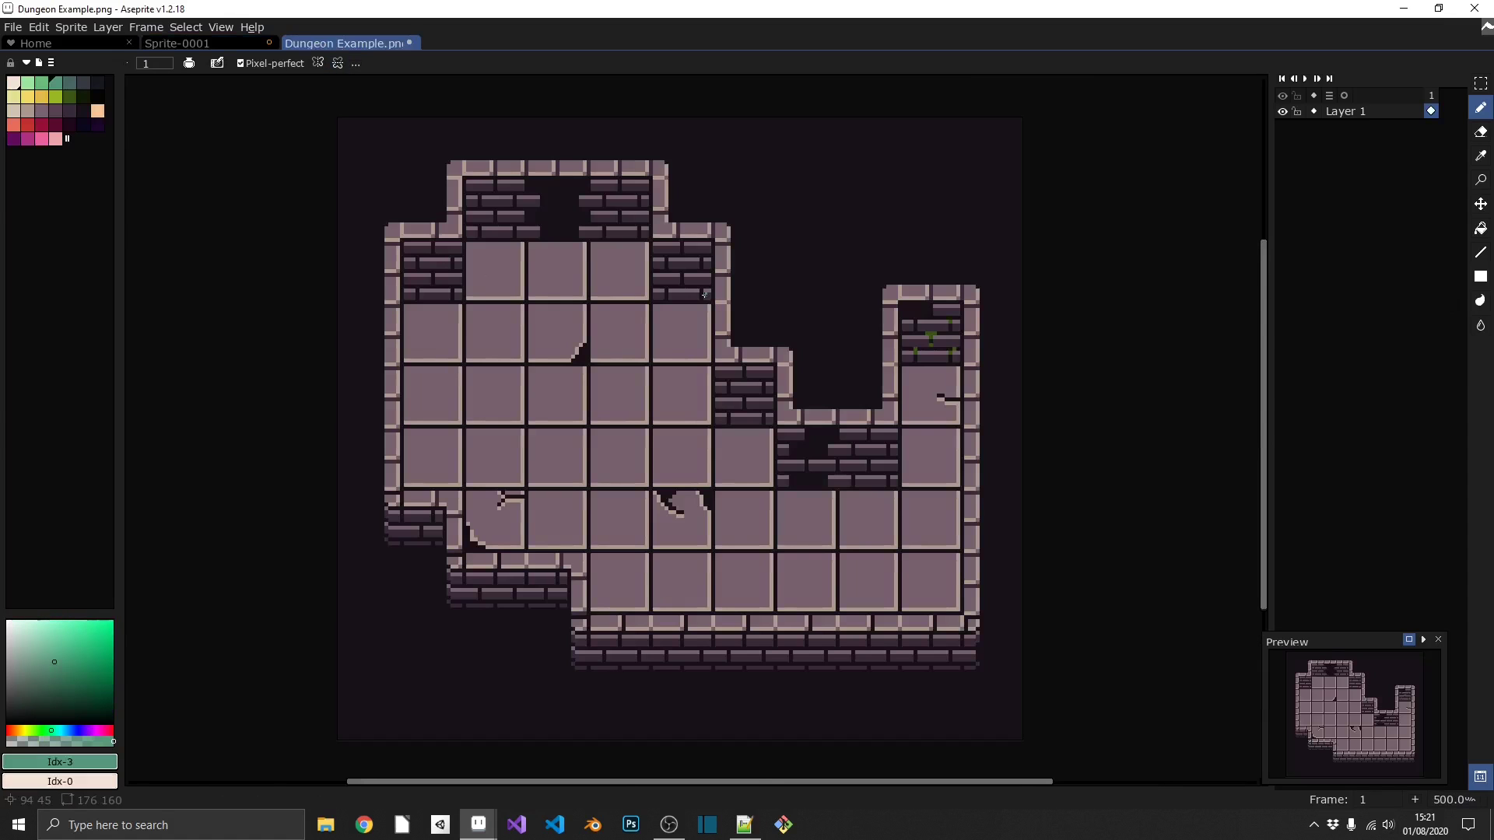
key(ctrl+apostrophe)
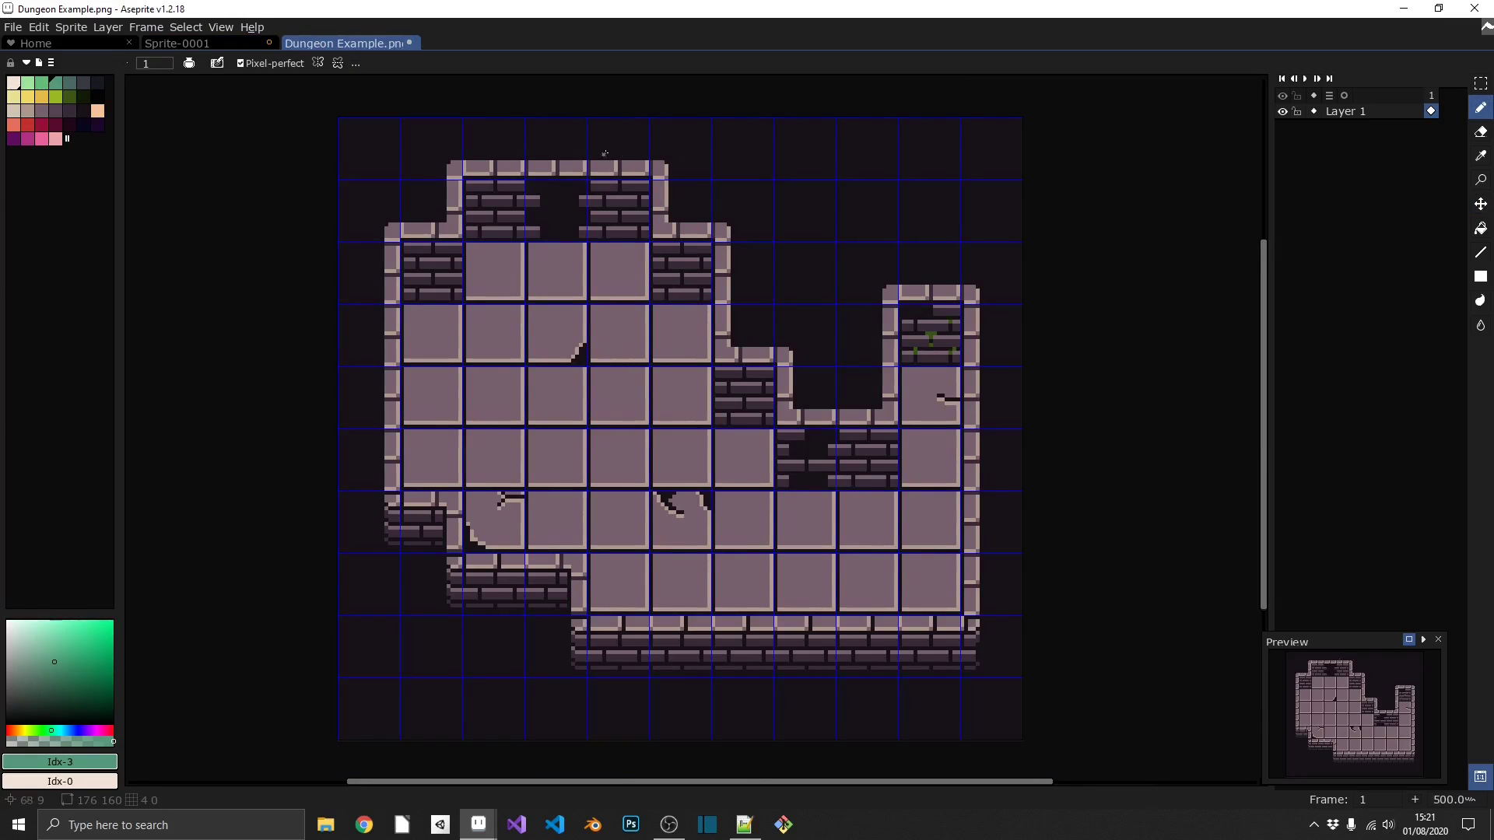
key(ctrl+apostrophe)
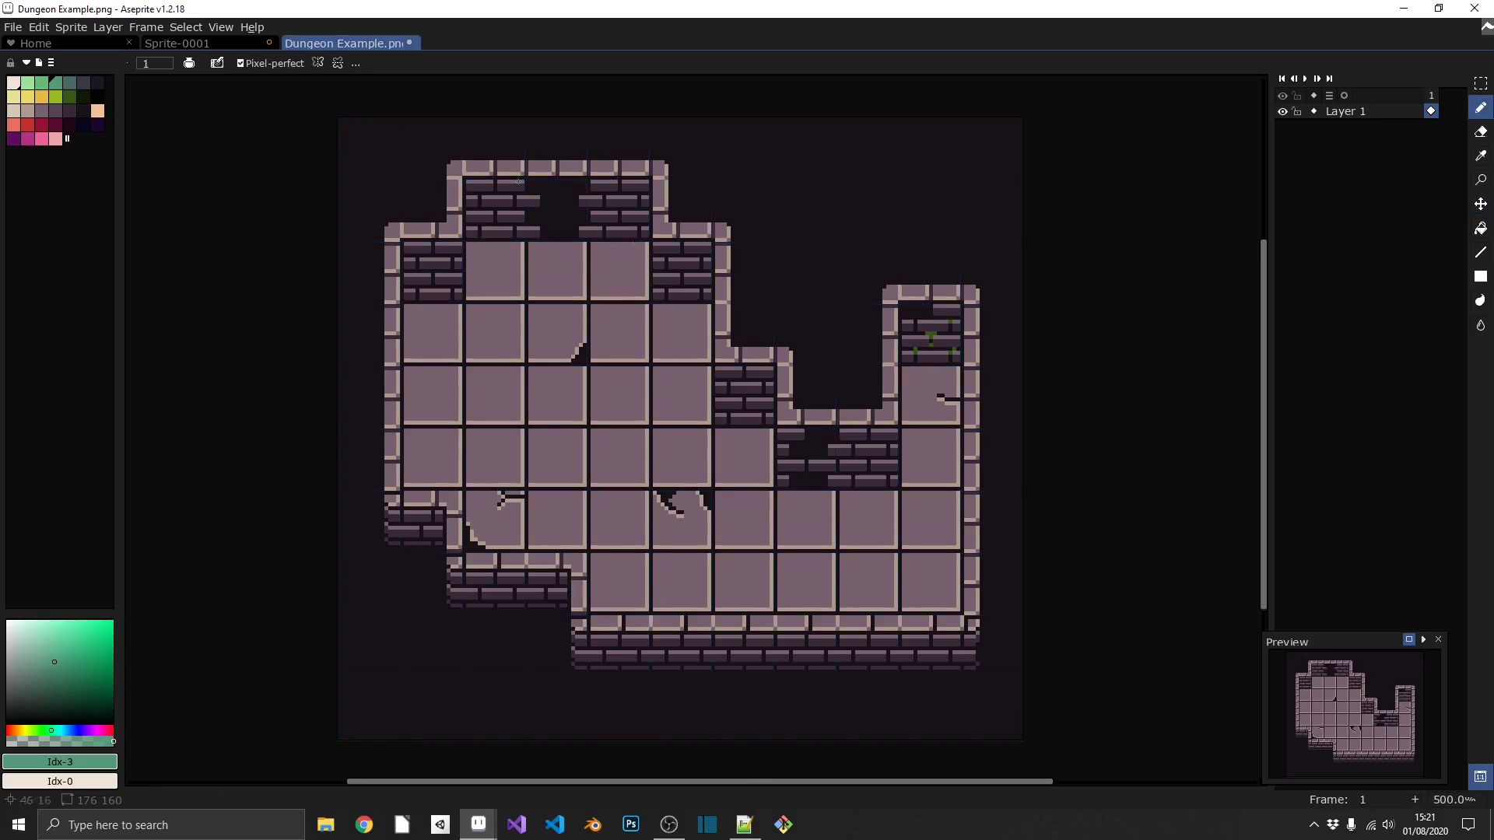
click(211, 45)
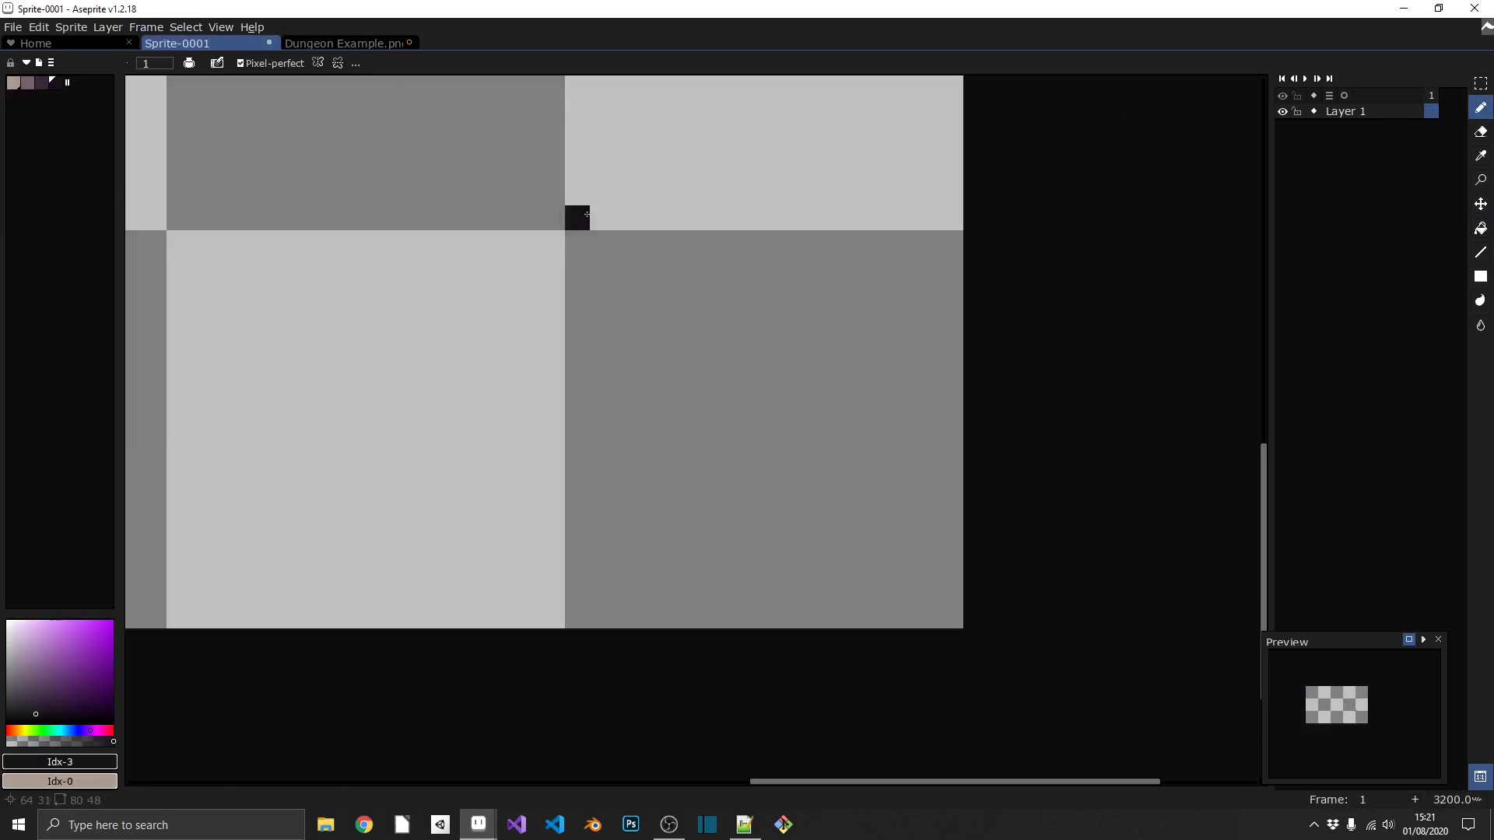
- Draw four 1-pixel horizontal mortar lines in #171219, four pixels apart, across the canvas's bottom-right 16x16 tile, starting from its bottom row
scroll(425, 224, down, 5)
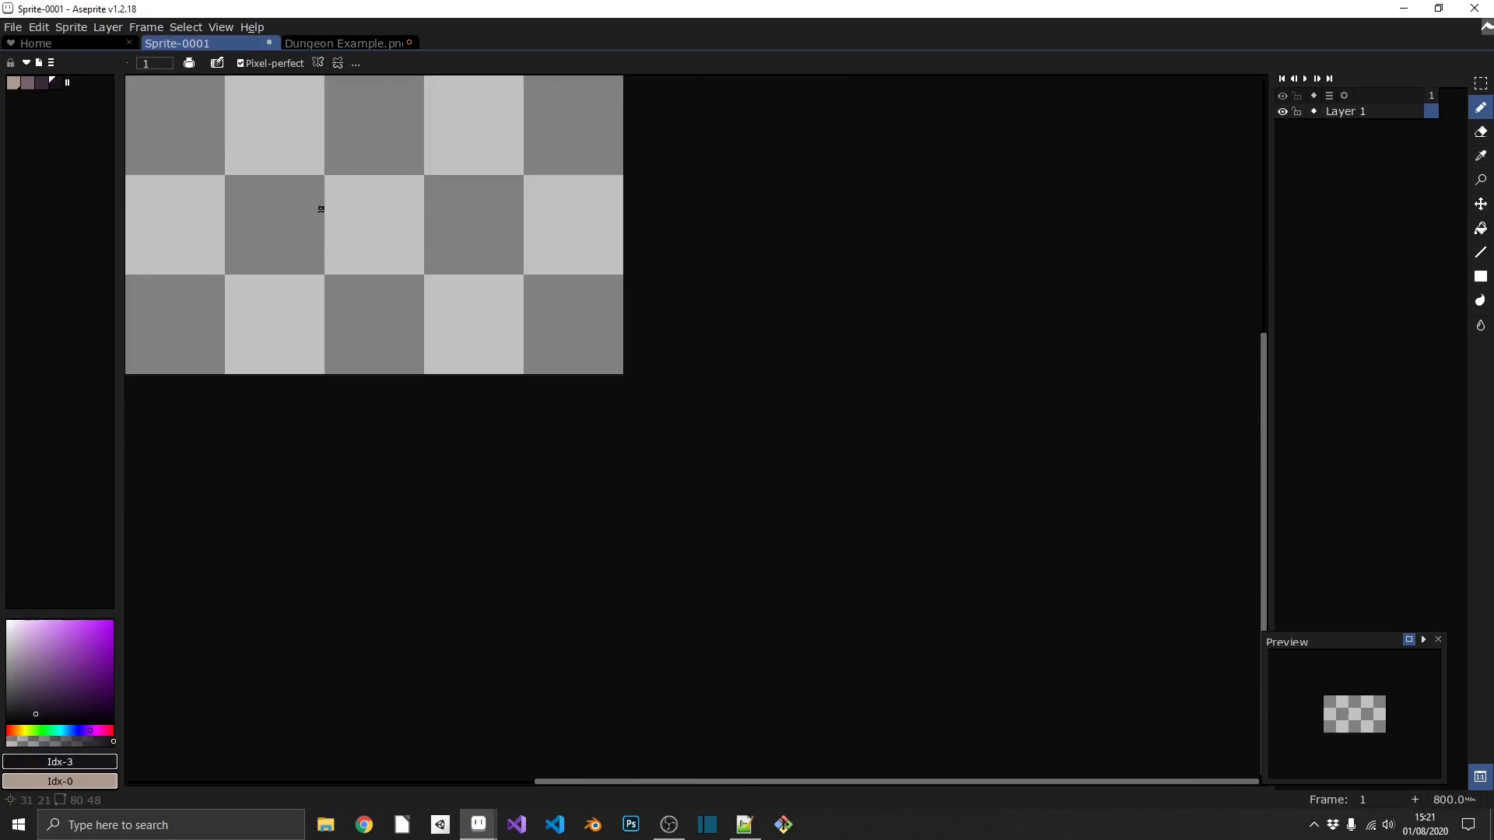
drag(320, 210, 488, 309)
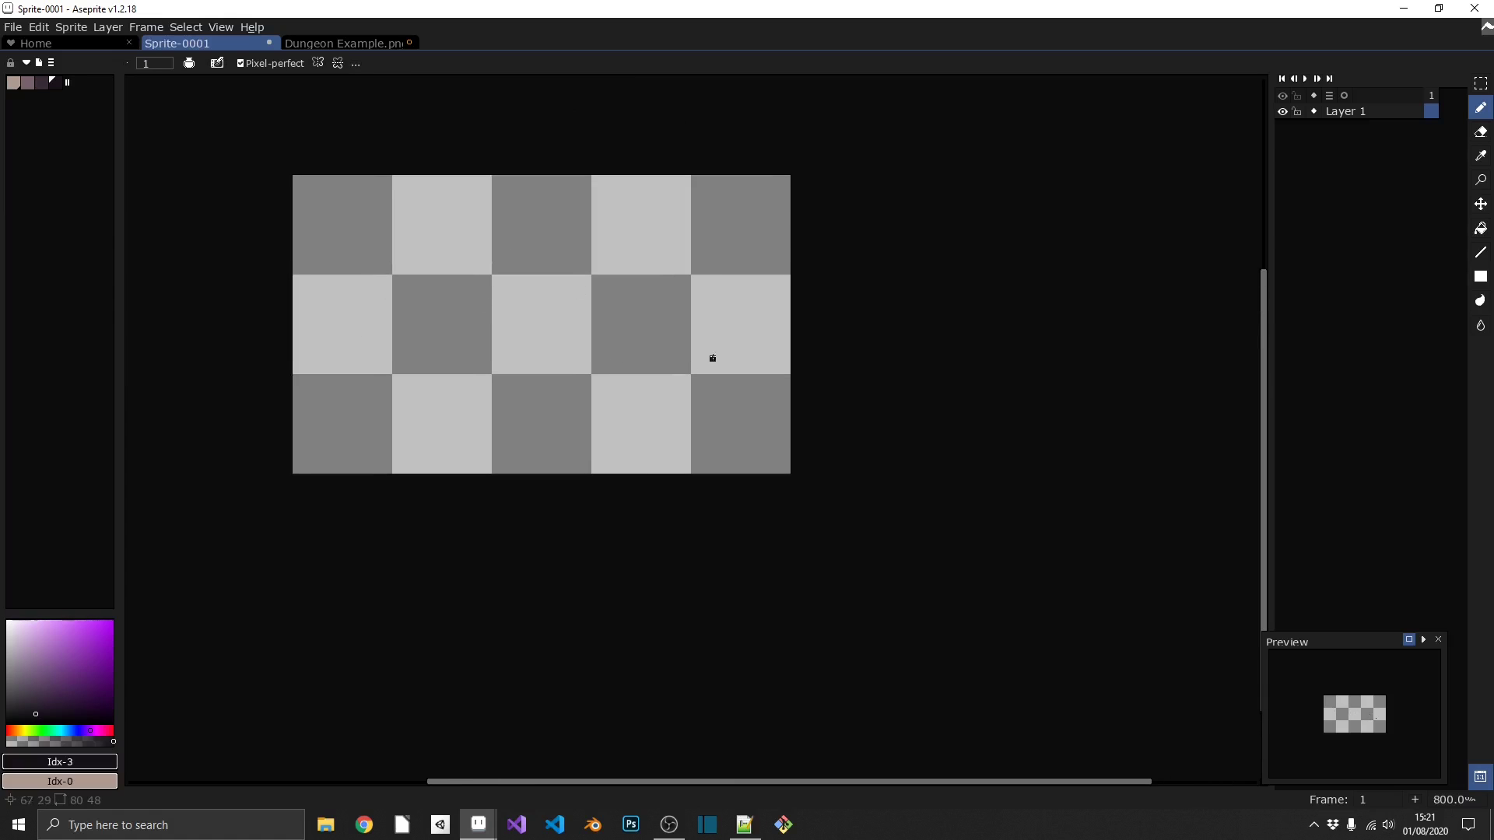
scroll(669, 402, up, 3)
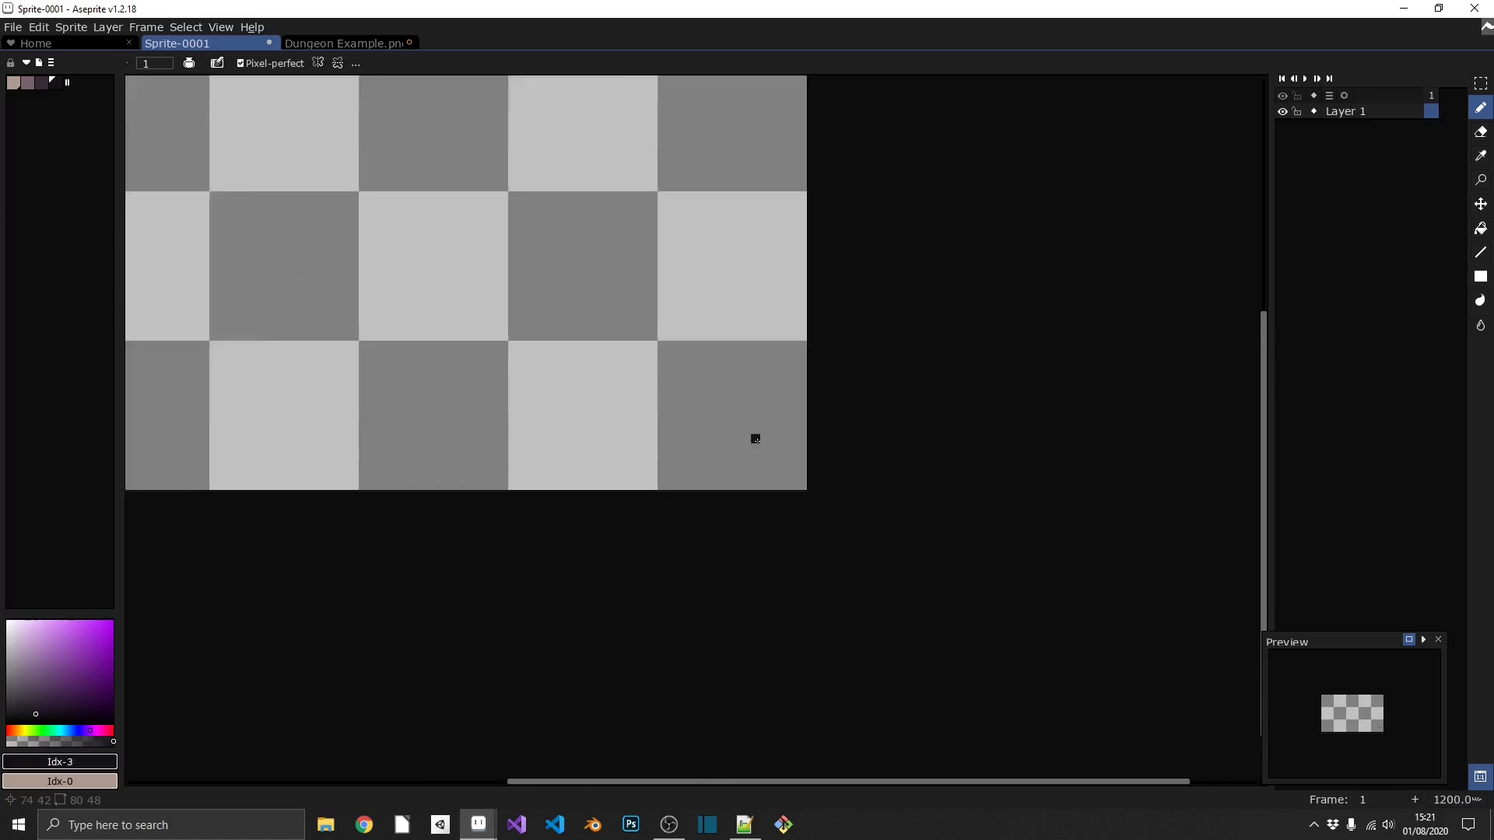
key(v)
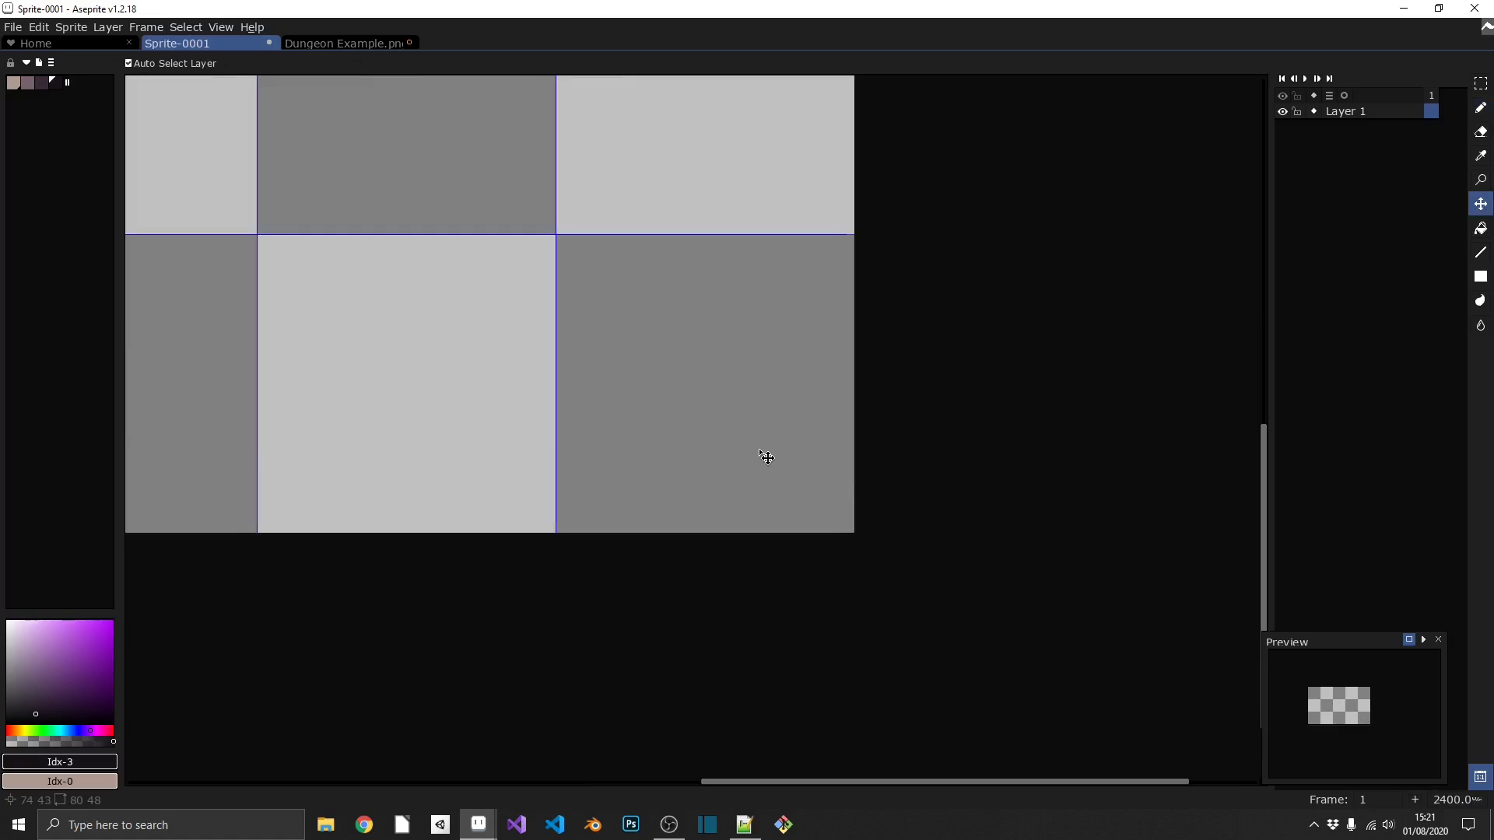
key(b)
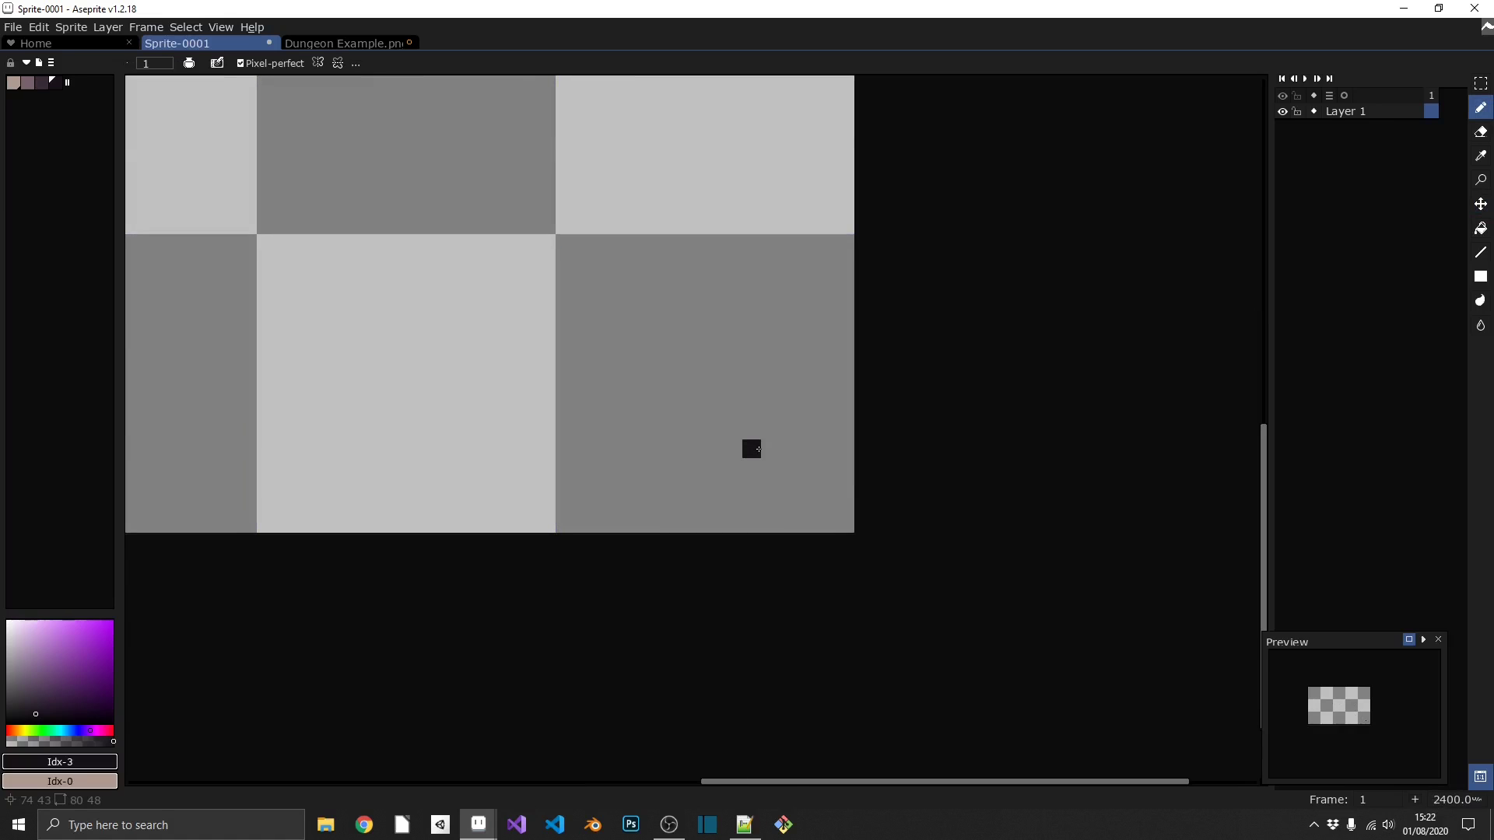
scroll(759, 449, up, 1)
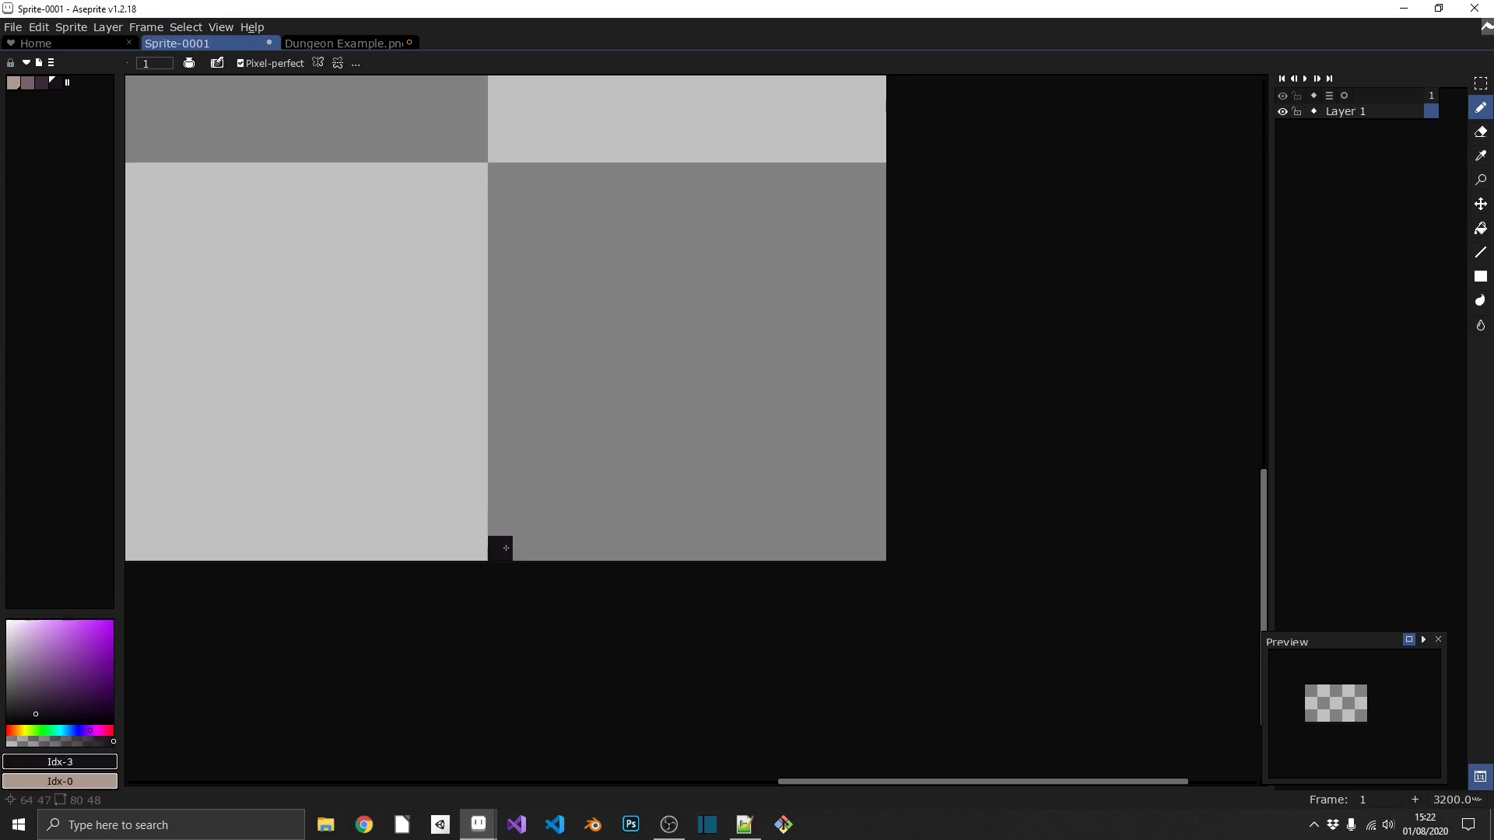
mouse_move(506, 548)
mouse_down()
mouse_move(603, 525)
mouse_move(852, 529)
mouse_move(871, 543)
mouse_up()
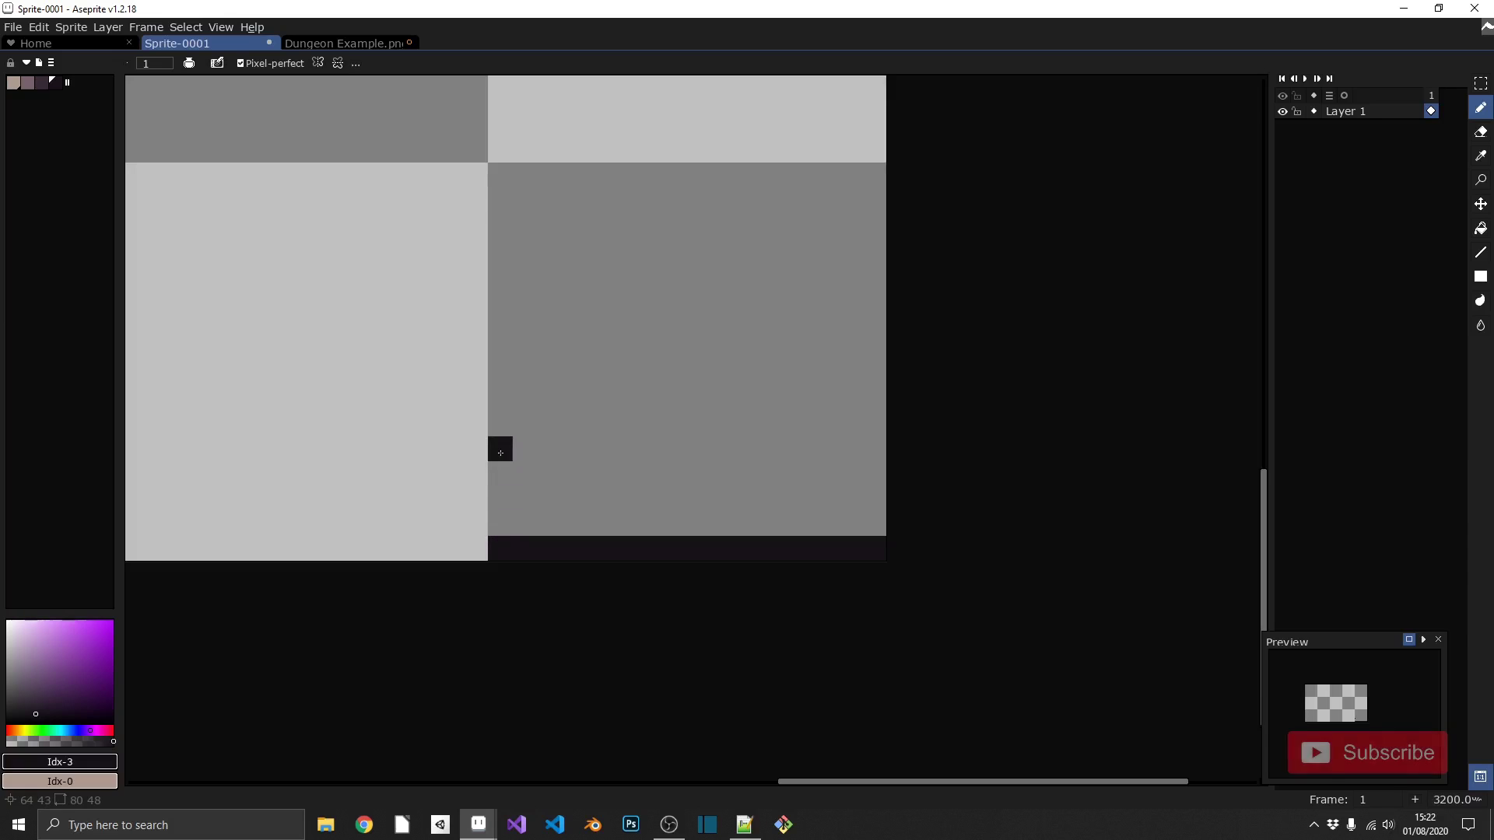
drag(501, 449, 869, 439)
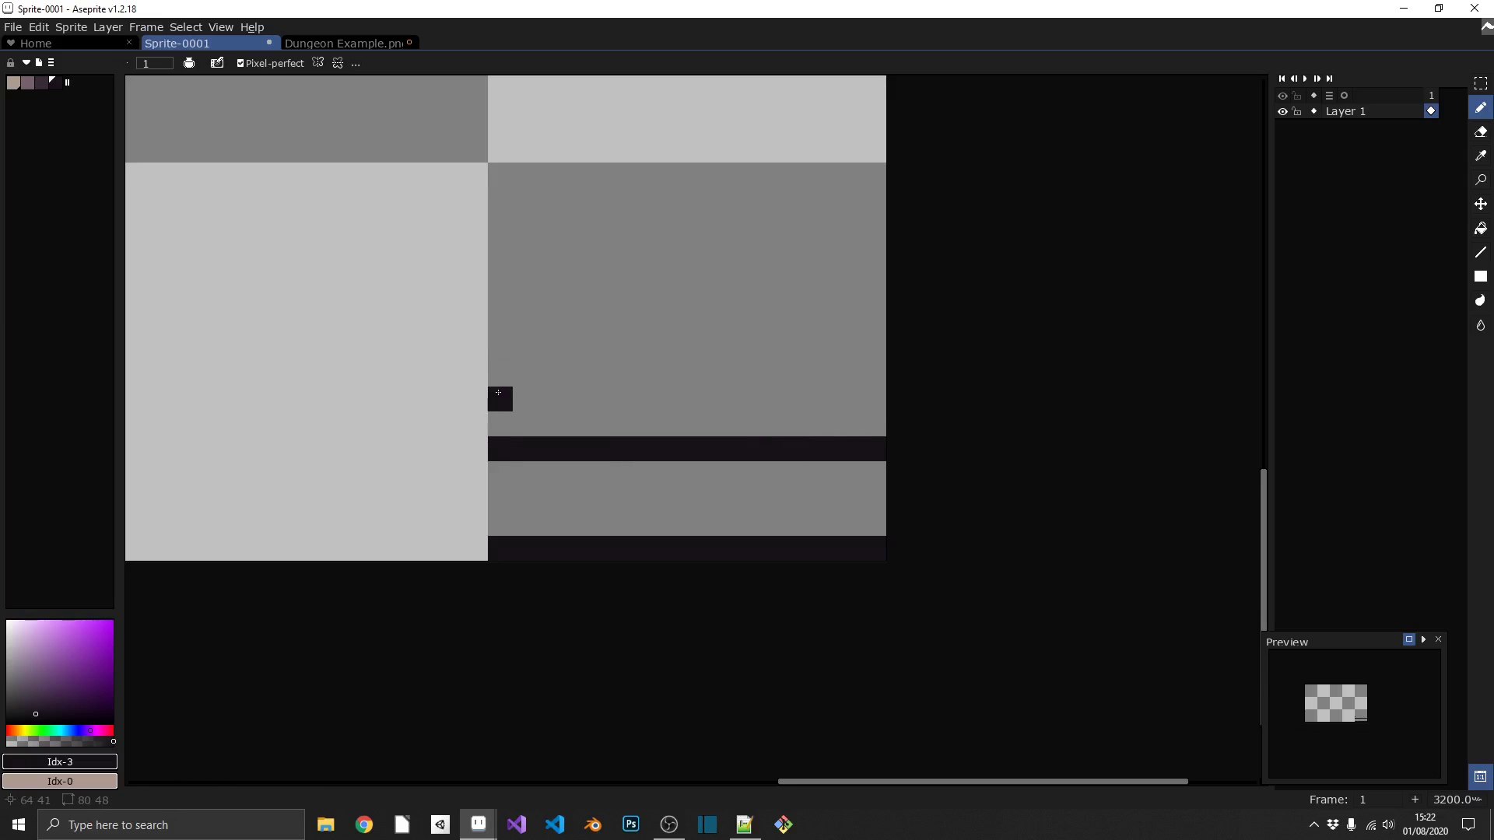
drag(501, 350, 862, 340)
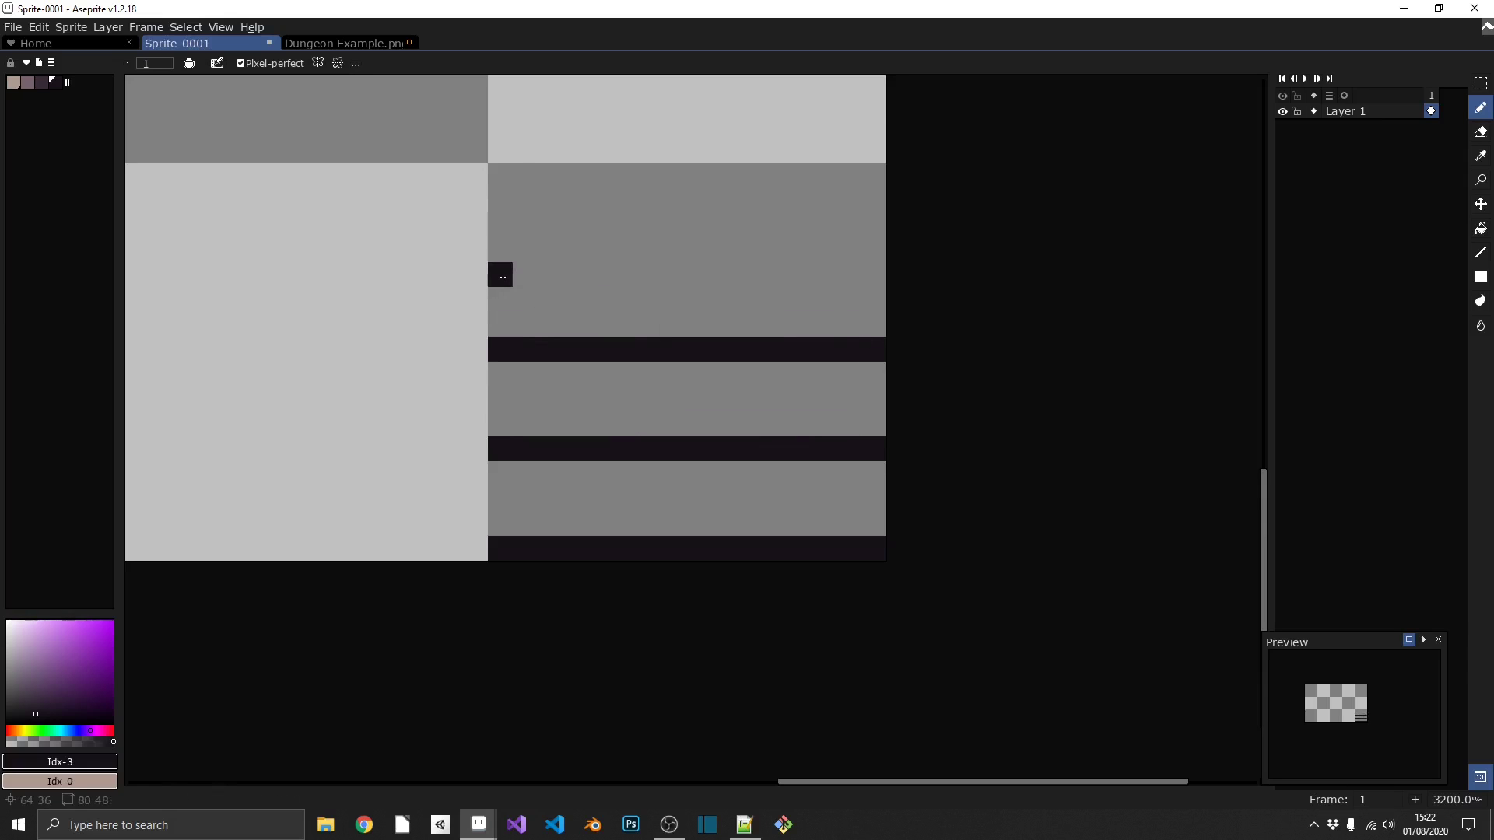
drag(500, 250, 867, 254)
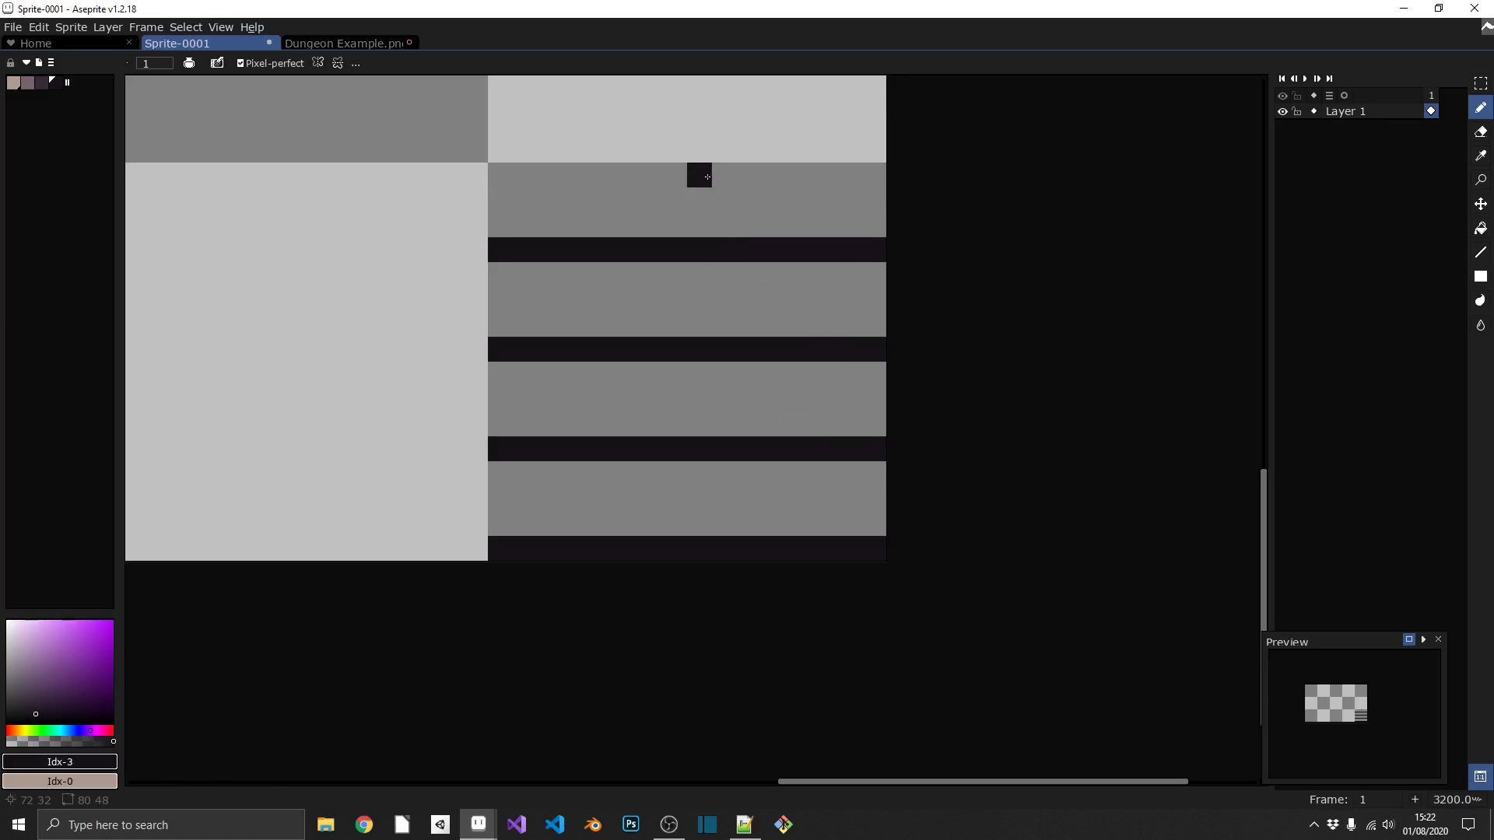
- Draw 1-pixel vertical mortar joints between the horizontal lines, staggering them from row to row to form a brick pattern
drag(708, 176, 707, 227)
drag(583, 277, 584, 327)
drag(806, 276, 807, 326)
click(701, 365)
drag(703, 373, 700, 425)
drag(575, 473, 575, 524)
click(798, 498)
drag(798, 468, 798, 524)
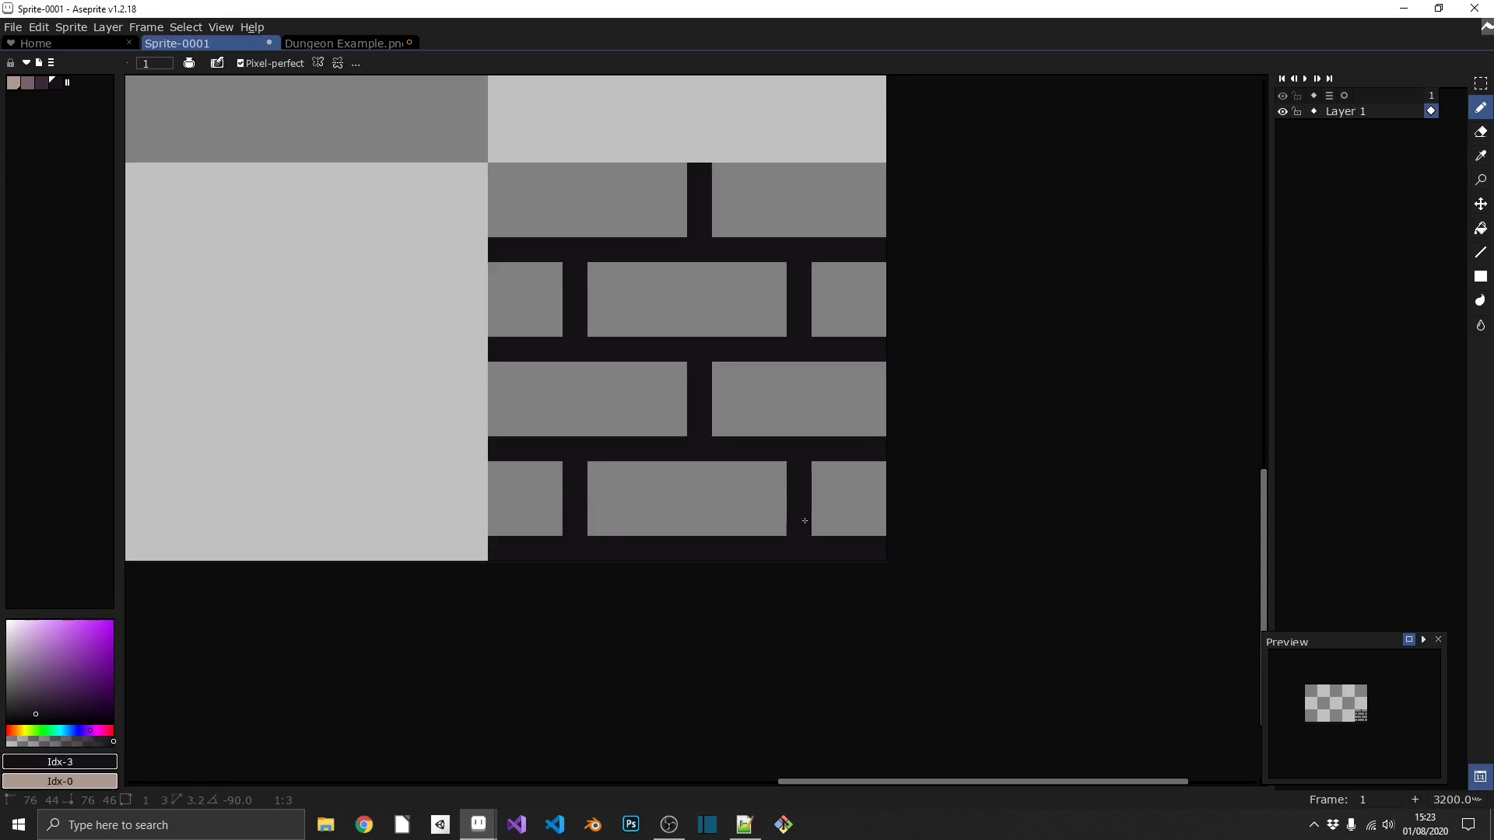
- Paint the top row of pixels and the left-edge pixels of the bricks with the dark purple palette color #382a38
click(42, 86)
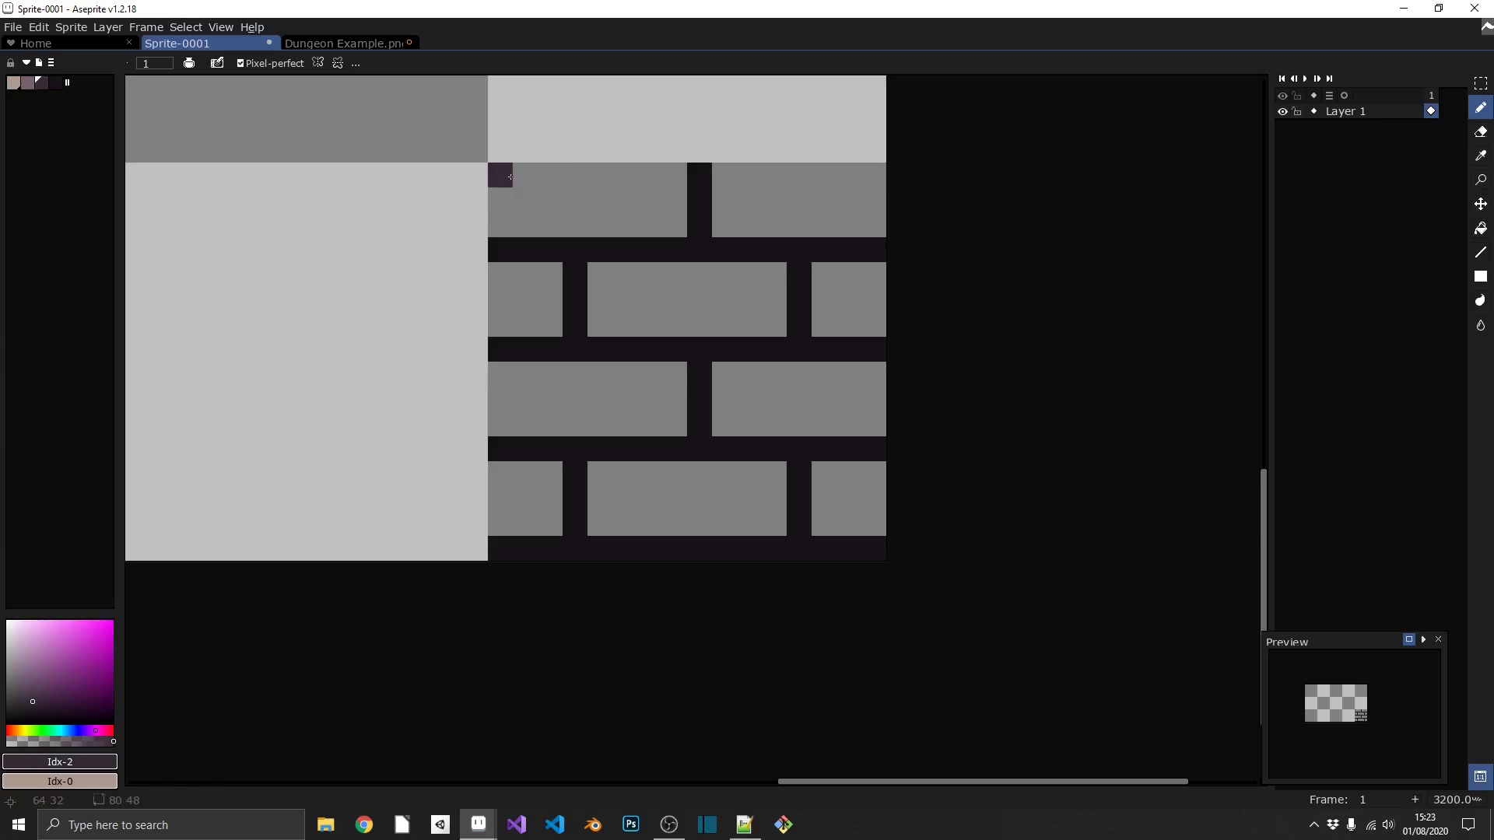
mouse_move(500, 175)
mouse_down()
mouse_move(508, 218)
mouse_move(522, 177)
mouse_move(892, 172)
mouse_up()
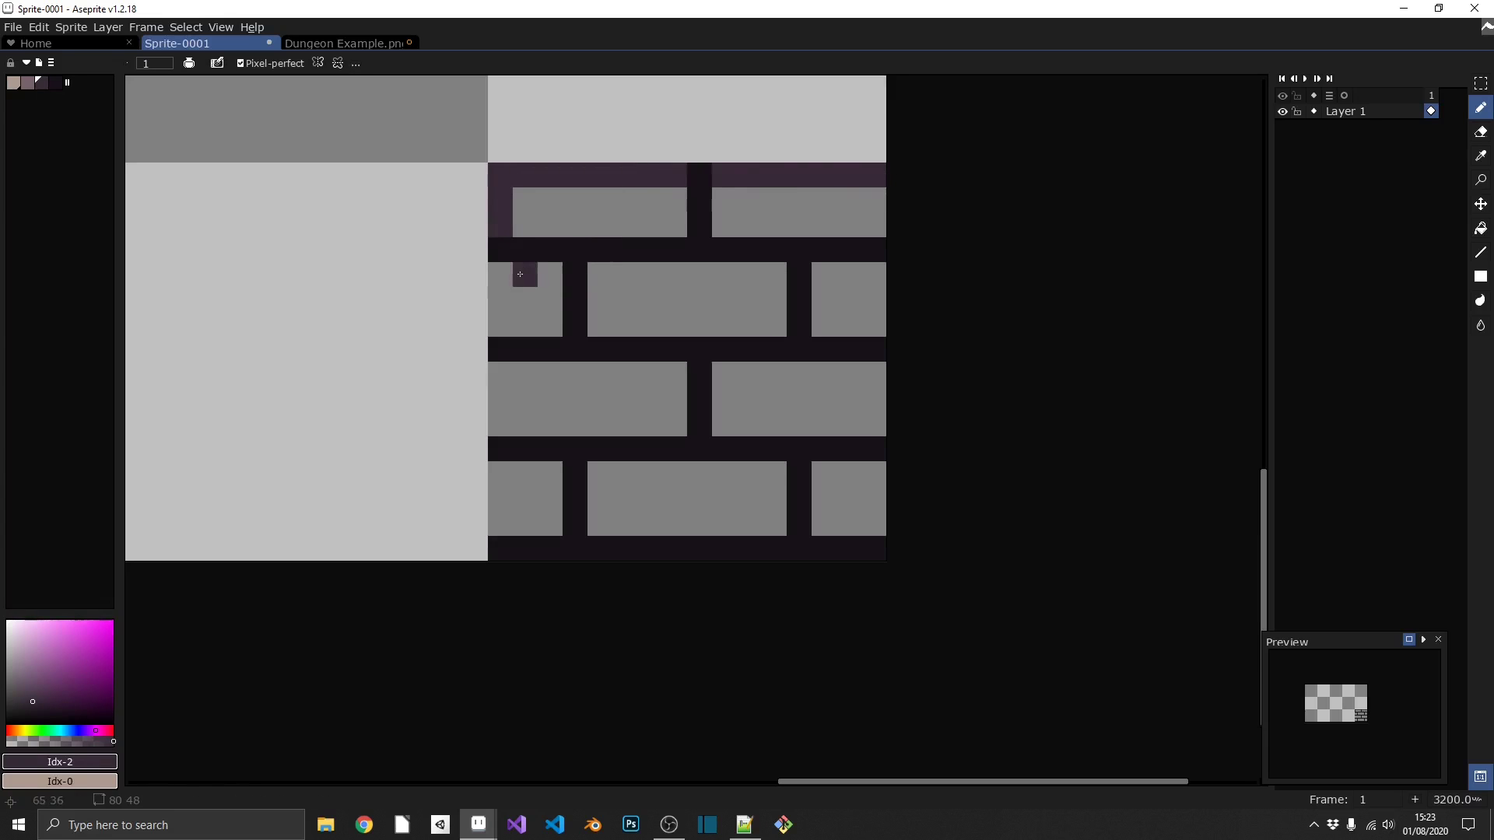
drag(500, 274, 501, 326)
click(499, 380)
drag(499, 384, 499, 526)
click(575, 505)
- Fill the remaining gray areas of all the bricks with dark purple using the Paint Bucket
key(g)
click(541, 498)
click(599, 400)
click(685, 498)
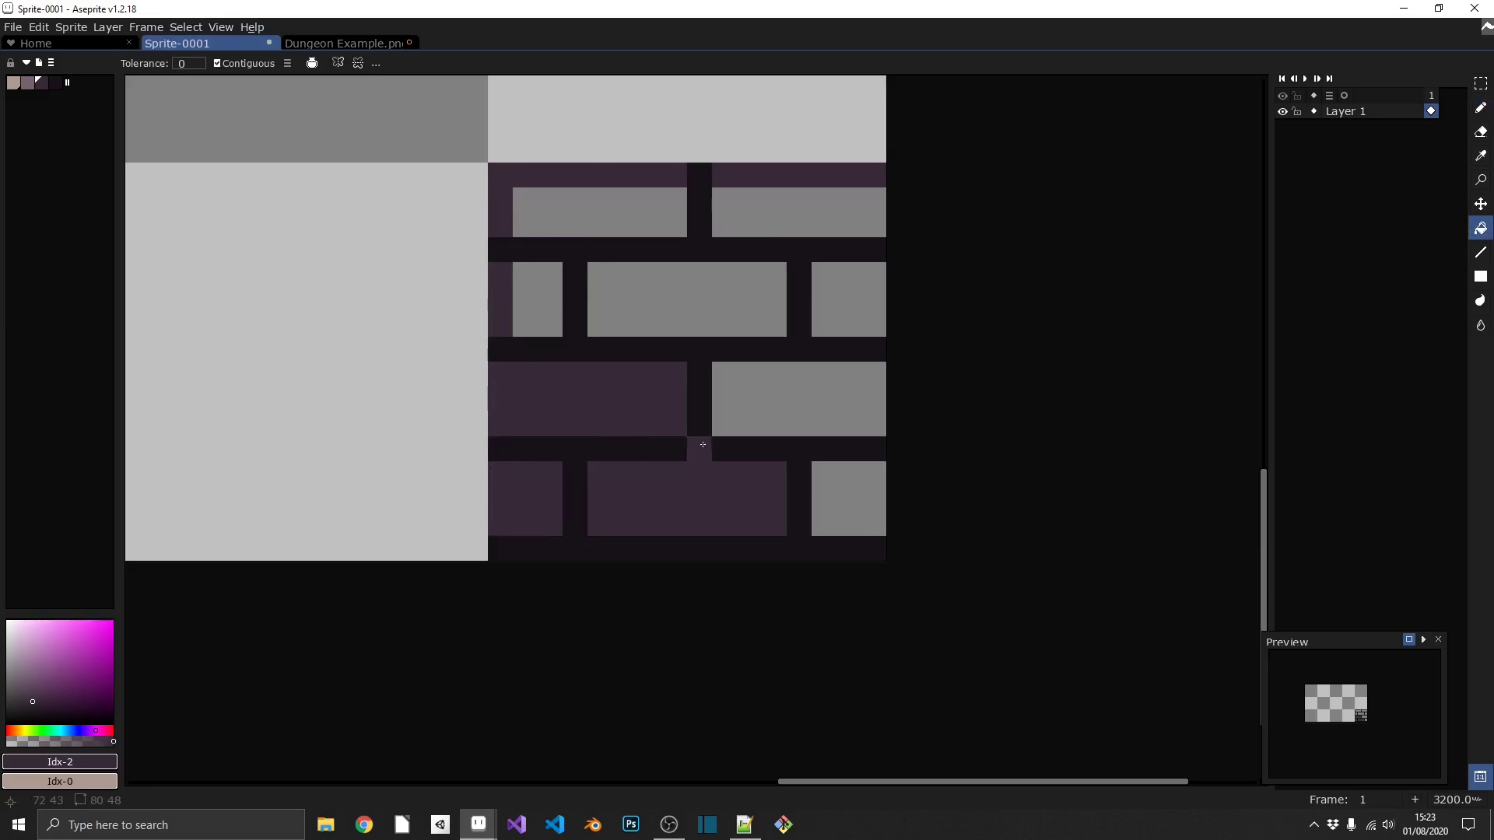
click(794, 400)
click(844, 496)
click(825, 307)
click(685, 300)
click(749, 199)
click(798, 211)
click(599, 212)
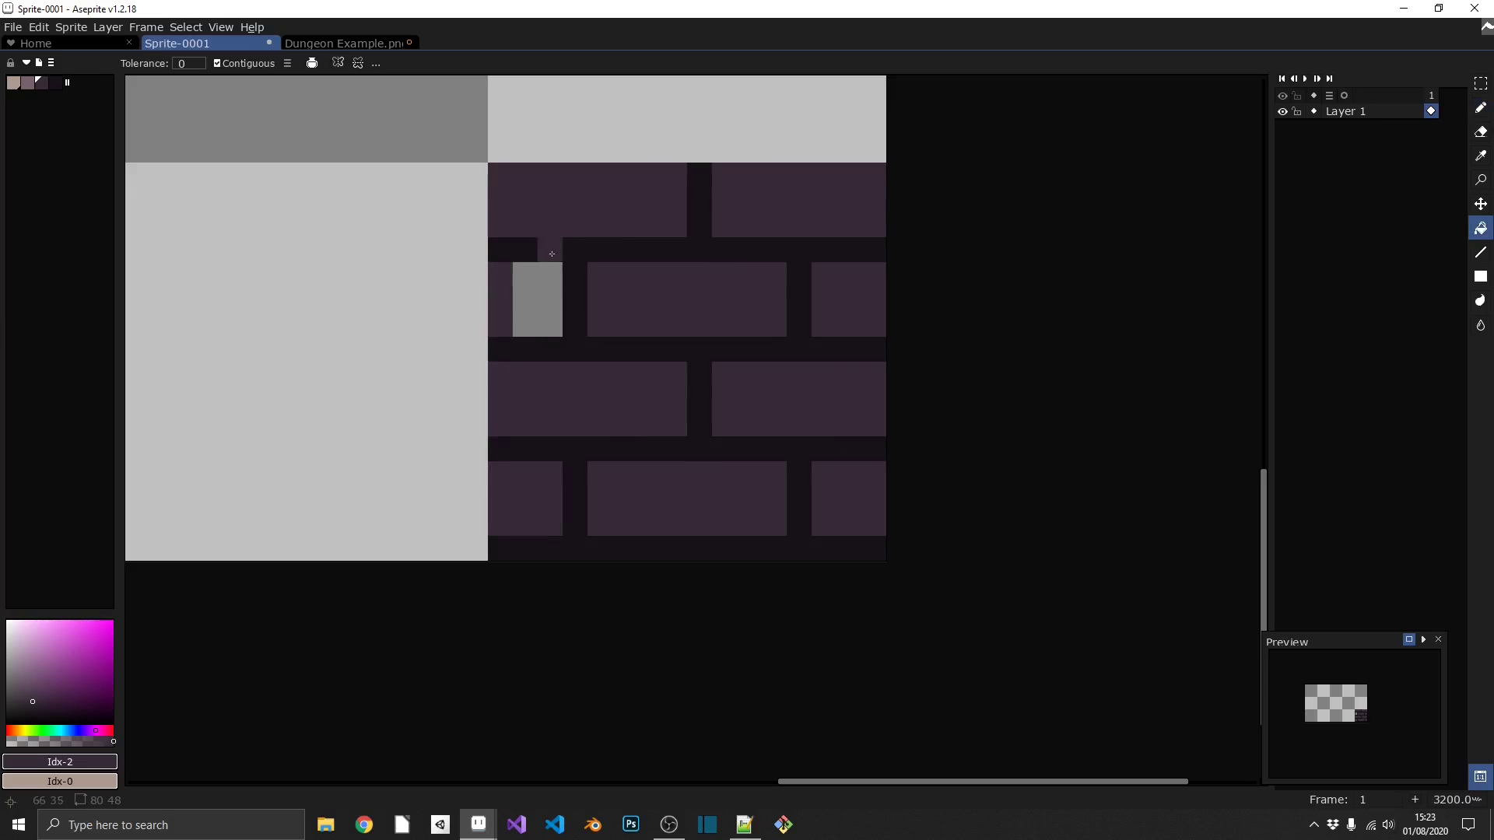
click(537, 300)
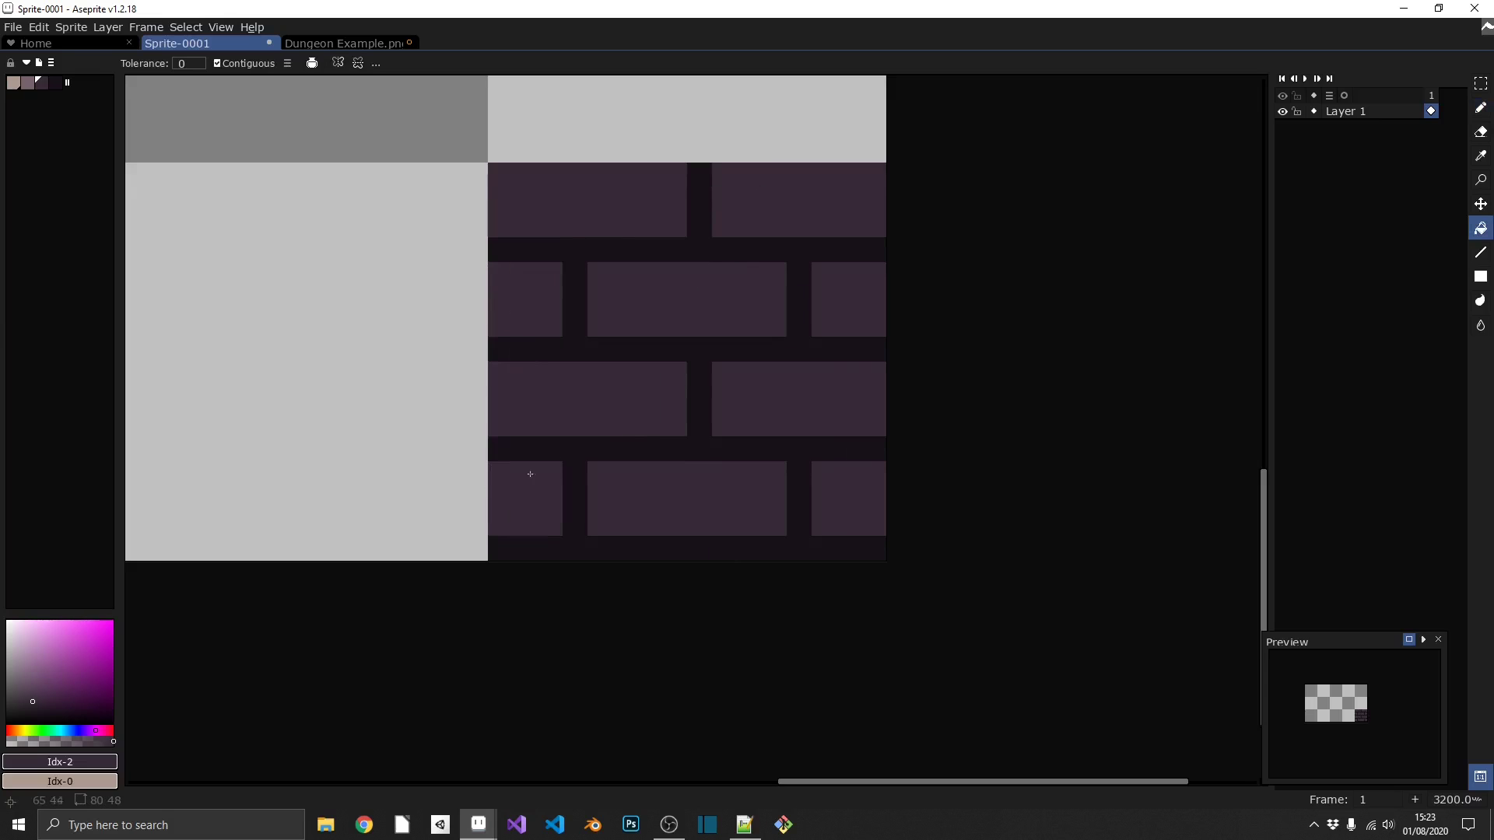
- Draw a 1-pixel highlight in #77606d along the top edge of every brick with the Pencil tool
click(28, 82)
click(556, 202)
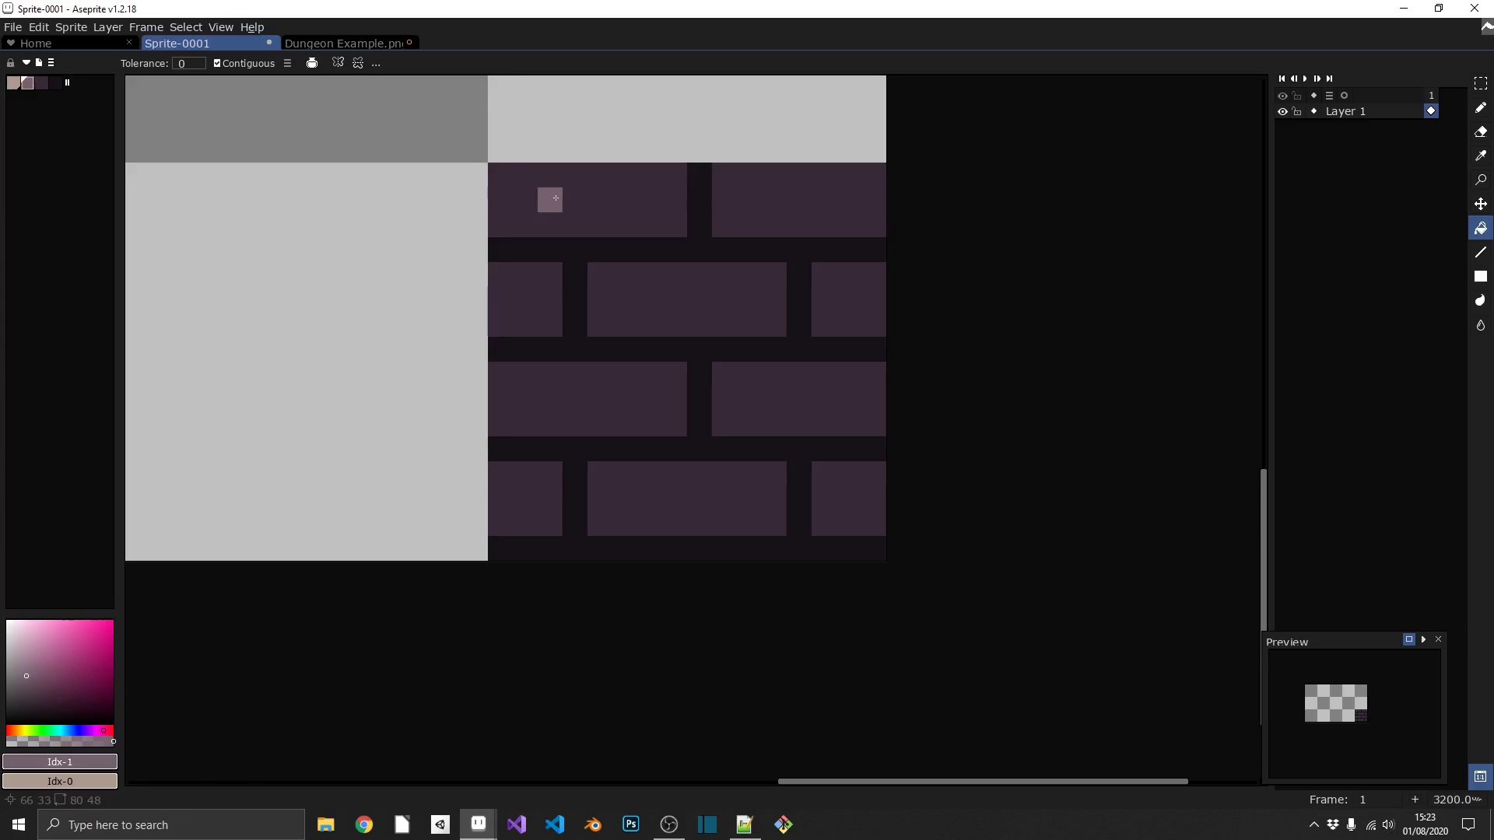
key(b)
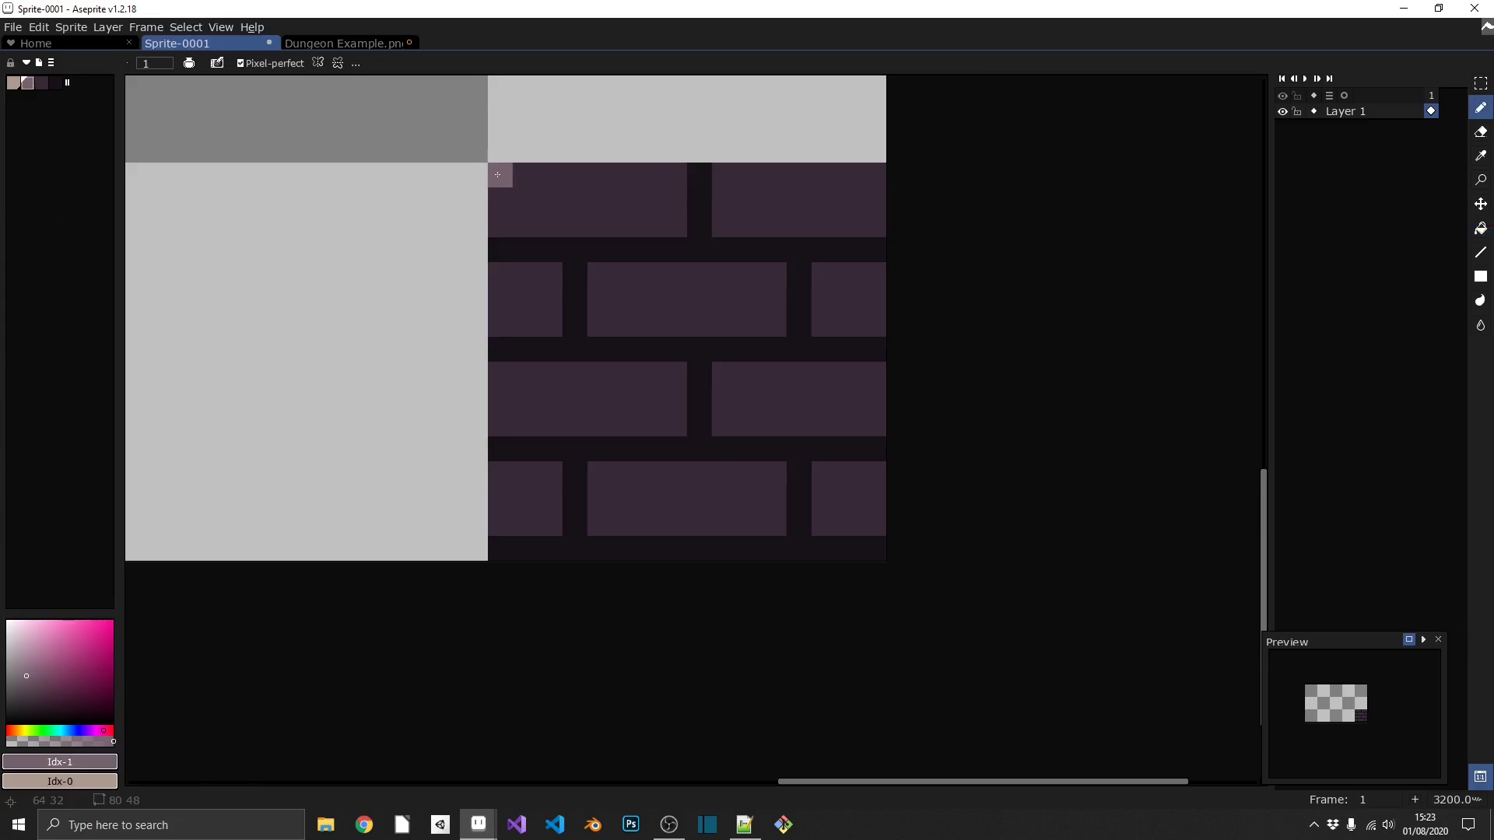
drag(498, 176, 881, 175)
drag(880, 275, 815, 275)
drag(781, 275, 592, 275)
drag(557, 275, 491, 274)
drag(492, 374, 681, 375)
drag(717, 374, 880, 374)
drag(878, 474, 815, 473)
drag(782, 473, 592, 473)
drag(558, 474, 492, 473)
- Test the brick tile's repetition by selecting it and pasting four copies side by side along the canvas's bottom row
key(m)
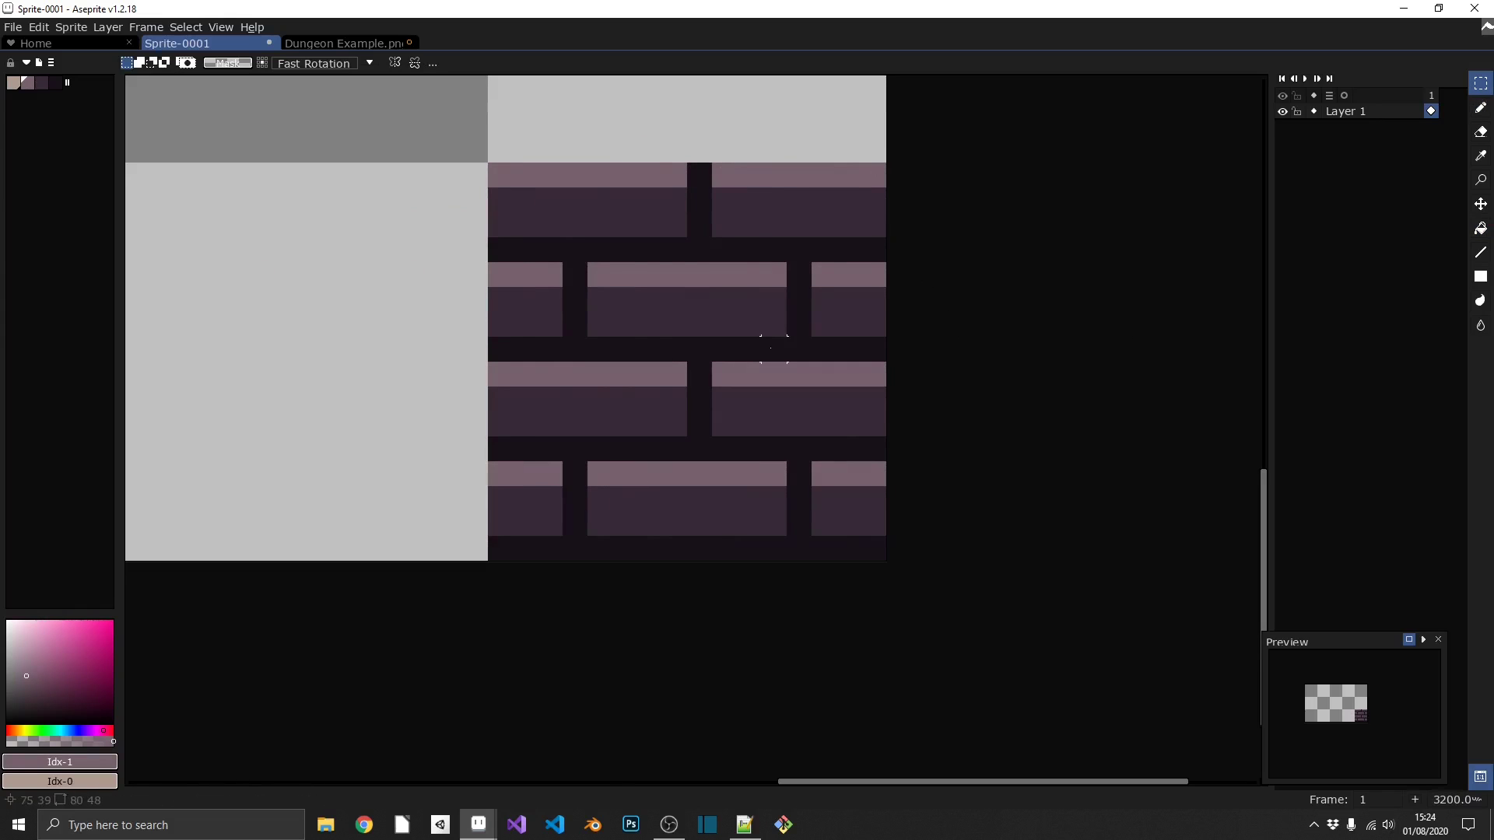
scroll(774, 349, down, 6)
scroll(751, 354, up, 3)
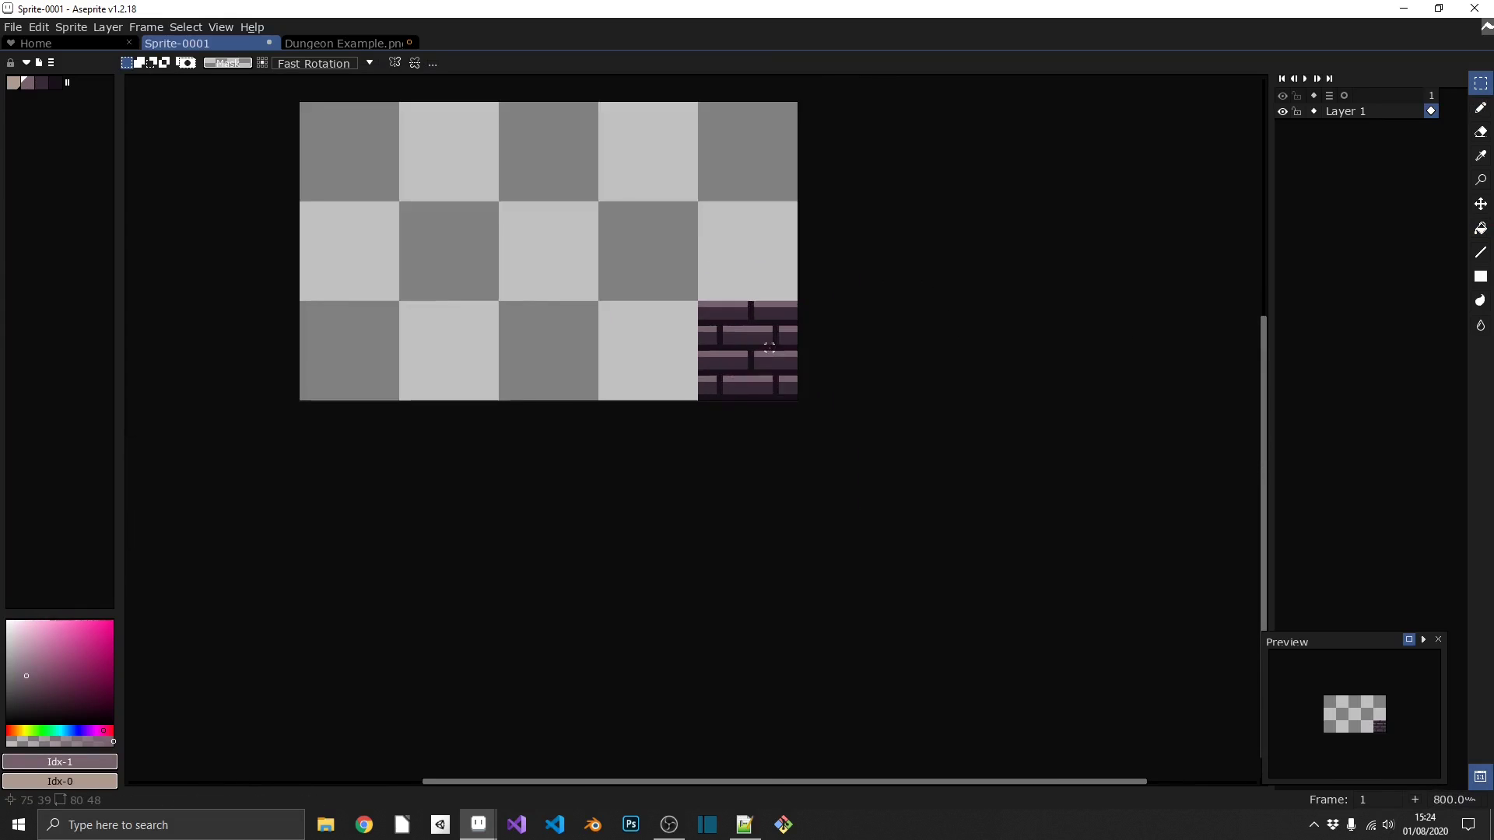
drag(751, 354, 760, 362)
key(ctrl+c)
key(ctrl+v)
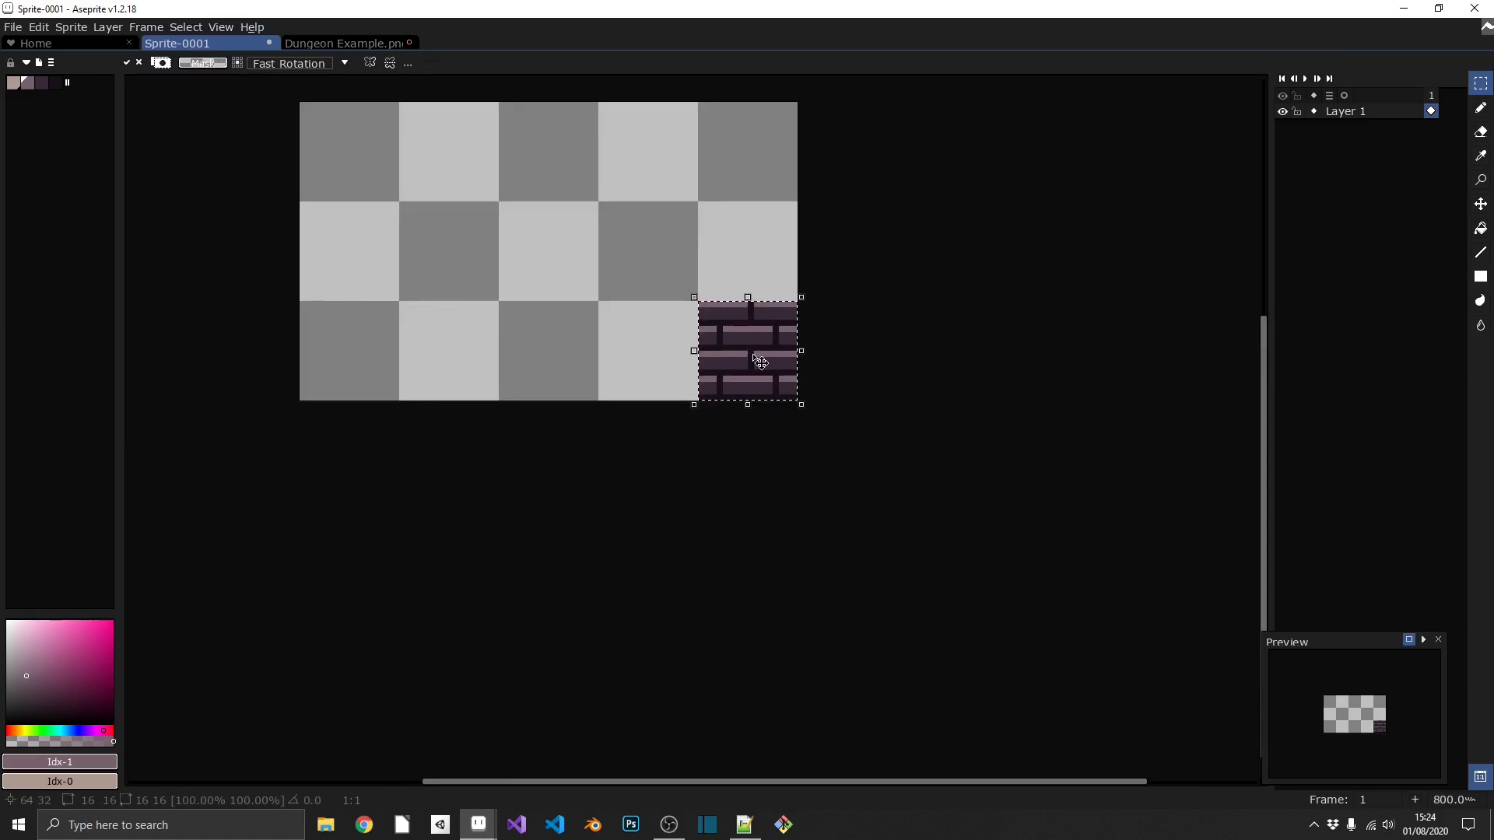
key(shift+Left)
key(ctrl+c)
key(ctrl+v)
key(shift+Left)
key(ctrl+c)
key(ctrl+v)
key(shift+Left)
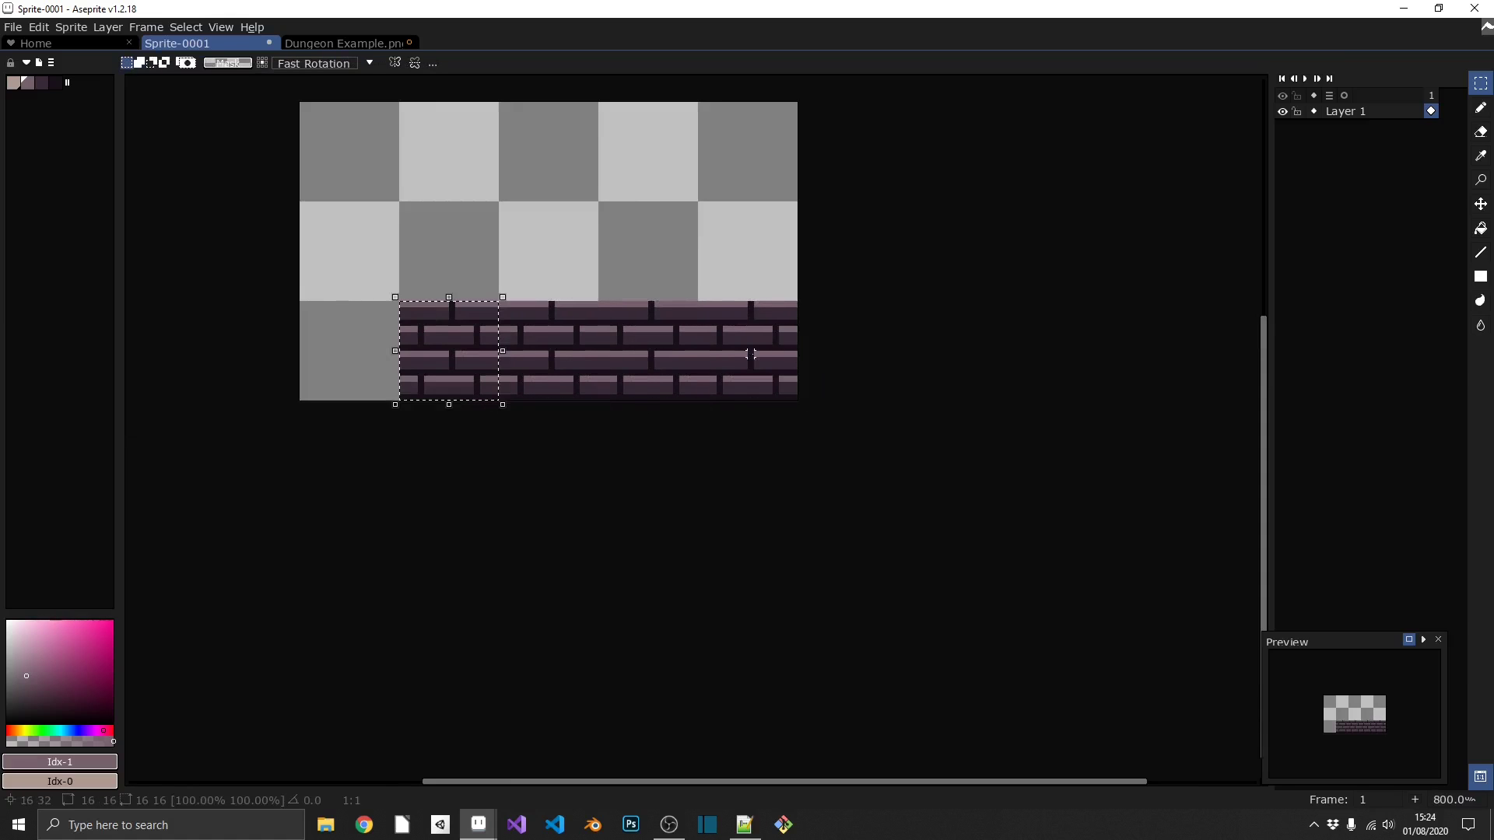
key(ctrl+c)
key(ctrl+v)
key(shift+Left)
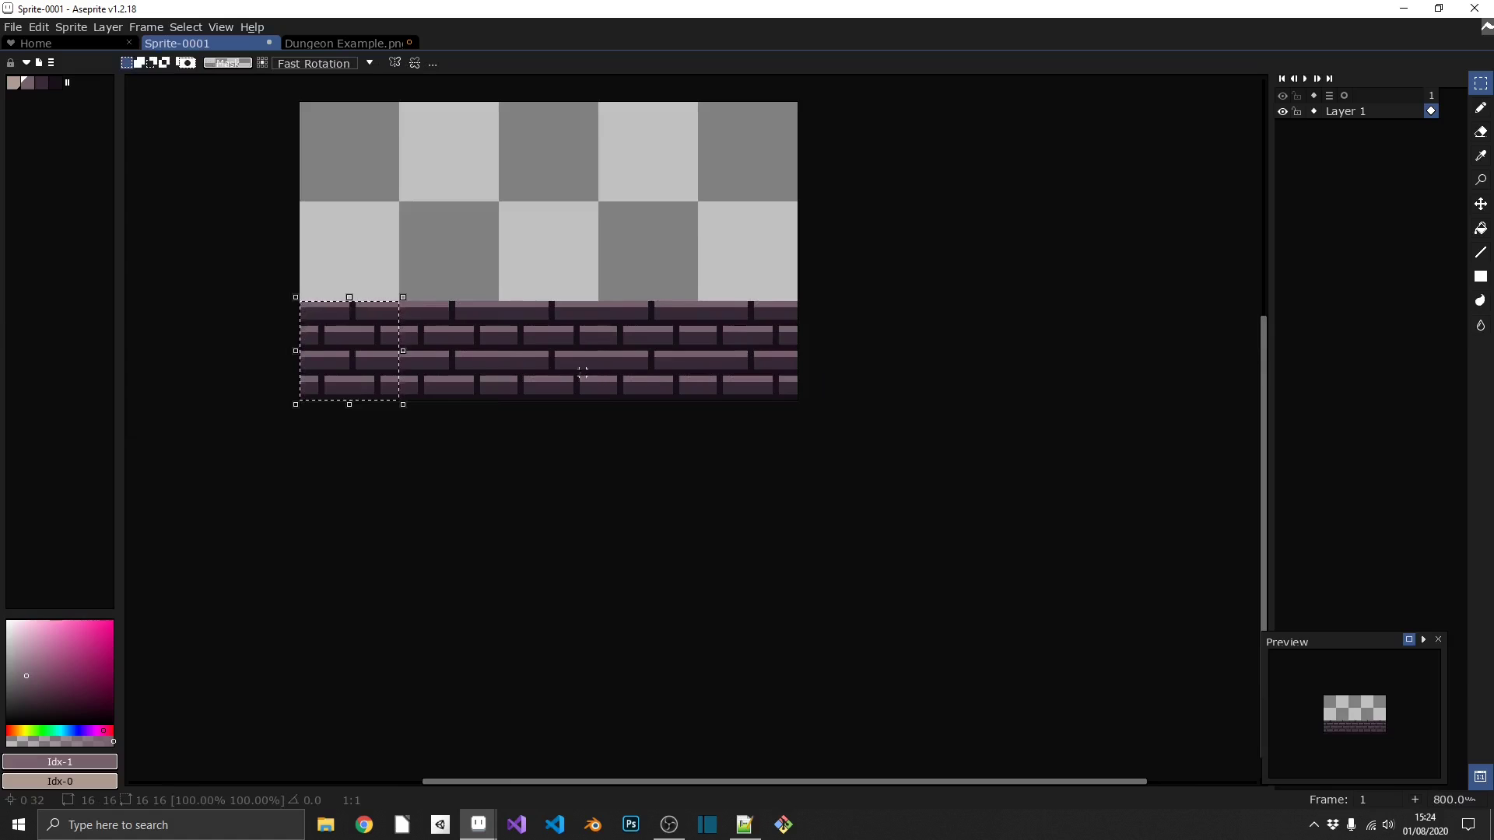
- Undo the four pasted brick tile copies and clear the selection
key(ctrl+z)
key(ctrl+z)
key(ctrl+z)
key(ctrl+z)
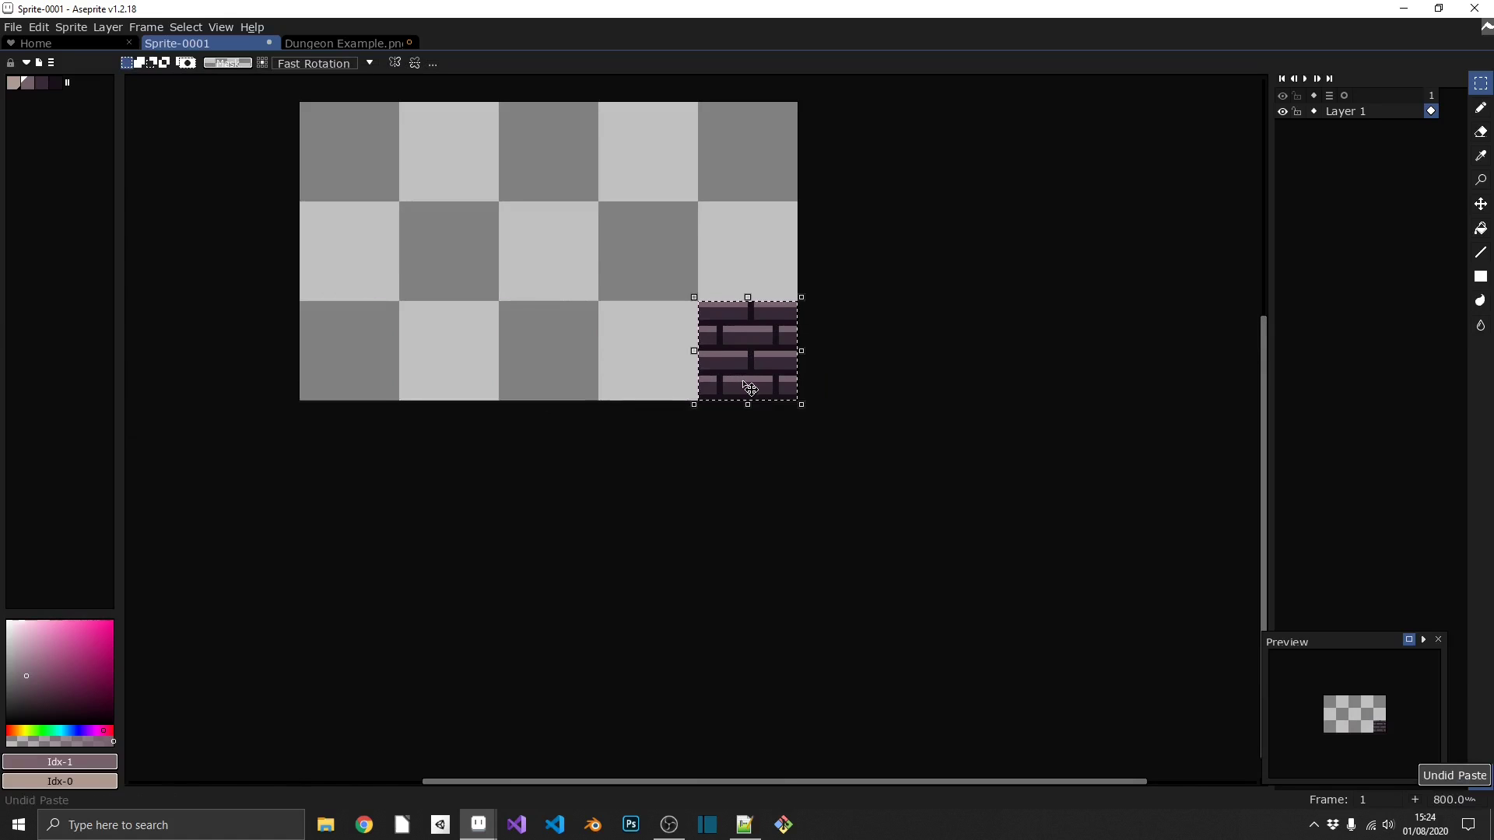
key(ctrl+d)
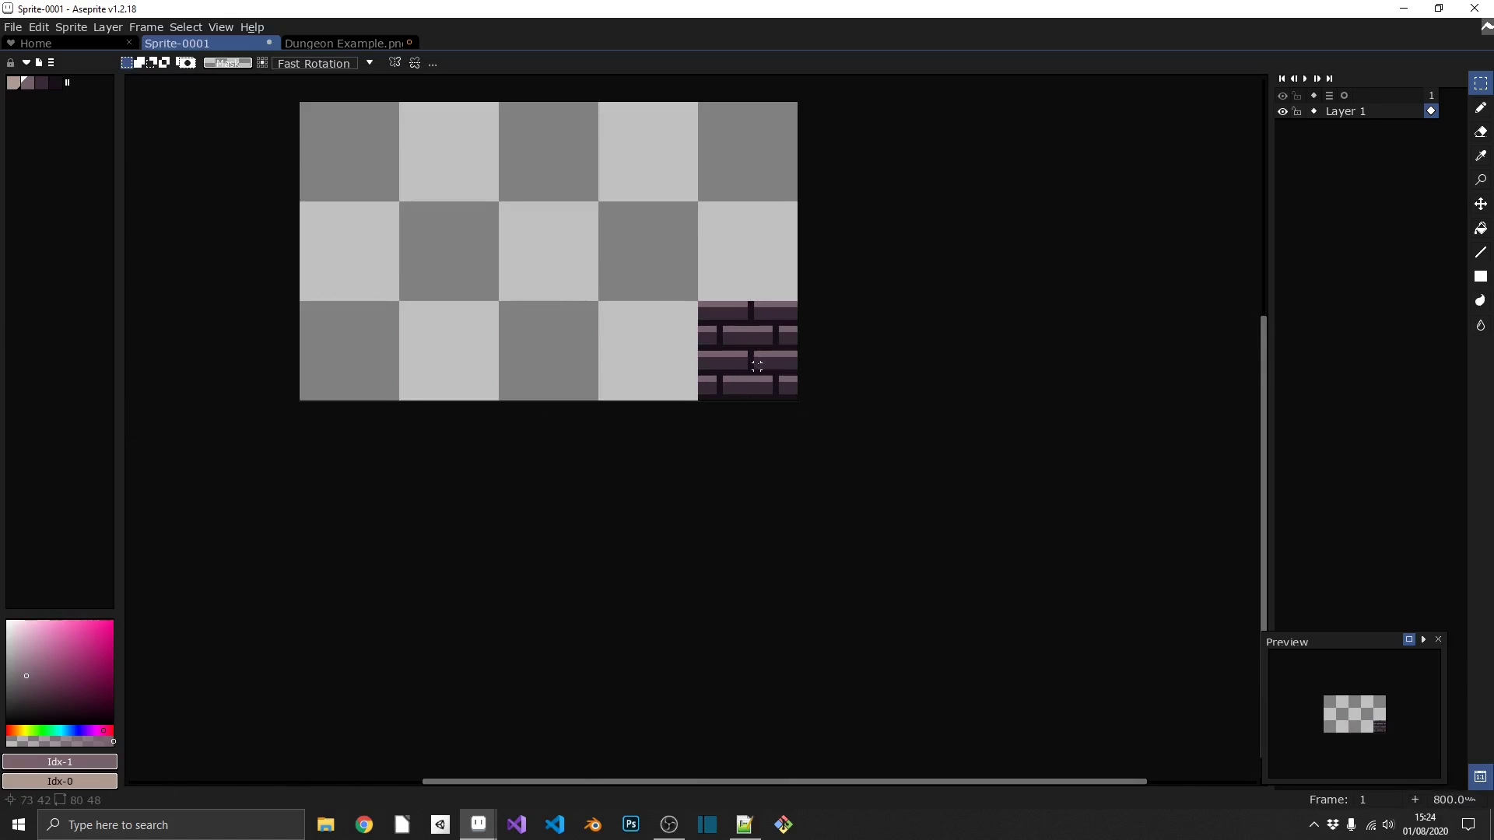
- Draw a 1-pixel #171219 mortar joint at the right end of the brick tile's first and third rows
scroll(756, 365, up, 5)
key(i)
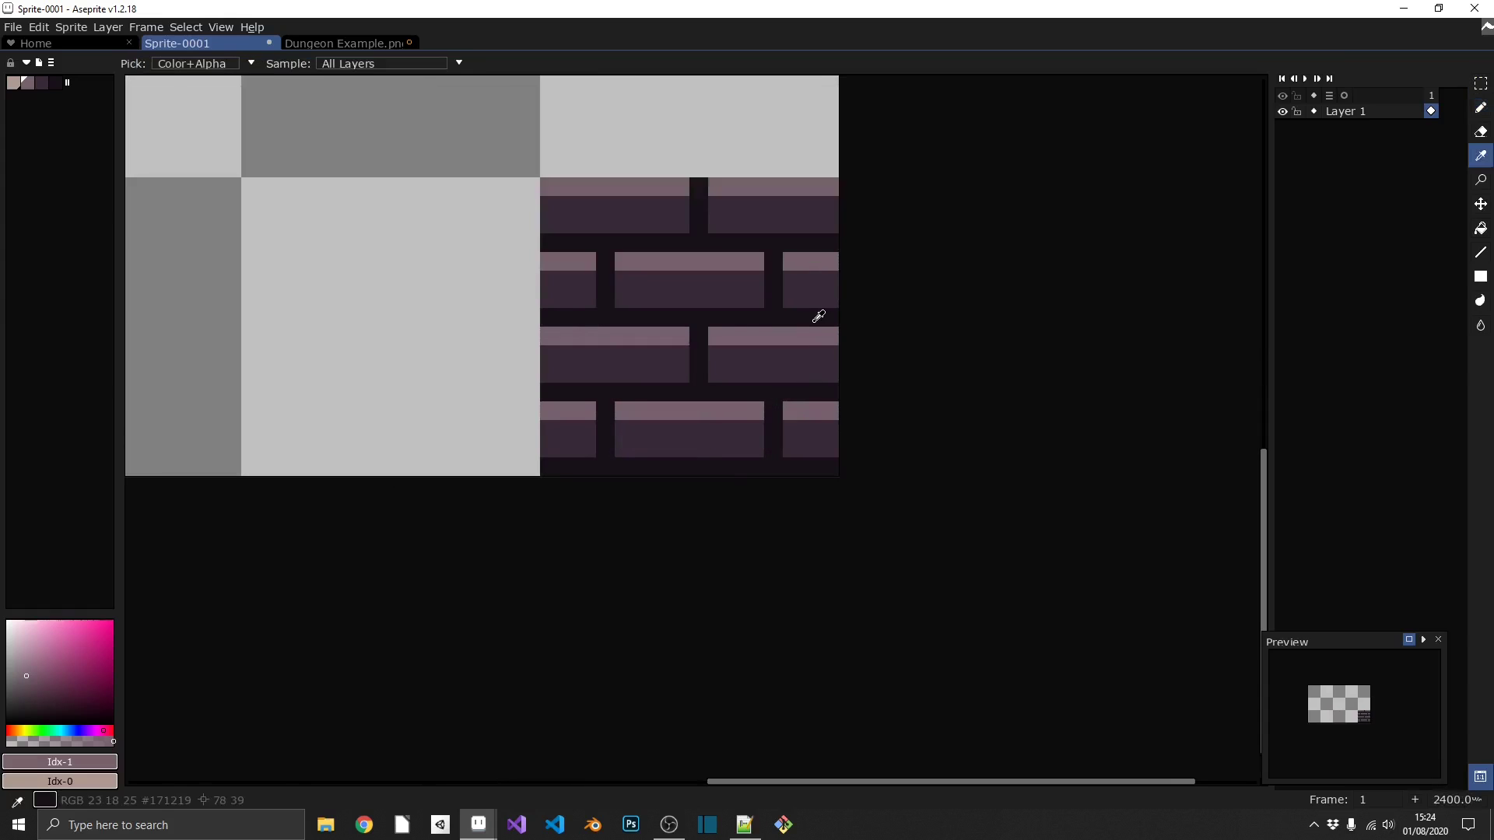
click(819, 317)
key(b)
click(830, 335)
drag(831, 354, 831, 367)
drag(831, 240, 830, 201)
- Move the middle joint of the first and third brick rows one pixel left, repainting the adjoining brick and highlight pixels
click(713, 211)
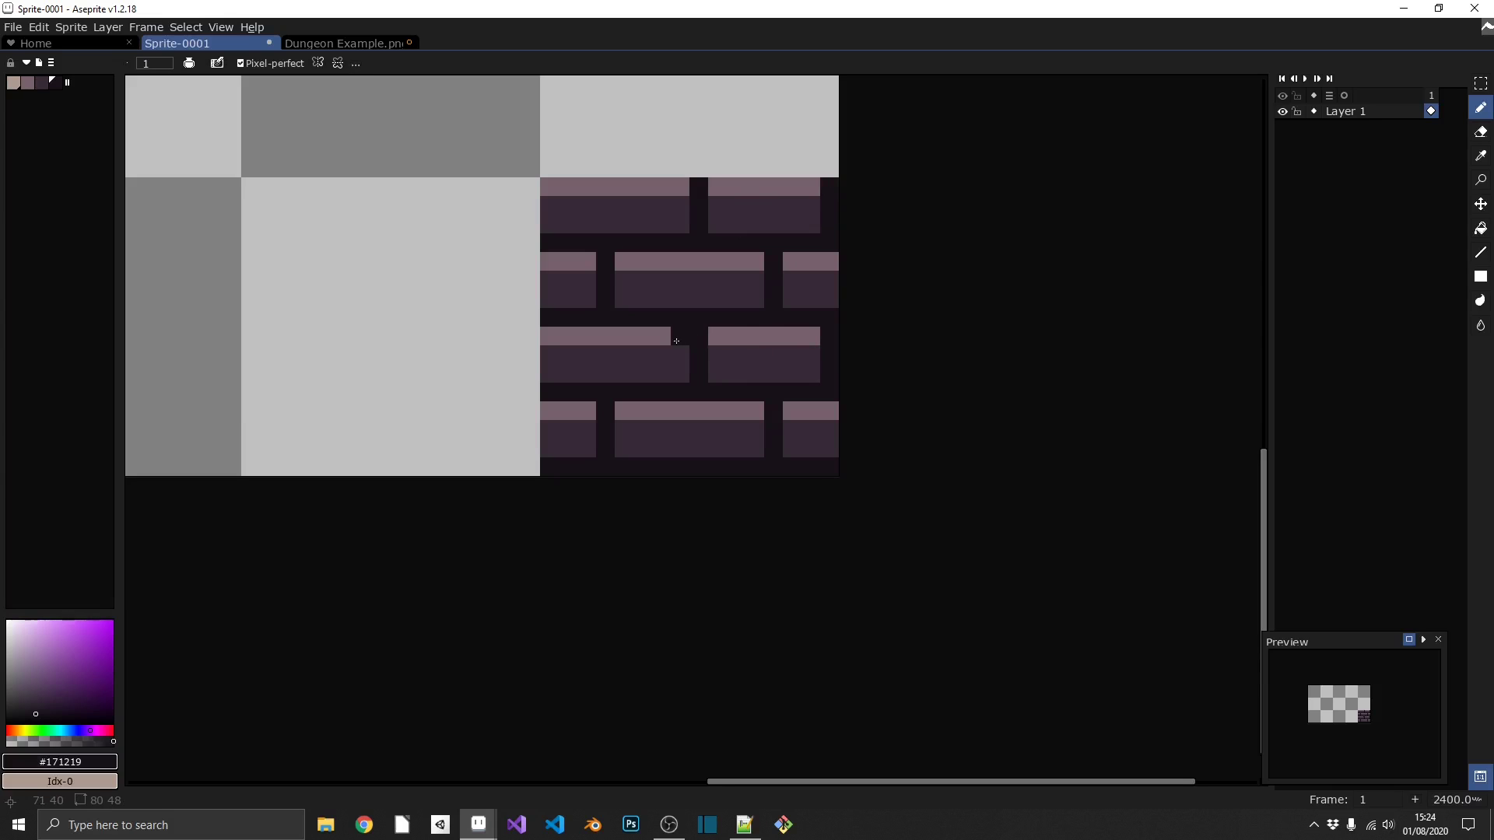
drag(676, 341, 680, 373)
mouse_move(677, 222)
mouse_down()
mouse_move(702, 189)
mouse_move(731, 232)
mouse_move(695, 217)
mouse_up()
alt+click(716, 187)
alt+click(719, 219)
drag(699, 347, 699, 382)
alt+click(712, 335)
click(704, 335)
- Test the corrected brick tile's repetition by selecting it and pasting three copies to its left along the bottom row
scroll(727, 434, down, 1)
key(m)
double_click(646, 294)
key(ctrl+c)
key(ctrl+v)
key(shift+Left)
key(ctrl+c)
key(ctrl+v)
key(shift+Left)
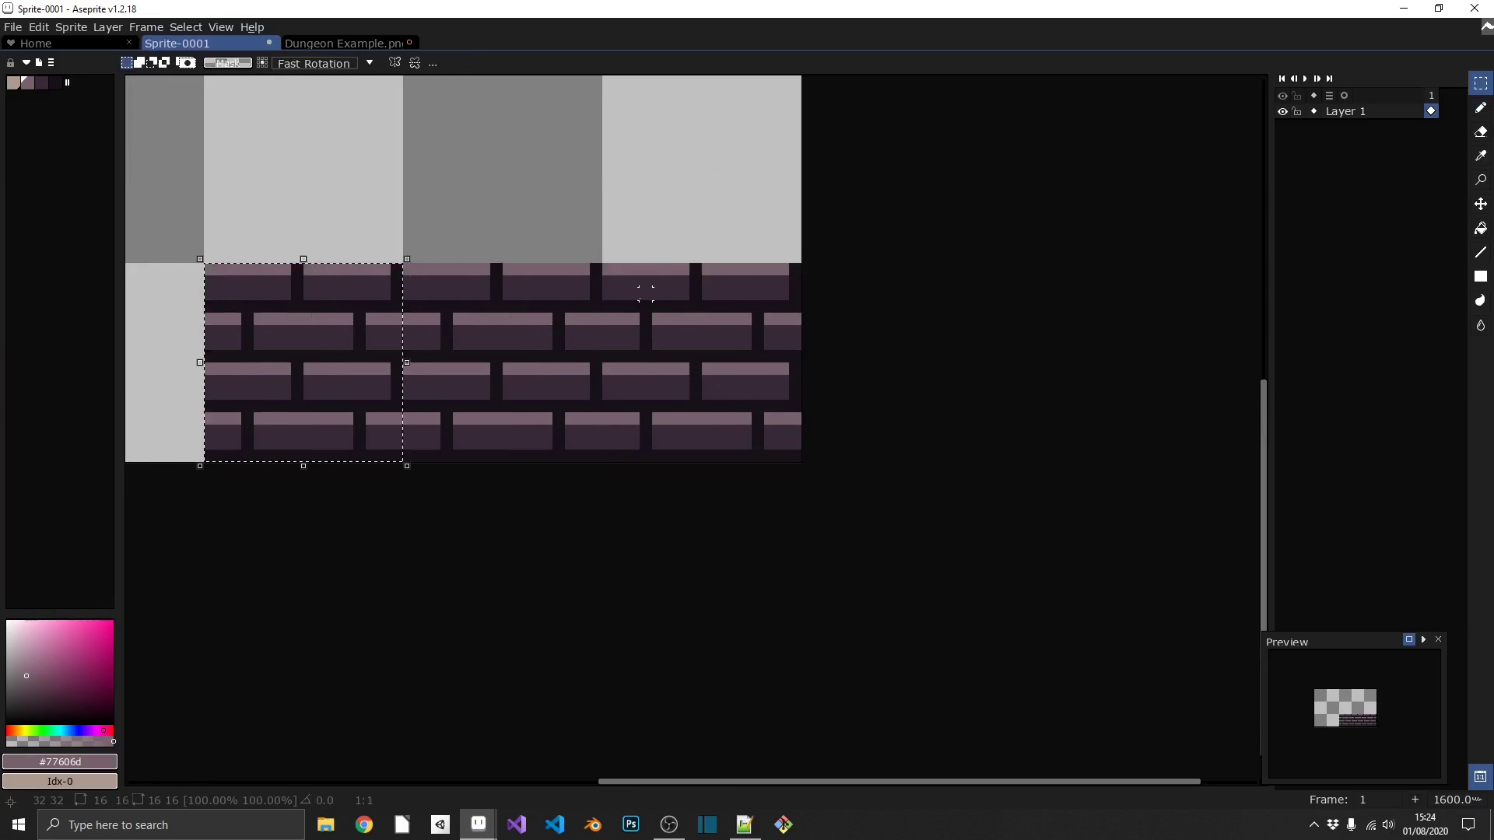
key(ctrl+Left)
scroll(648, 327, down, 4)
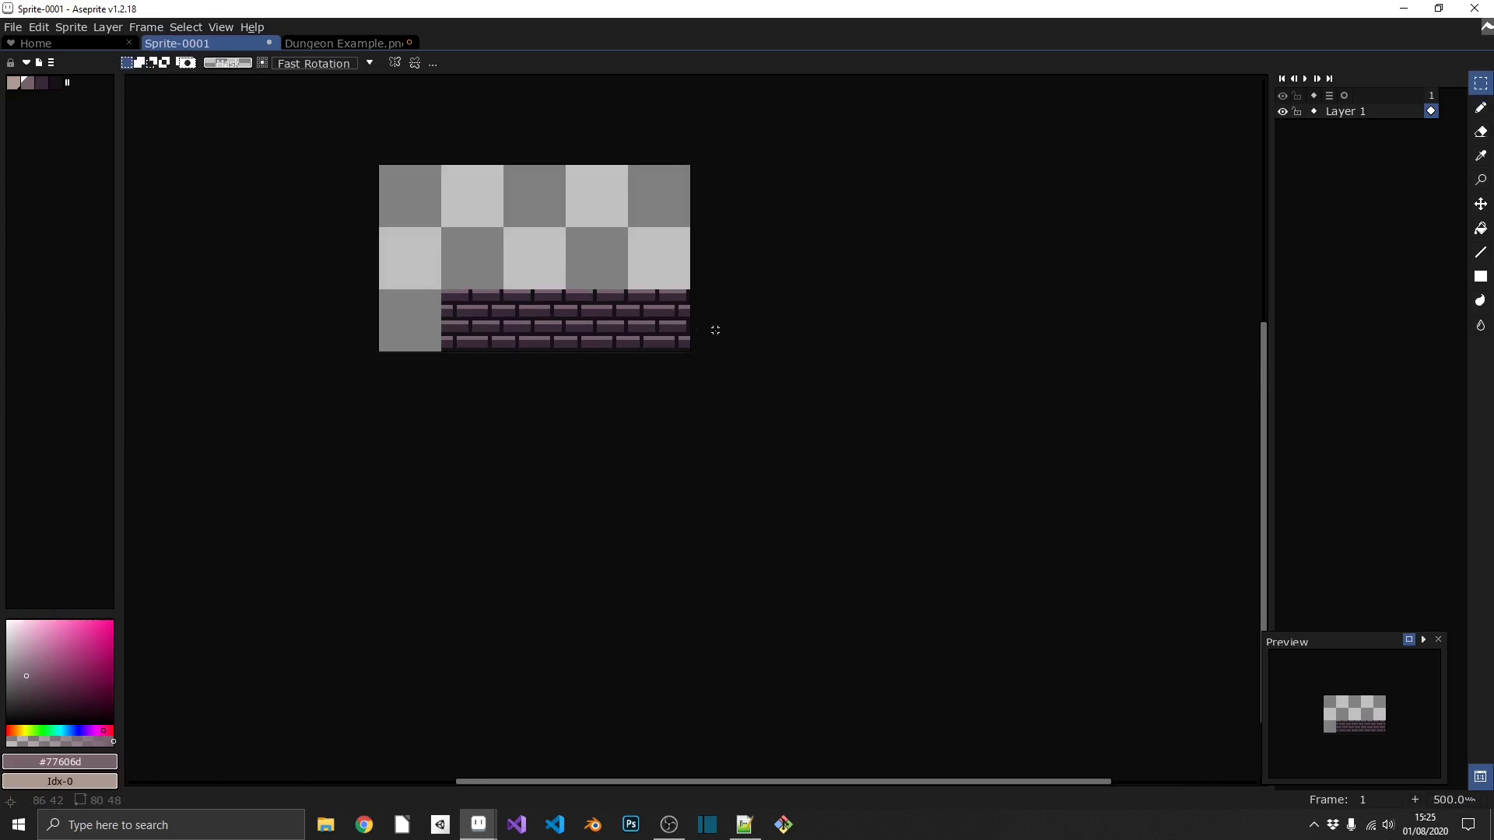
- Undo the three pasted brick tile copies and clear the selection
key(ctrl+z)
key(ctrl+z)
key(ctrl+z)
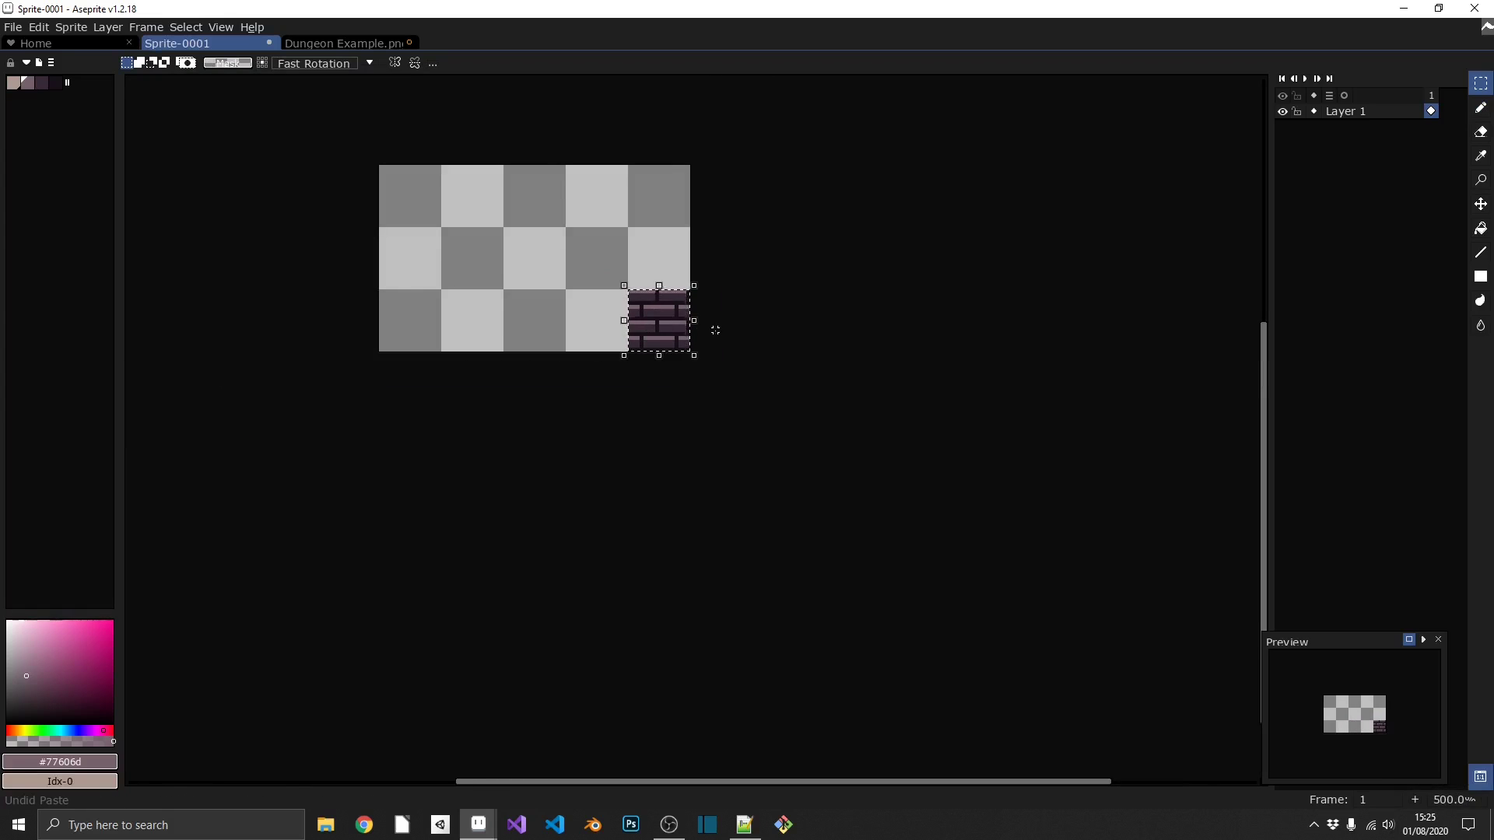
click(715, 331)
- Mark out the leftmost 3x3 block of grid cells and its centre cell with temporary marquee selections
drag(388, 194, 534, 281)
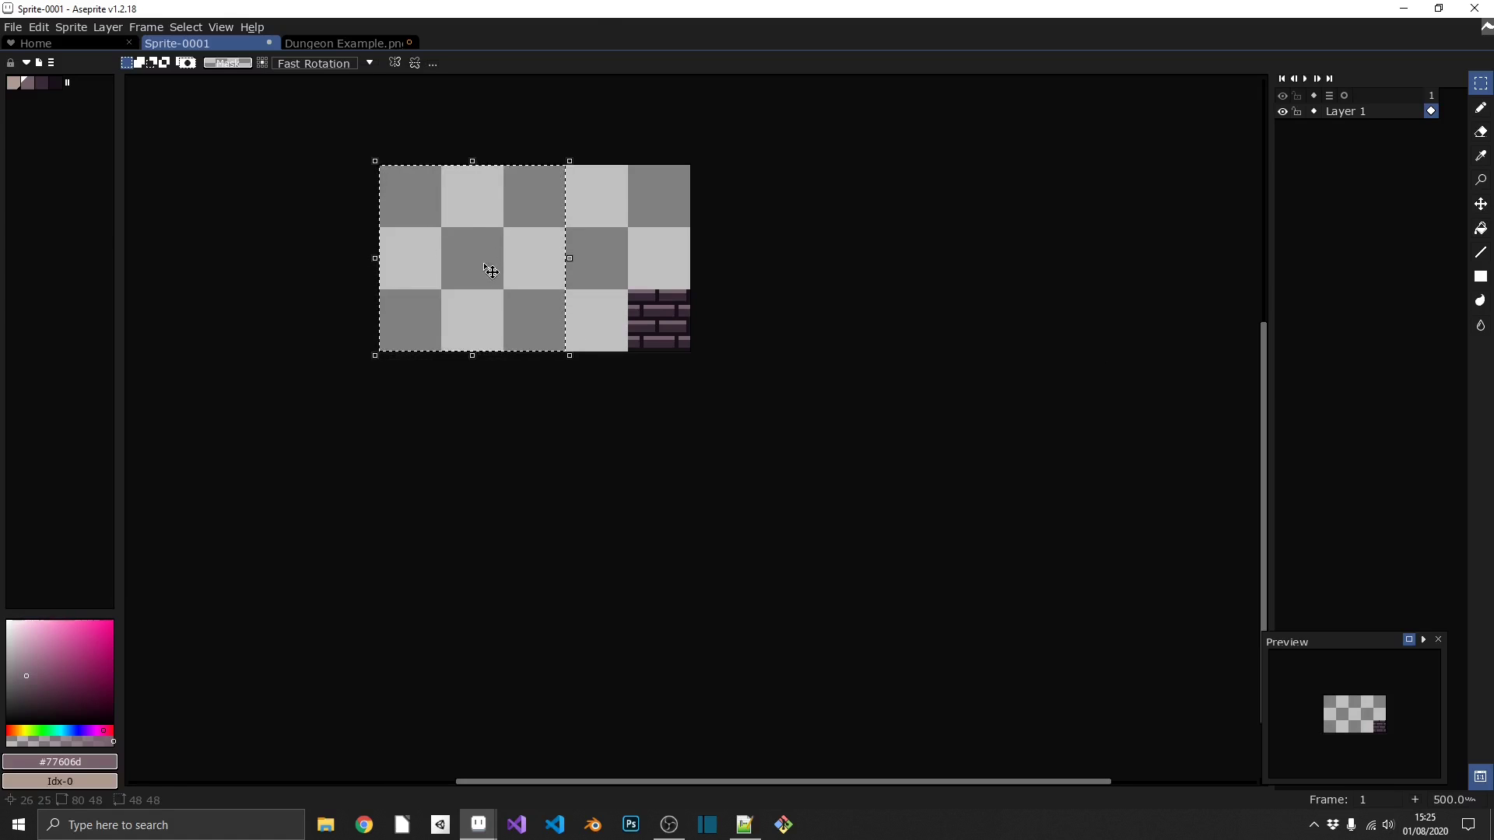
scroll(492, 269, up, 4)
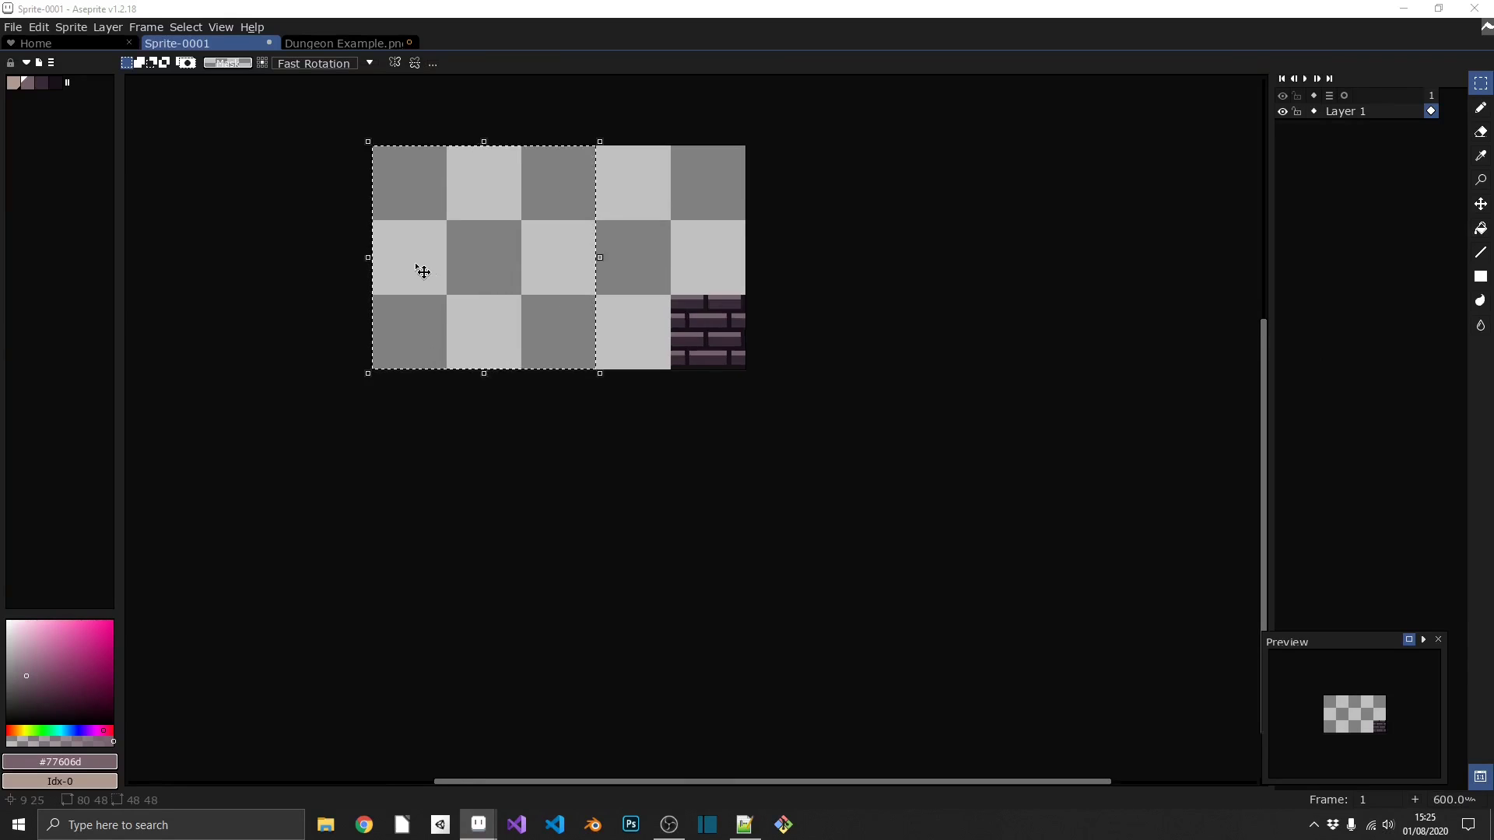
drag(471, 240, 492, 376)
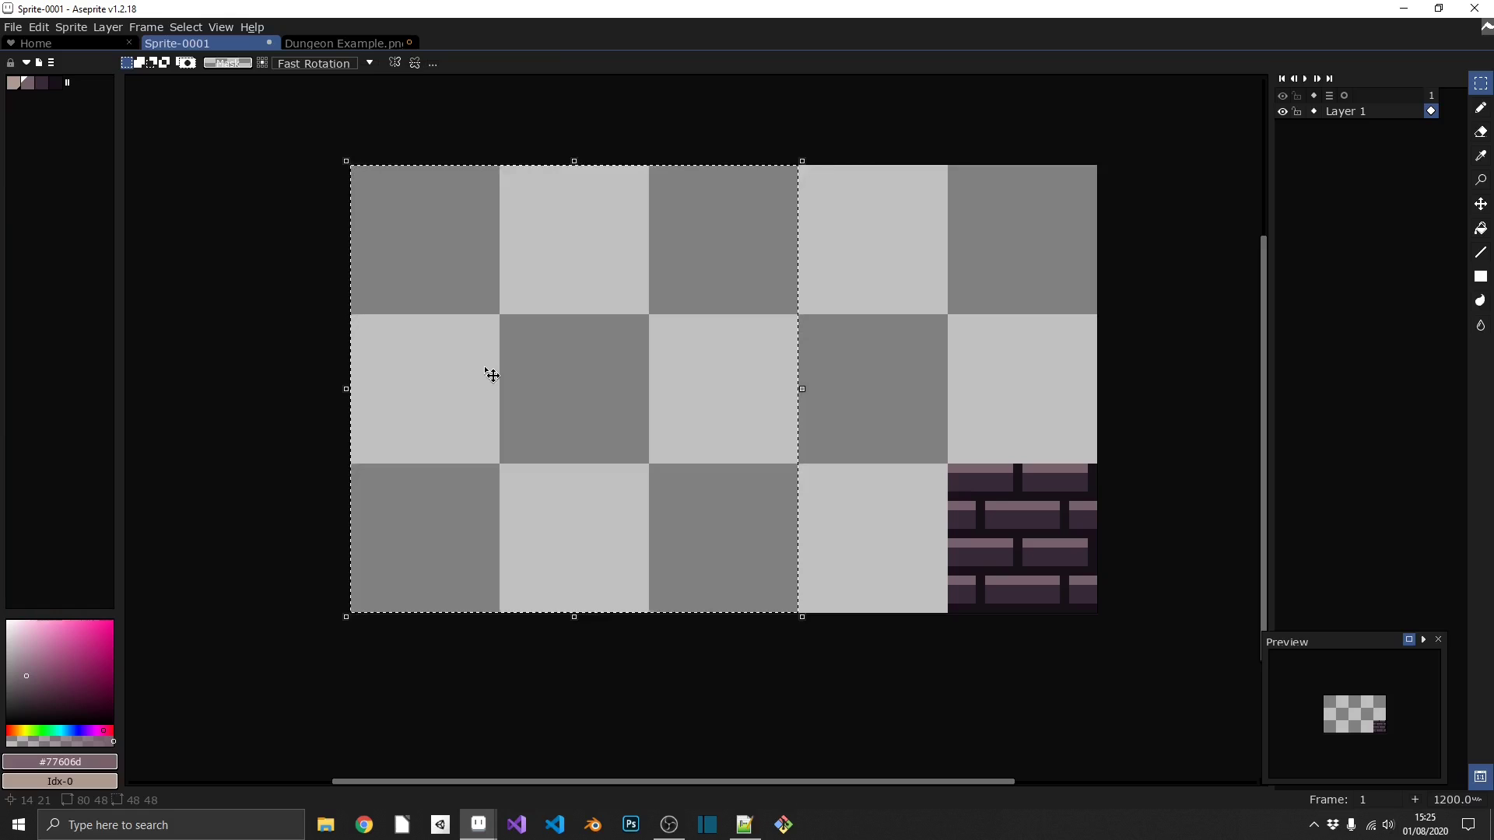
click(476, 150)
double_click(597, 375)
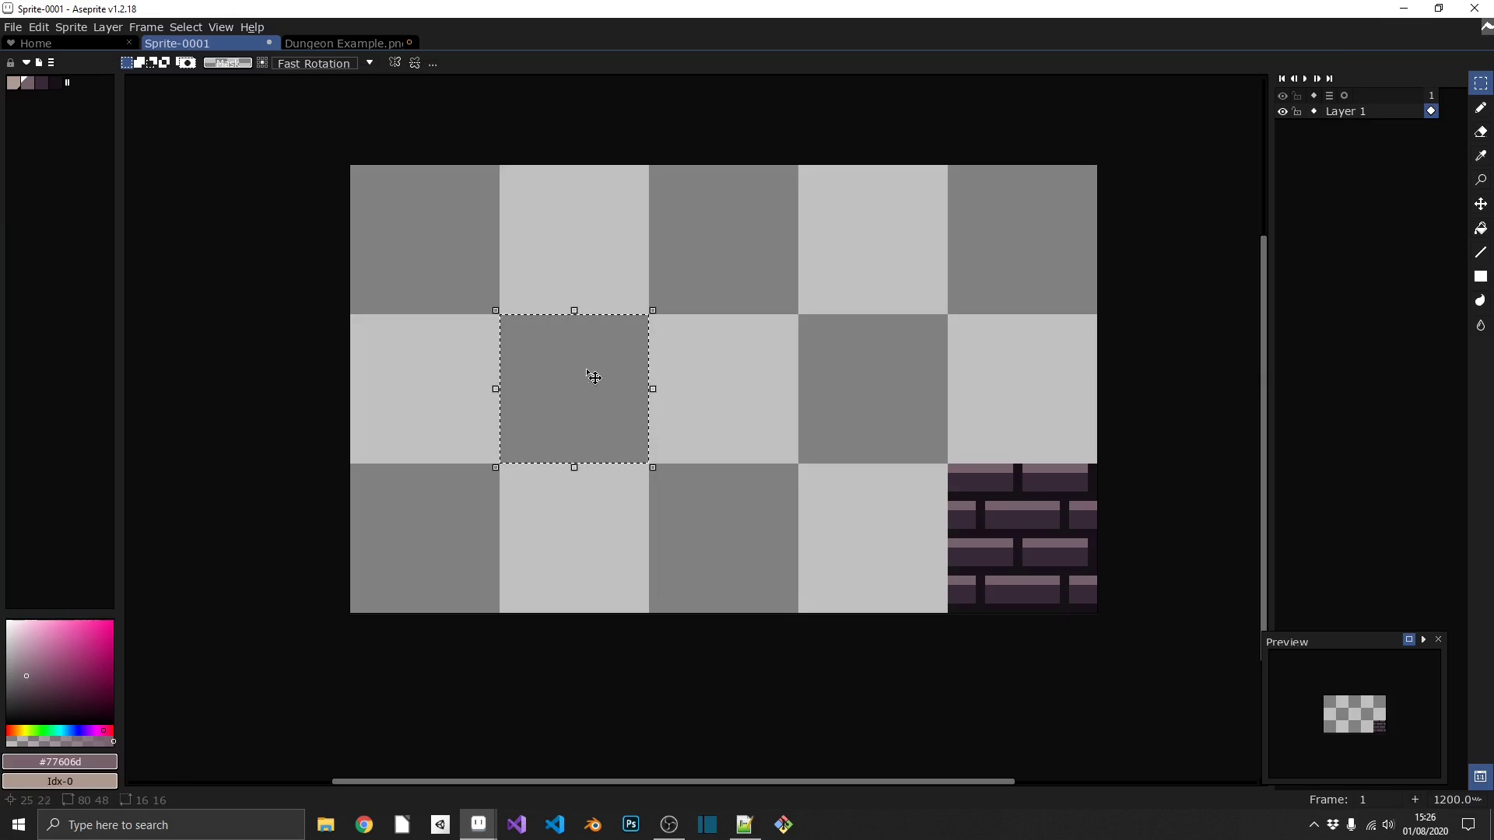
key(u)
drag(411, 225, 739, 583)
click(766, 441)
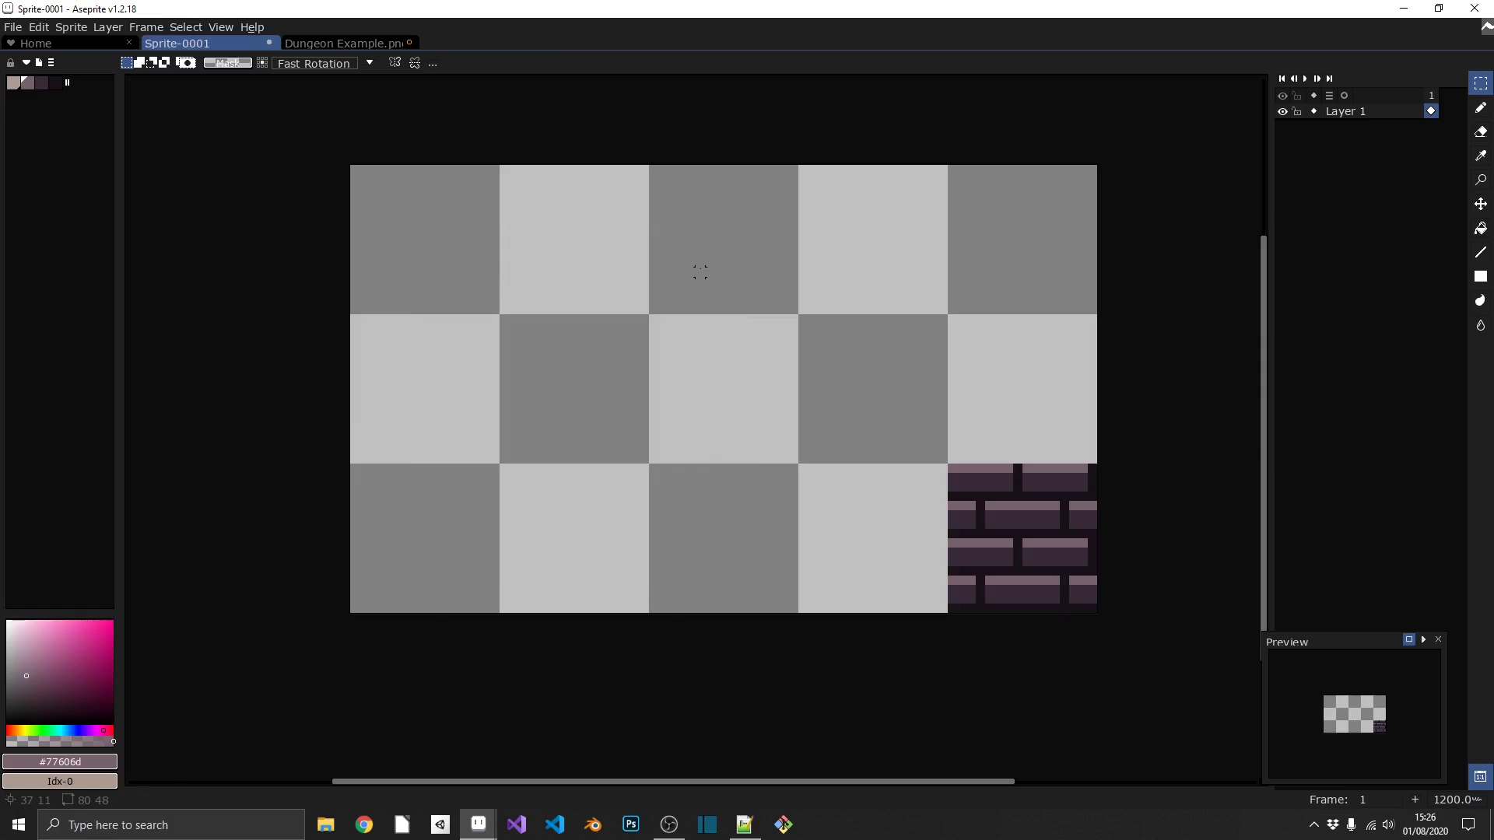
- Examine the corner and edge cells of the 3x3 block by selecting them one at a time, then deselect
drag(457, 244, 471, 257)
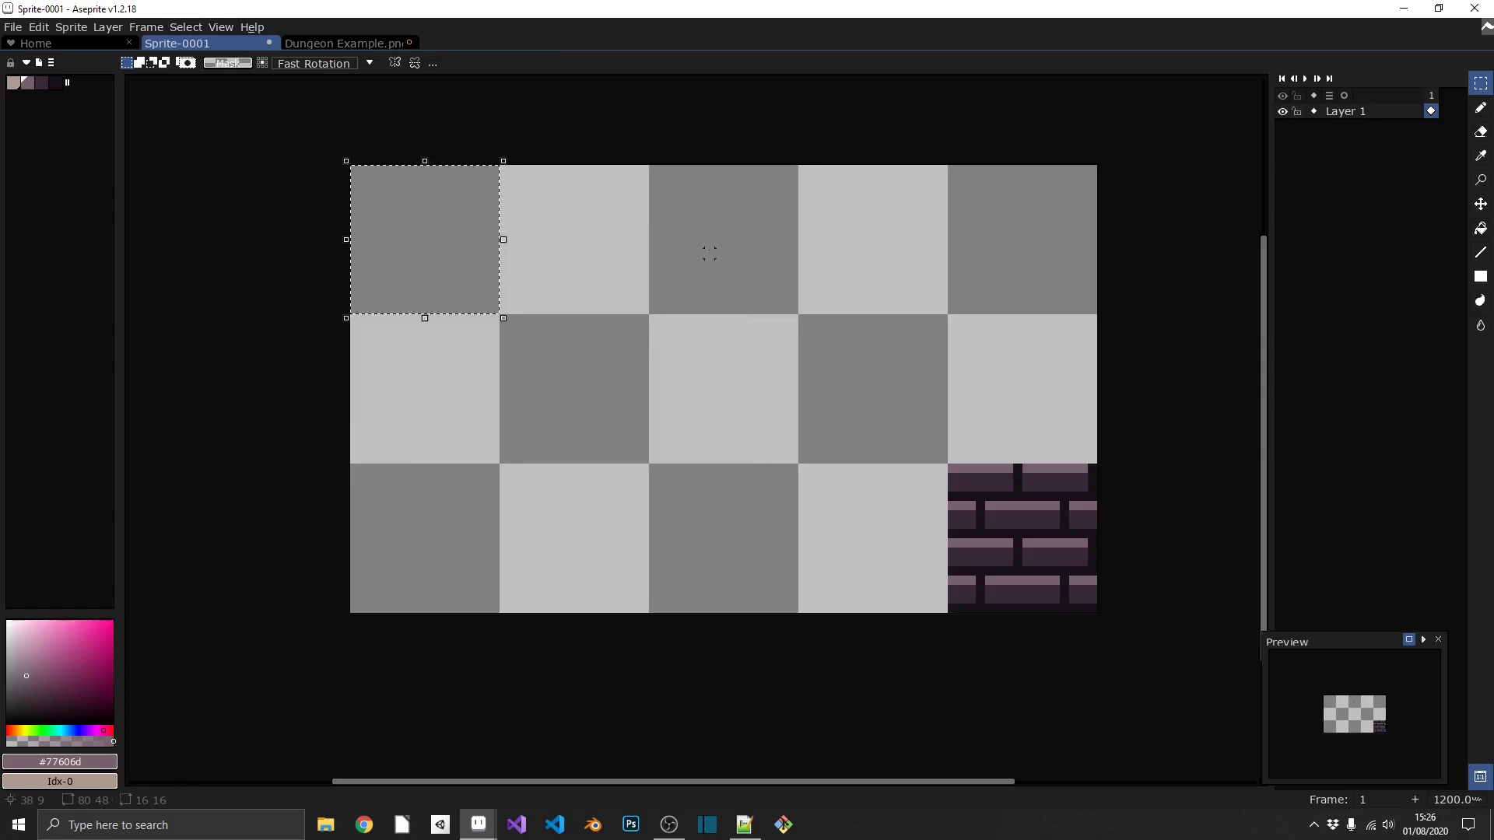
drag(707, 249, 716, 258)
drag(766, 571, 734, 536)
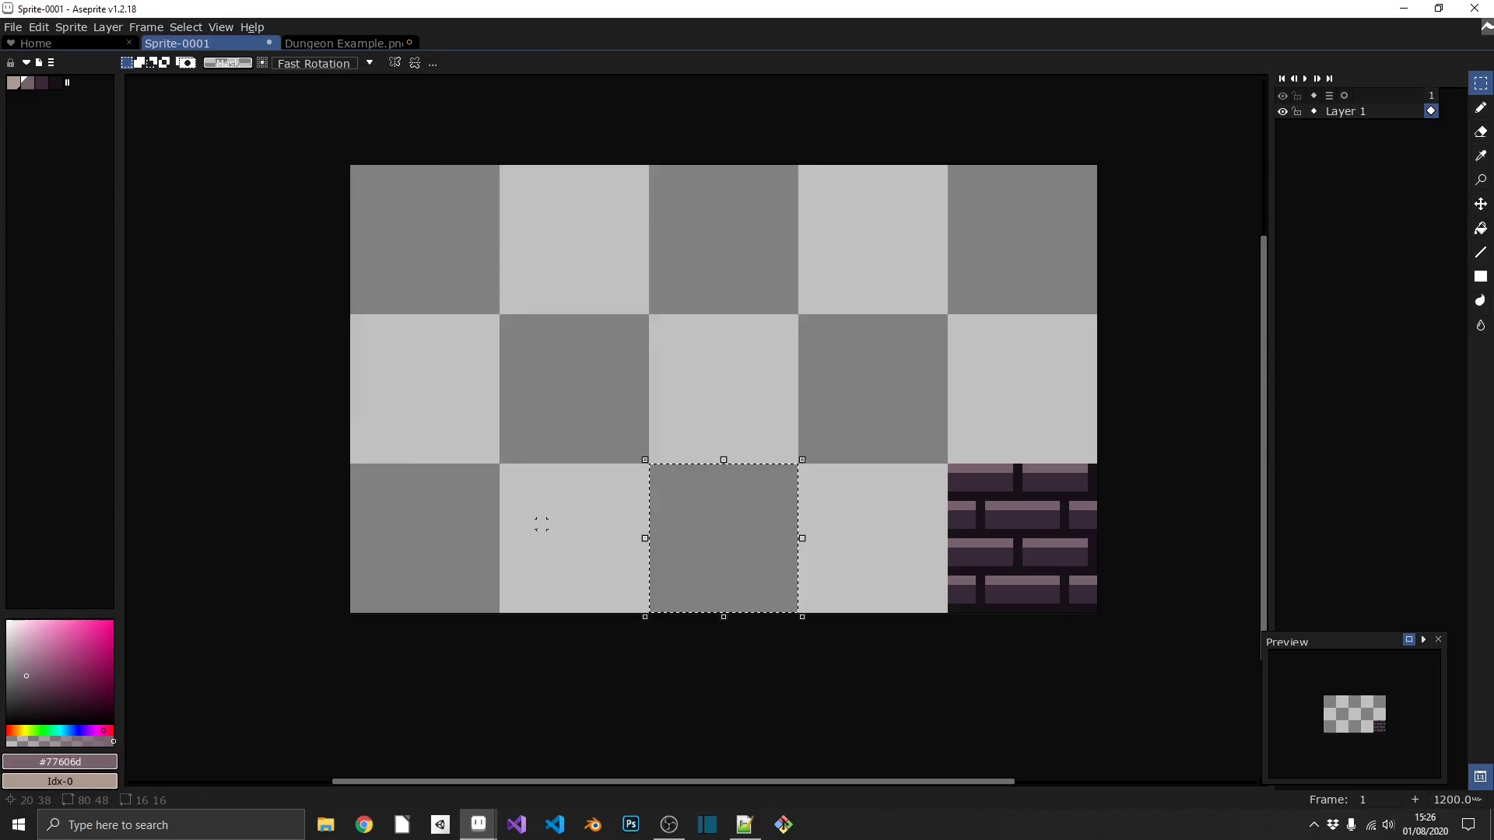
drag(400, 530, 443, 593)
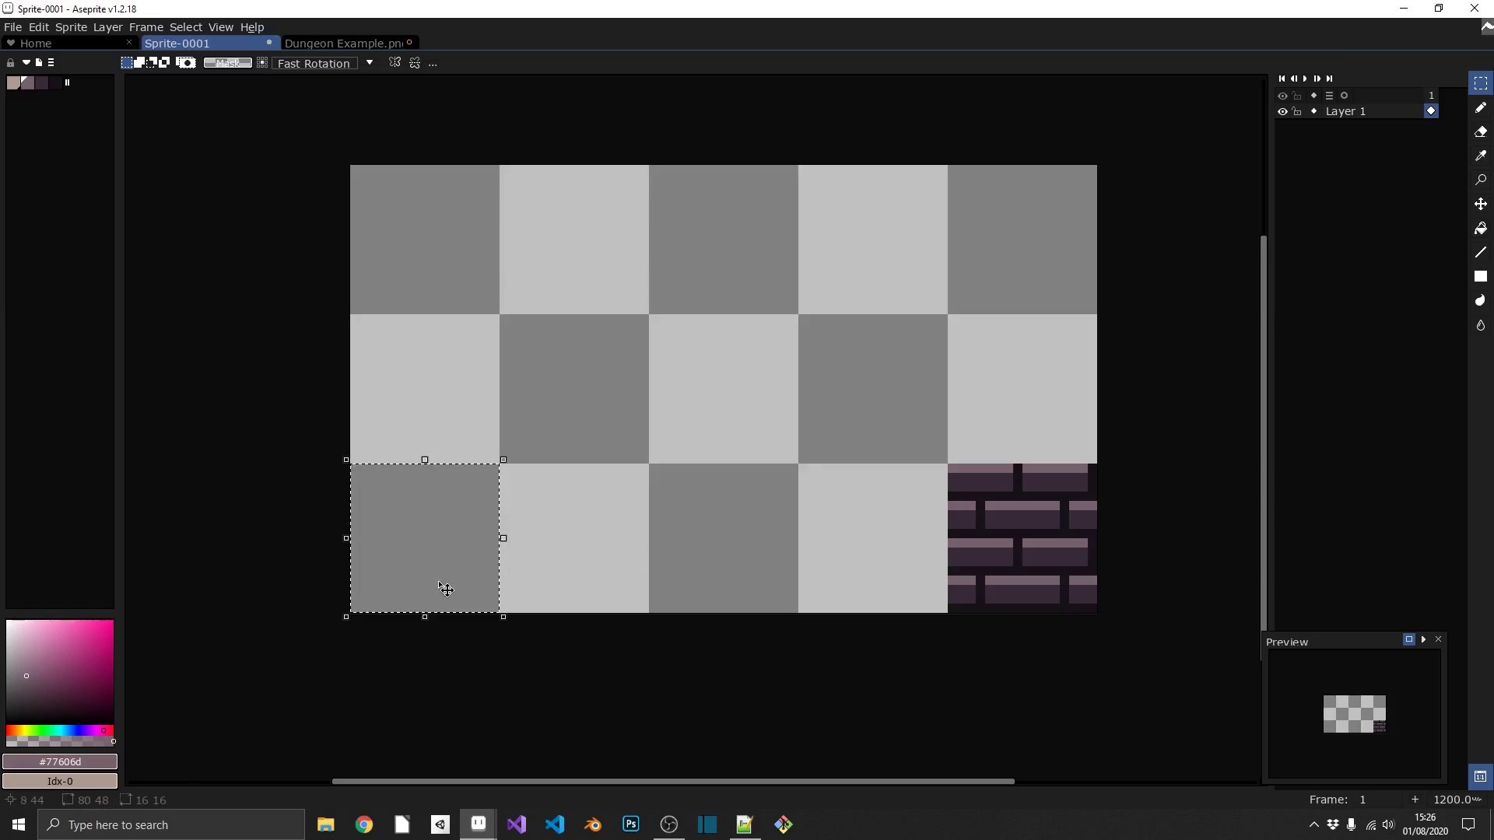
double_click(430, 385)
double_click(753, 372)
click(567, 223)
click(537, 513)
key(ctrl+d)
- Draw a 1-pixel #171219 outline just outside the centre cell of the 3x3 block with the Pencil tool
click(54, 83)
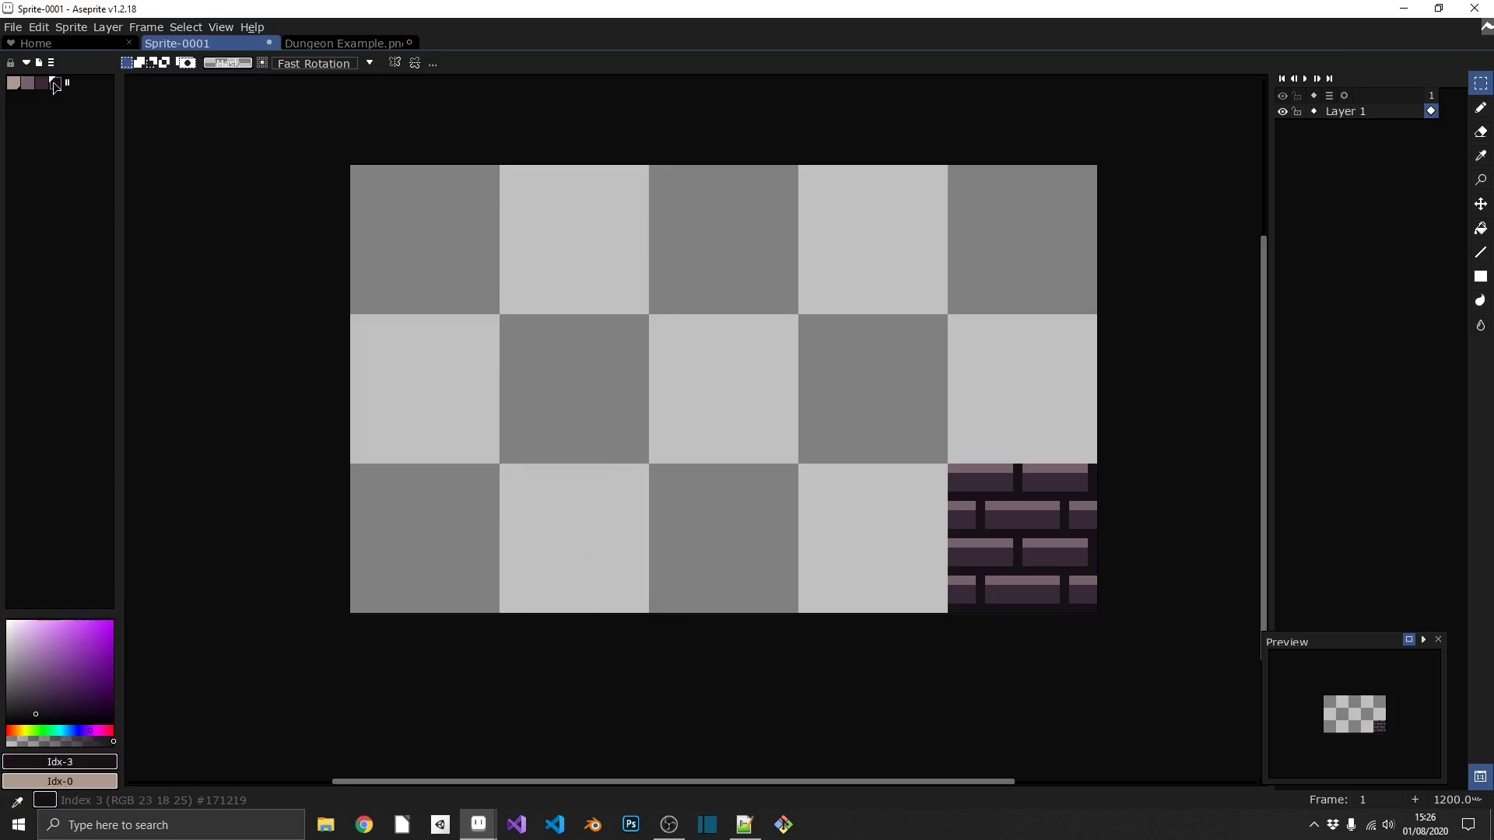
key(b)
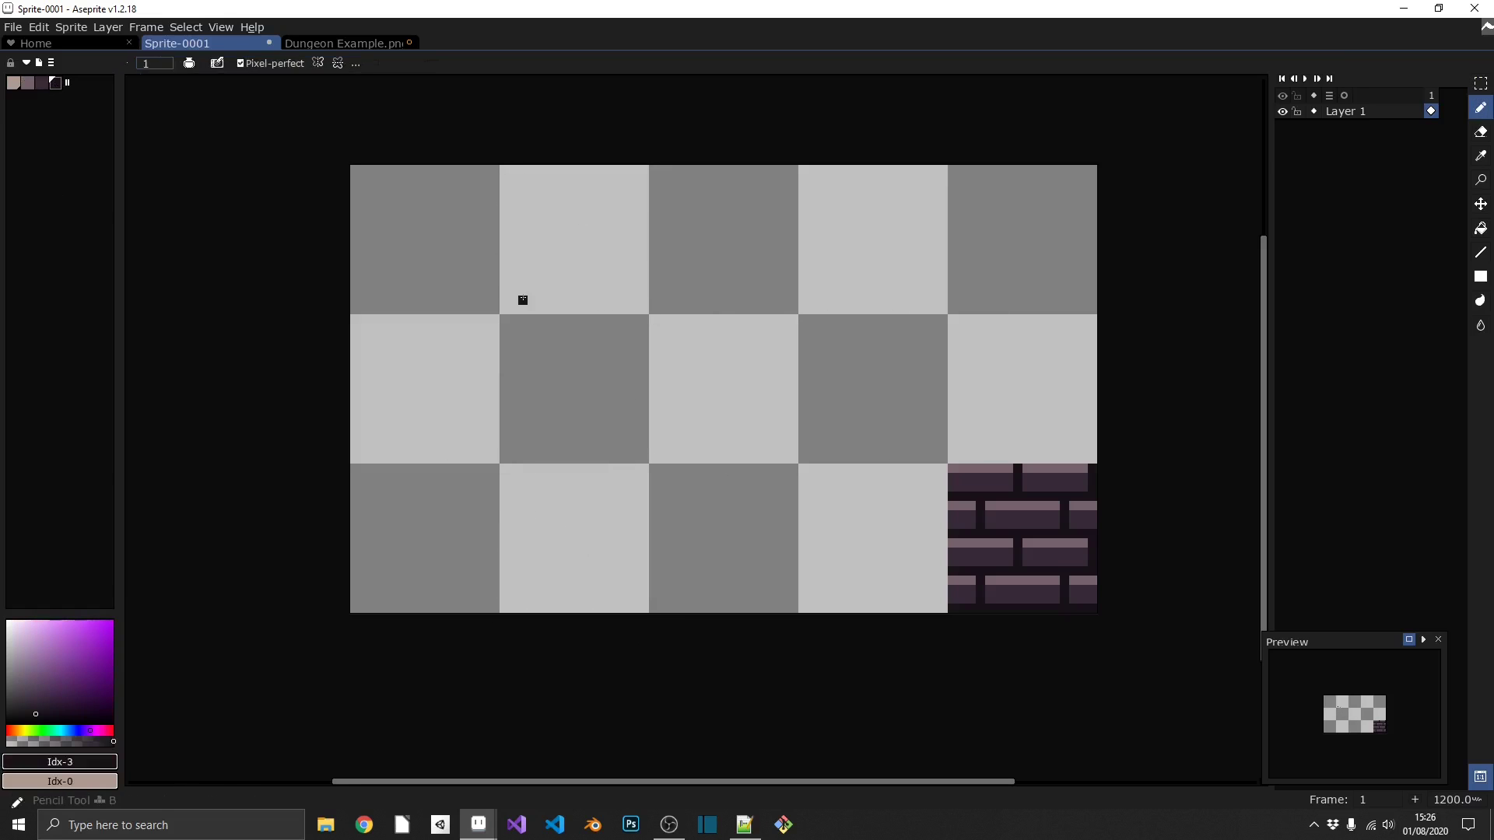
mouse_move(494, 309)
mouse_down()
mouse_move(651, 309)
mouse_move(655, 470)
mouse_move(496, 469)
mouse_move(495, 309)
mouse_up()
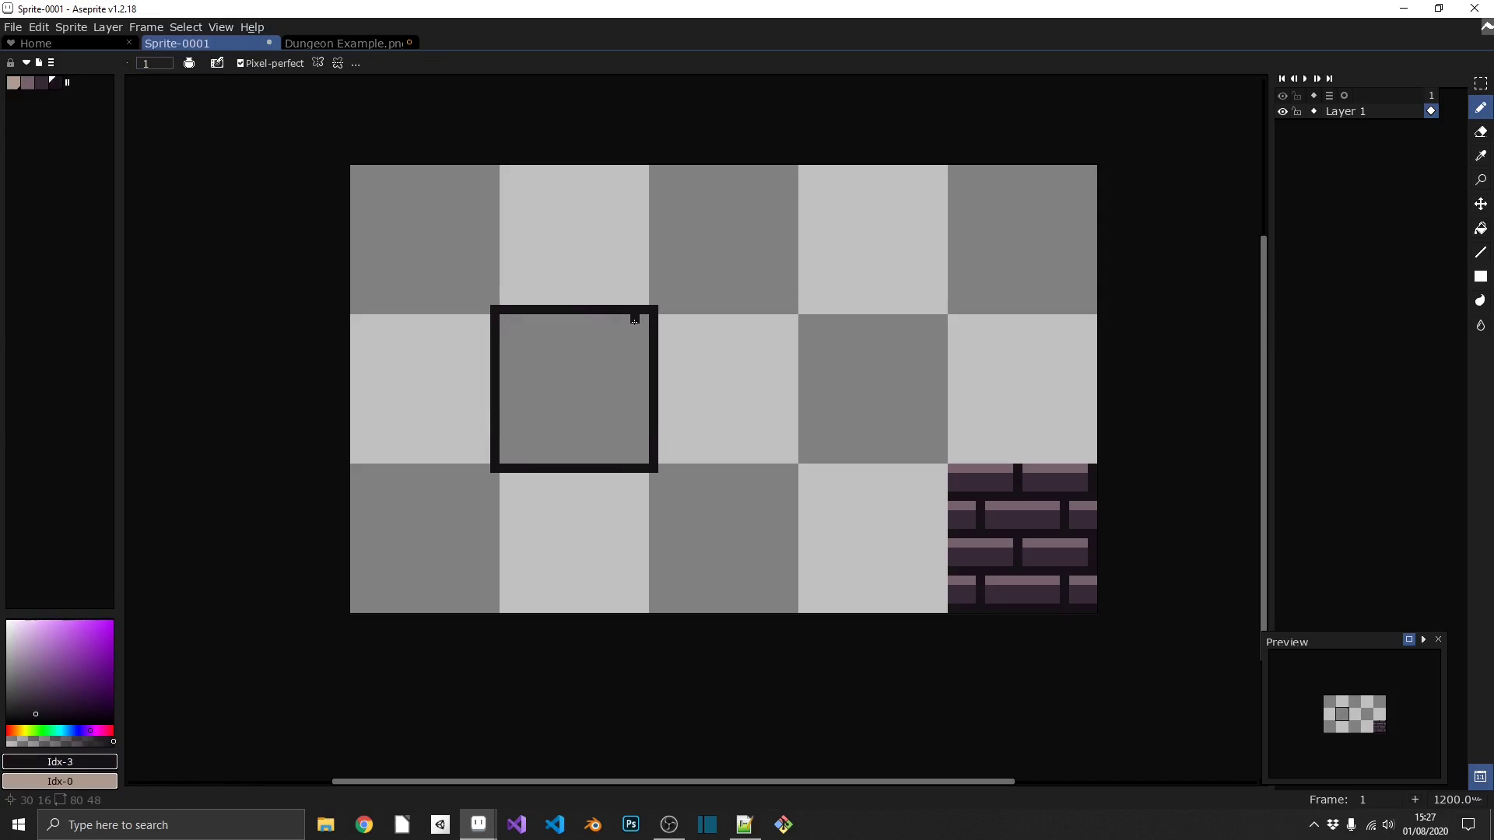
- Draw two 4-pixel-tall dark purple joints above the outline, at the middle and right edge of the top-middle cell
scroll(568, 273, up, 1)
scroll(574, 269, up, 1)
drag(565, 210, 565, 267)
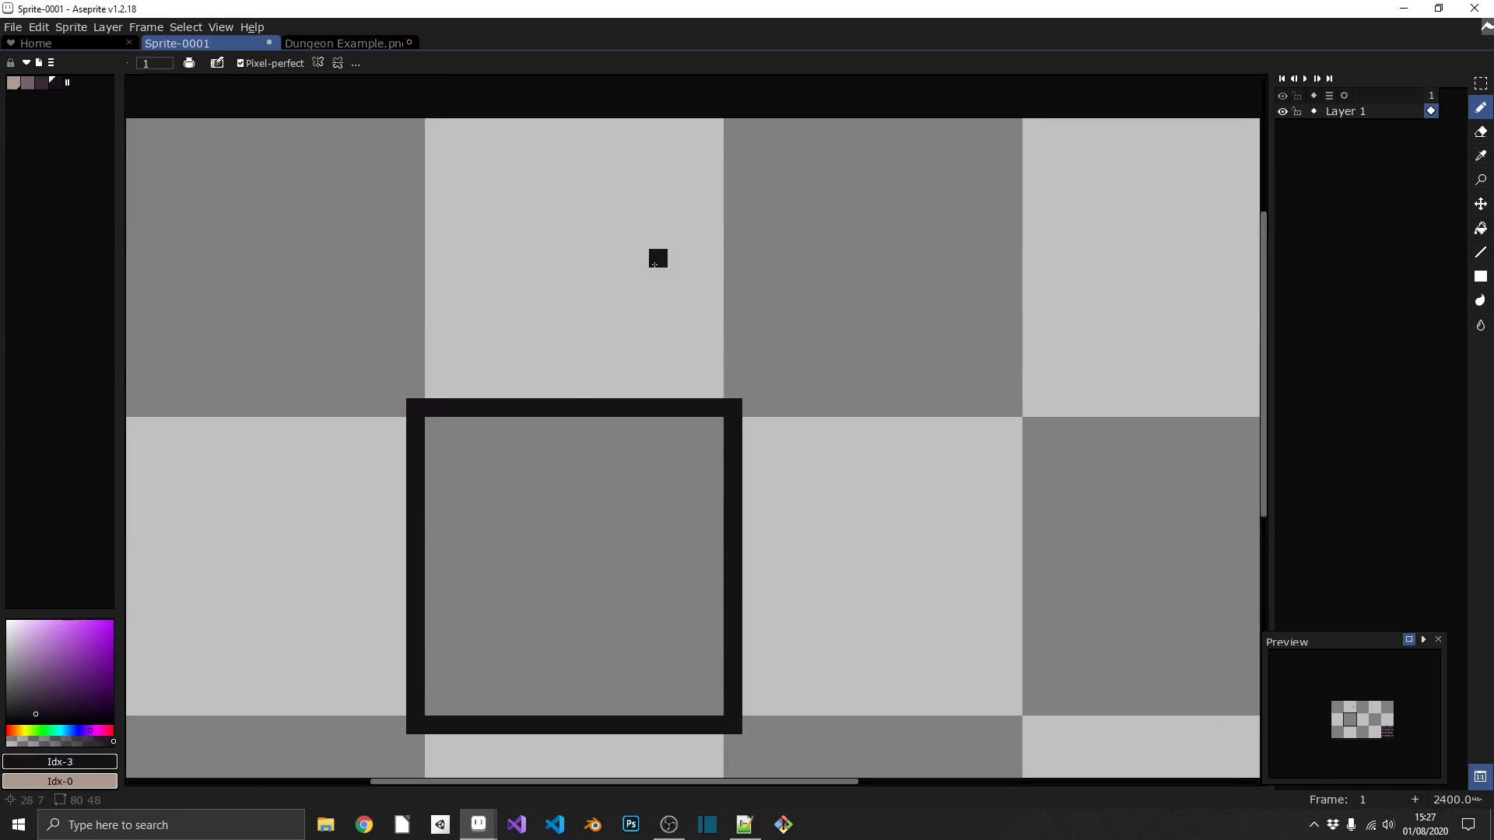
key(m)
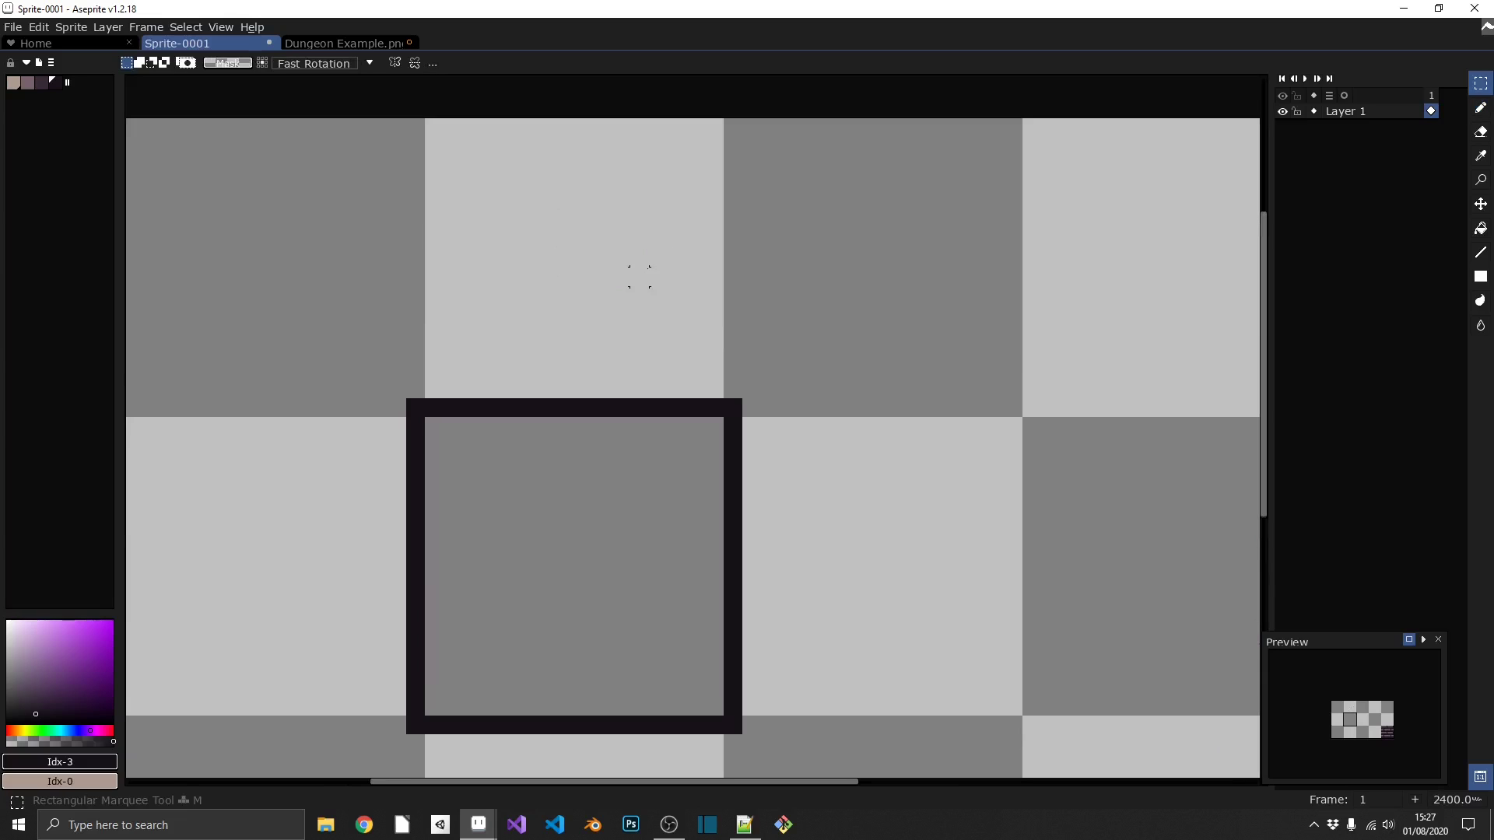
double_click(610, 270)
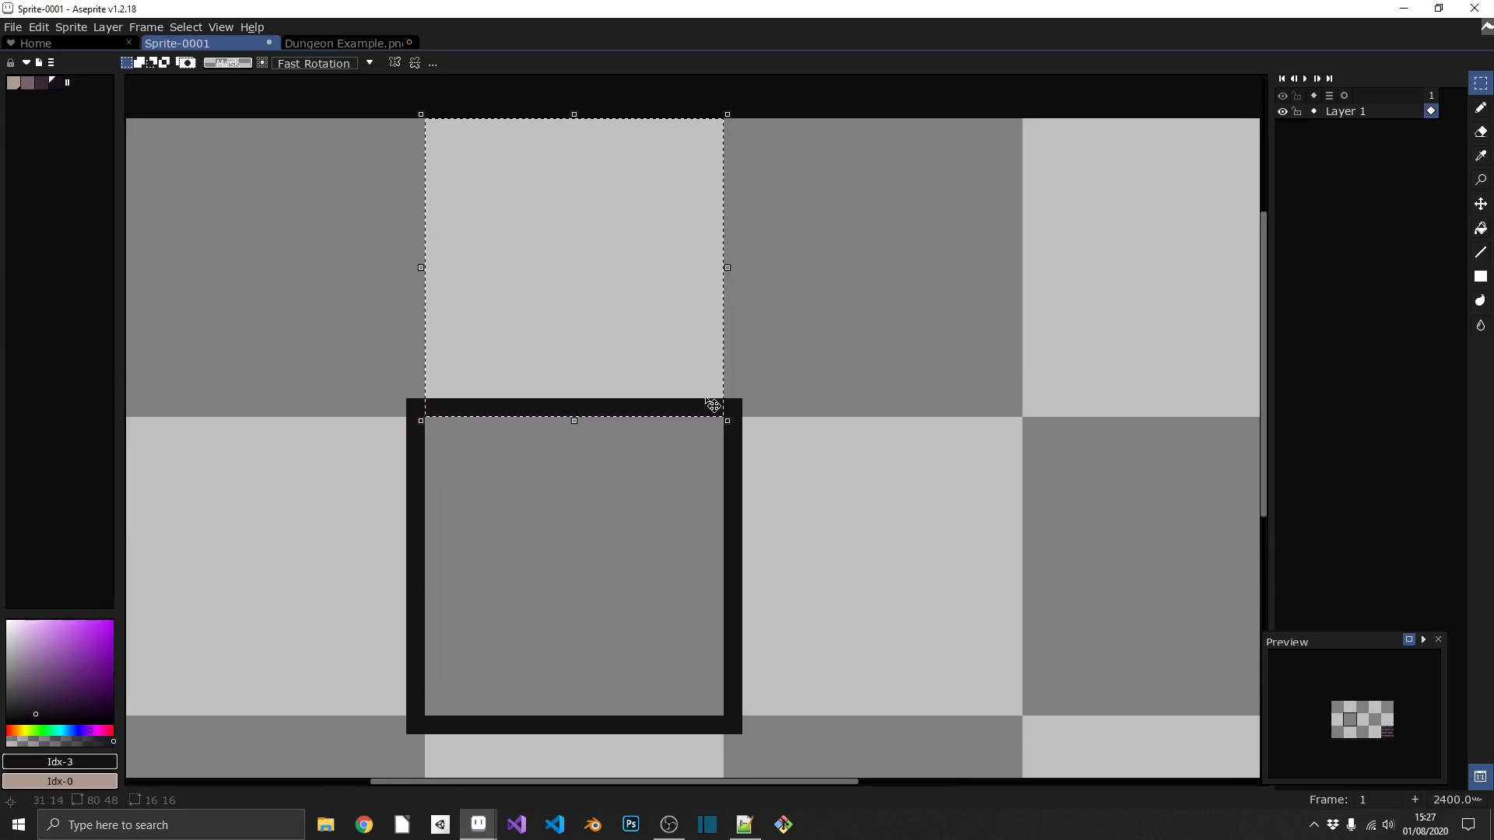
key(ctrl+d)
click(41, 83)
key(b)
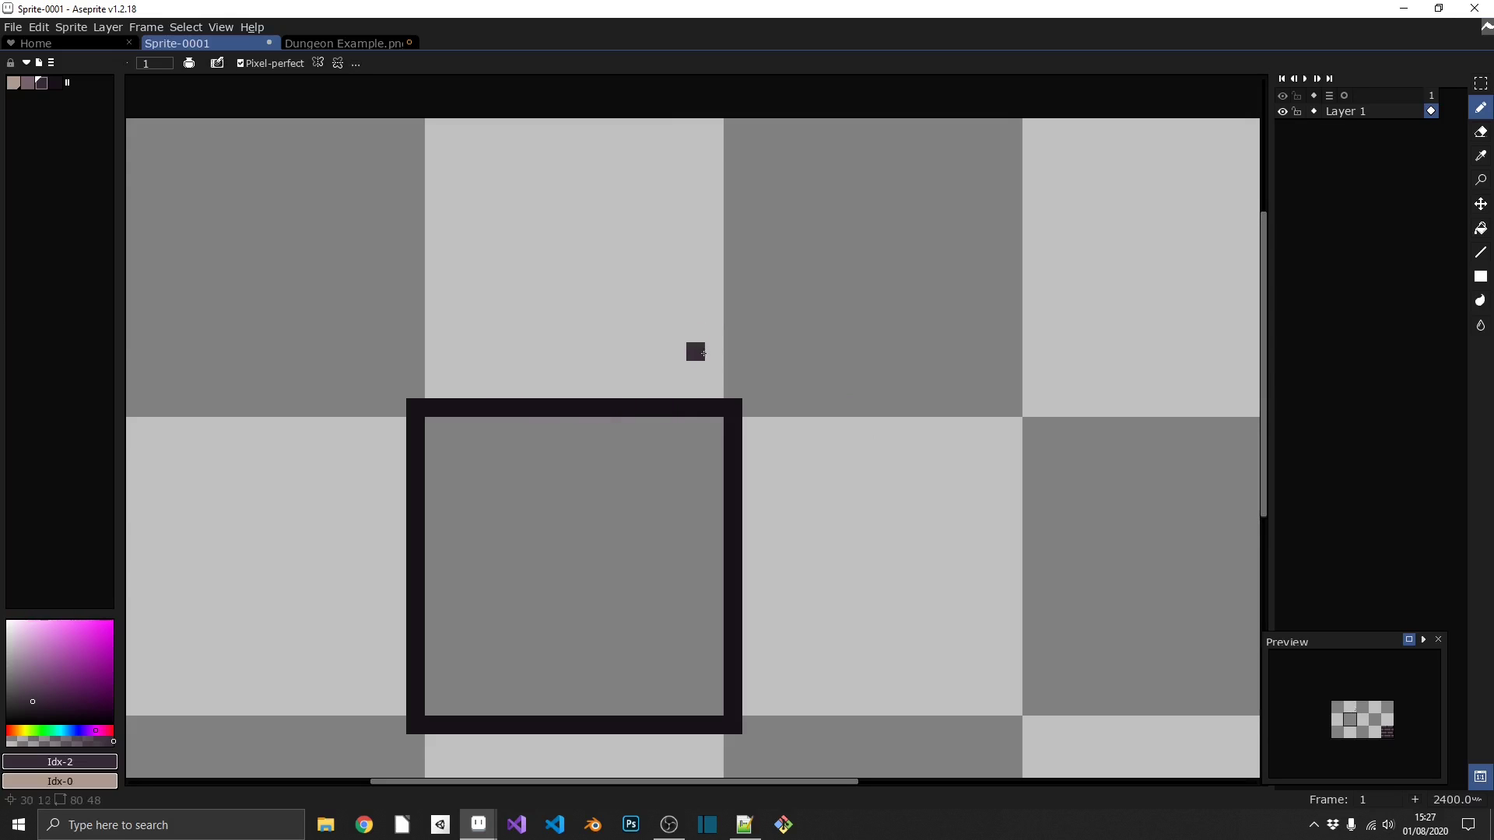
click(713, 388)
click(714, 367)
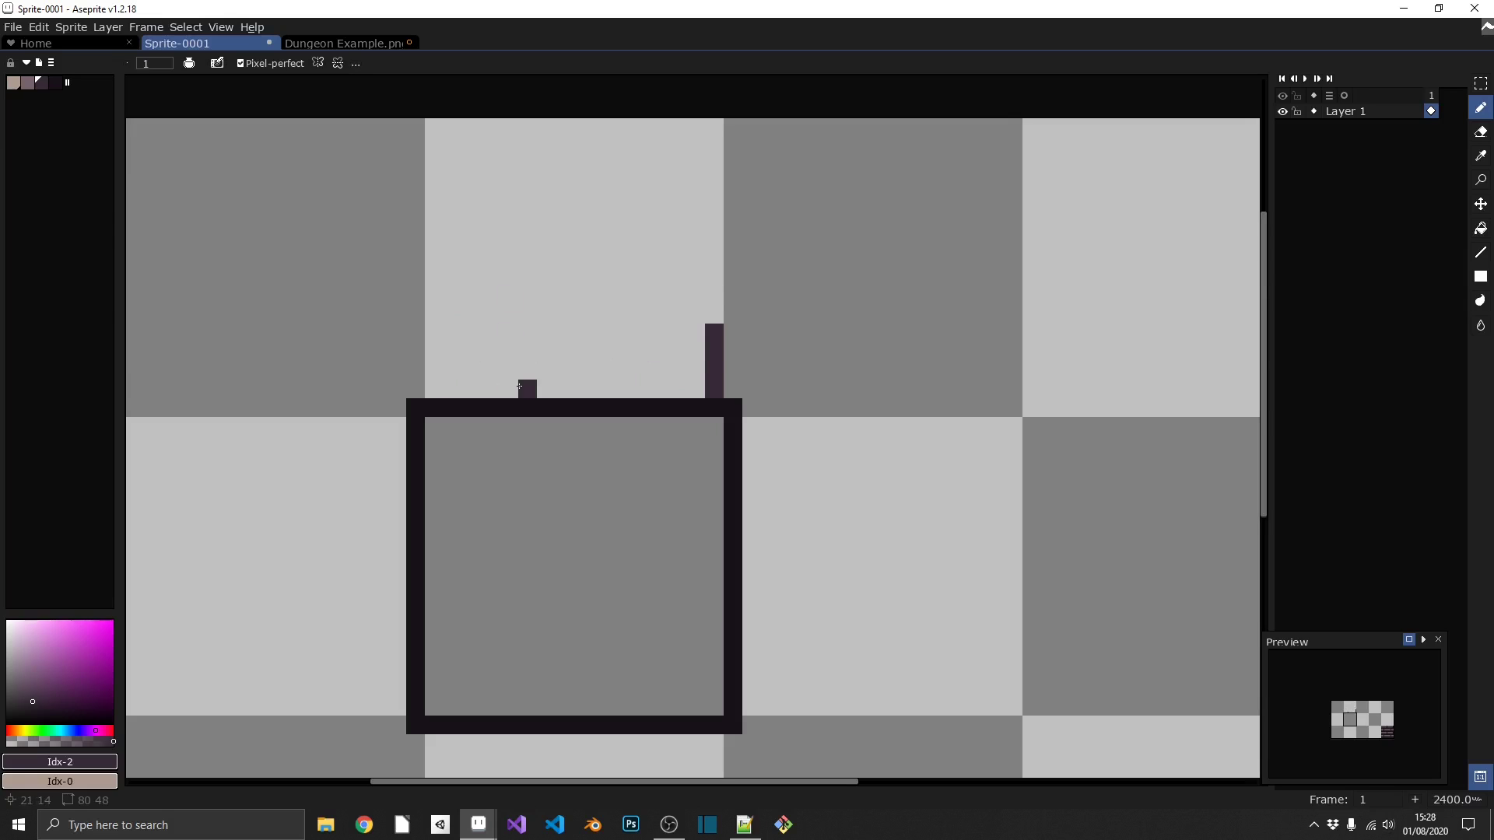
click(563, 337)
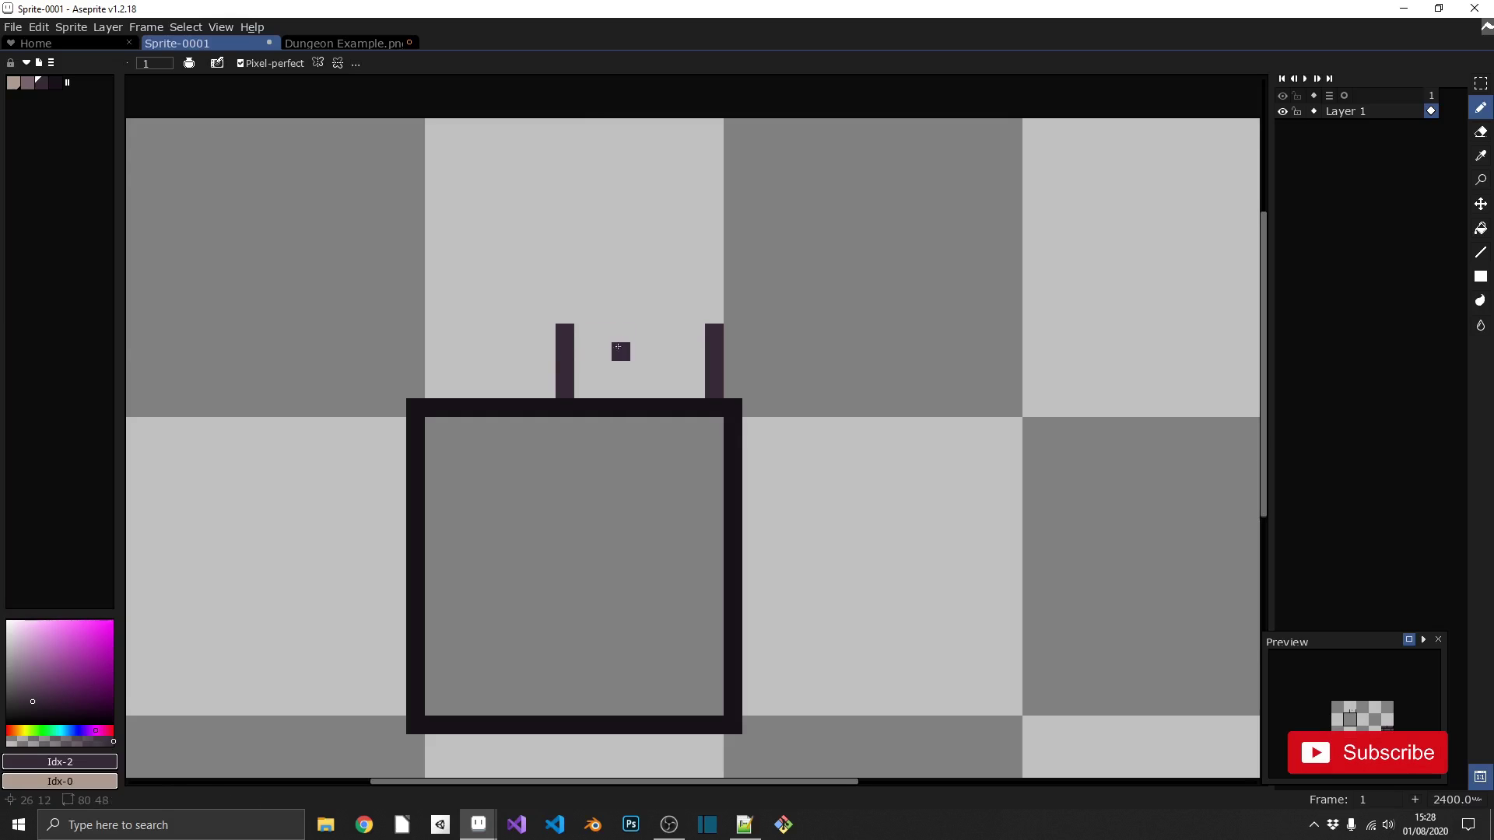
- Fill the two 4-pixel-tall bricks beside the joints in the top-middle cell with the #77606d mauve
key([)
drag(434, 333, 696, 333)
key(g)
click(679, 375)
key(b)
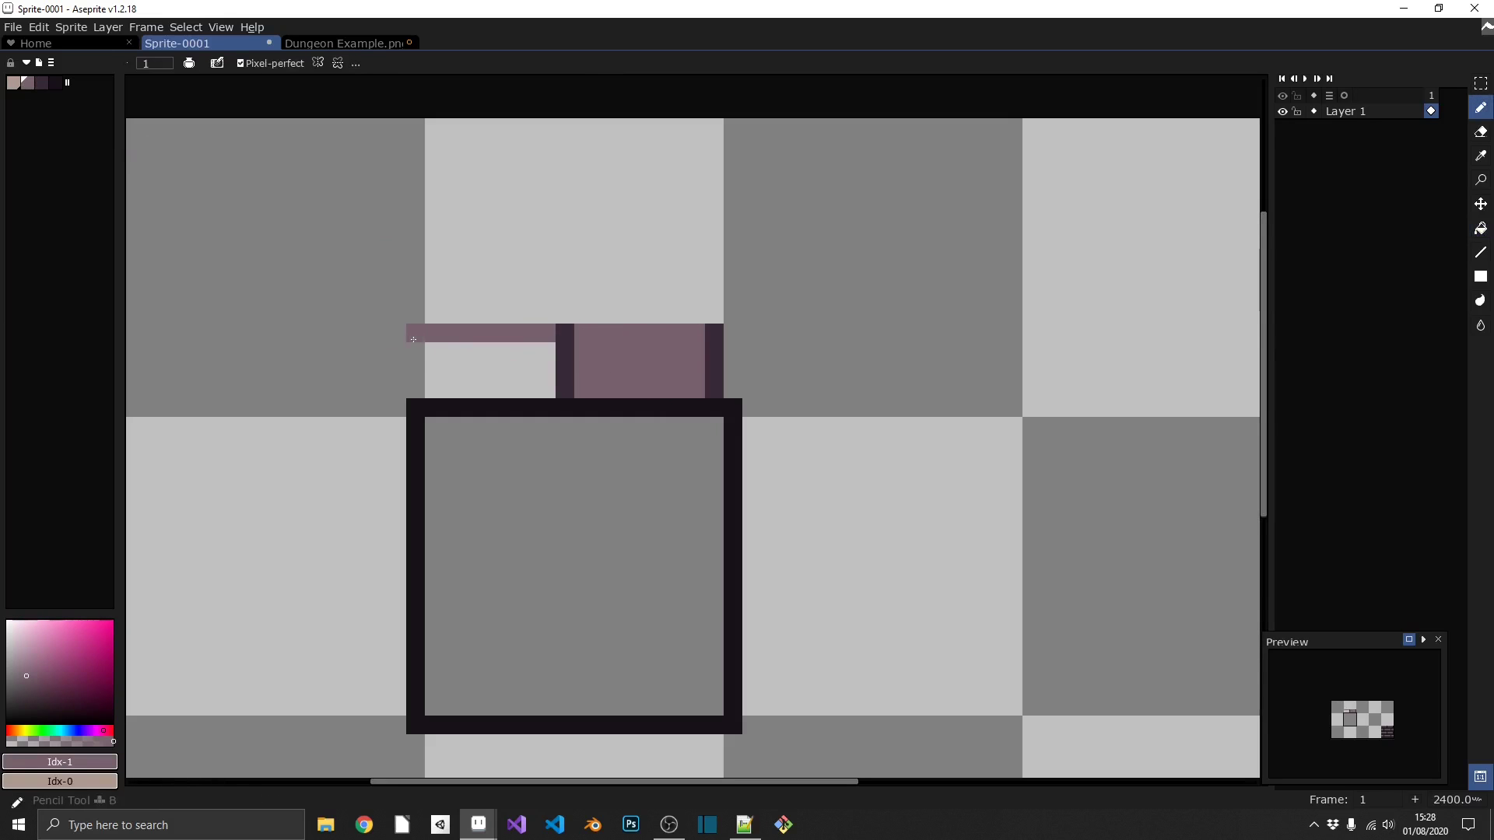
drag(434, 350, 441, 383)
key(g)
click(501, 362)
- Add 1-pixel #af998e highlights along the right and bottom edges of both top bricks, leaving their bottom-right corner pixels mauve
key(b)
key([)
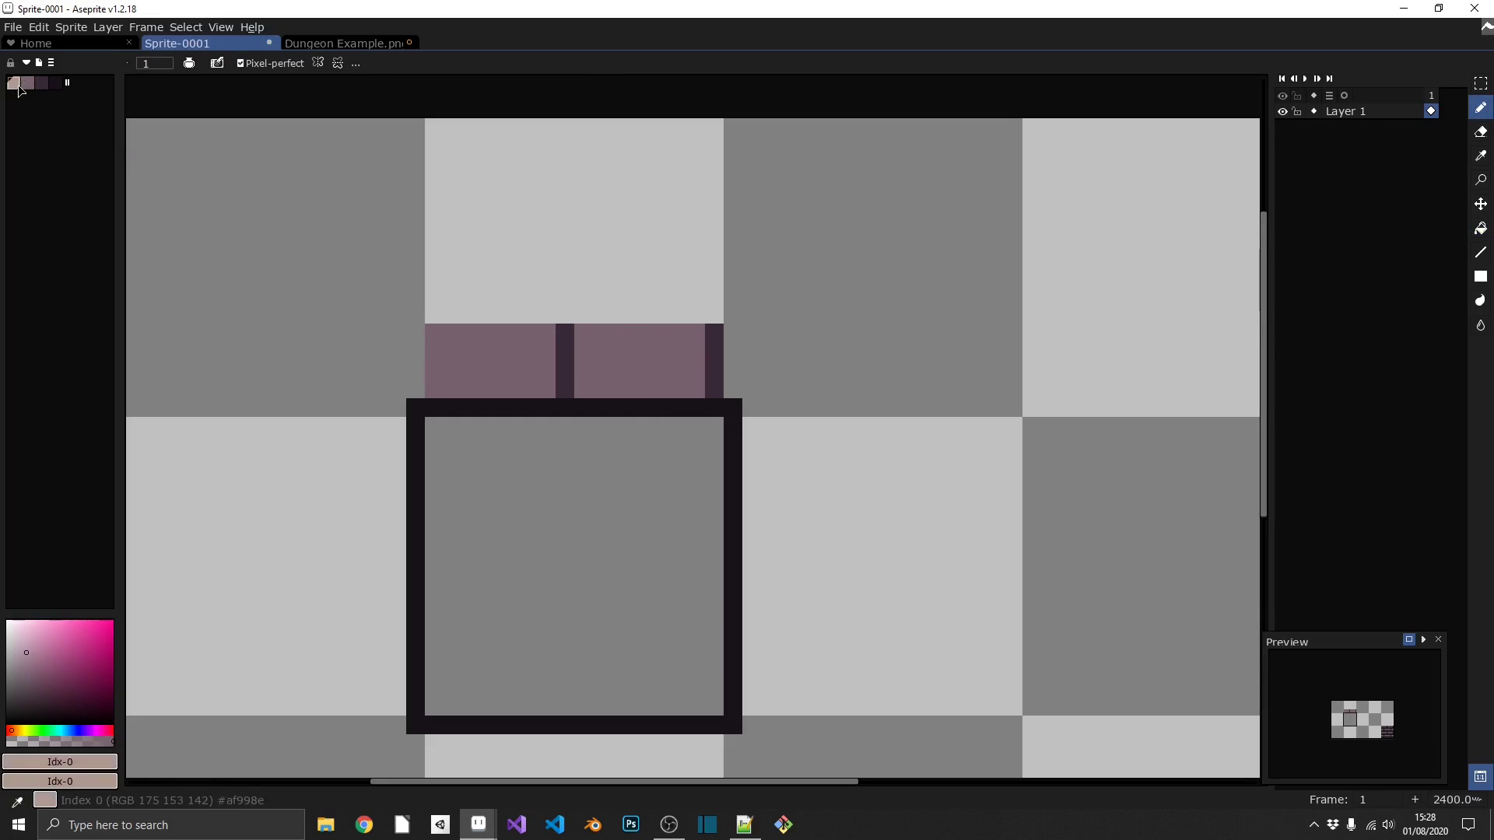
click(446, 445)
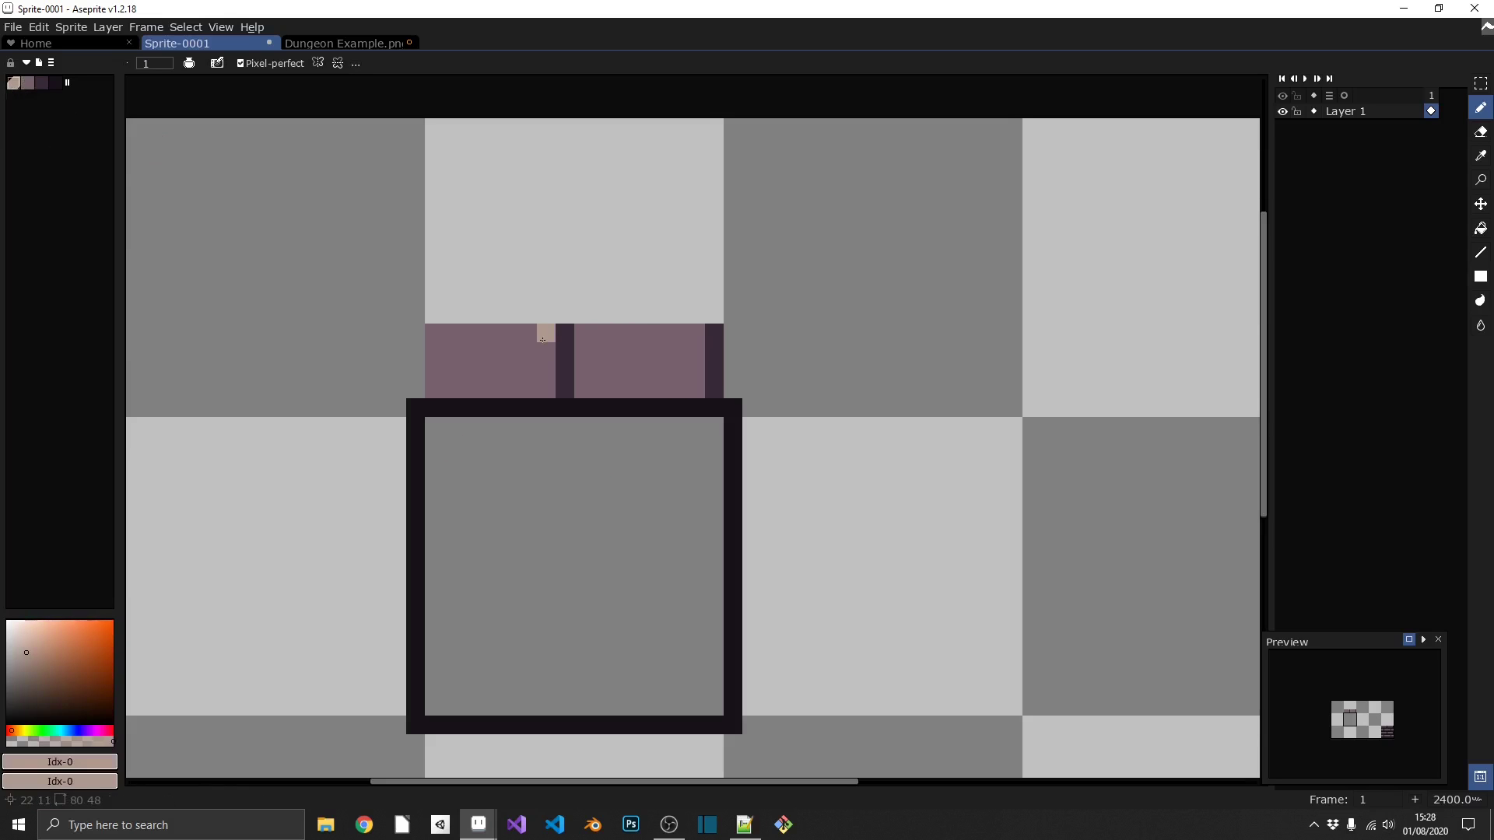
mouse_move(543, 340)
mouse_down()
mouse_move(546, 375)
mouse_move(529, 389)
mouse_move(449, 393)
mouse_up()
mouse_move(695, 331)
mouse_down()
mouse_move(683, 383)
mouse_move(583, 389)
mouse_up()
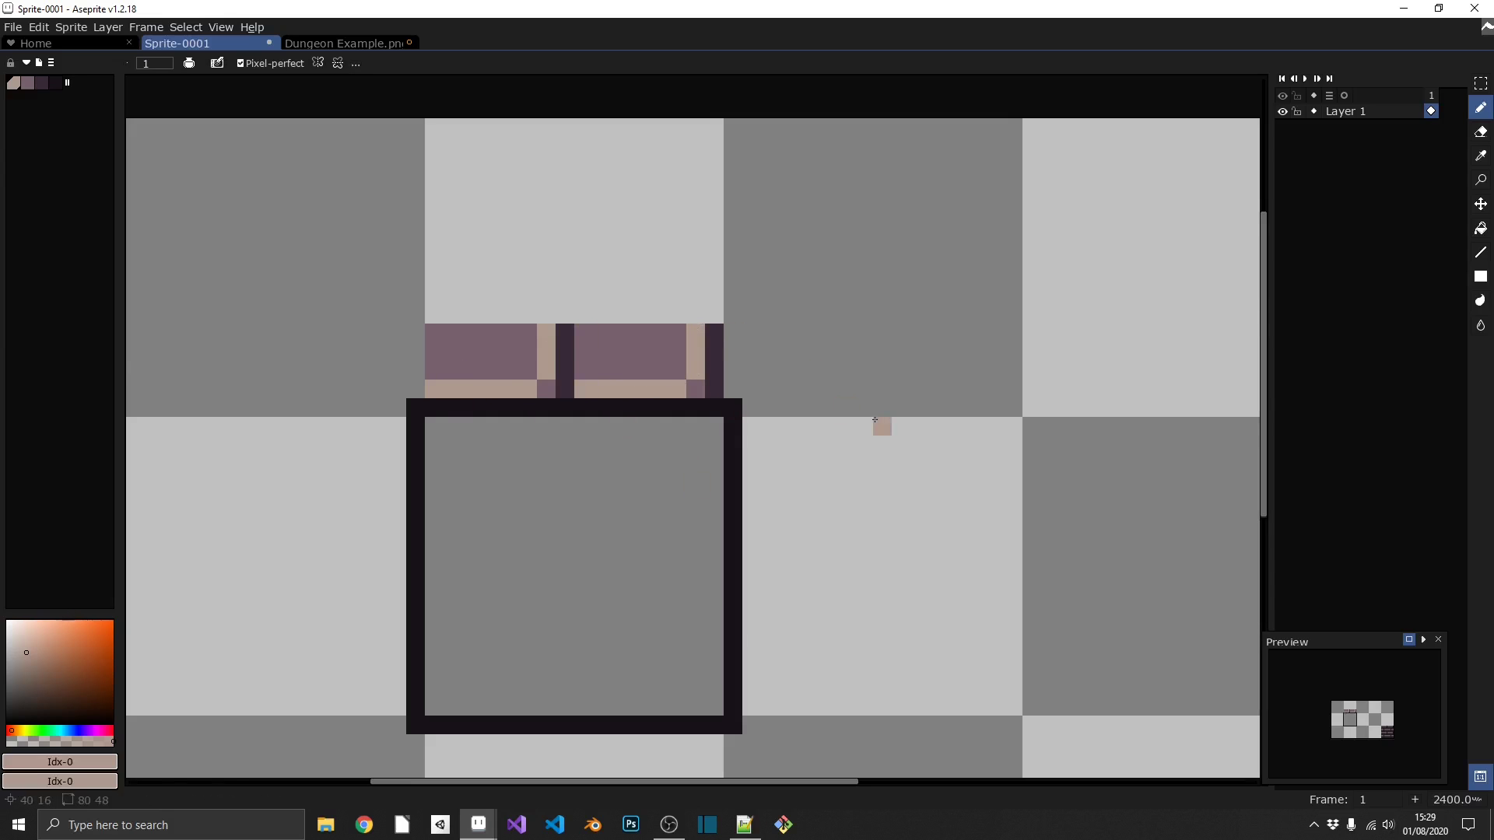
- Test a copy of the top-middle edge tile directly above the brick wall tile, then undo the paste
scroll(875, 420, down, 6)
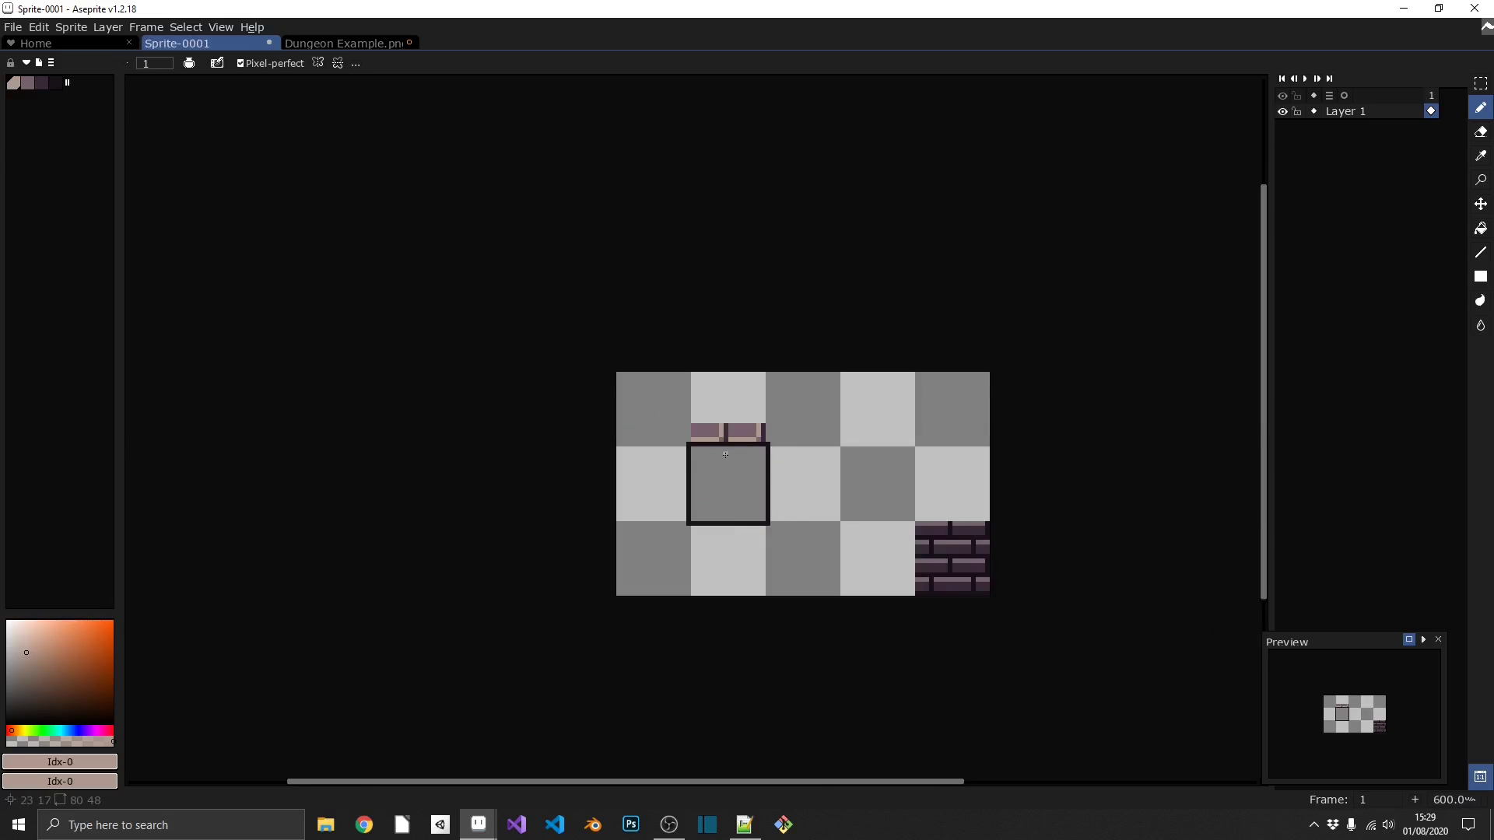
key(m)
drag(726, 454, 747, 425)
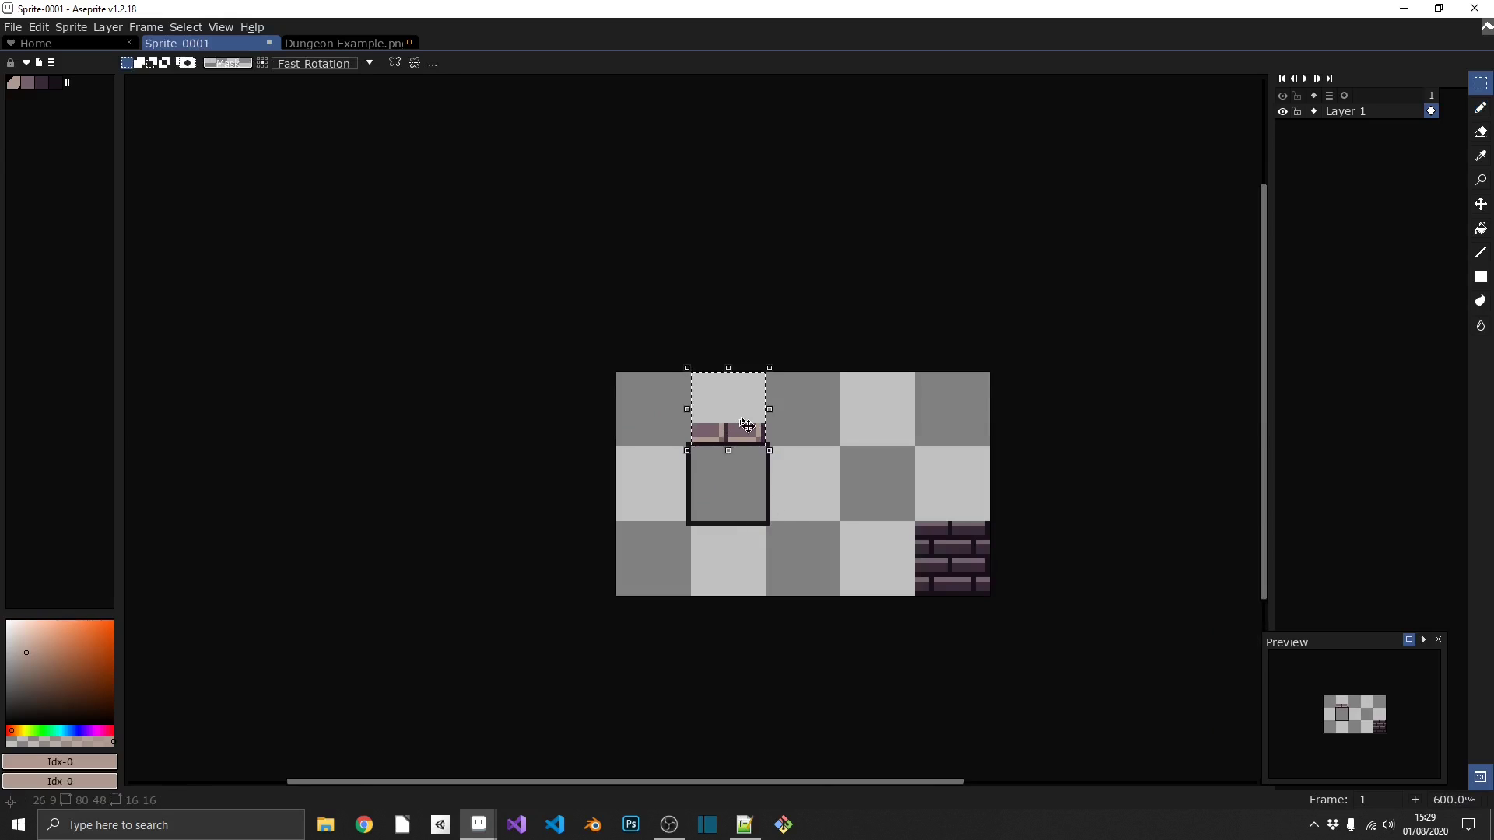
key(ctrl+c)
key(ctrl+v)
key(shift+Right)
key(shift+Right)
key(shift+Right)
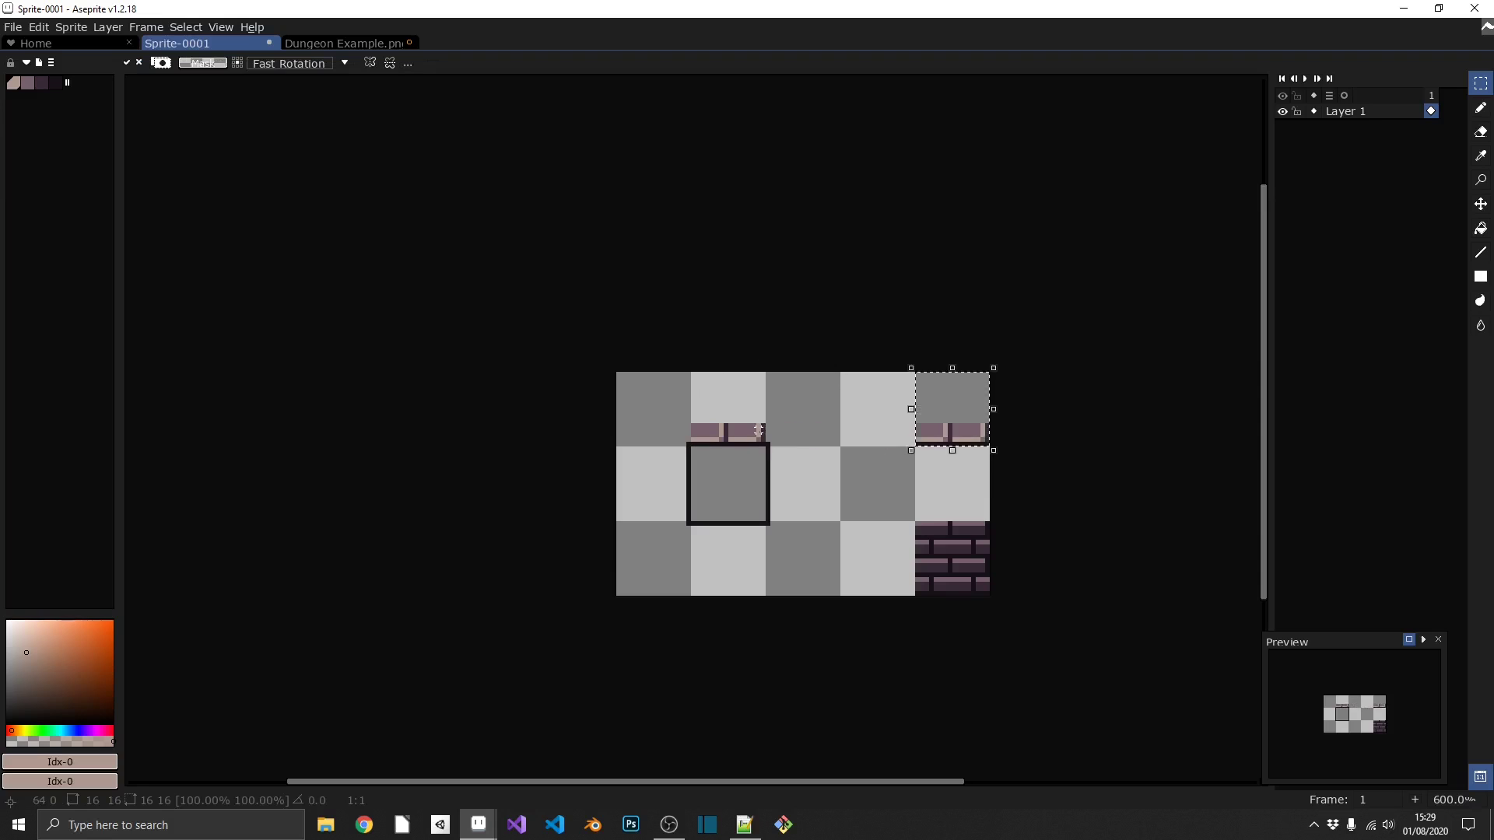
key(Down)
key(Down)
key(Down)
key(Down)
key(Down)
key(Down)
key(Down)
key(Down)
key(Down)
key(Down)
key(Down)
key(Down)
key(Down)
key(Down)
key(Down)
key(Down)
key(ctrl+d)
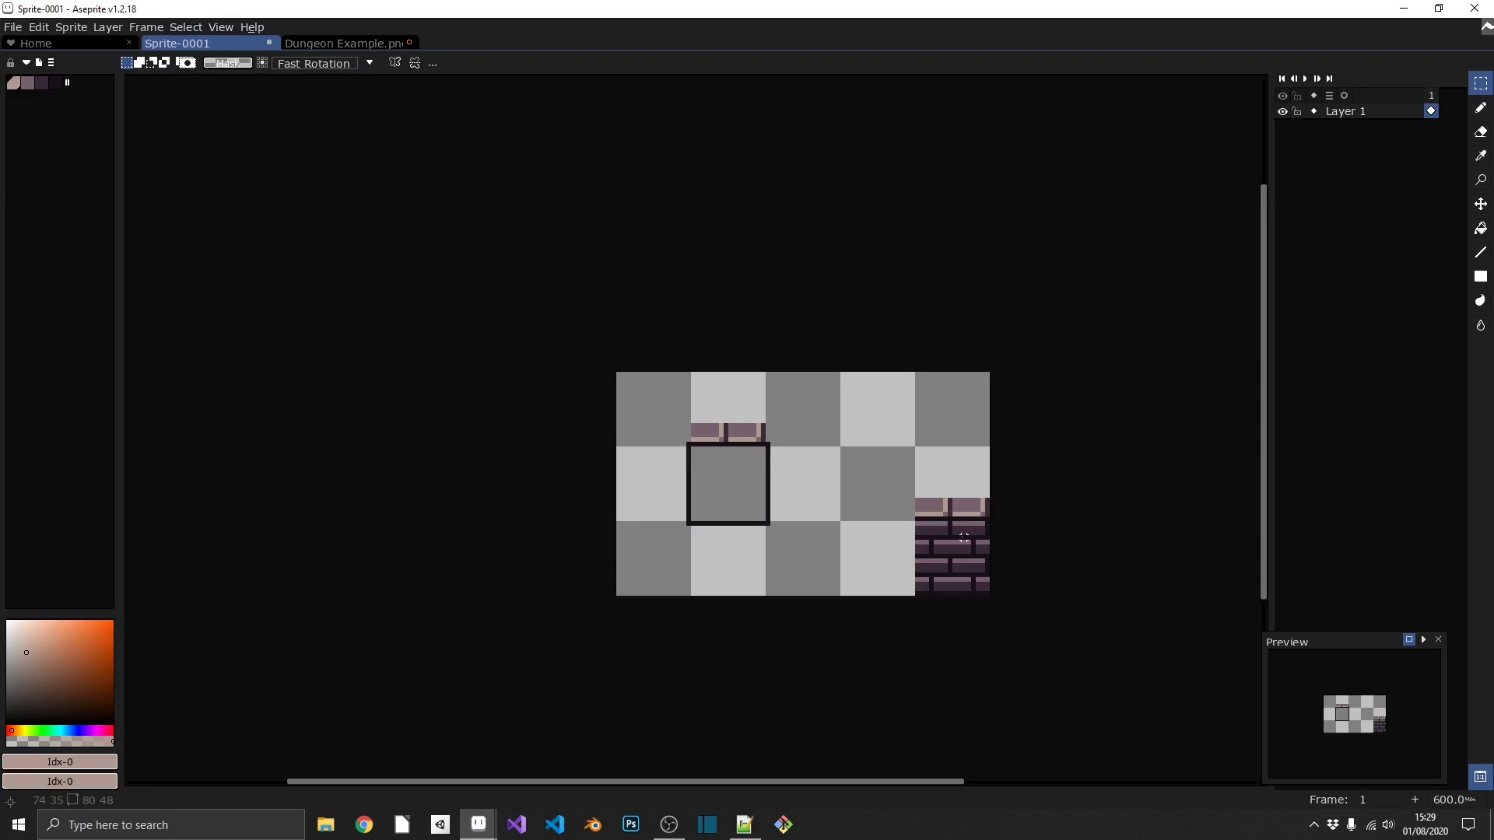
key(ctrl+z)
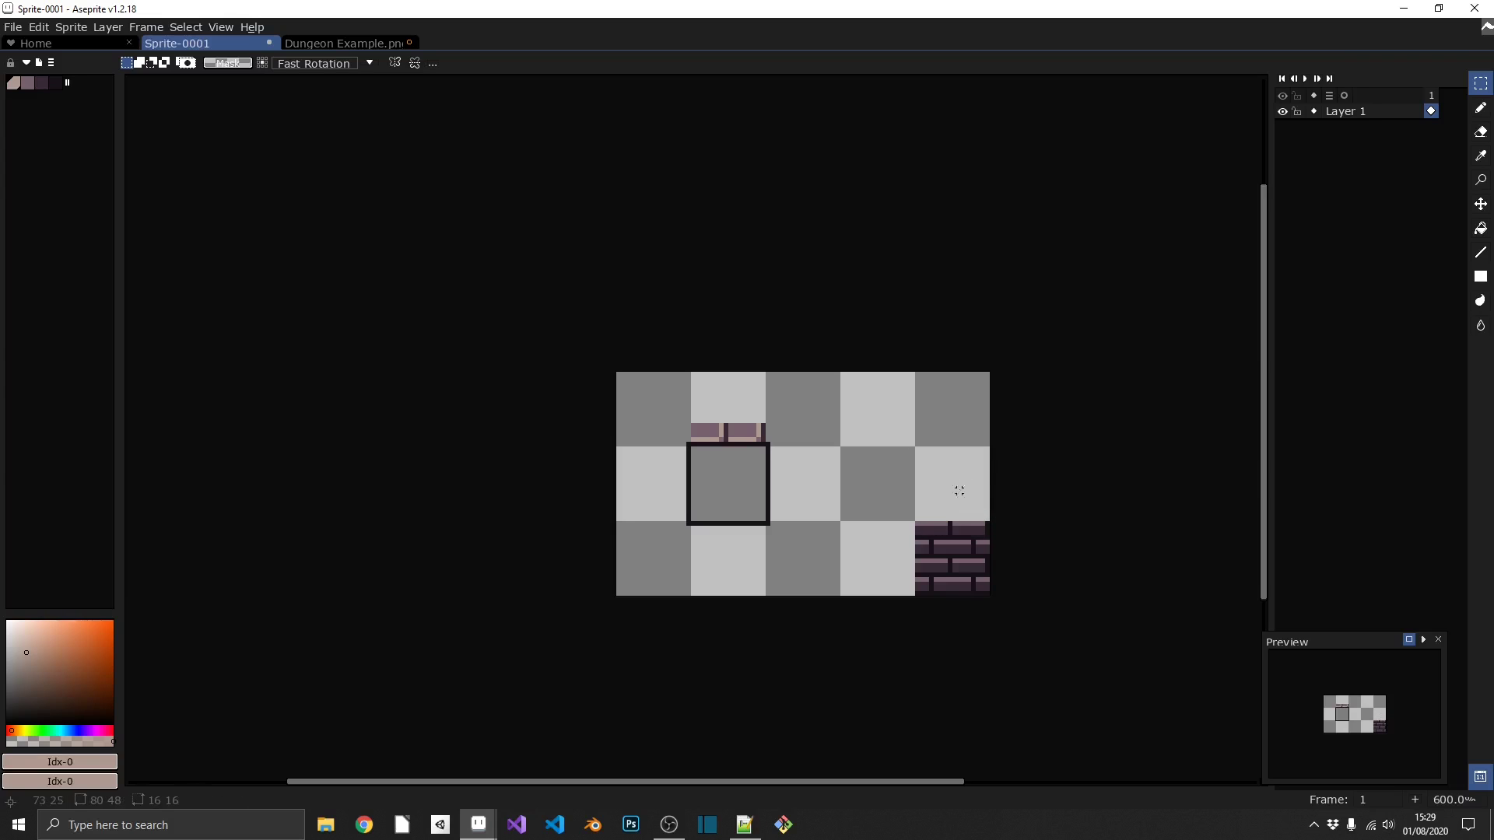
- Draw a second 1-pixel #171219 vertical line, 16 pixels tall, along the outside of the centre cell's right outline
scroll(689, 421, up, 4)
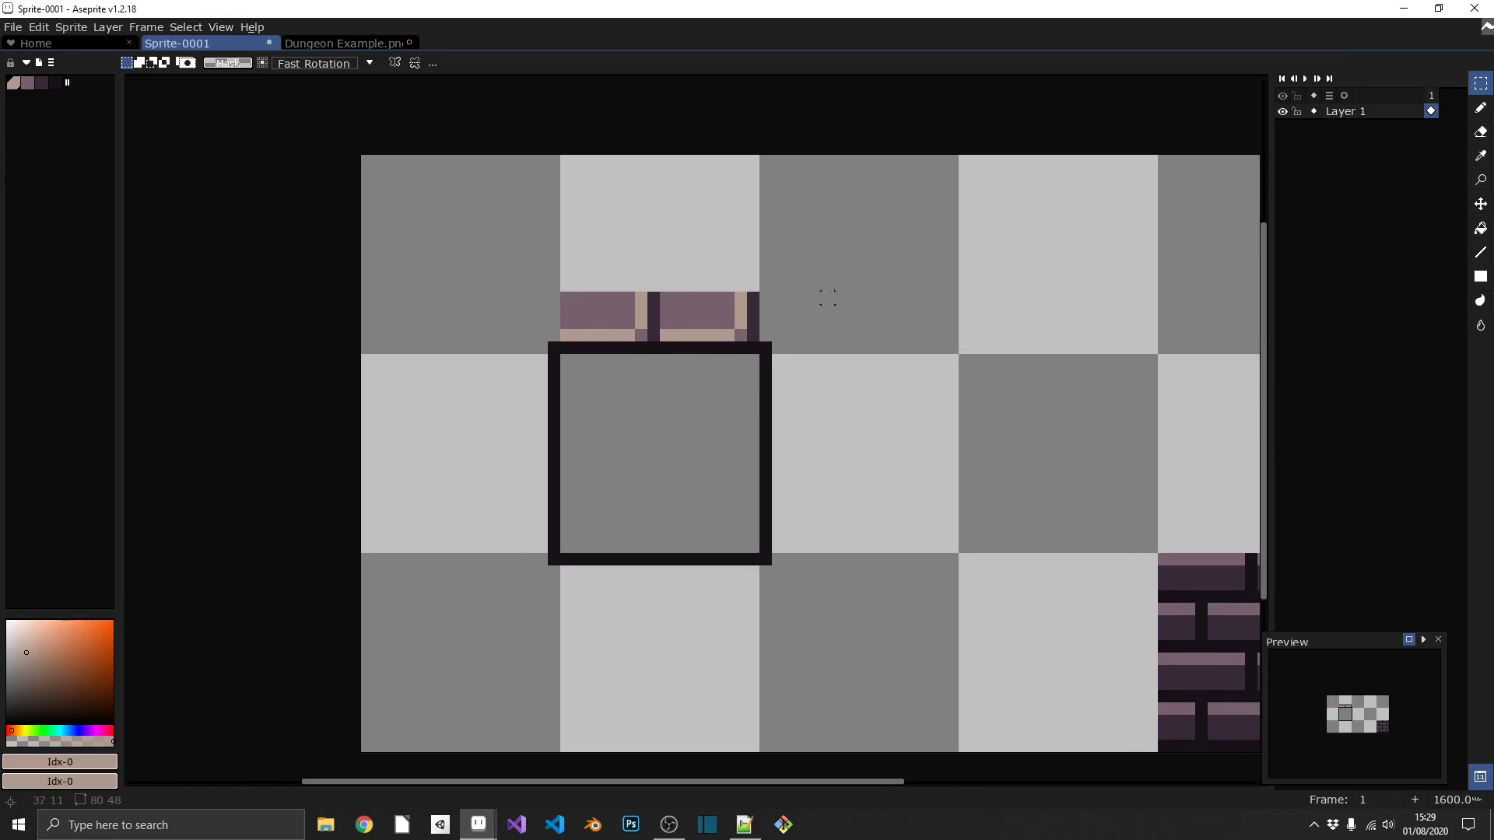
key(b)
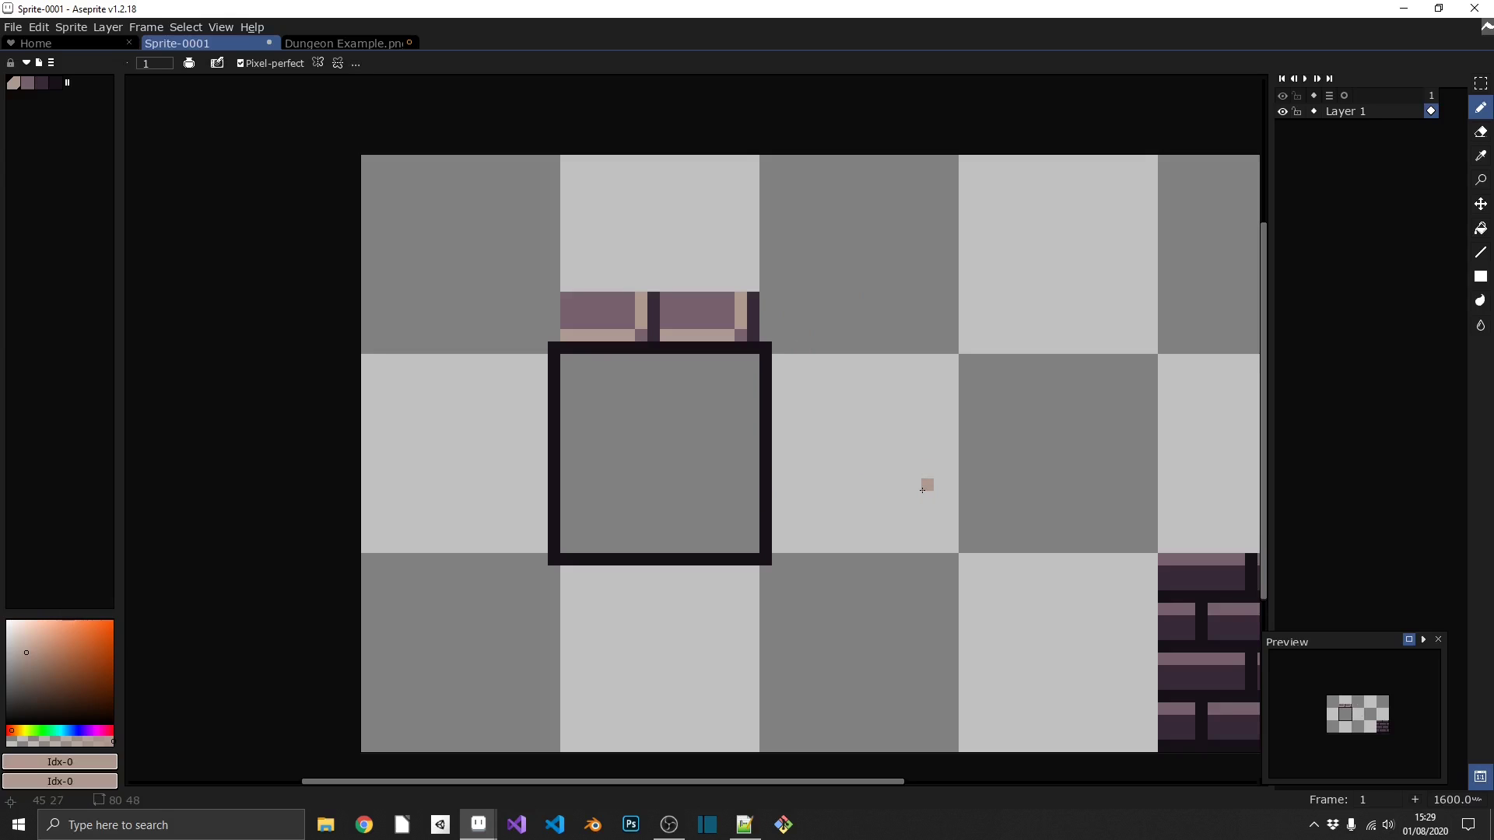
alt+click(767, 380)
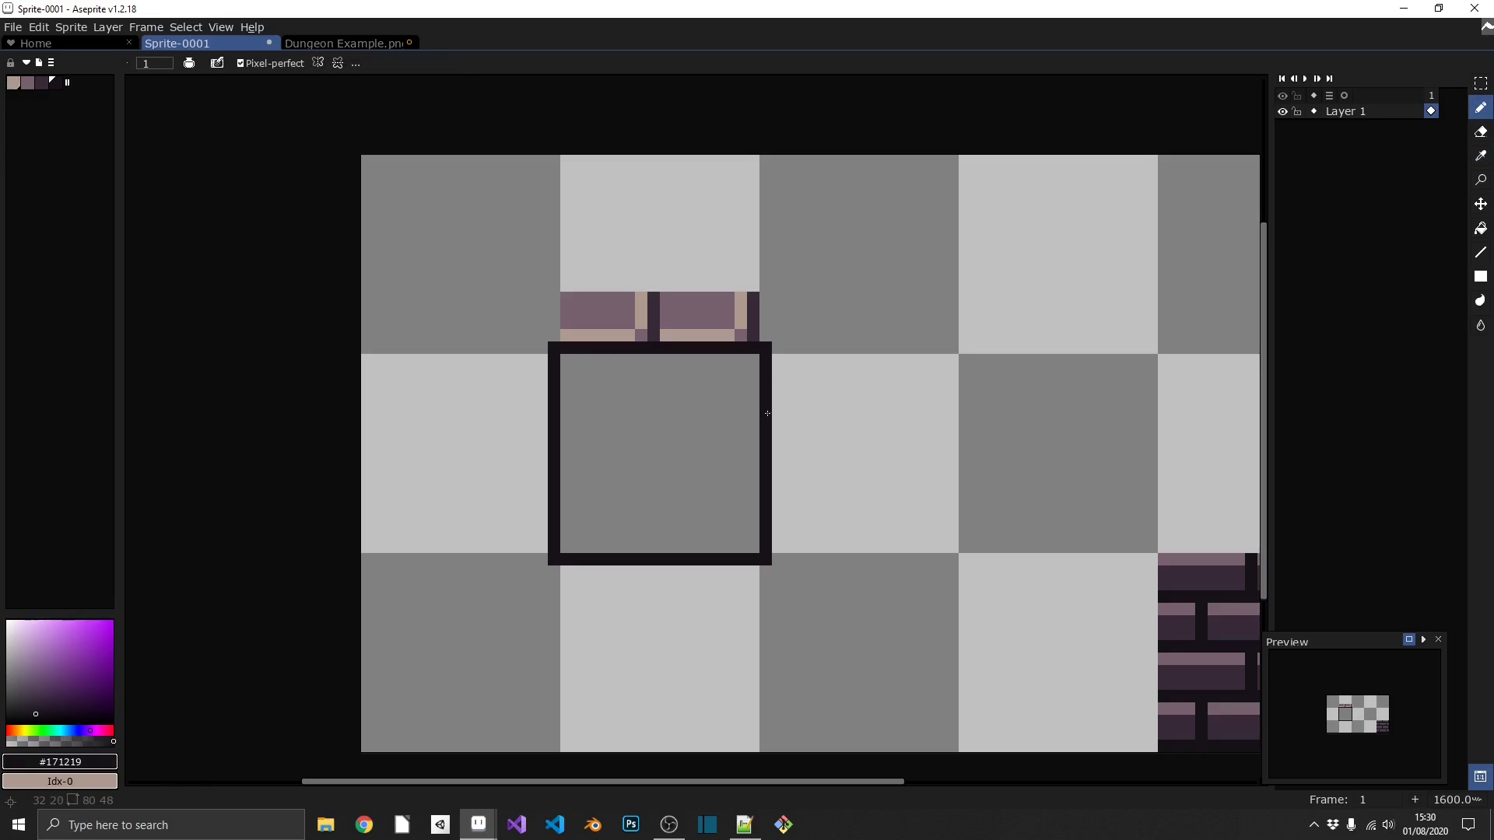
drag(776, 362, 776, 548)
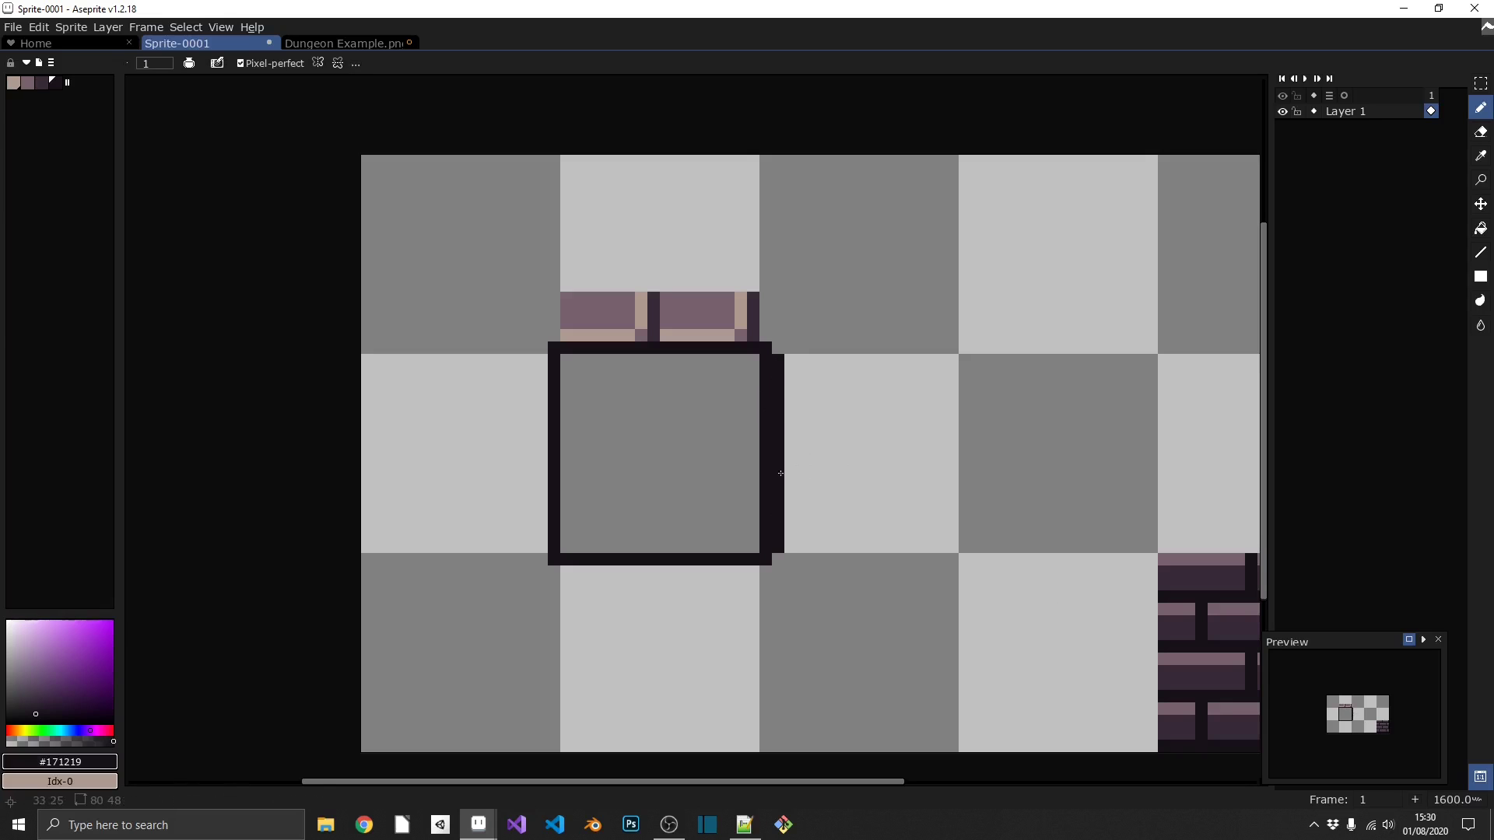
- Undo the extra vertical line outside the centre cell, and erase the cell's right and bottom outlines, keeping the top and left ones
key(ctrl+z)
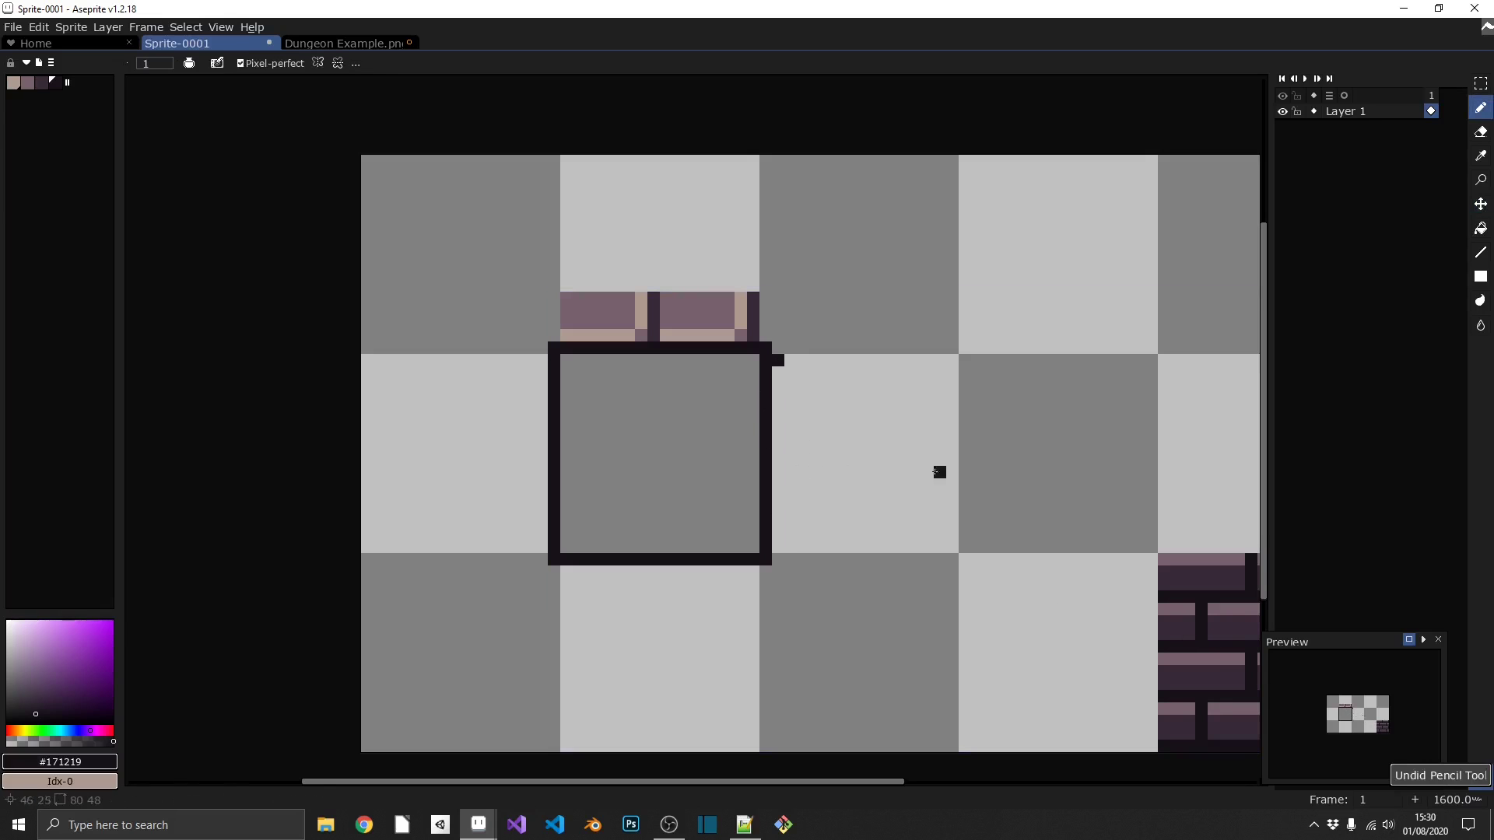
key(ctrl+z)
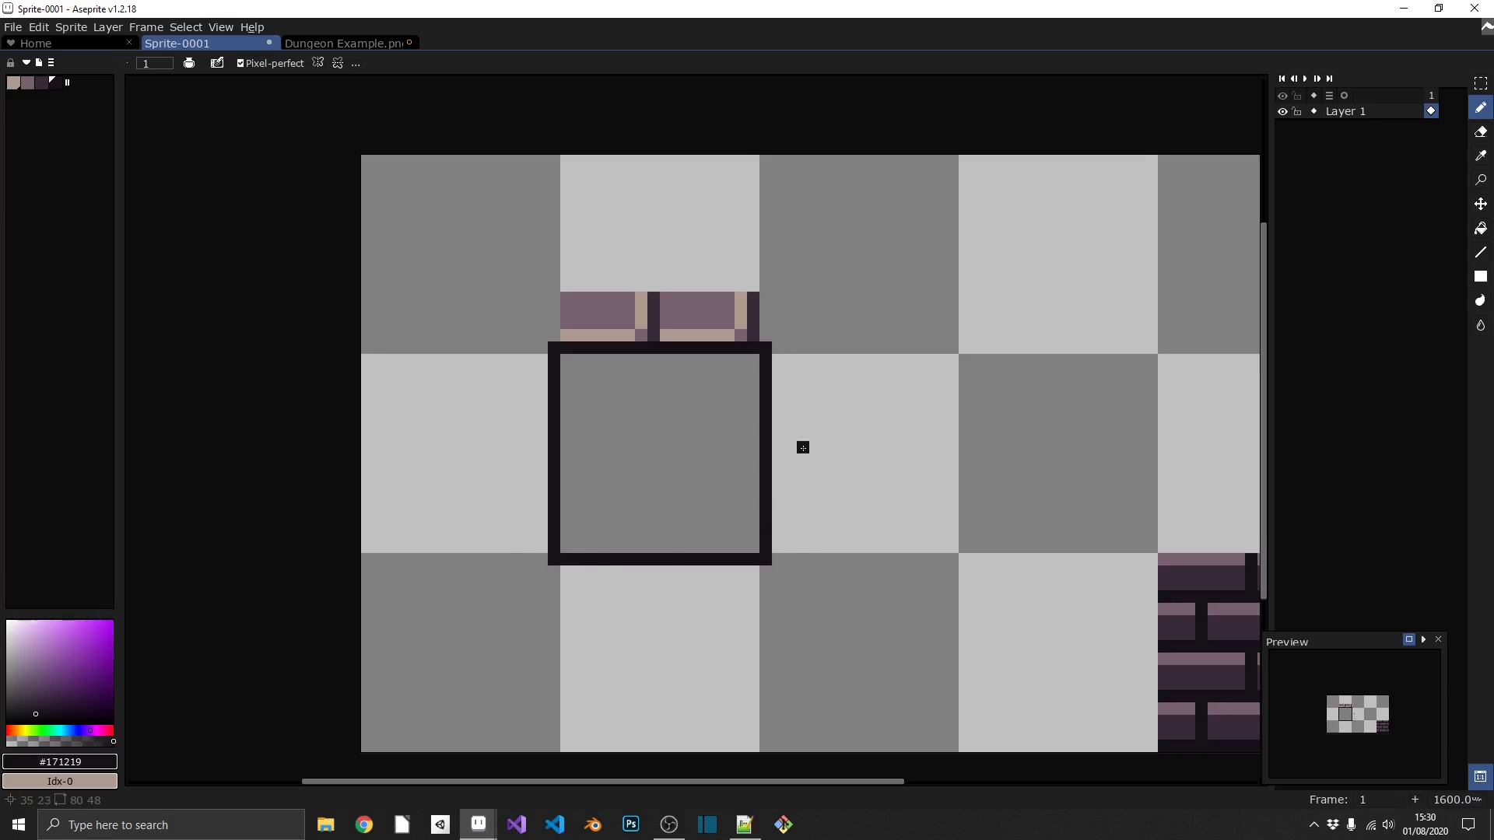
right_click(767, 348)
shift+right_click(766, 560)
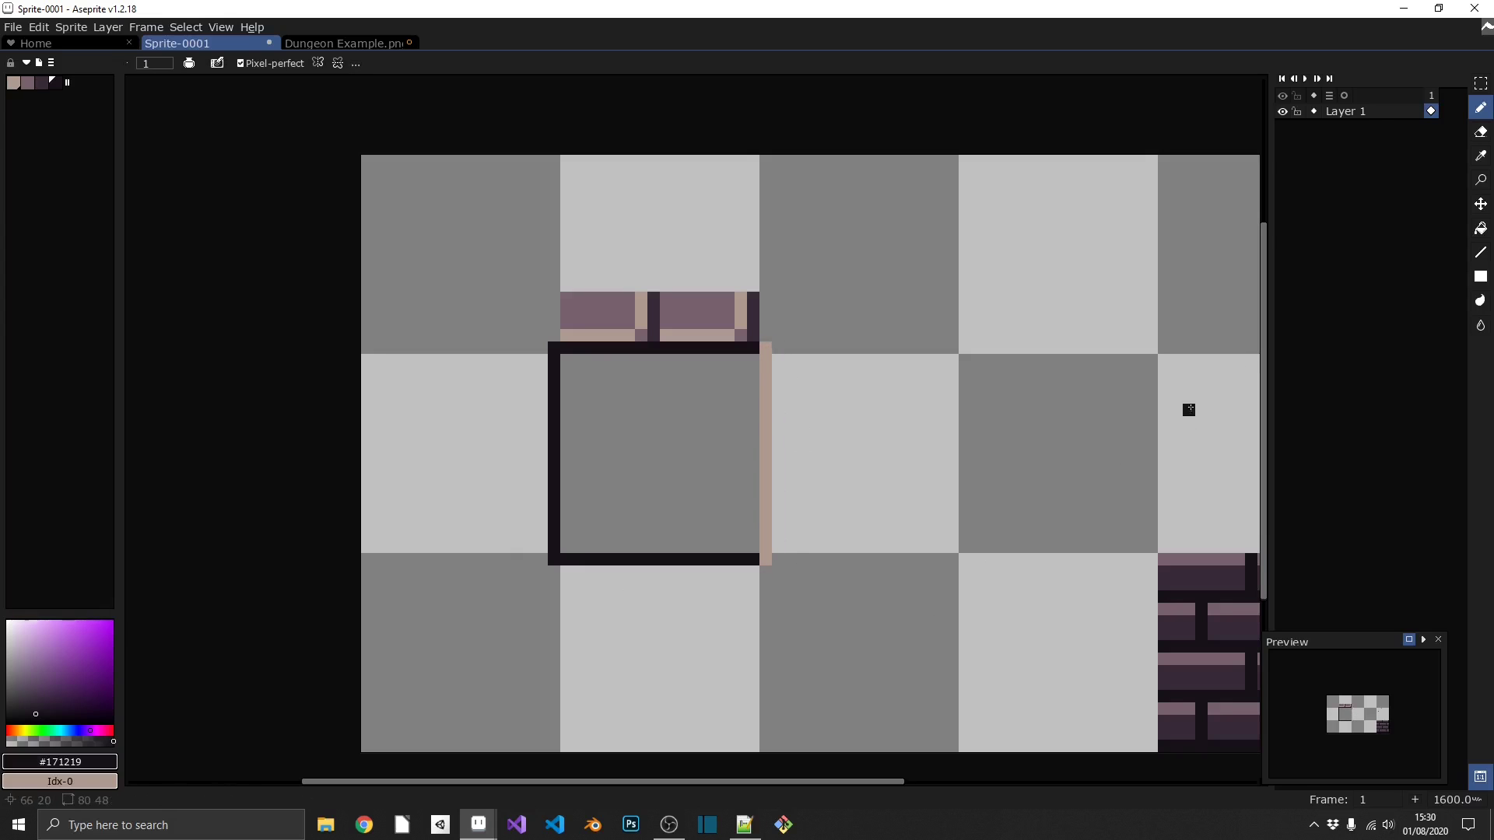
key(e)
mouse_move(765, 348)
mouse_down()
mouse_move(766, 559)
mouse_move(553, 559)
mouse_up()
shift+click(553, 559)
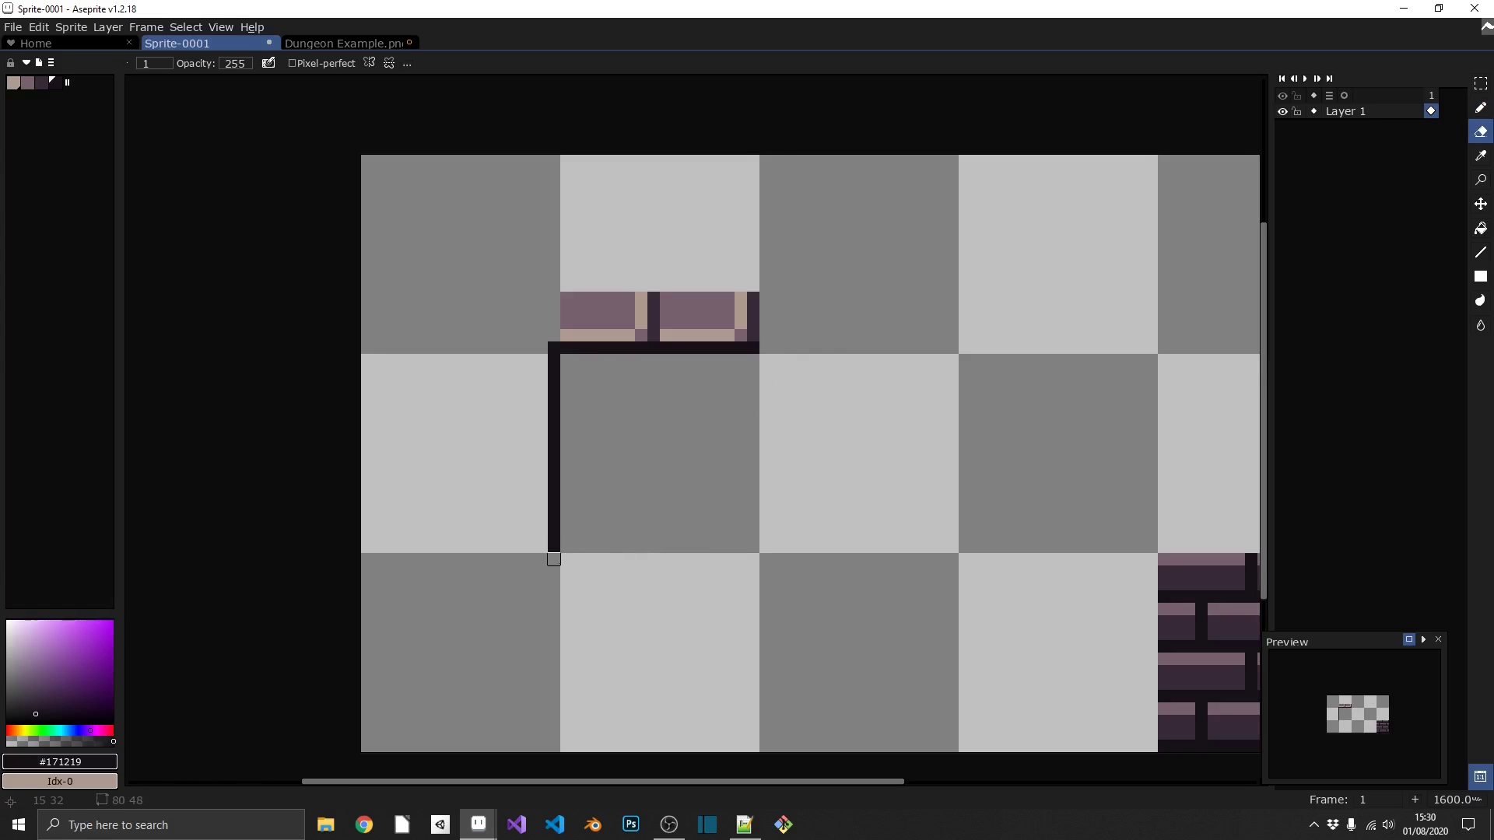
- Draw two 4-pixel-wide #382a38 horizontal joints, 8 pixels apart, from the top-left corner down the left edge of the cell right of centre
key(b)
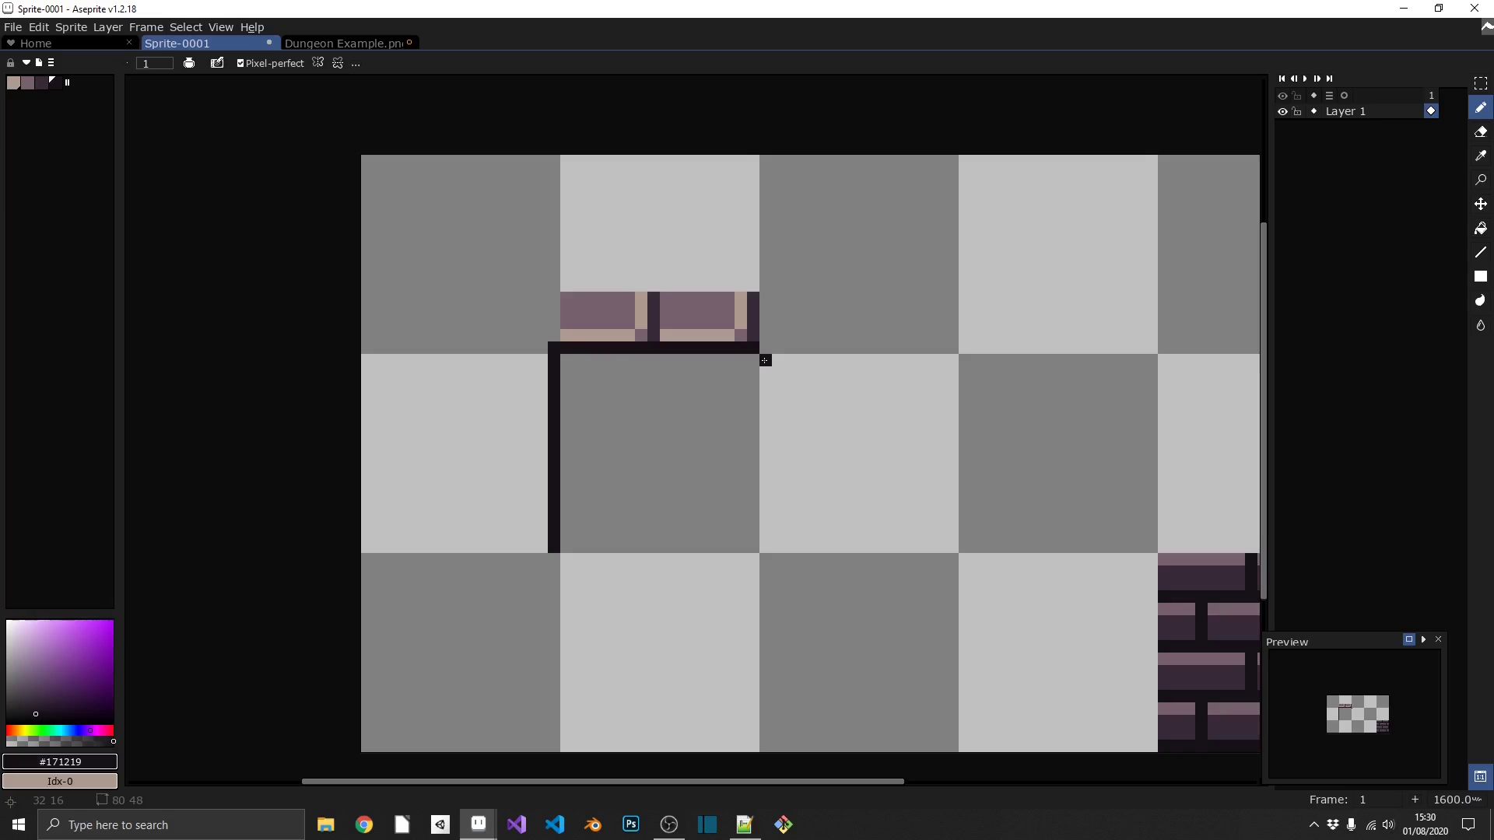
key(i)
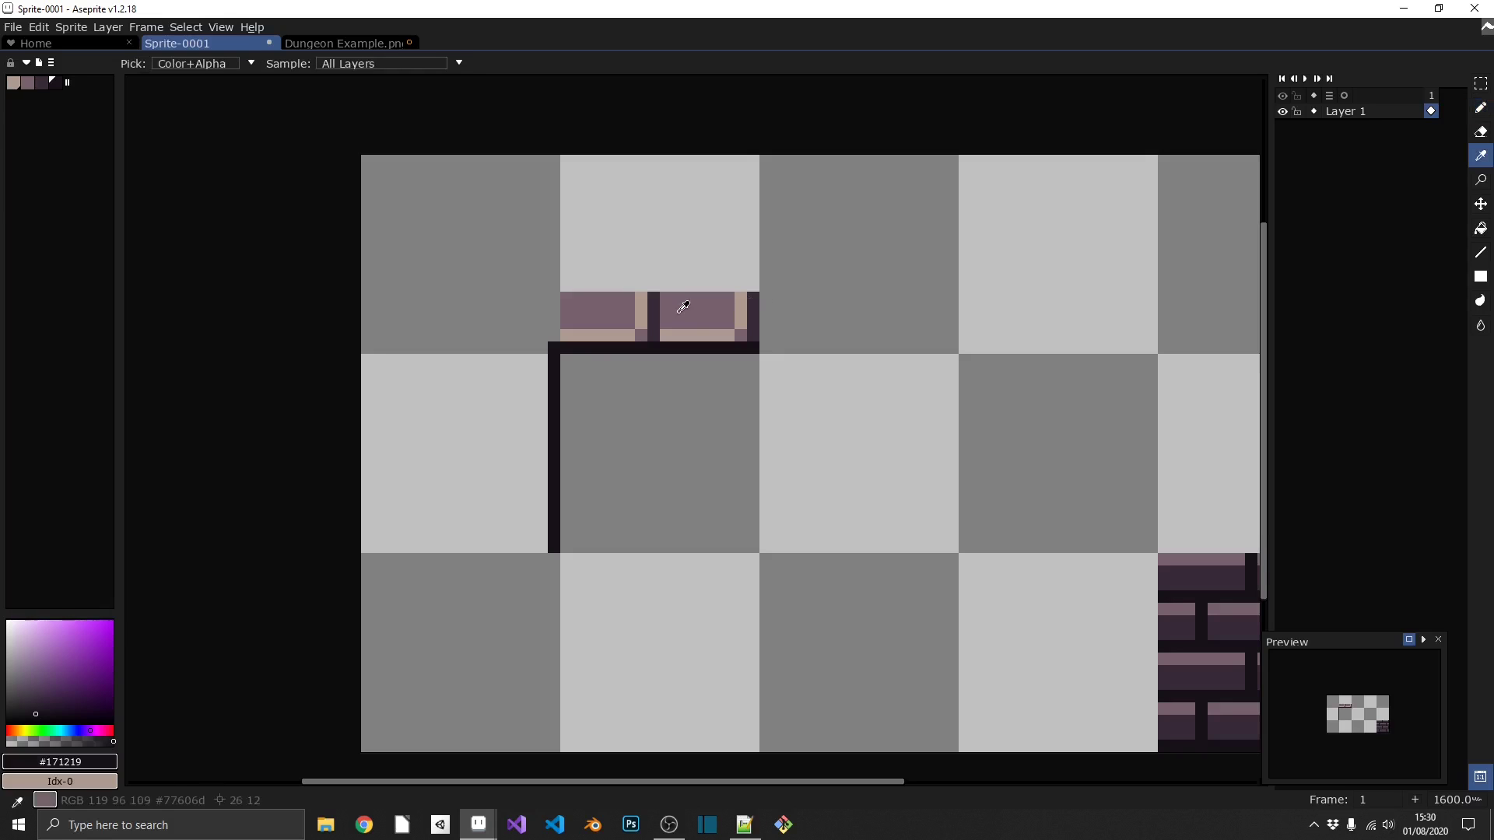
click(661, 314)
key(b)
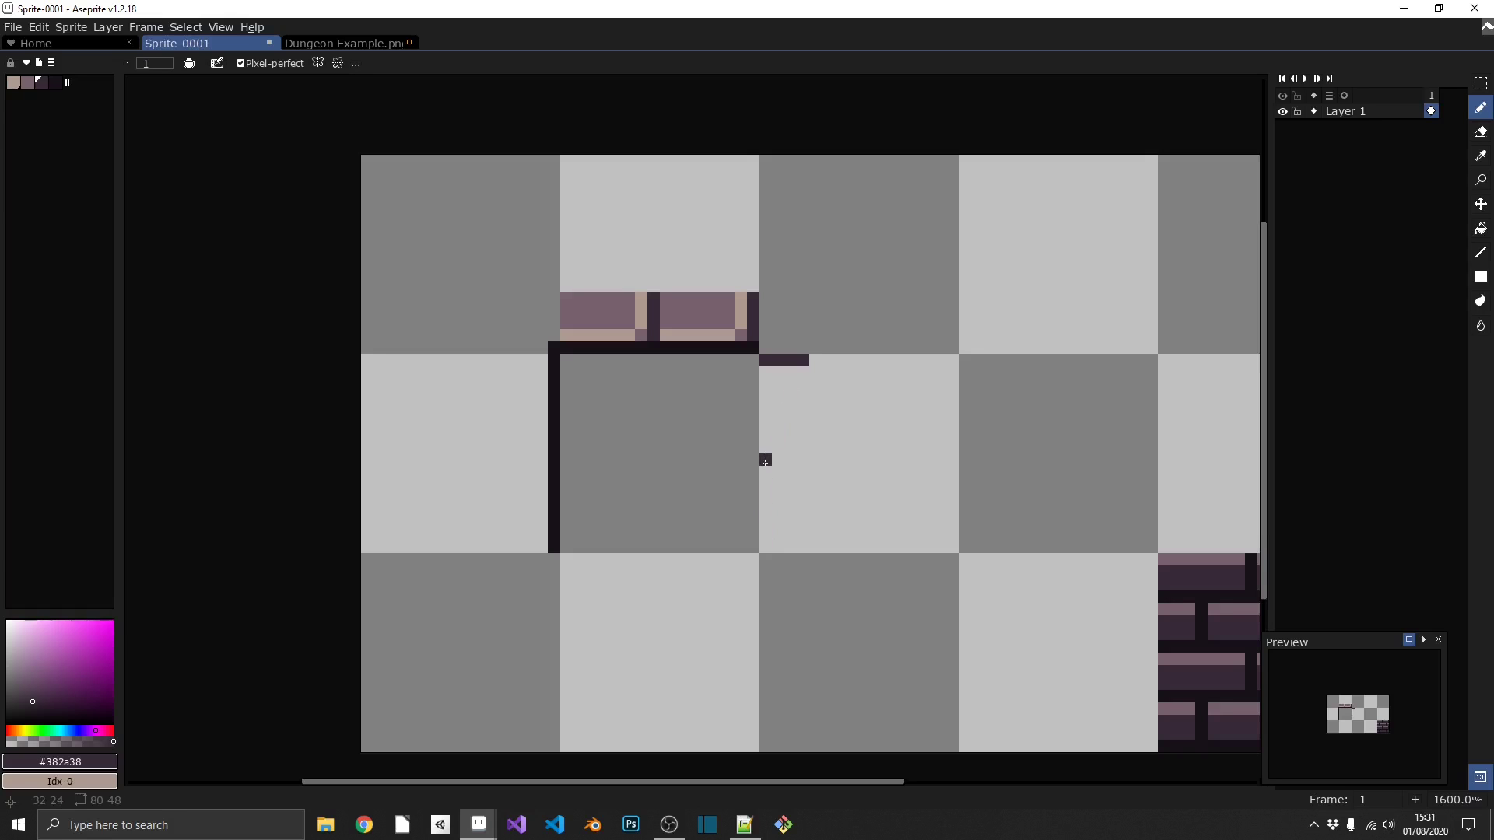
drag(764, 459, 808, 462)
- Outline the corner brick above the joints and the two bricks below them in #77606d, leaving the outer top-right corner pixel empty
key(i)
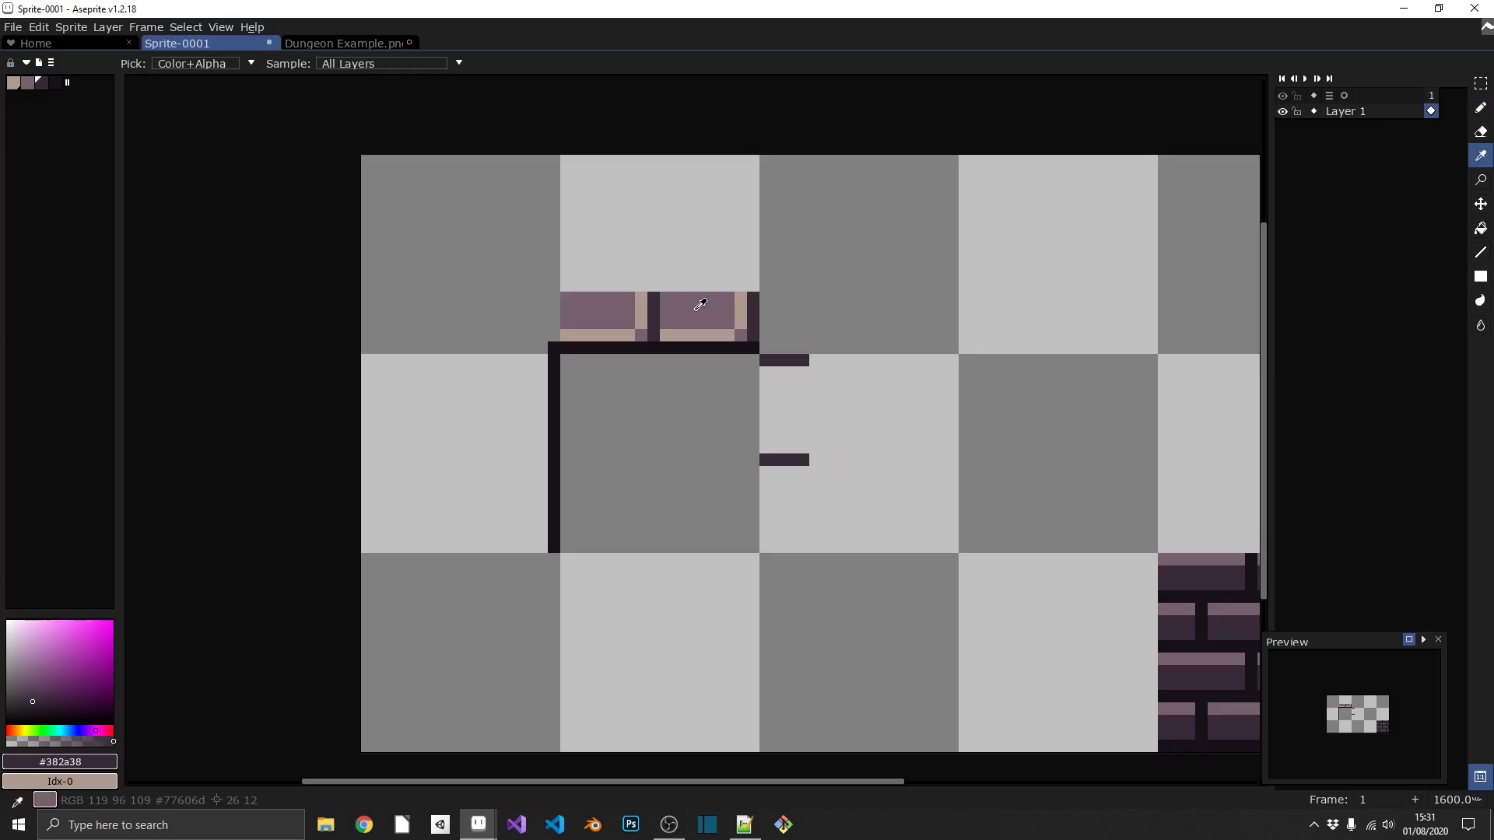
click(701, 304)
key(b)
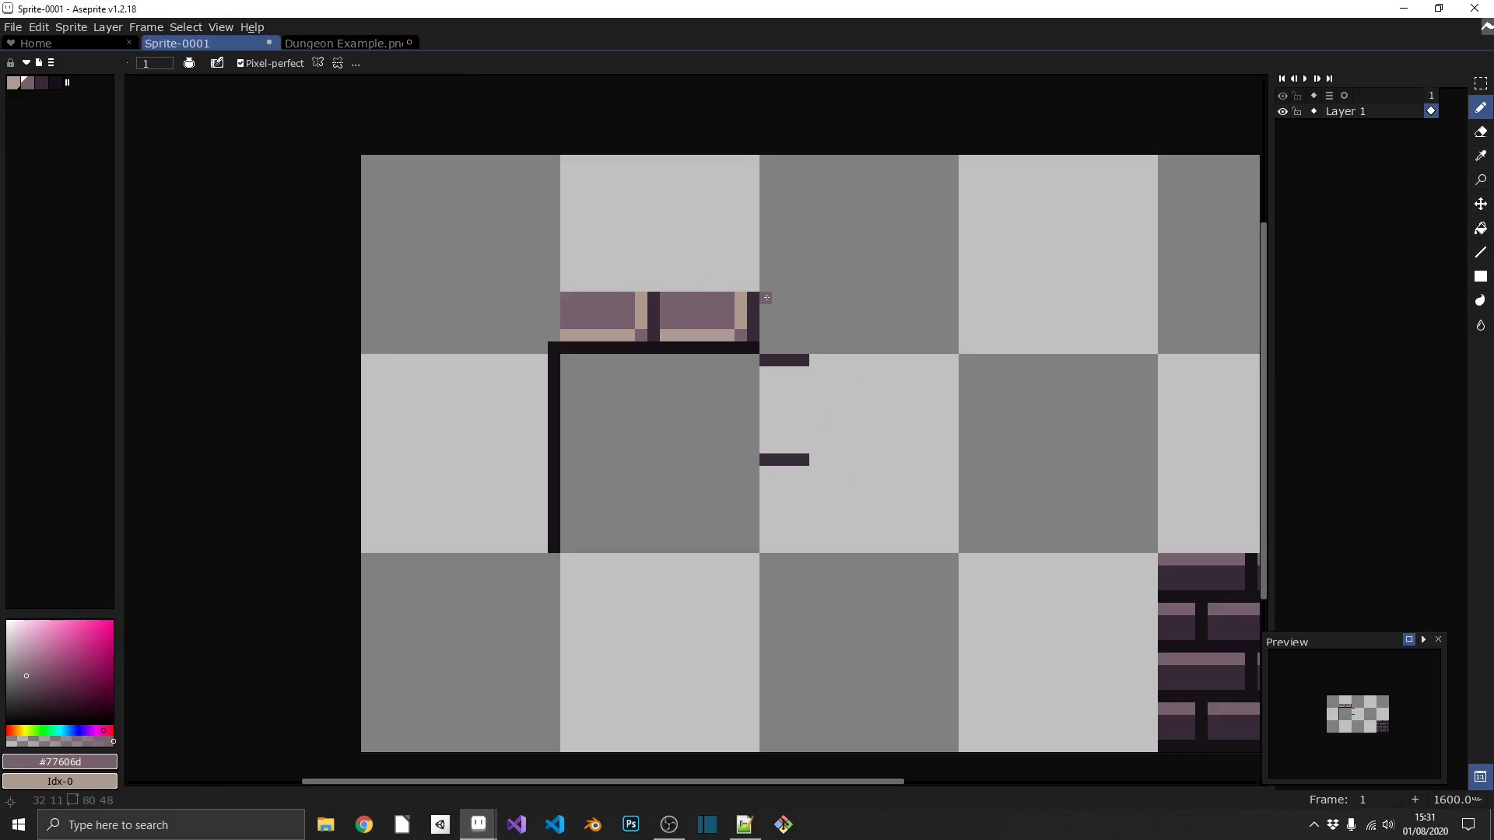
mouse_move(767, 297)
mouse_down()
mouse_move(803, 308)
mouse_move(804, 349)
mouse_up()
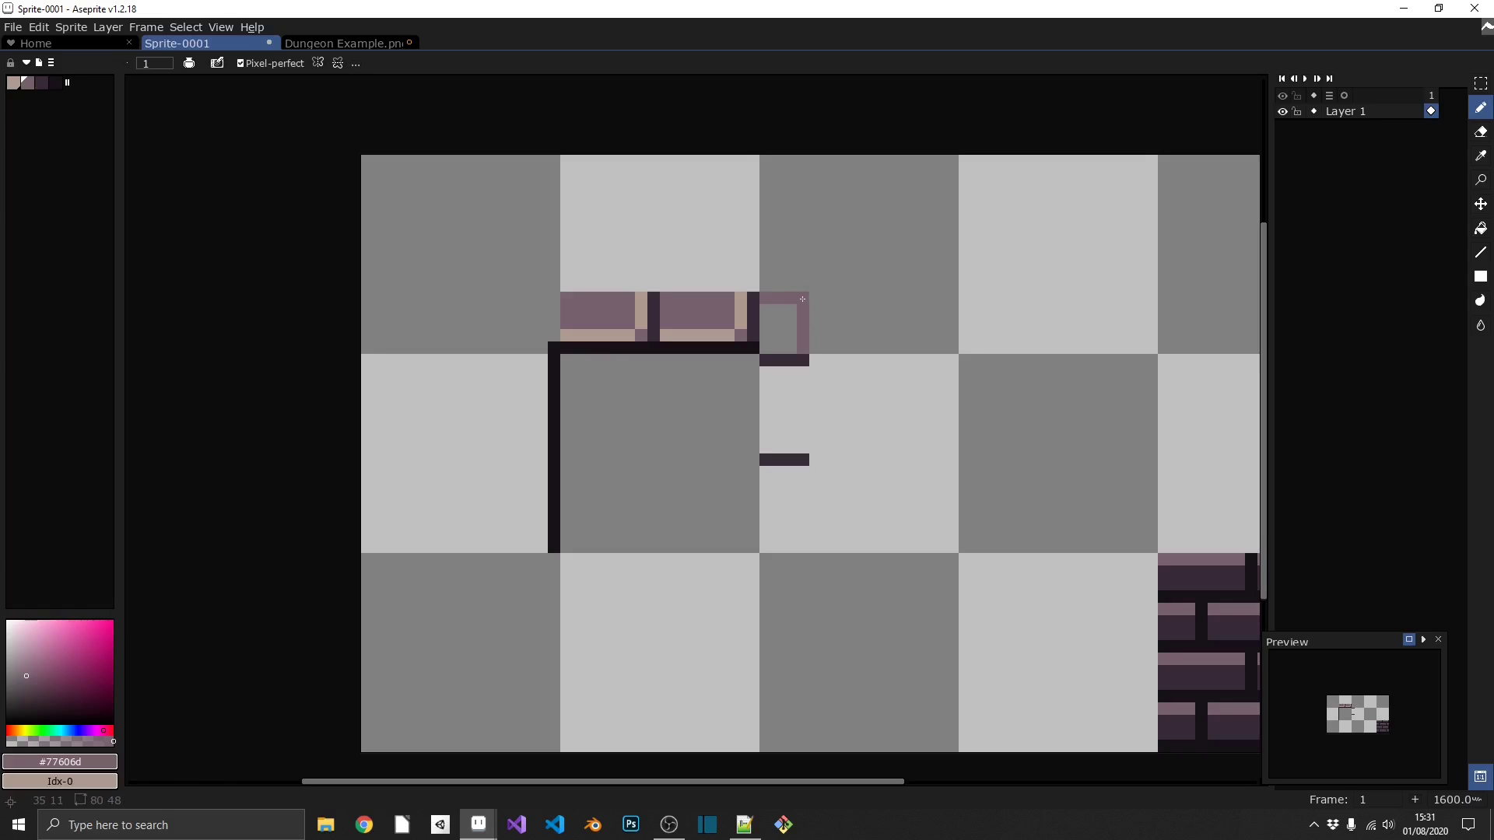
right_click(802, 299)
mouse_move(803, 372)
mouse_down()
mouse_move(804, 546)
mouse_move(767, 550)
mouse_move(765, 370)
mouse_up()
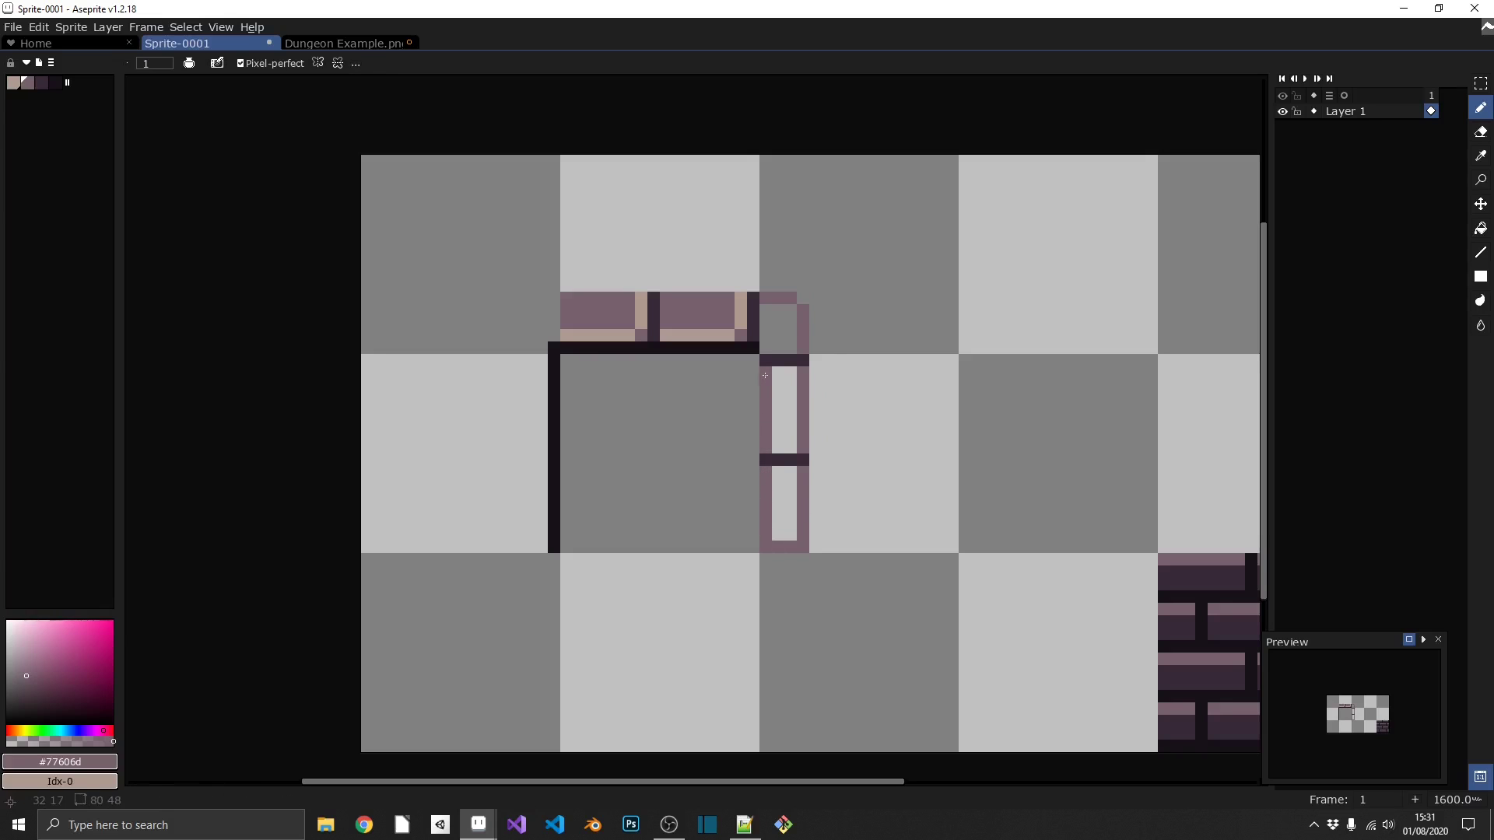
- Fill the corner brick and both side bricks right of the centre cell with #77606d
key(g)
click(777, 397)
click(779, 327)
click(777, 504)
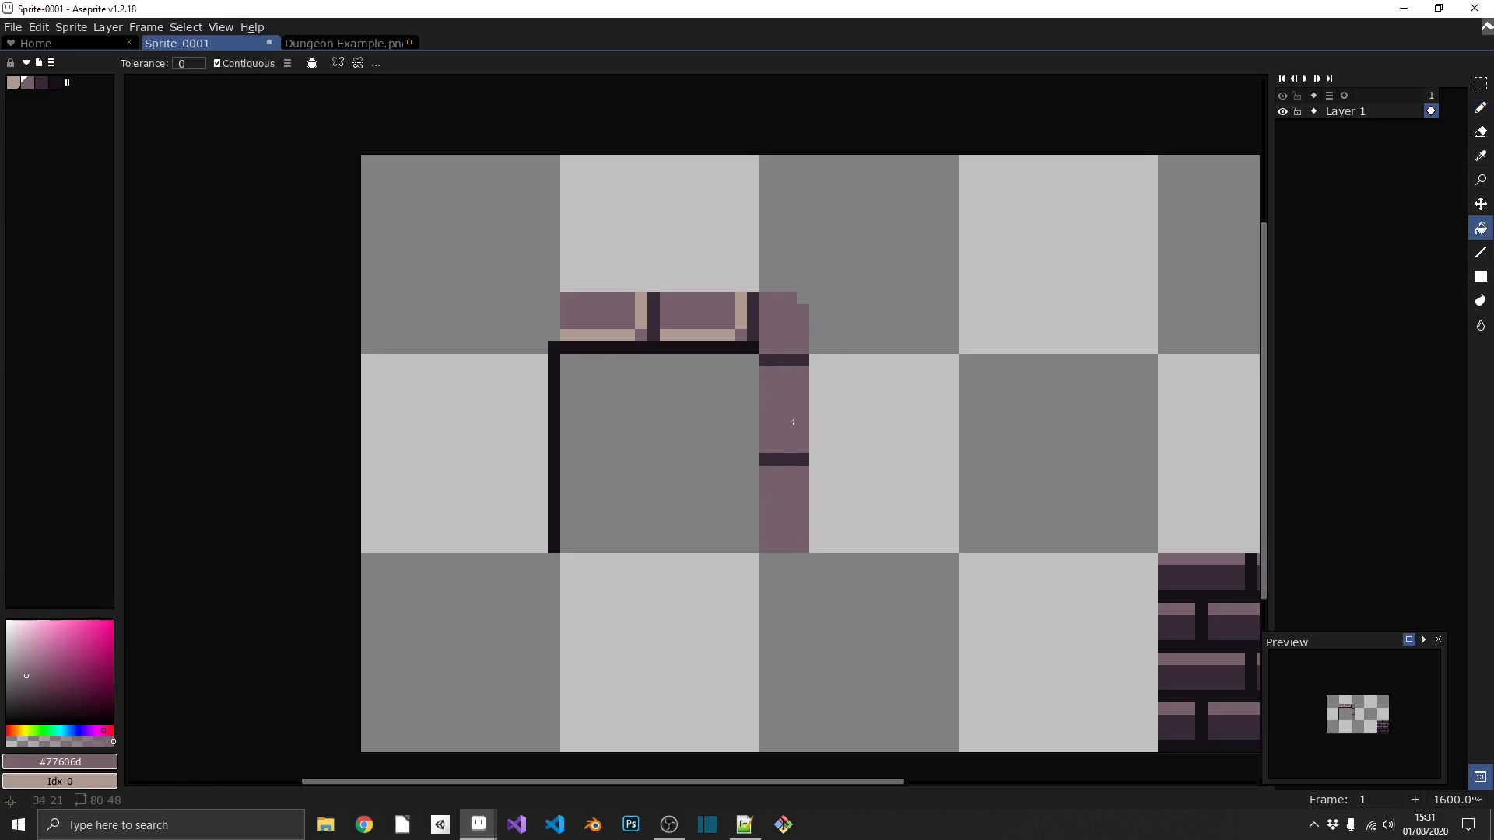
- Add 1-pixel #af998e highlights along the right and bottom edges of the three right-hand bricks, leaving their bottom-right corner pixels mauve
key(b)
alt+click(741, 320)
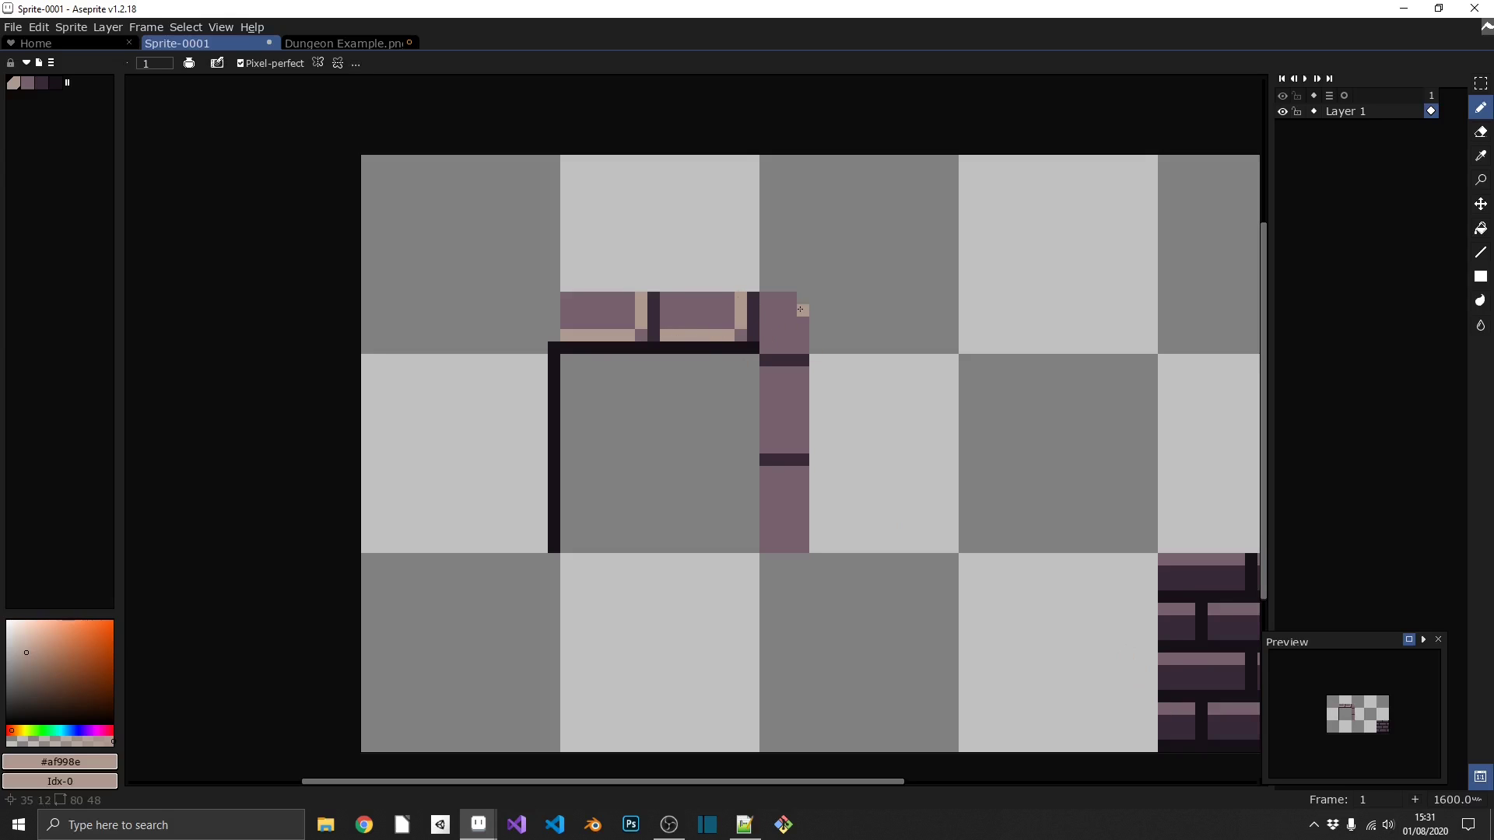
mouse_move(801, 310)
mouse_down()
mouse_move(758, 347)
mouse_move(804, 316)
mouse_move(781, 344)
mouse_move(804, 368)
mouse_move(803, 439)
mouse_move(769, 449)
mouse_move(801, 475)
mouse_move(768, 548)
mouse_up()
click(819, 510)
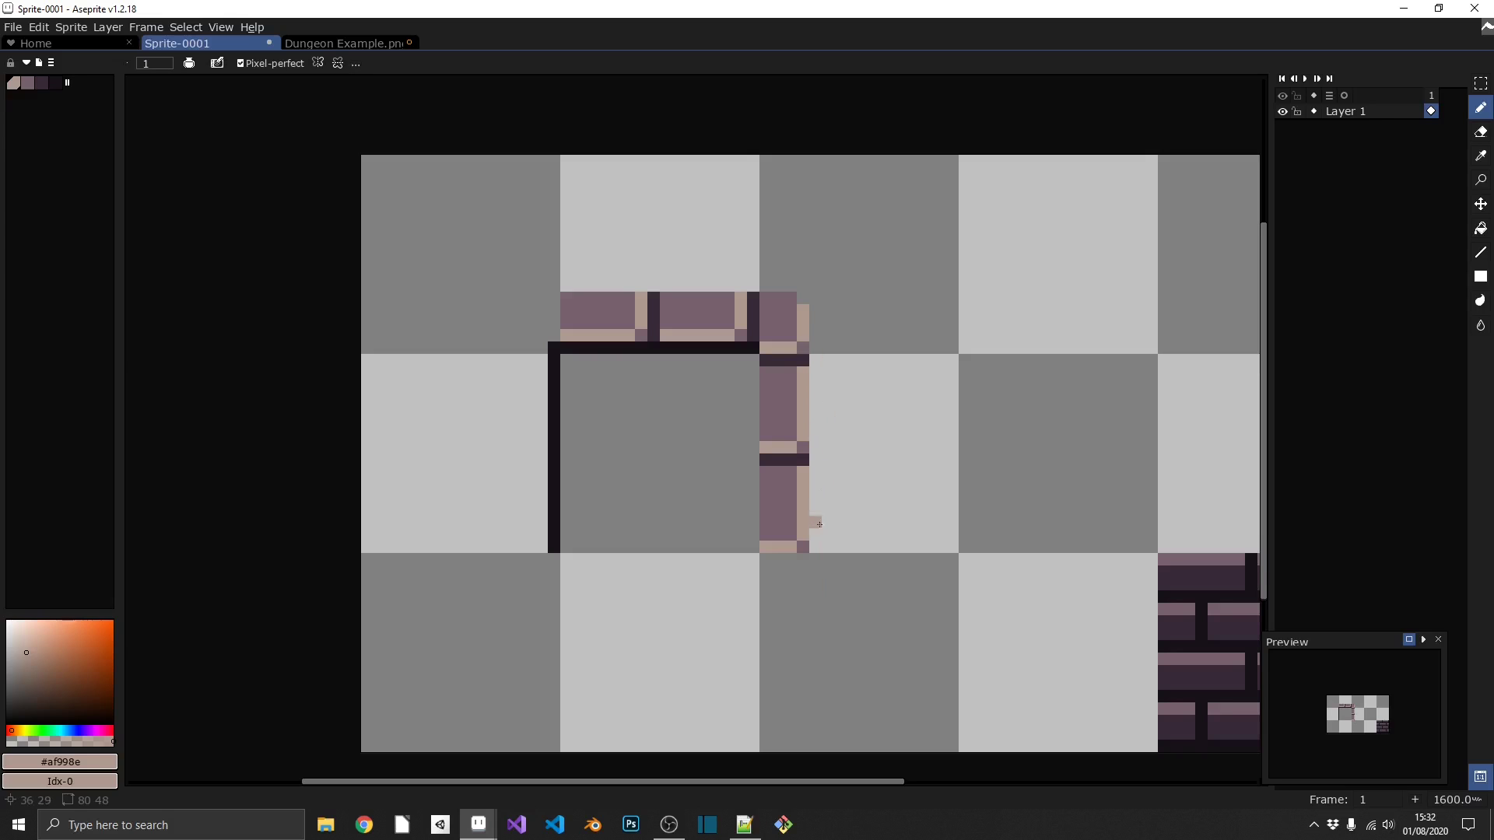
- Draw and fill a 5-pixel-wide #77606d corner brick at the left end of the top edge, leaving its outer top-left pixel empty
scroll(1012, 537, down, 4)
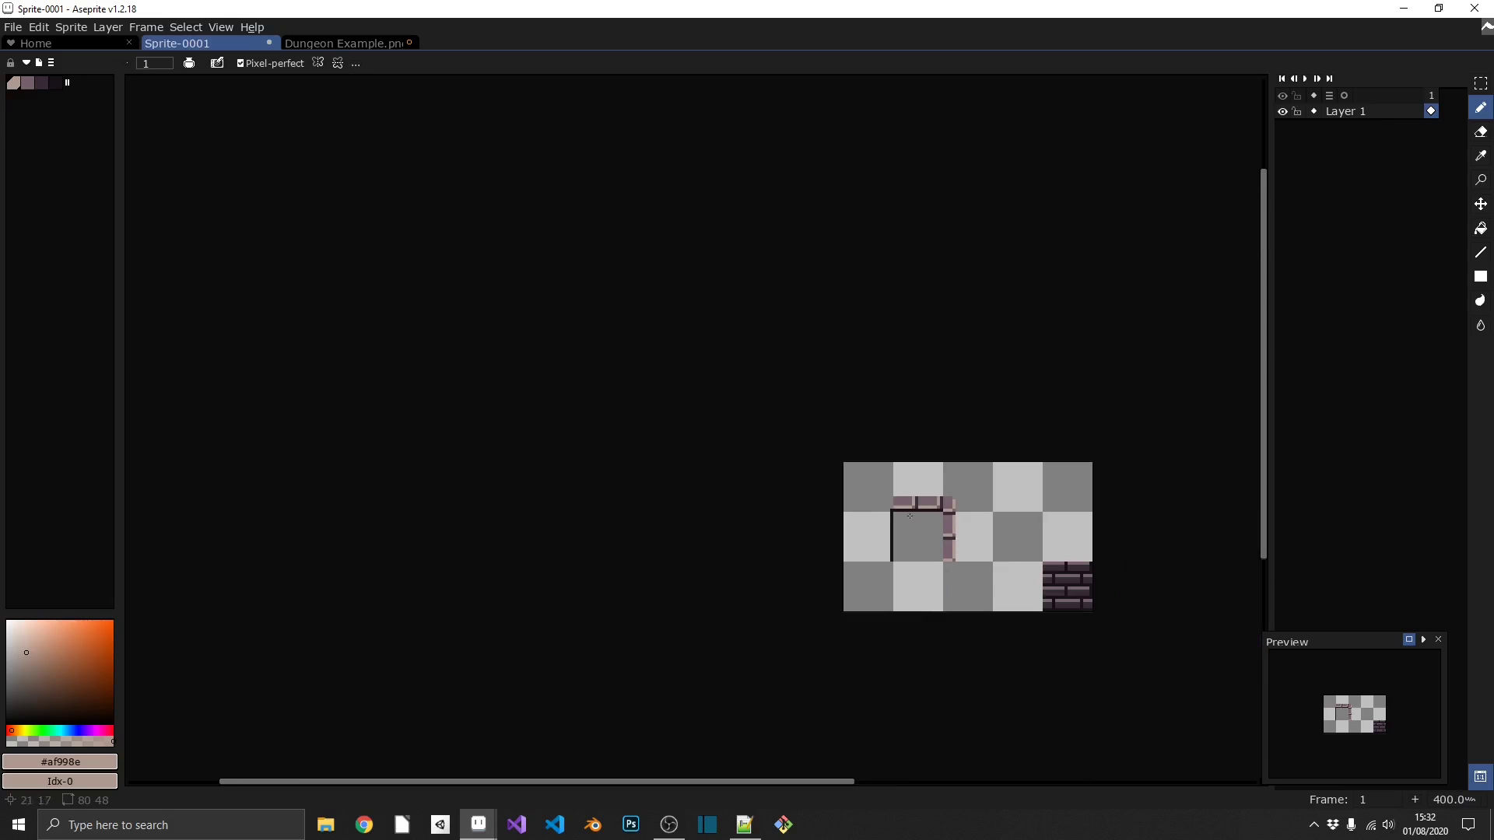
scroll(909, 516, up, 4)
alt+click(739, 257)
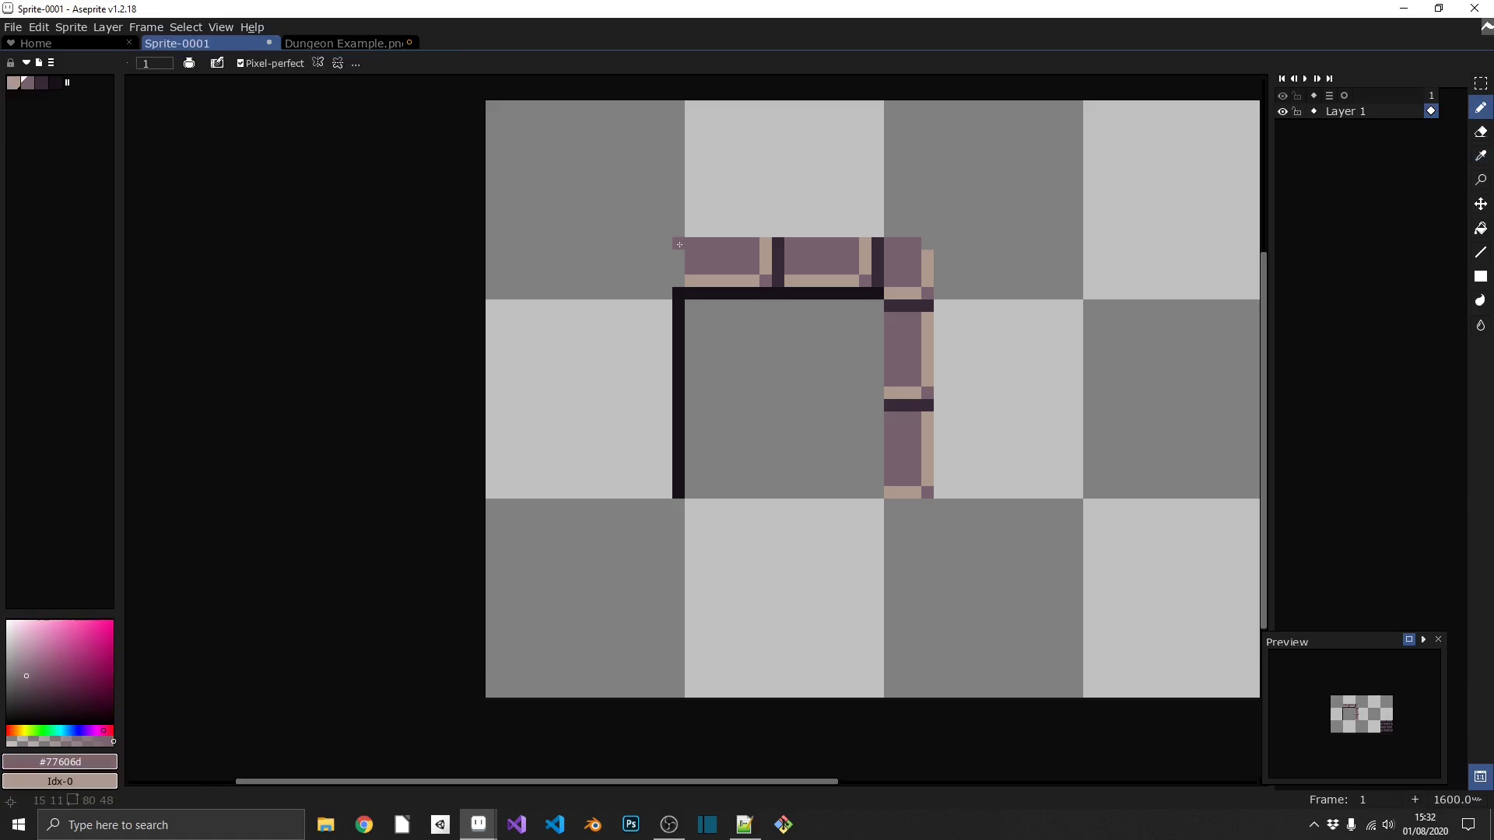
click(616, 256)
shift+click(617, 290)
key(g)
click(661, 264)
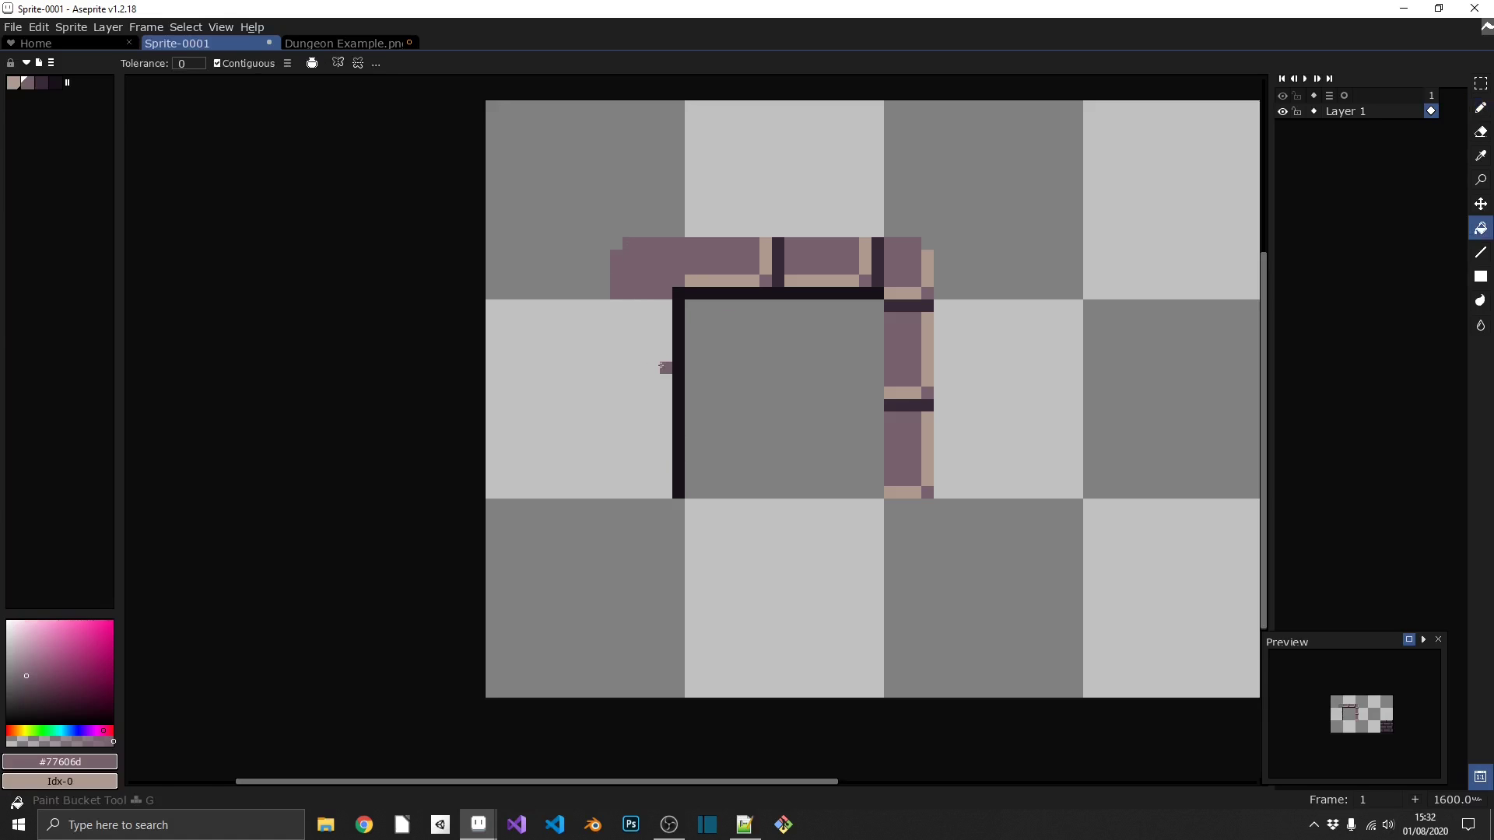
- Extend the #77606d mauve as a 5-pixel-wide strip down the outside of the centre cell's left outline to the cell's bottom
key(b)
click(617, 305)
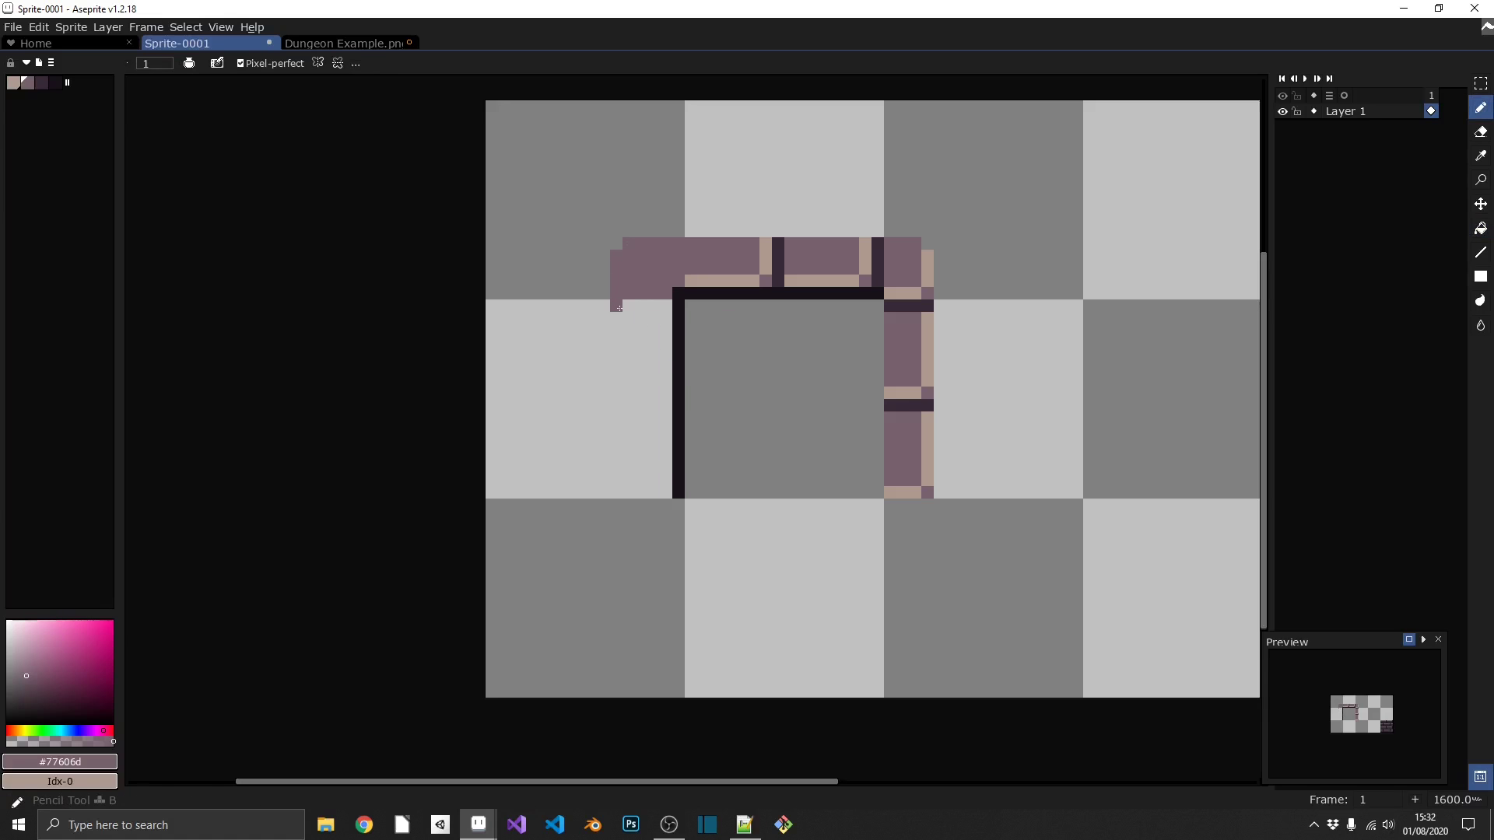
mouse_move(619, 308)
mouse_down()
mouse_move(617, 471)
mouse_move(632, 493)
mouse_move(666, 493)
mouse_up()
key(g)
click(654, 467)
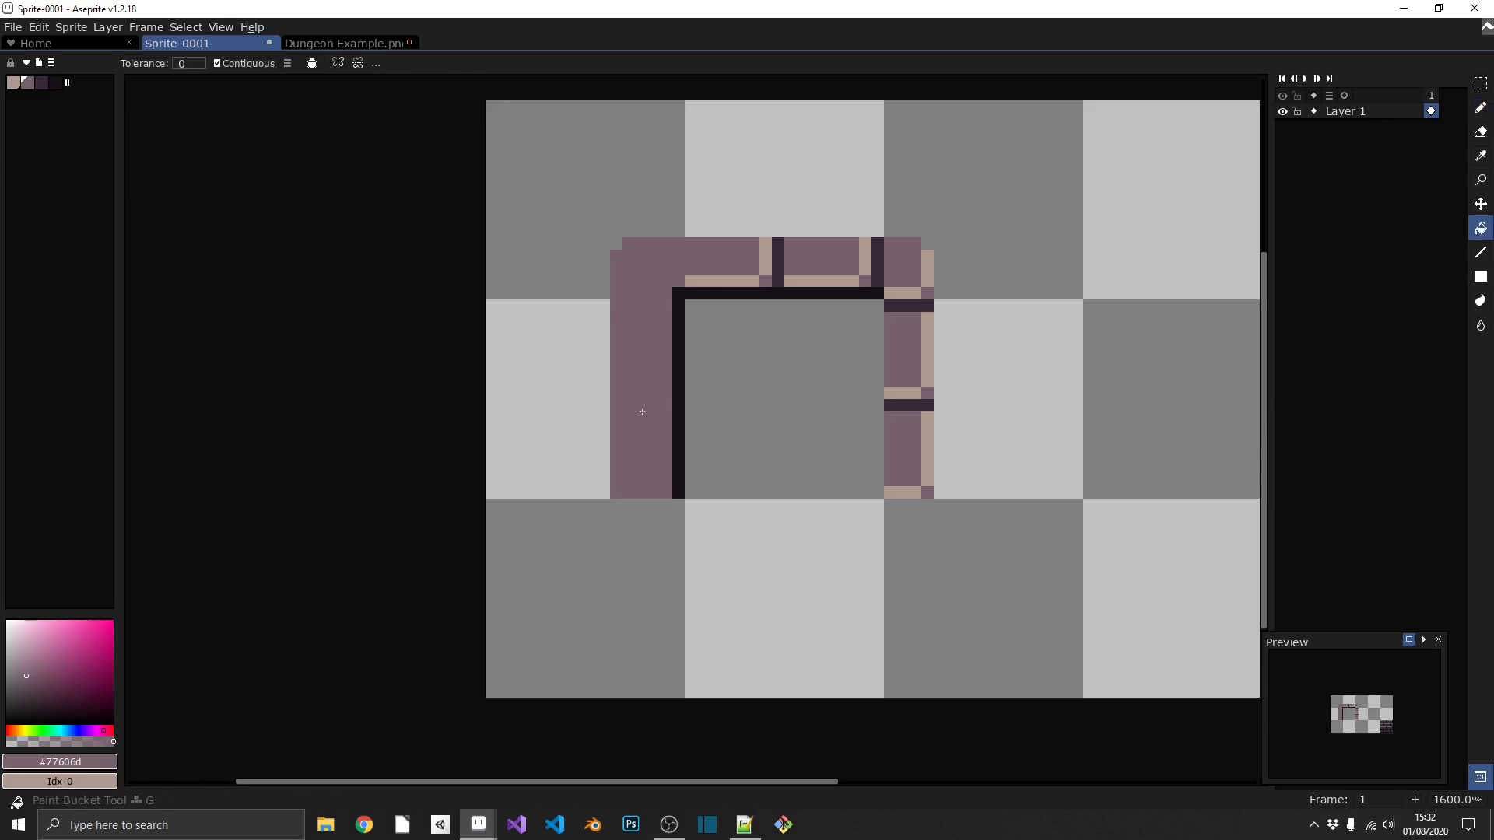
- Divide the left mauve strip with two #382a38 horizontal joints level with the joints on the right side
key(i)
click(778, 269)
key(b)
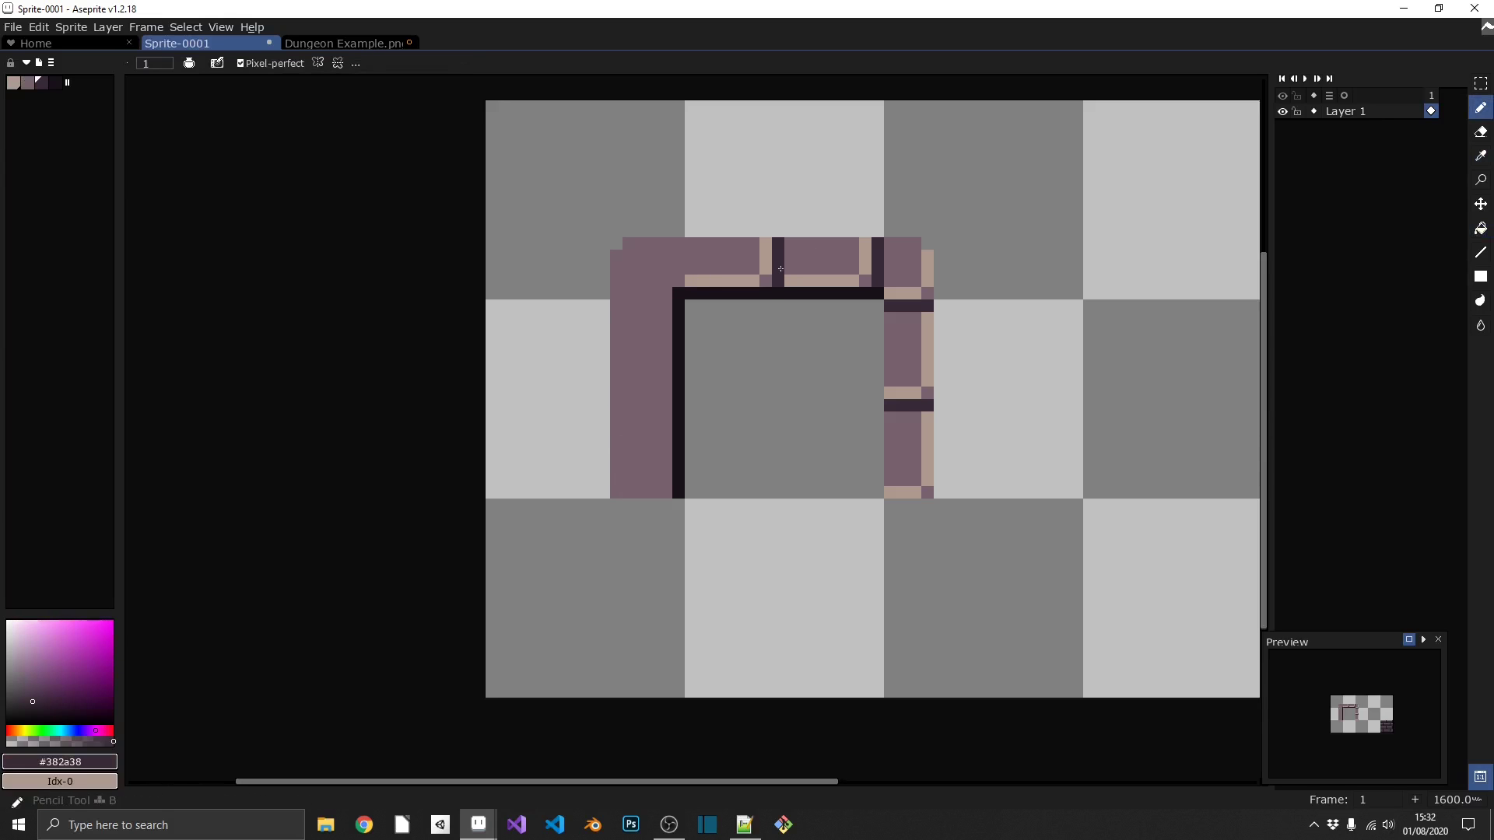
drag(678, 305, 615, 305)
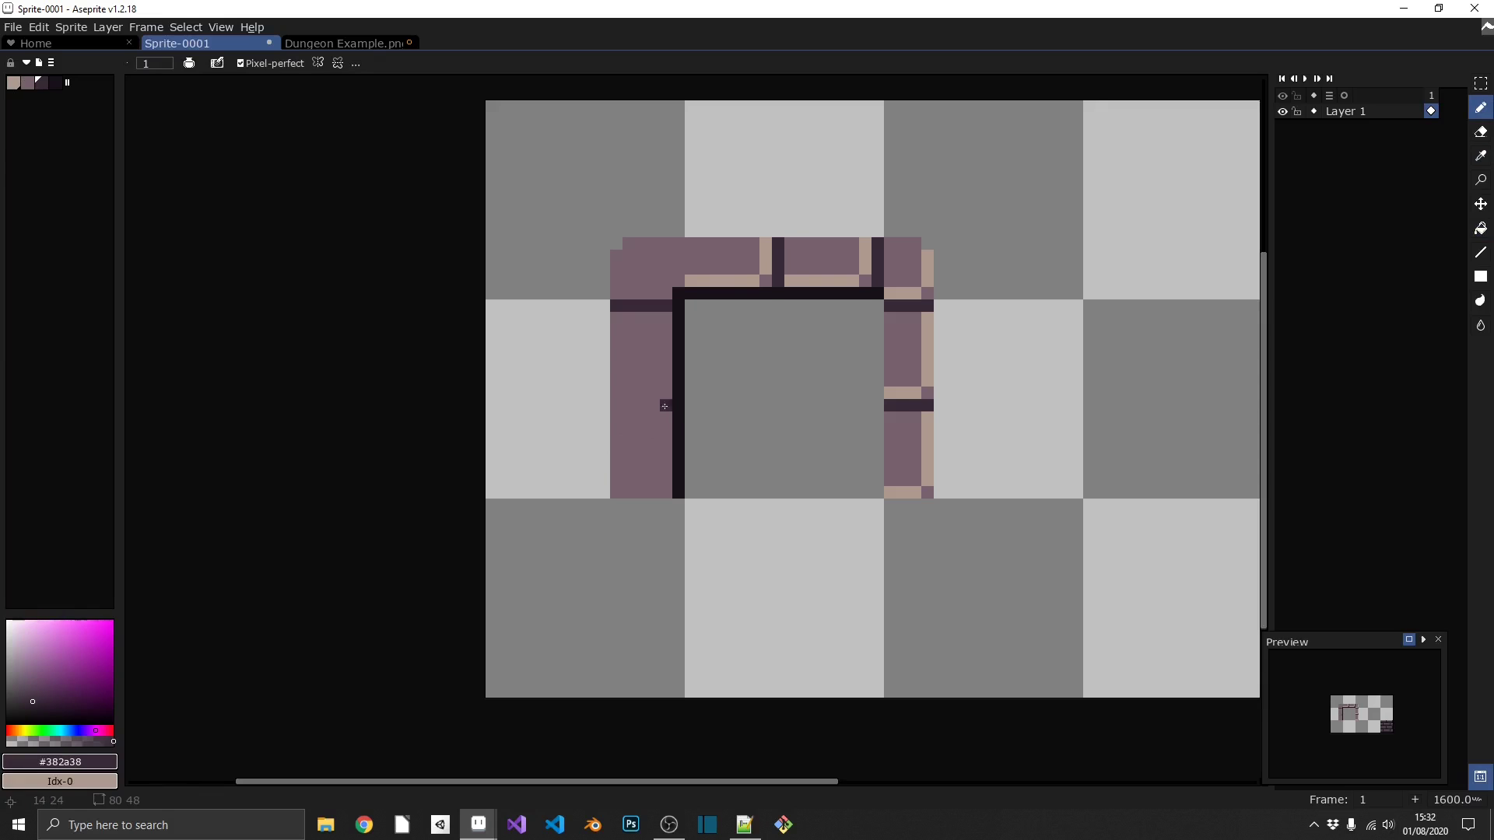
drag(665, 404, 617, 406)
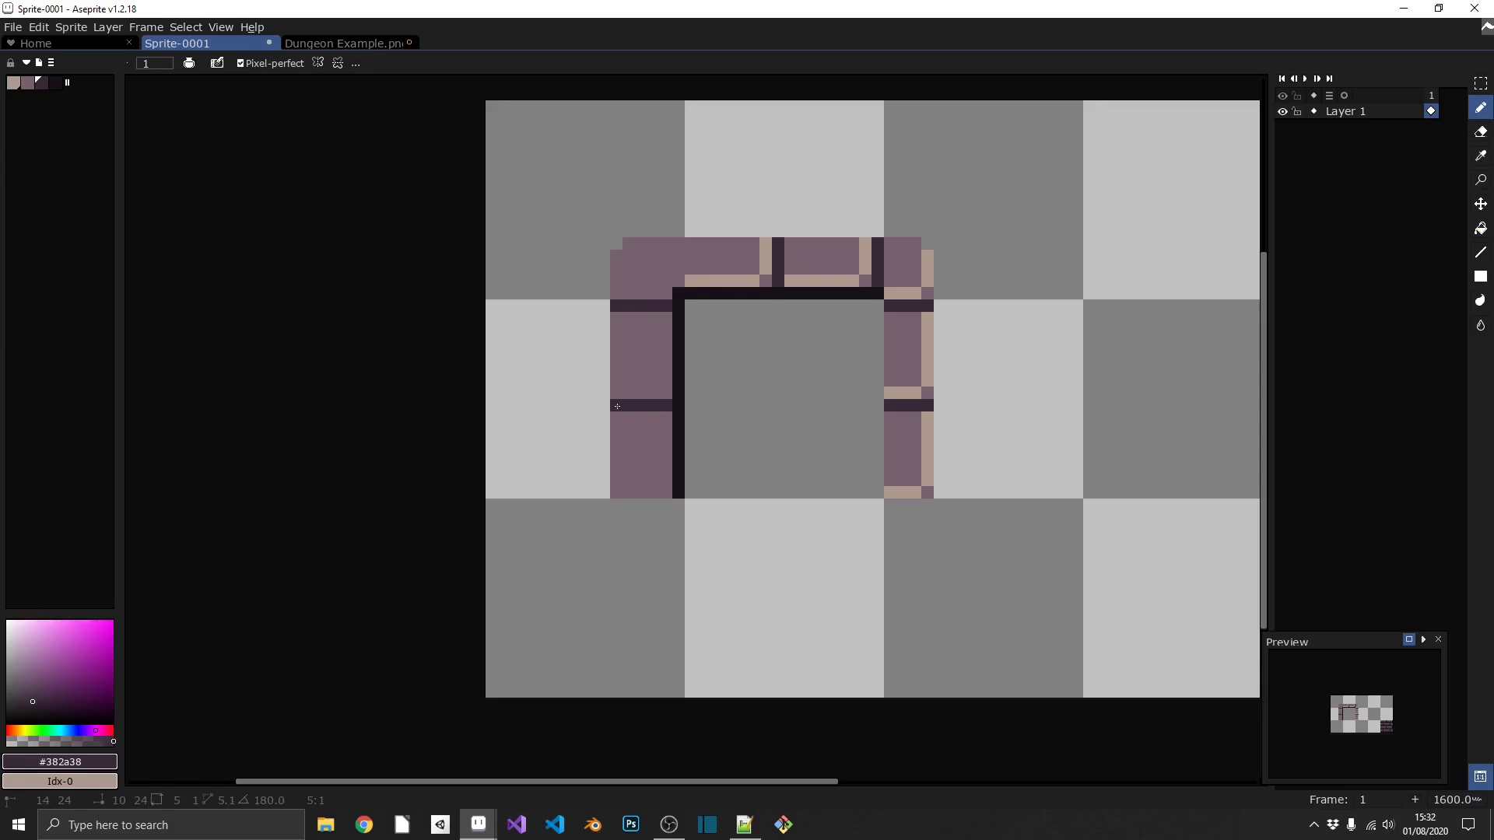
- Add 1-pixel #af998e highlights along the right and bottom edges of the left corner brick and the two left side bricks
key(i)
click(723, 274)
key(b)
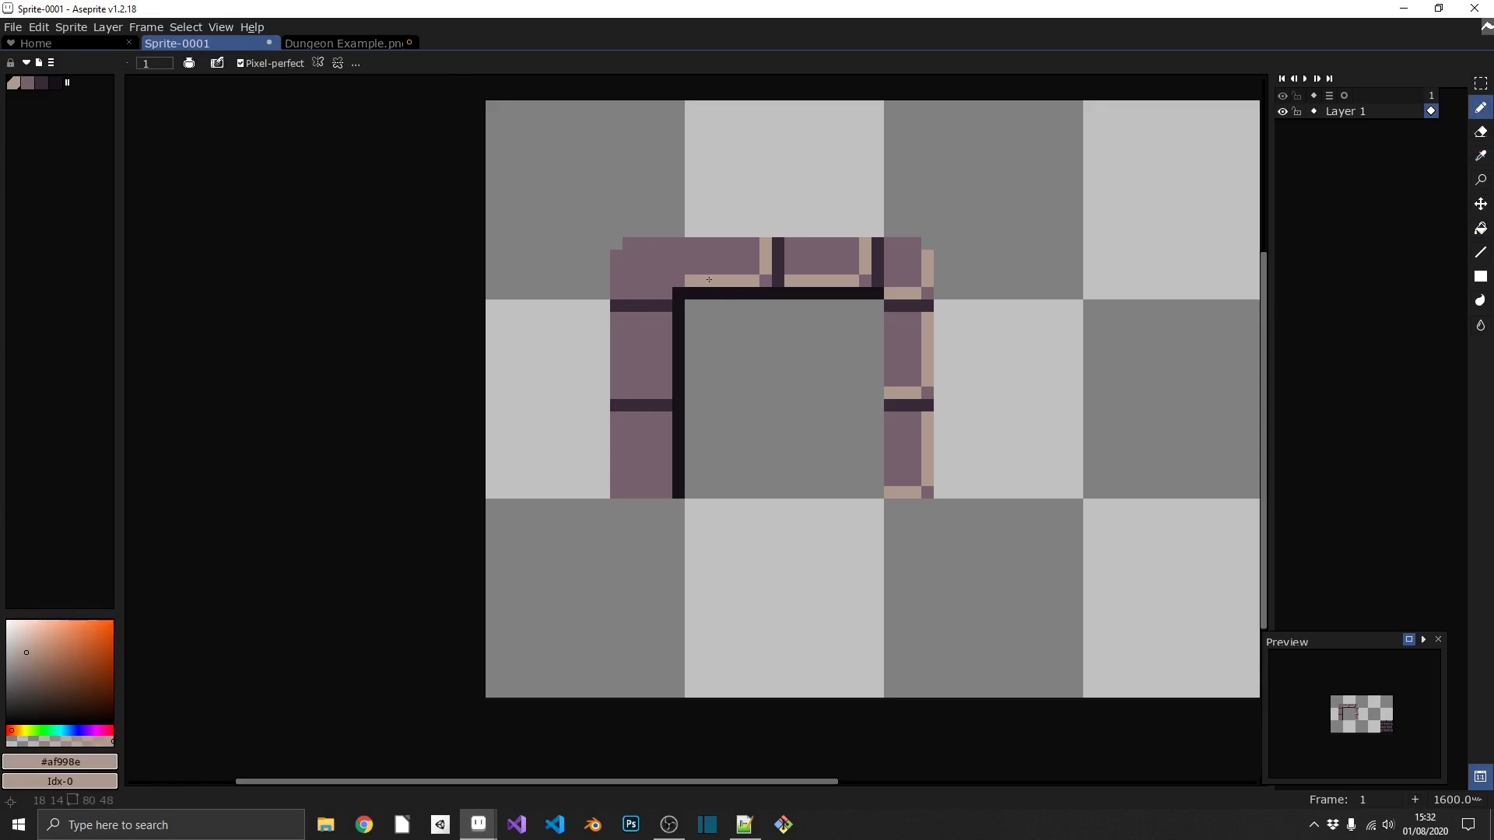
mouse_move(678, 246)
mouse_down()
mouse_move(620, 296)
mouse_move(659, 321)
mouse_move(665, 381)
mouse_move(616, 391)
mouse_move(664, 418)
mouse_move(664, 452)
mouse_up()
- Shift the outer part of the left-hand bricks 1 pixel right so the column is 4 pixels wide
key(m)
drag(552, 167, 624, 572)
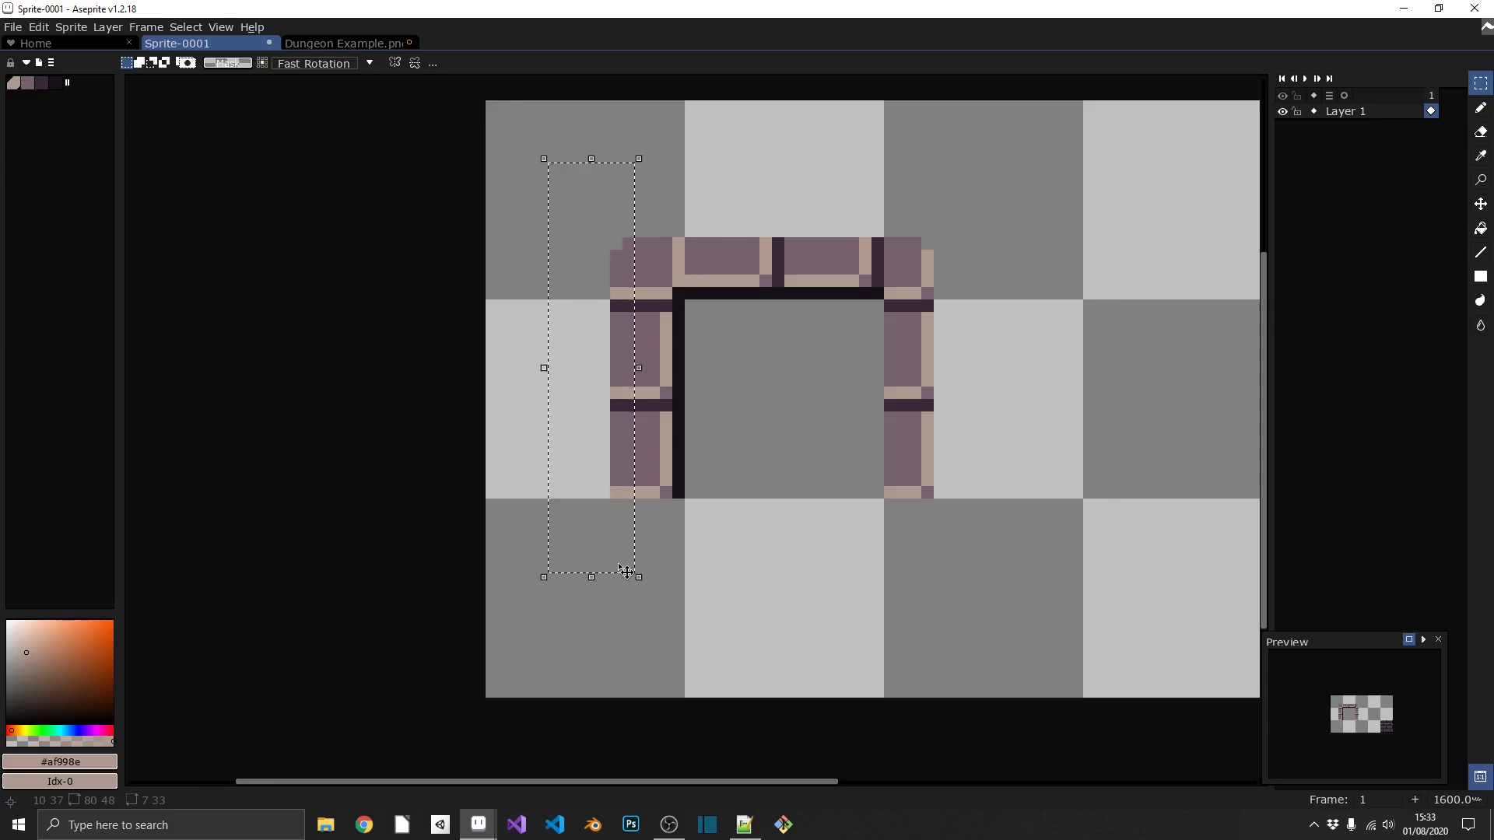
key(Right)
click(665, 306)
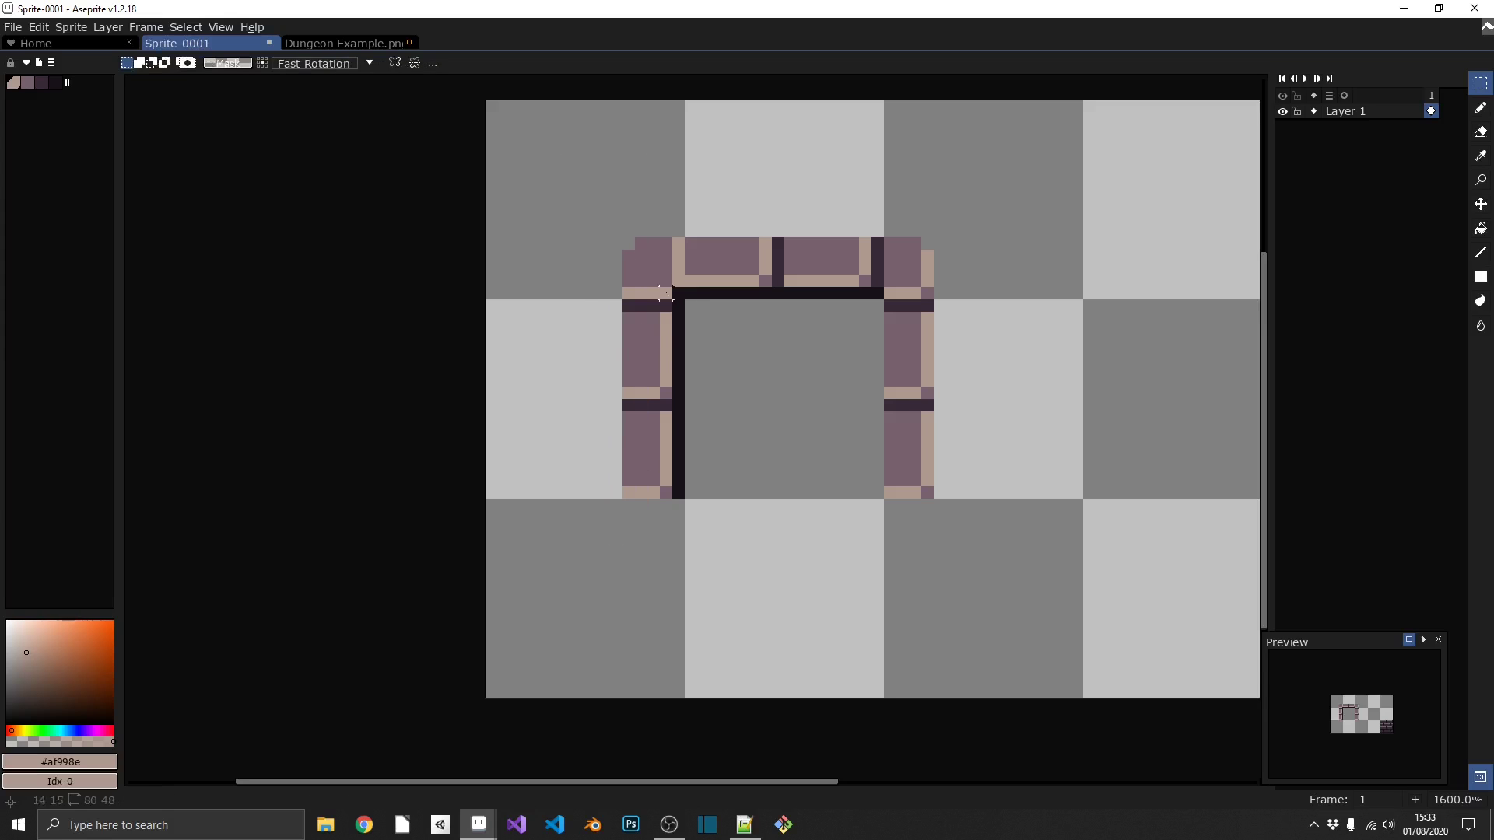
- Place a copy of the 16x16 brick wall tile in the bottom-middle cell, directly below the centre cell
drag(962, 434, 933, 367)
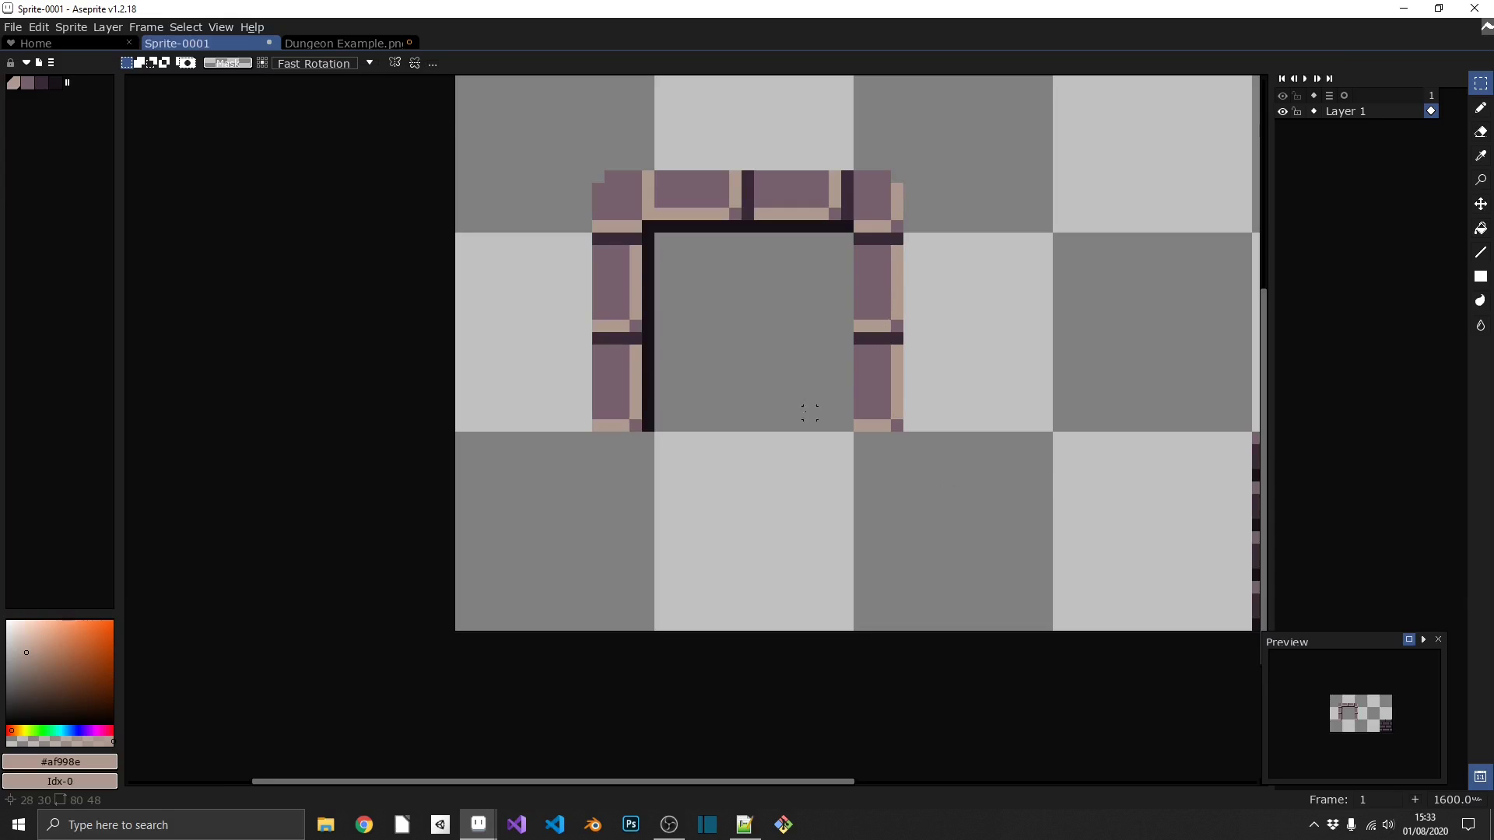
scroll(810, 413, down, 3)
drag(1051, 498, 799, 464)
key(ctrl+d)
- Move the bottom 1-pixel mortar row of the copied brick wall up by 1 pixel
scroll(797, 460, up, 1)
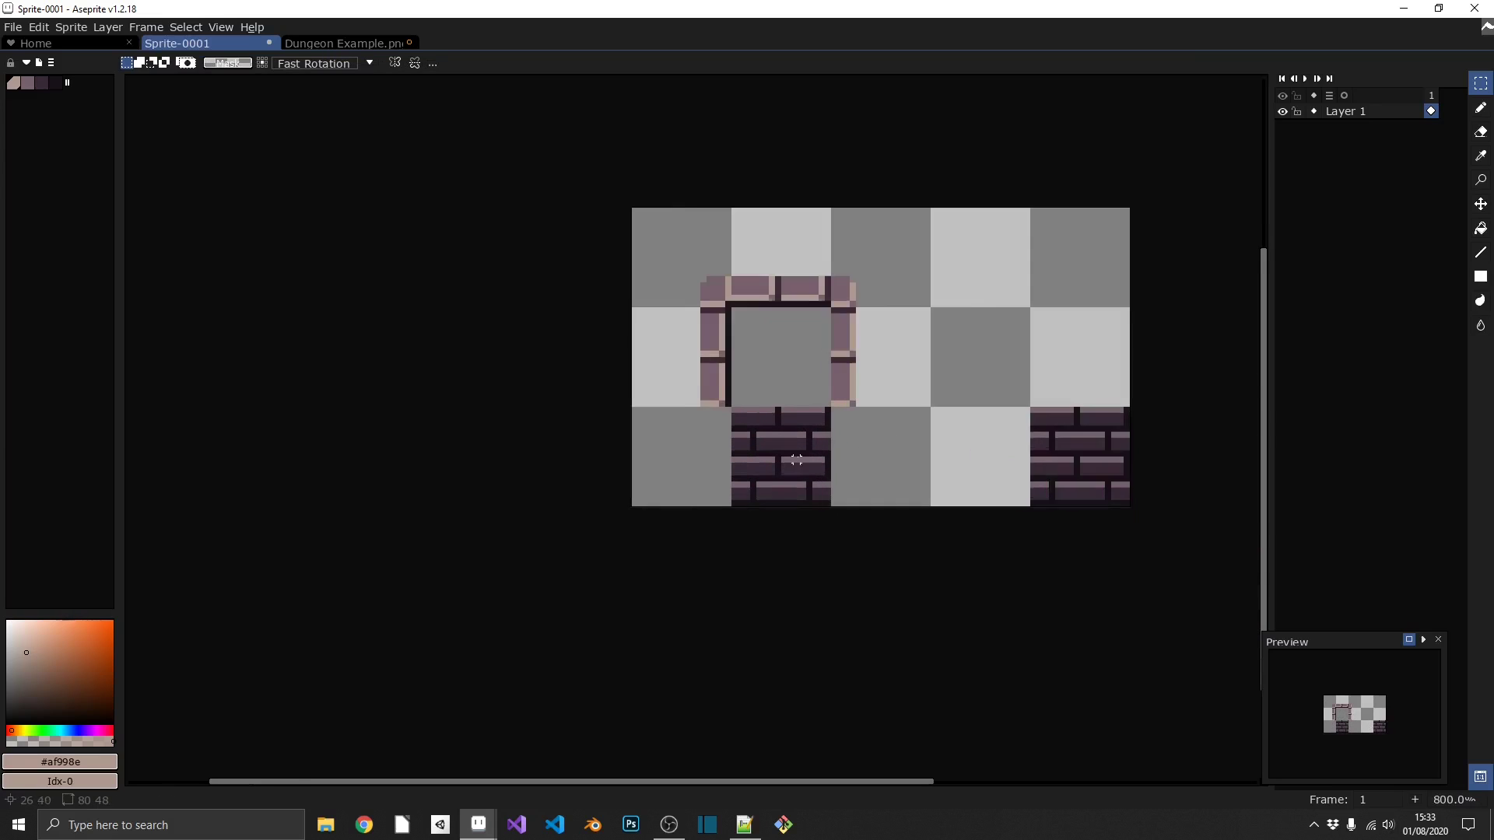
scroll(797, 460, up, 5)
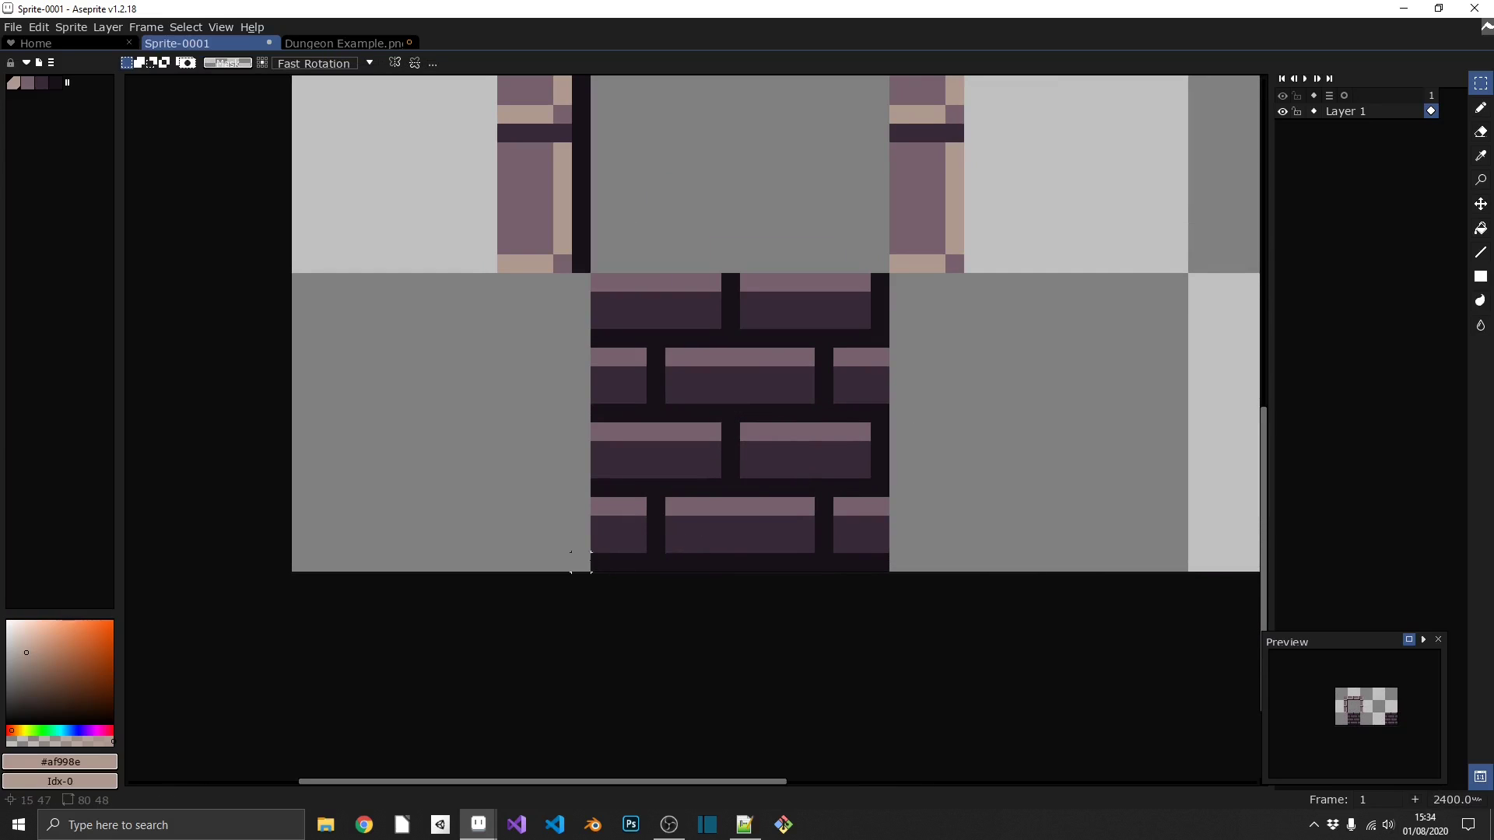
drag(581, 563, 876, 563)
key(Up)
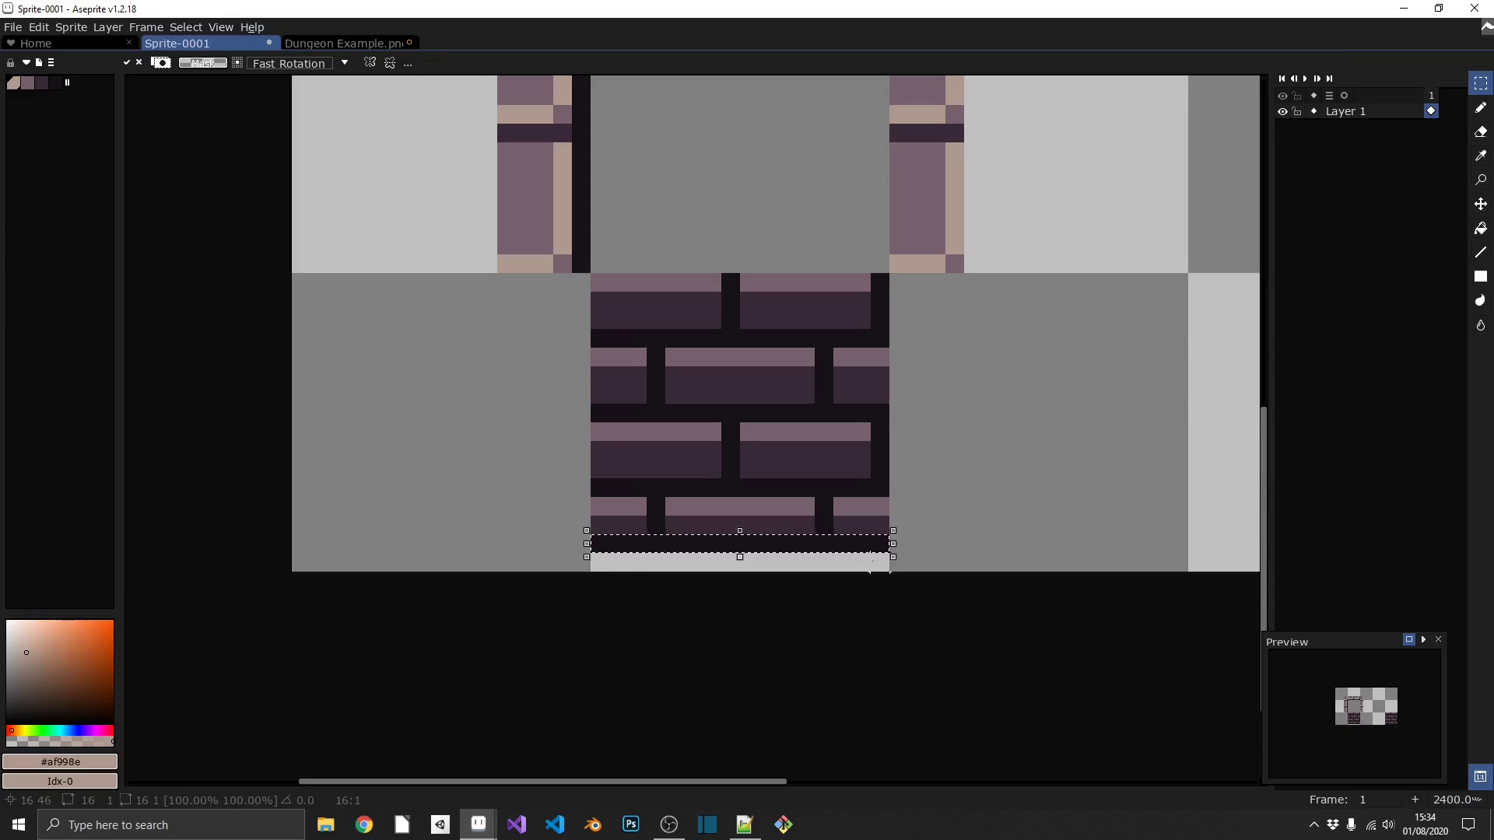
key(ctrl+d)
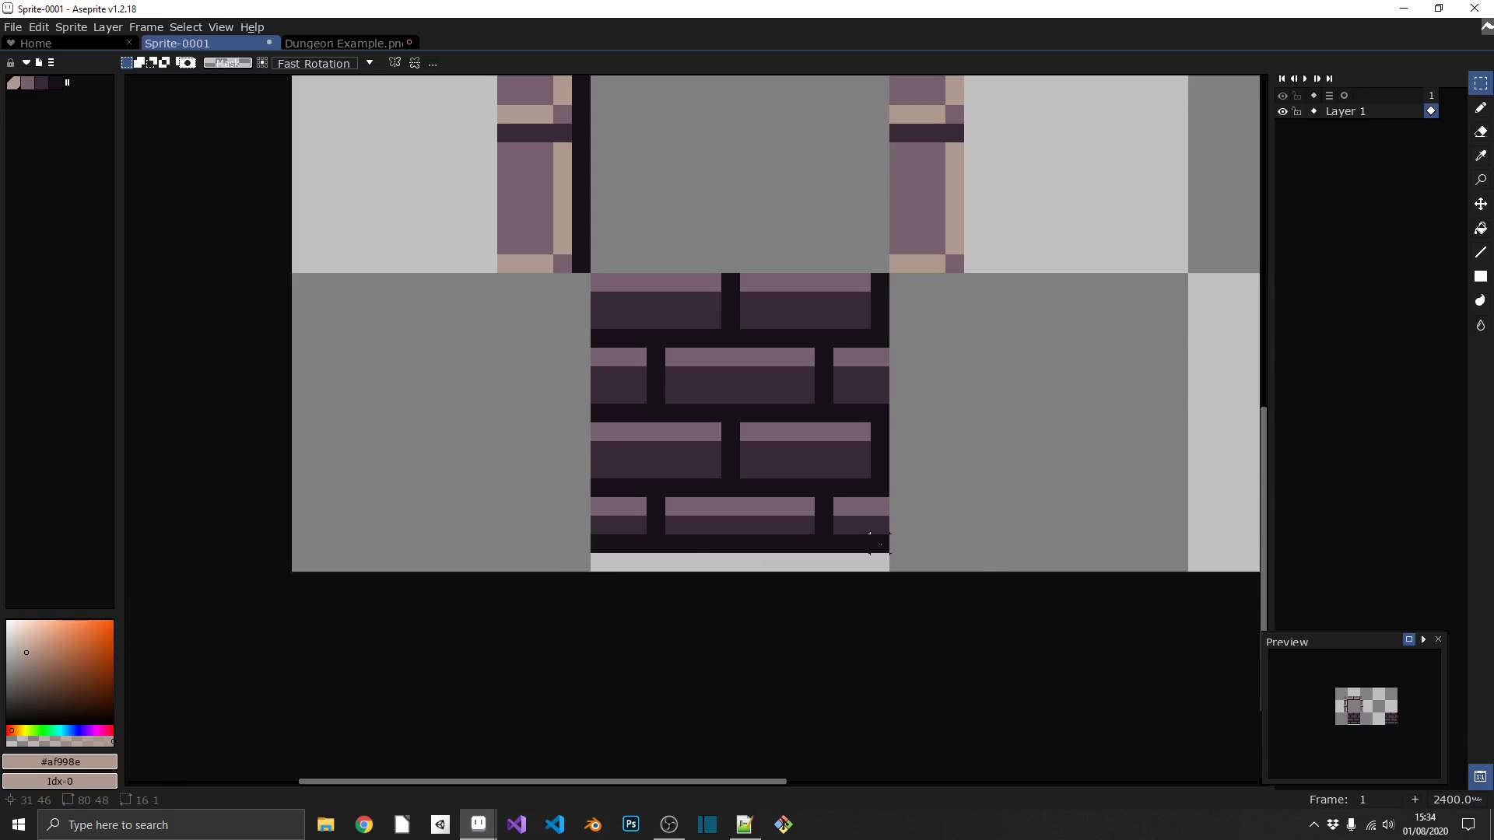
- Move the top 12 pixel rows of the copied brick wall down by 1 pixel
scroll(870, 535, down, 2)
scroll(869, 535, up, 2)
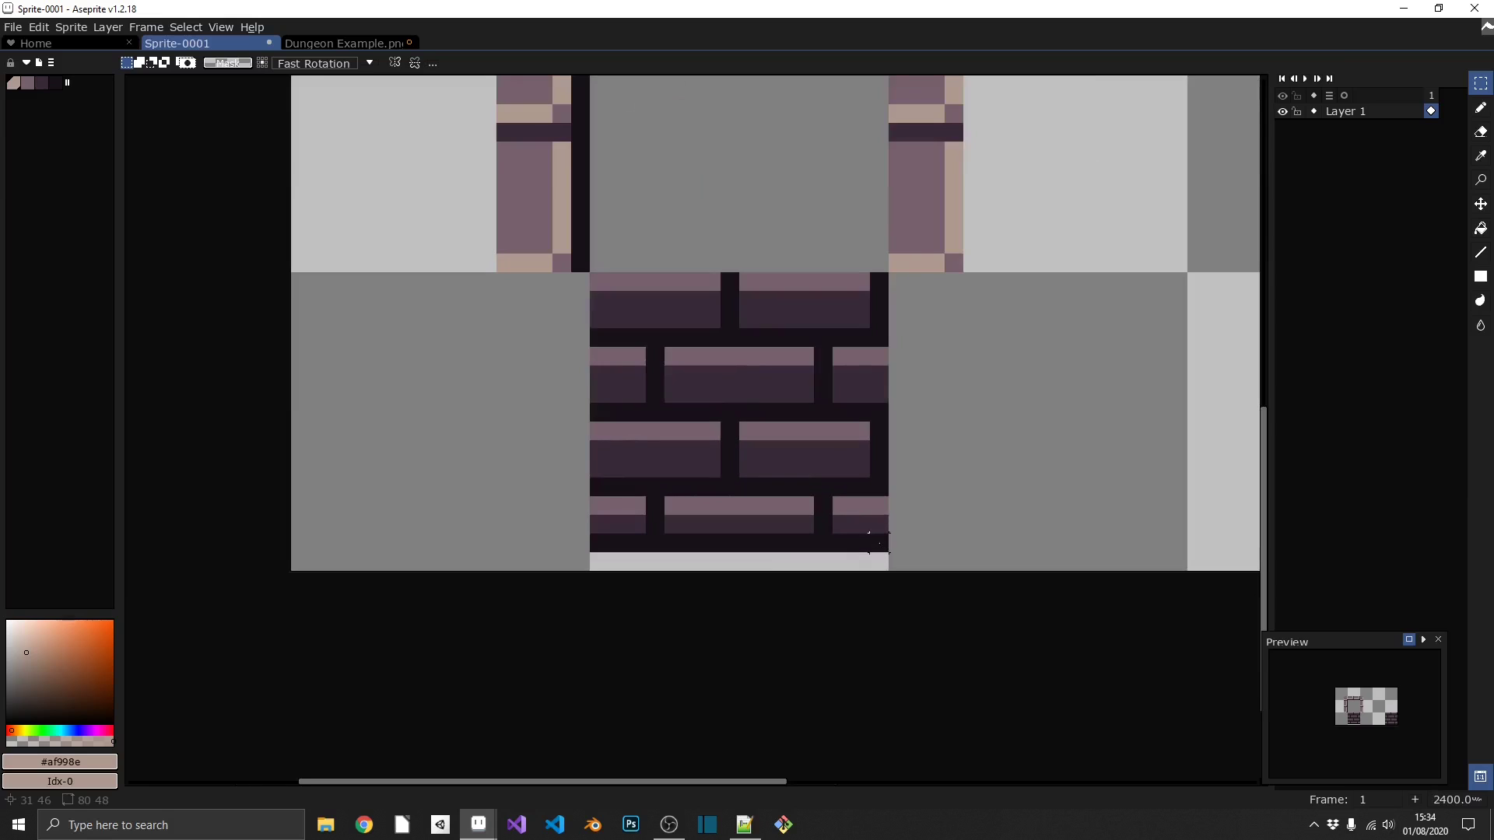
drag(591, 273, 885, 495)
key(Down)
key(ctrl+d)
- Place a copy of the top-middle edge tile over the bottom-middle cell so its bricks and dark line cover the cell's top 5 rows
scroll(1085, 317, down, 1)
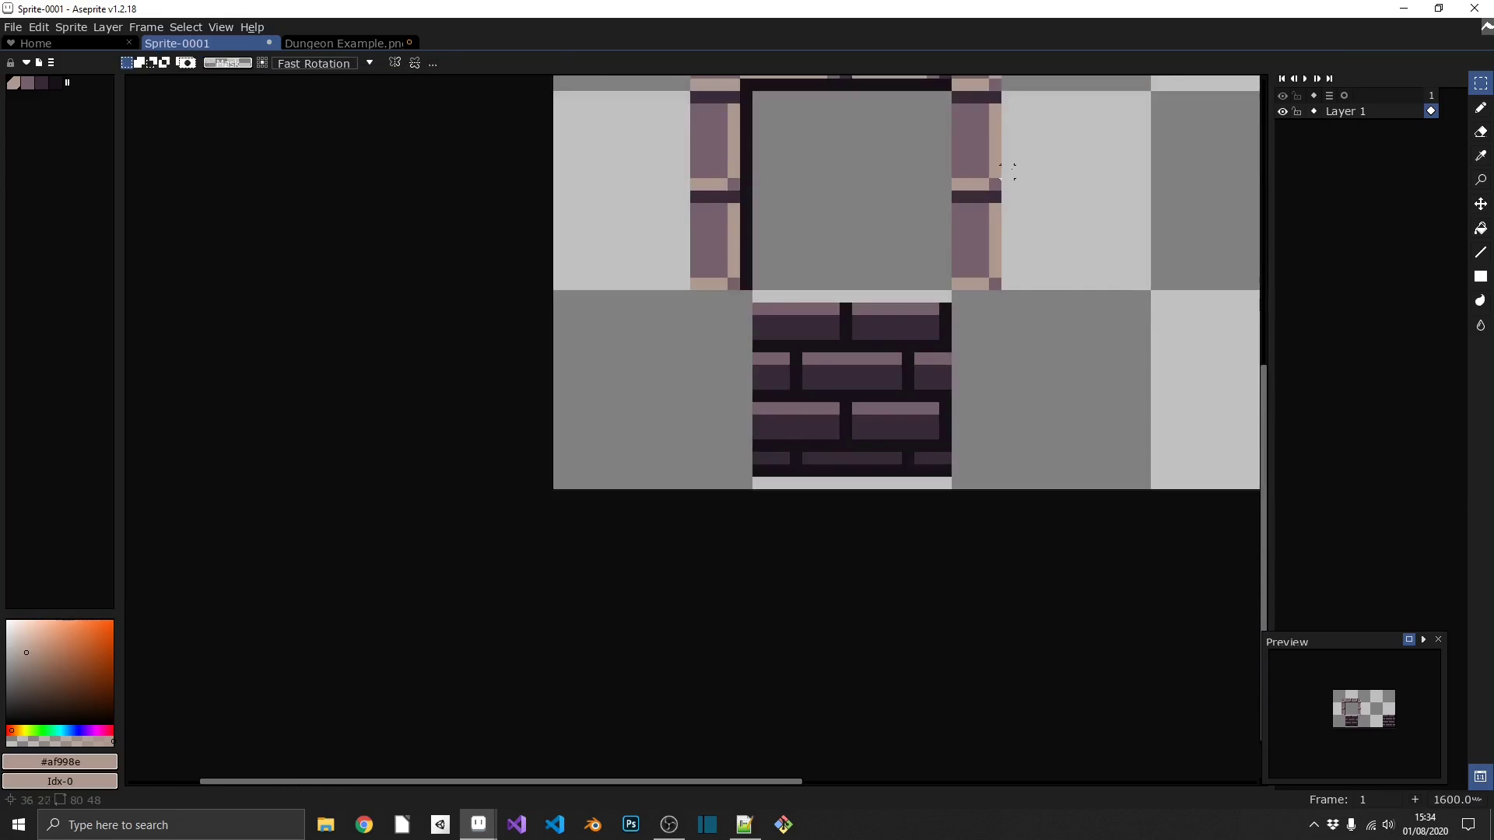
drag(993, 160, 927, 265)
double_click(702, 144)
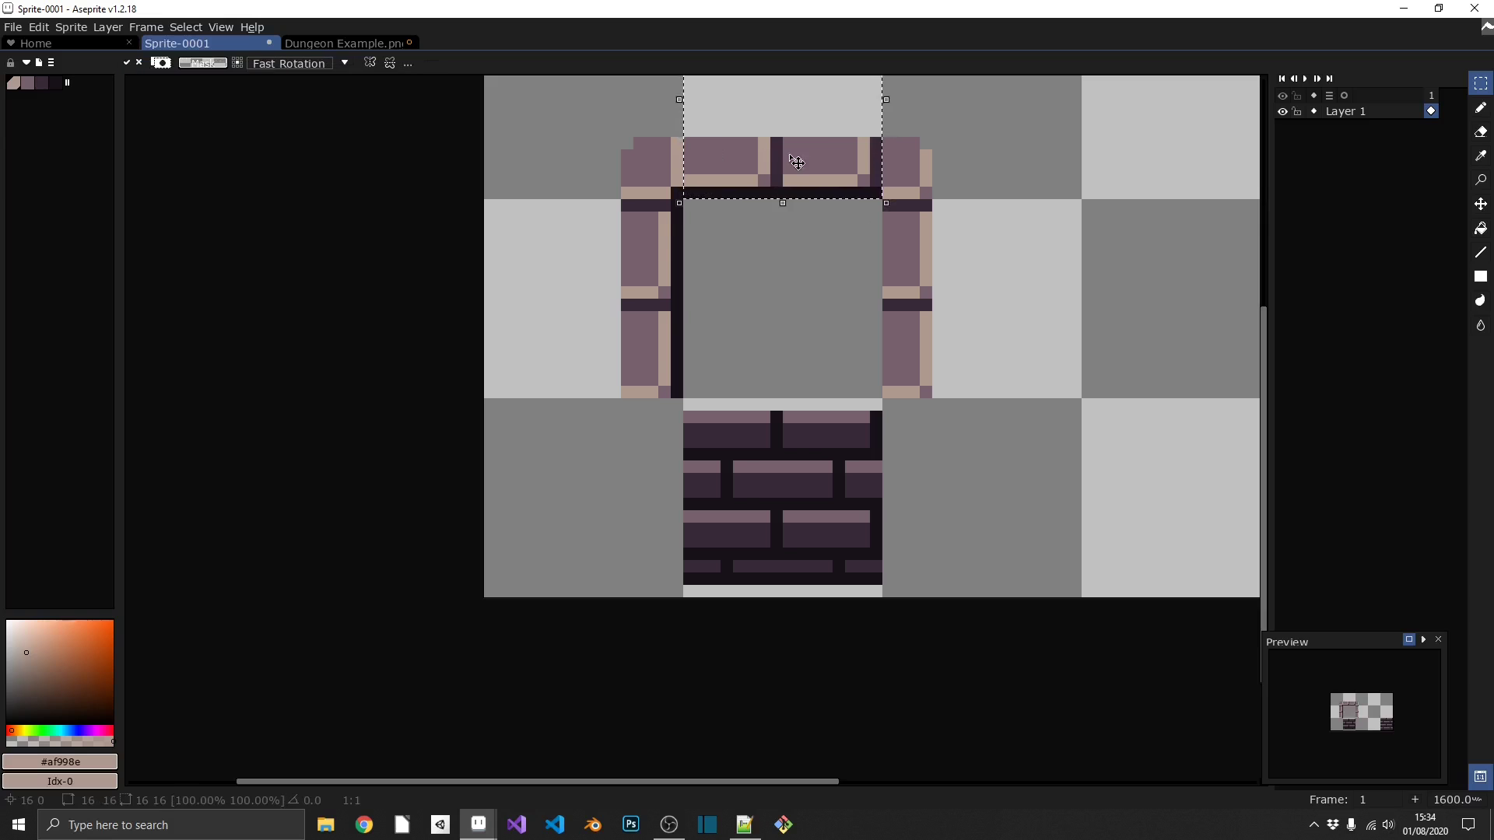
drag(771, 158, 795, 417)
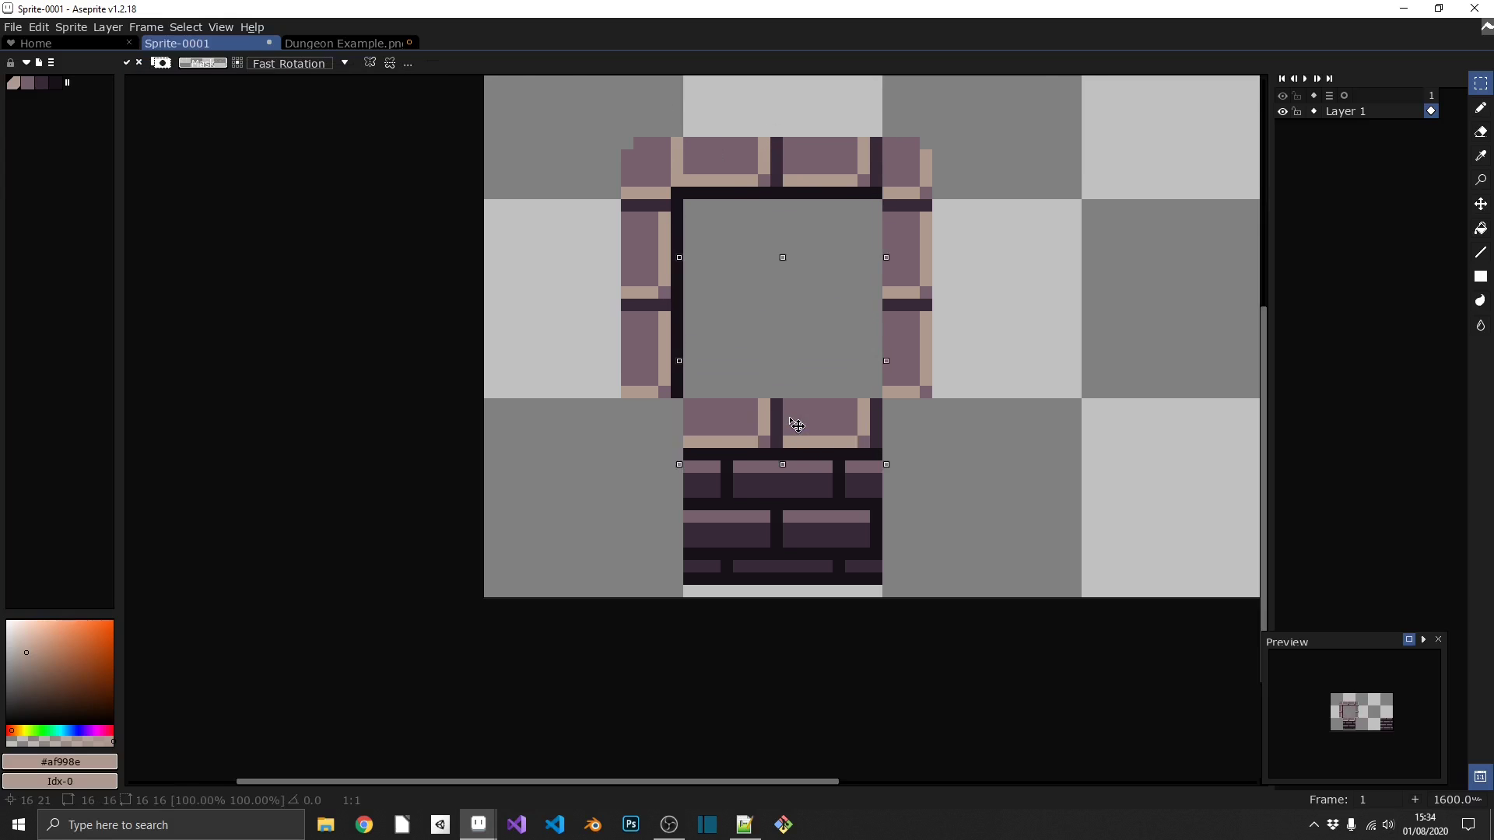
scroll(790, 394, up, 3)
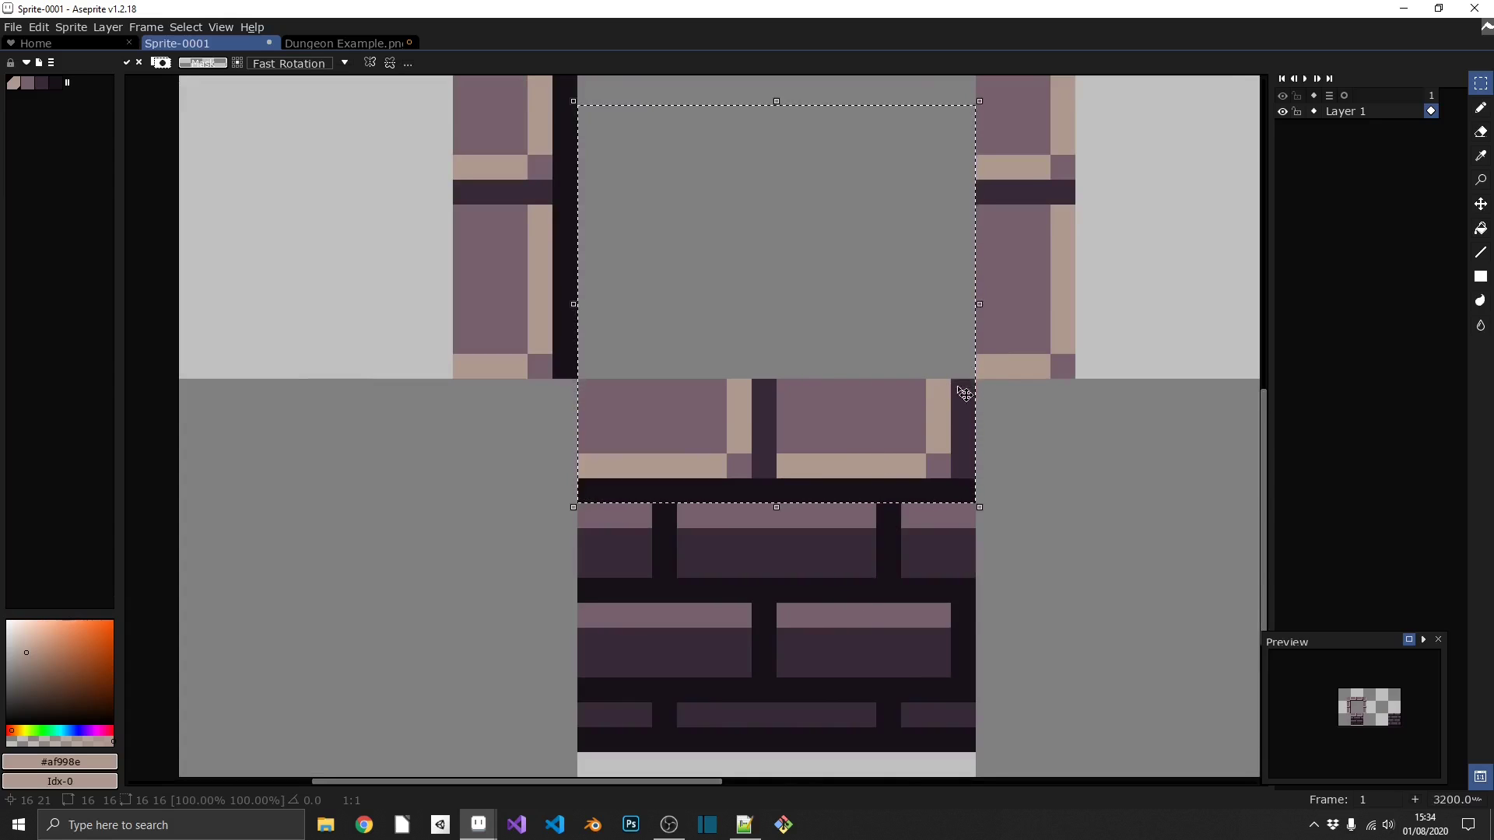
click(913, 540)
scroll(982, 530, down, 4)
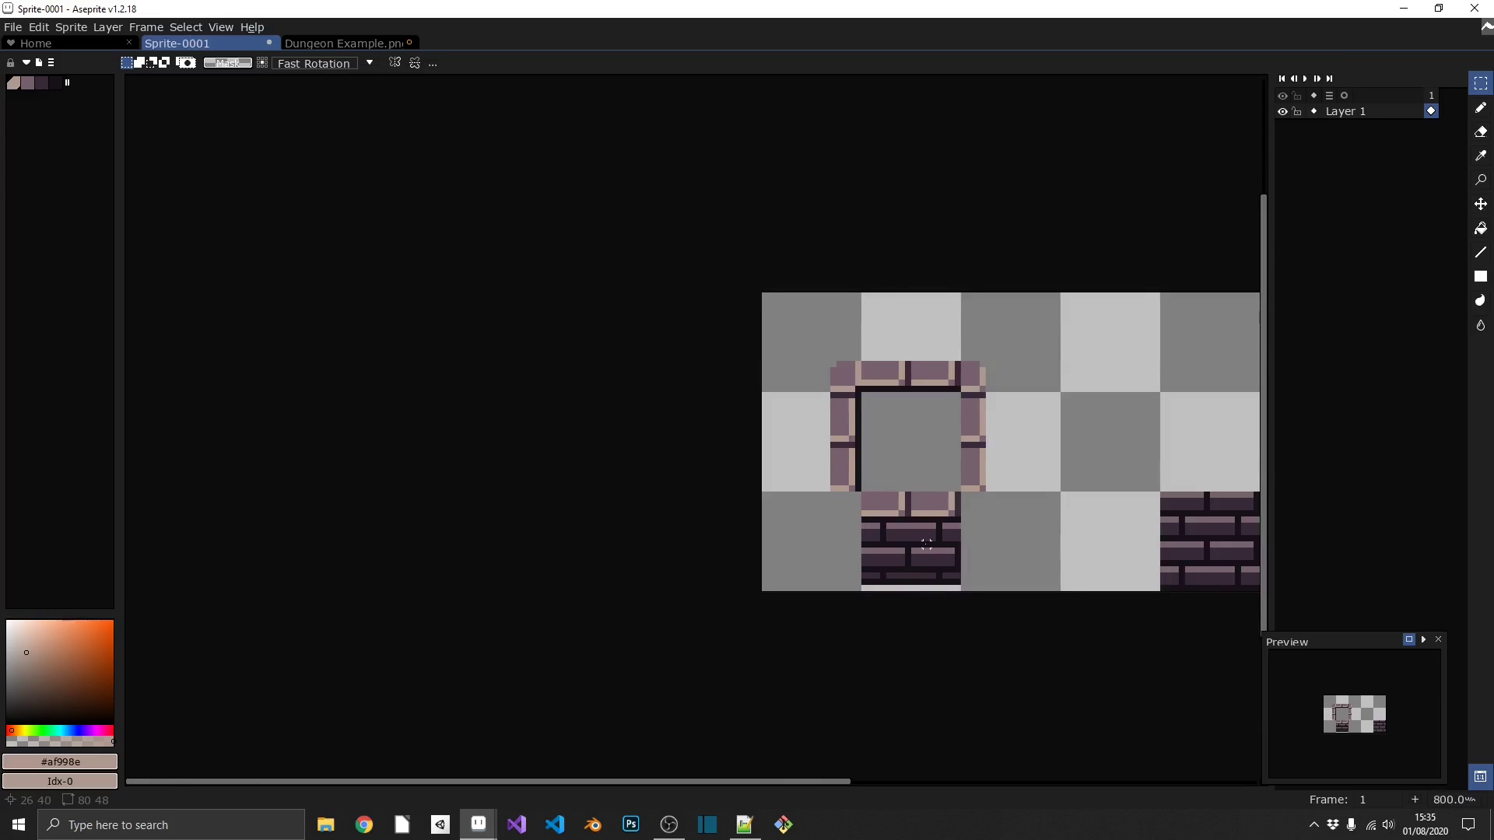
scroll(926, 545, up, 3)
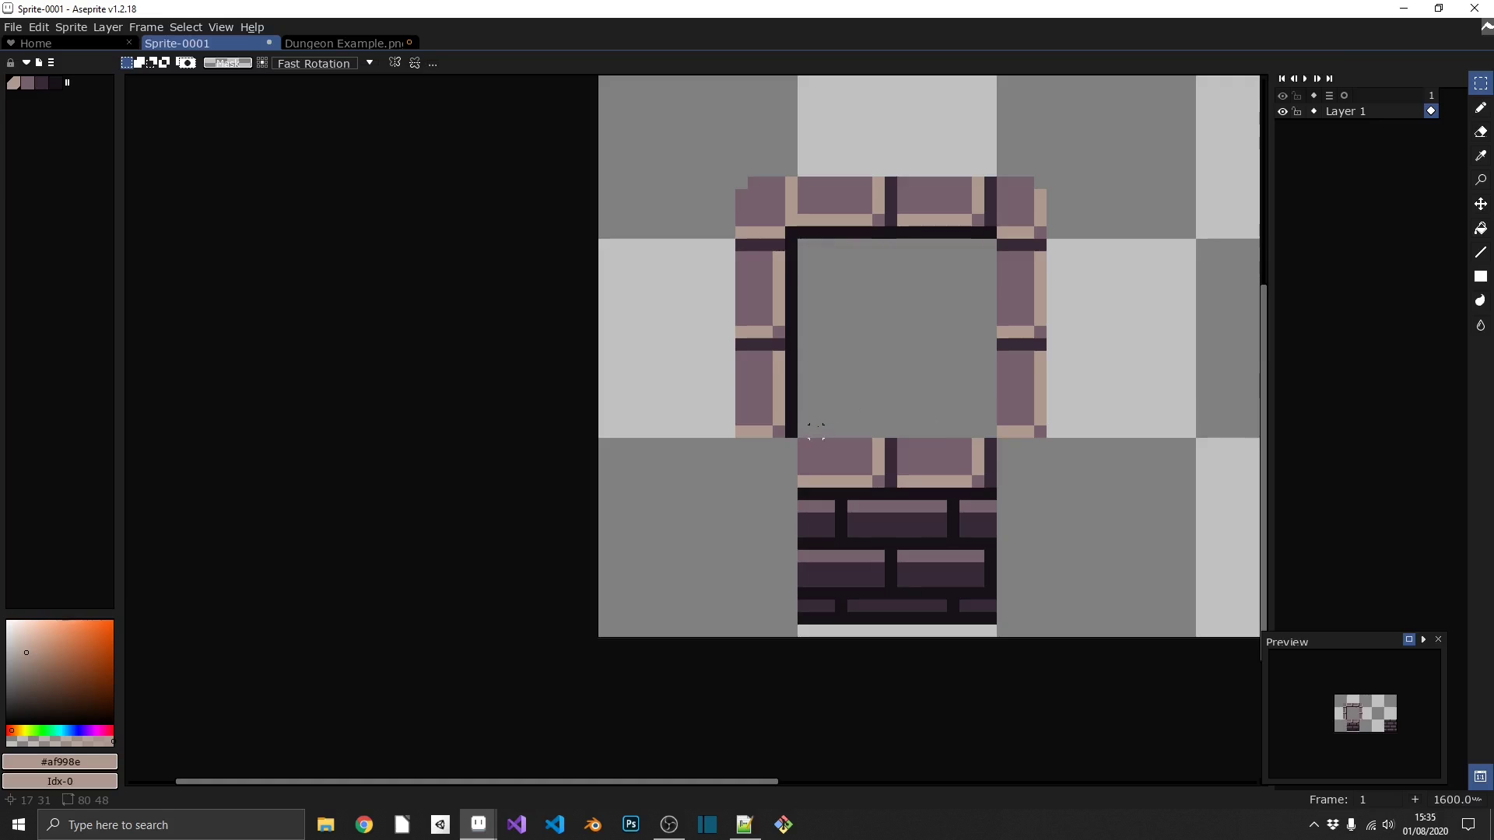
scroll(816, 430, up, 2)
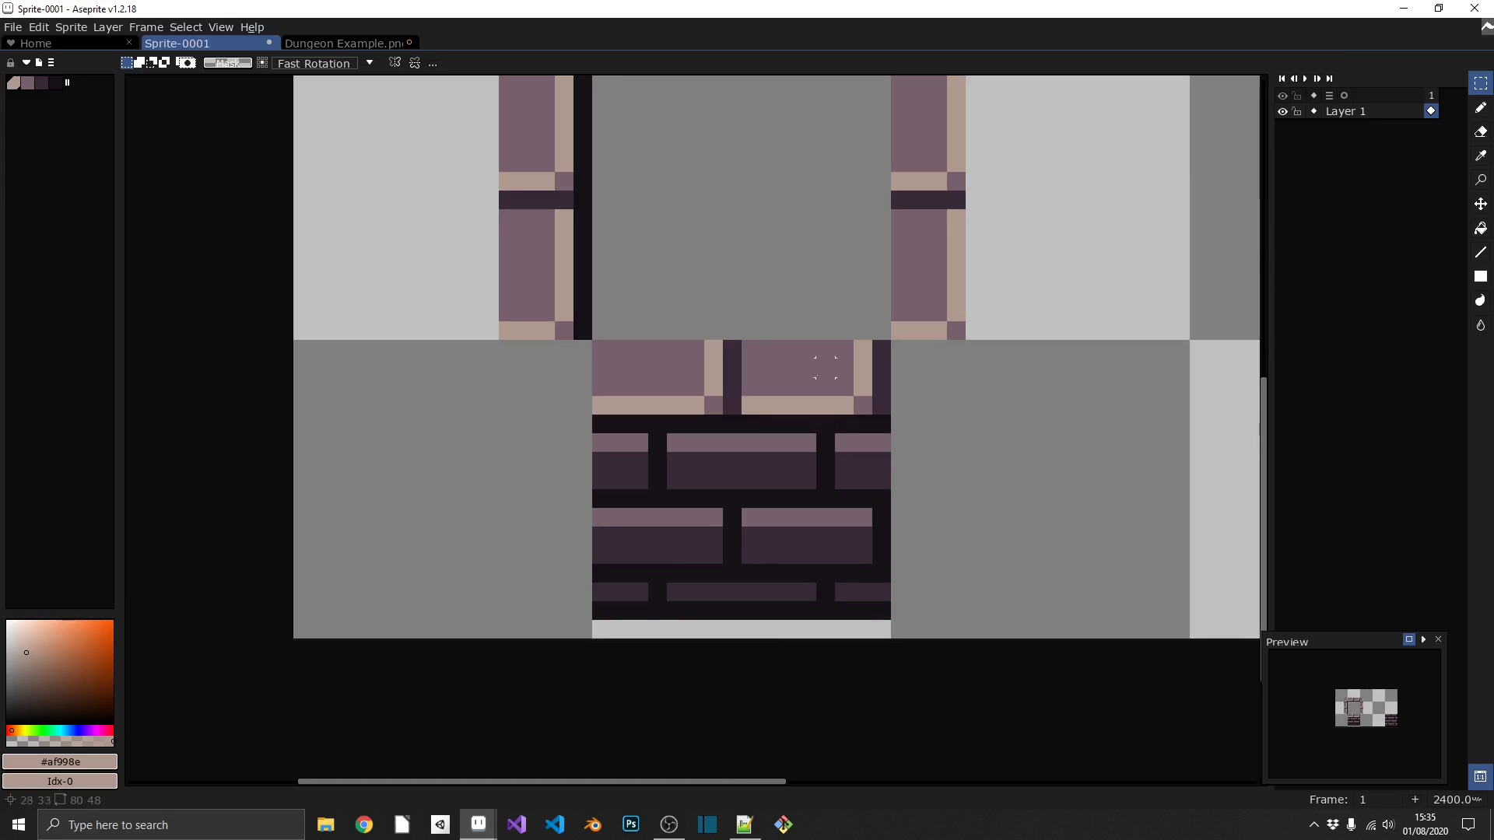
double_click(547, 422)
double_click(937, 425)
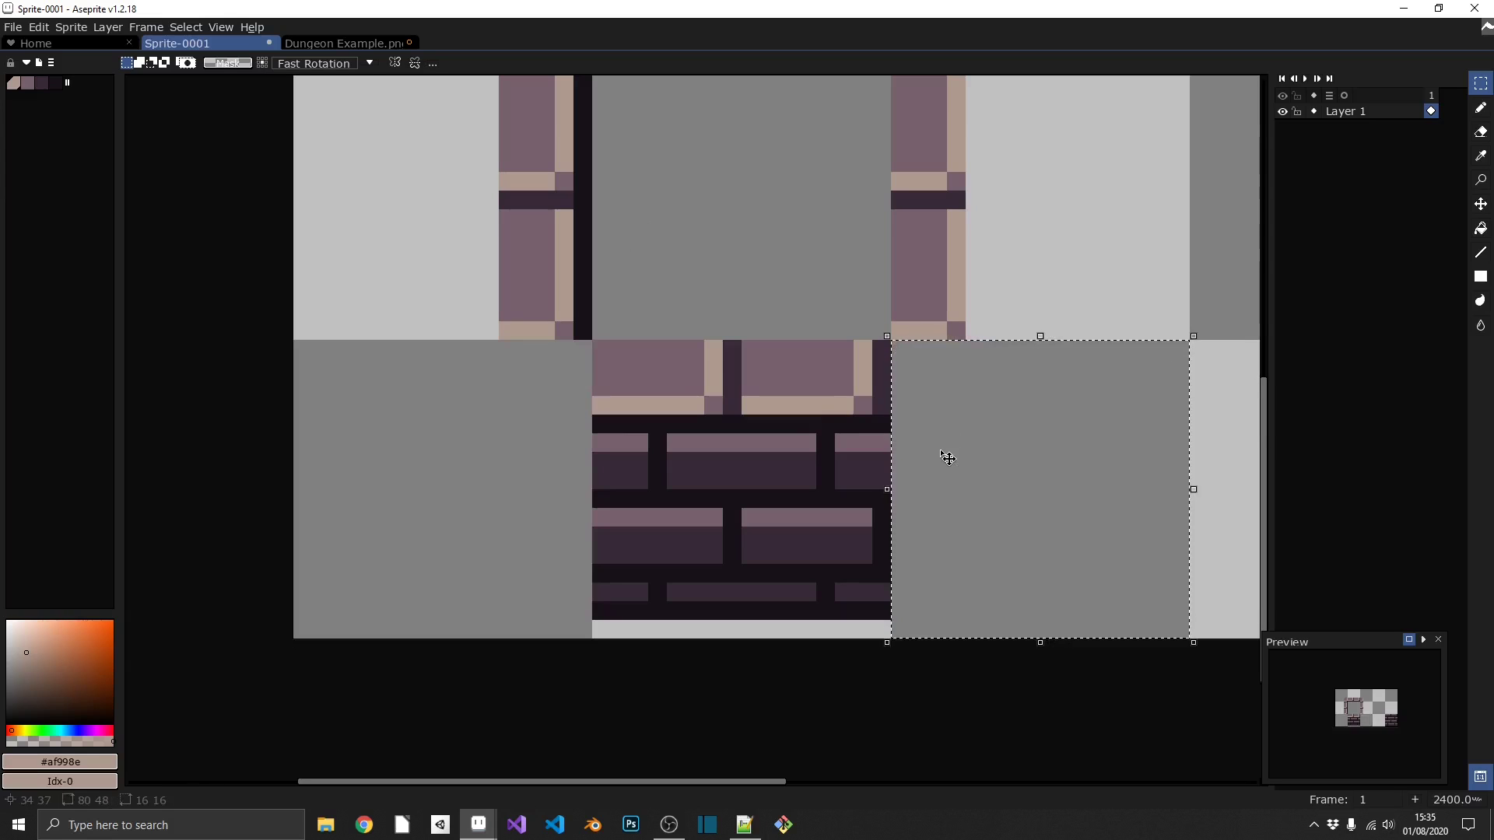
key(ctrl+d)
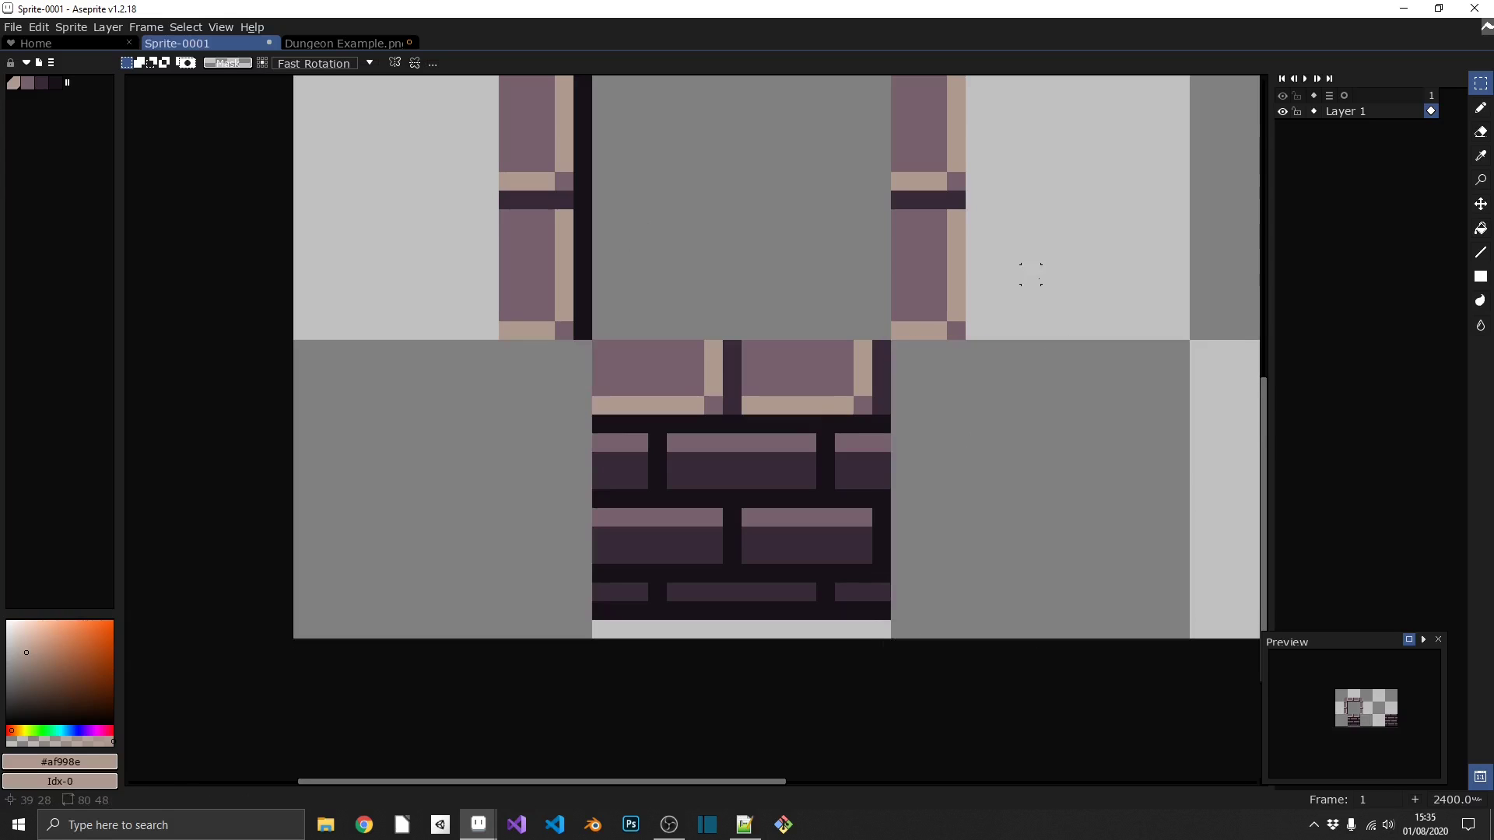
key(b)
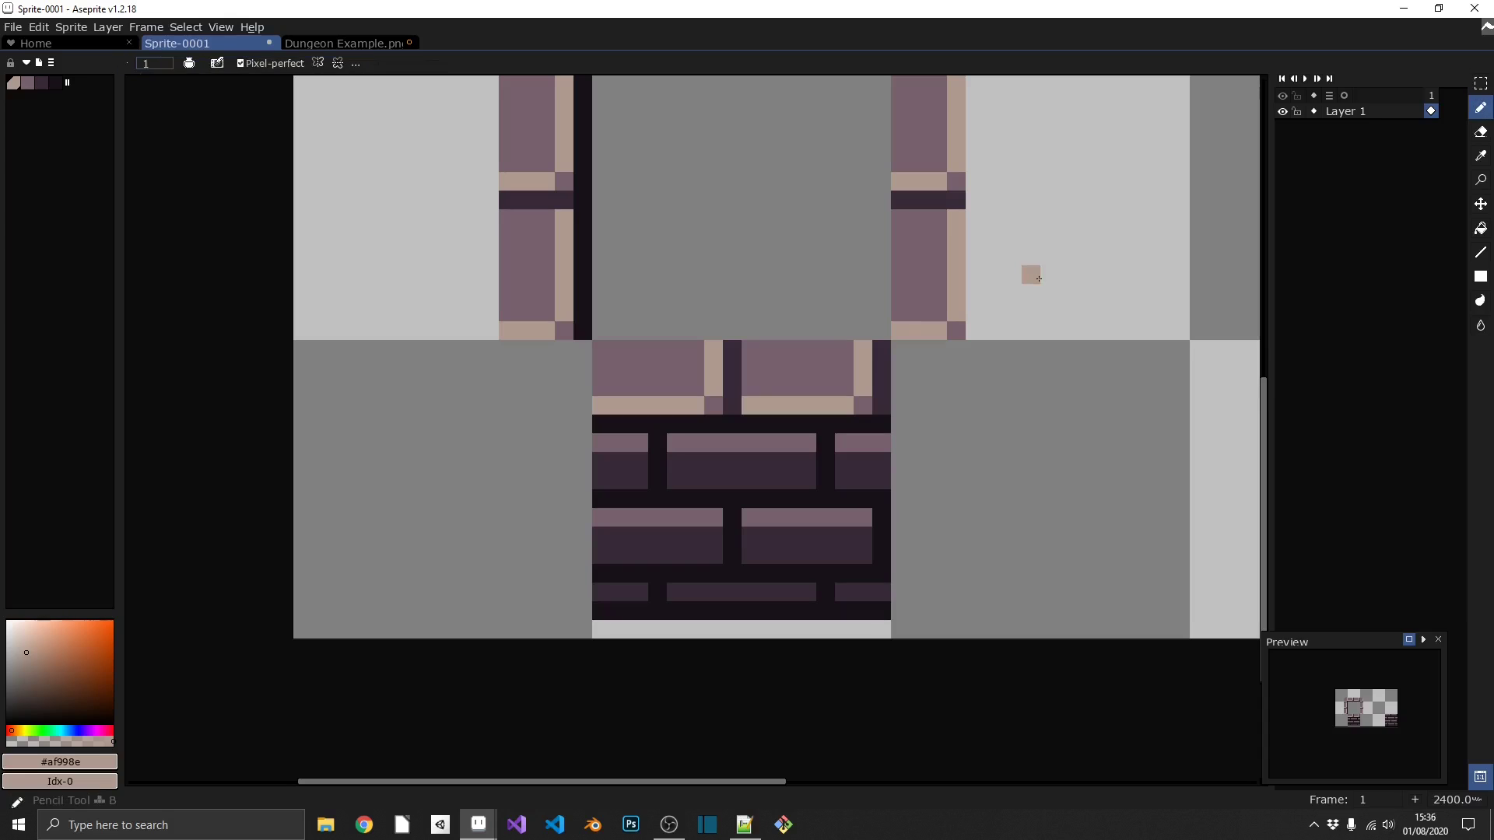
alt+click(831, 427)
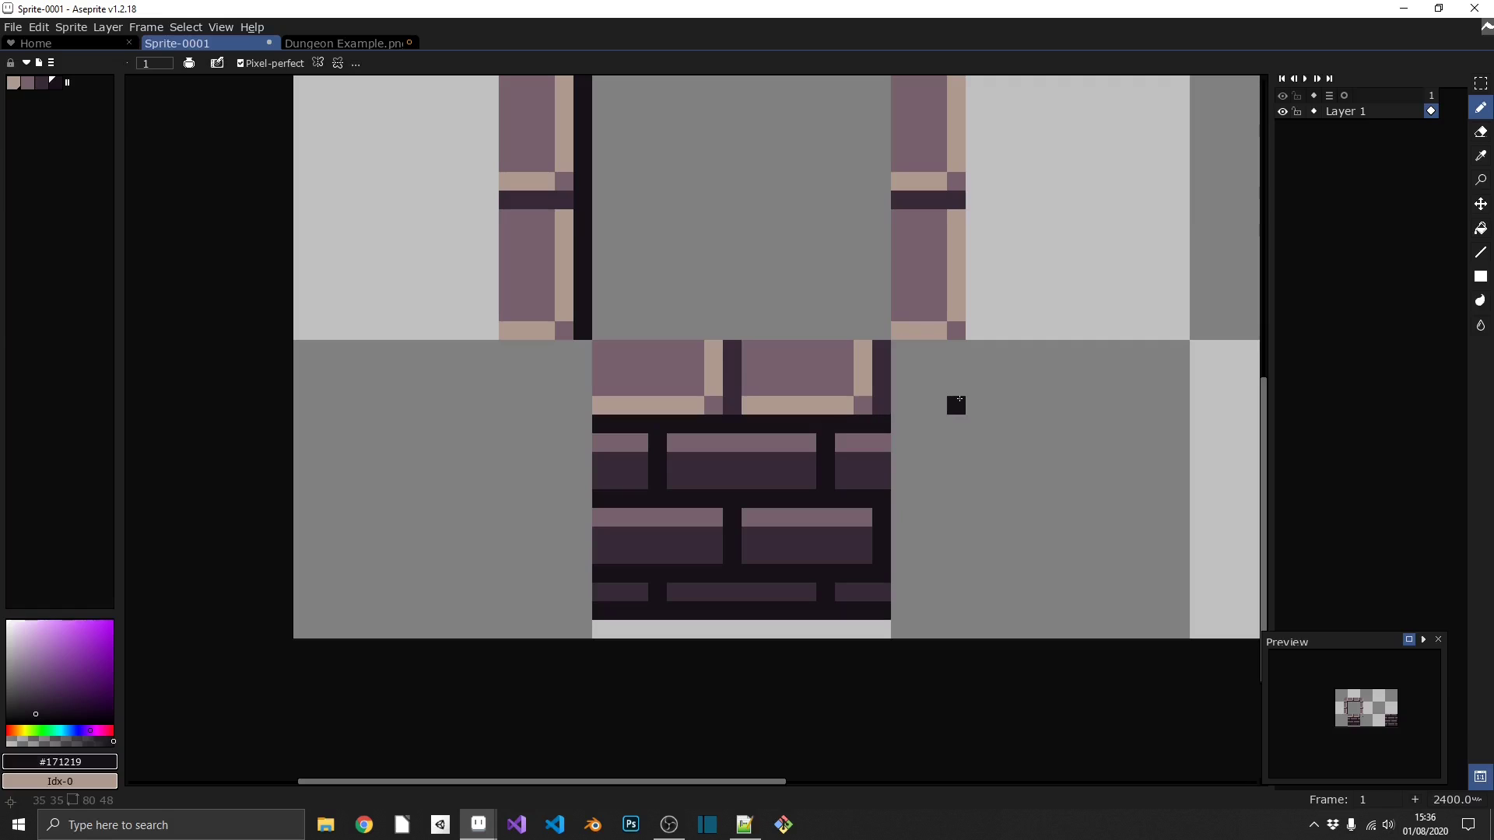
- Shift the right end of the bottom-middle tile's second top brick 1 pixel right over the dark joint and fill the gap
key(m)
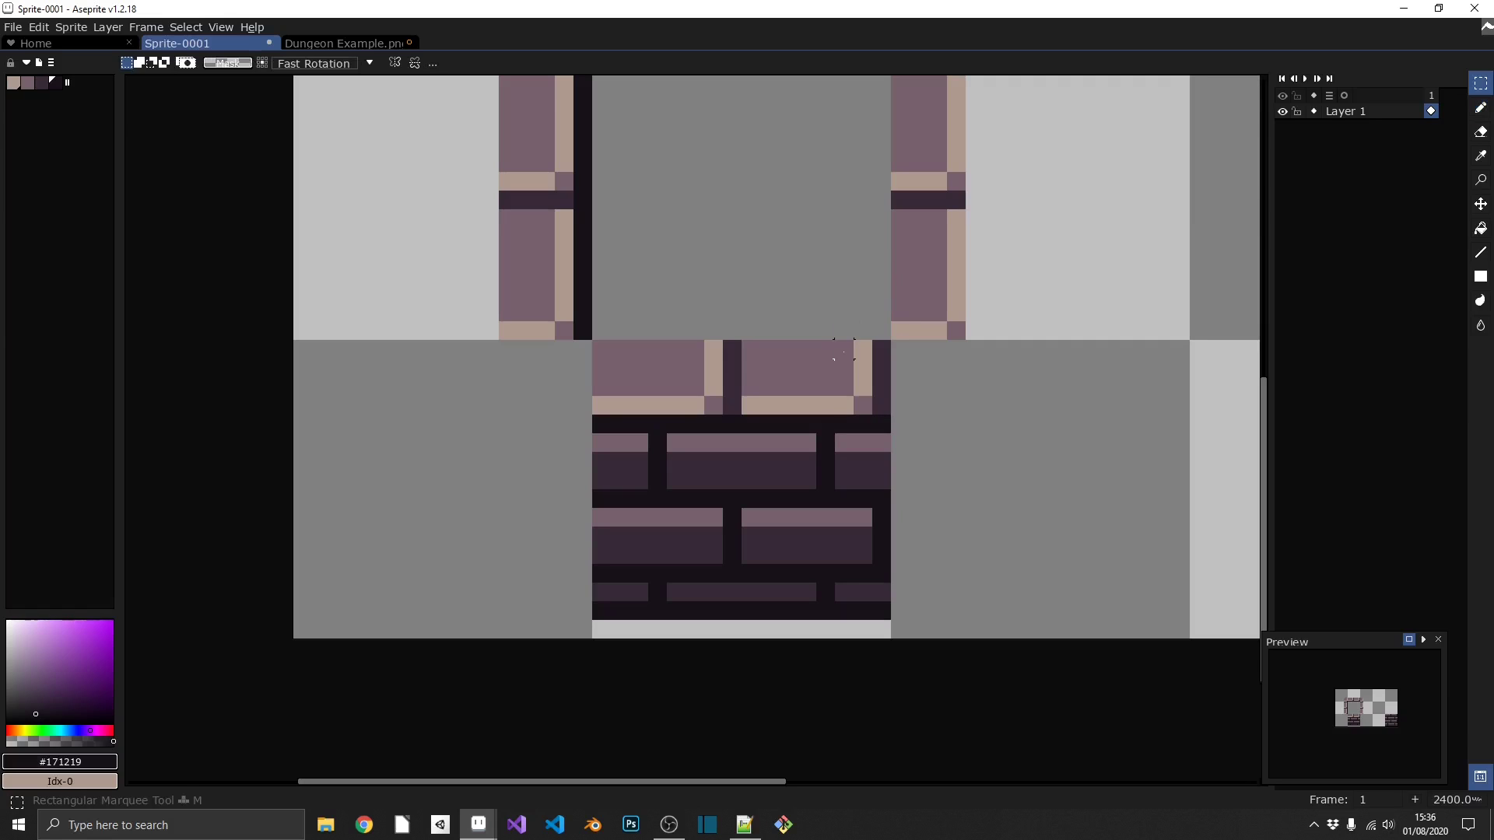
drag(837, 342, 865, 409)
key(Right)
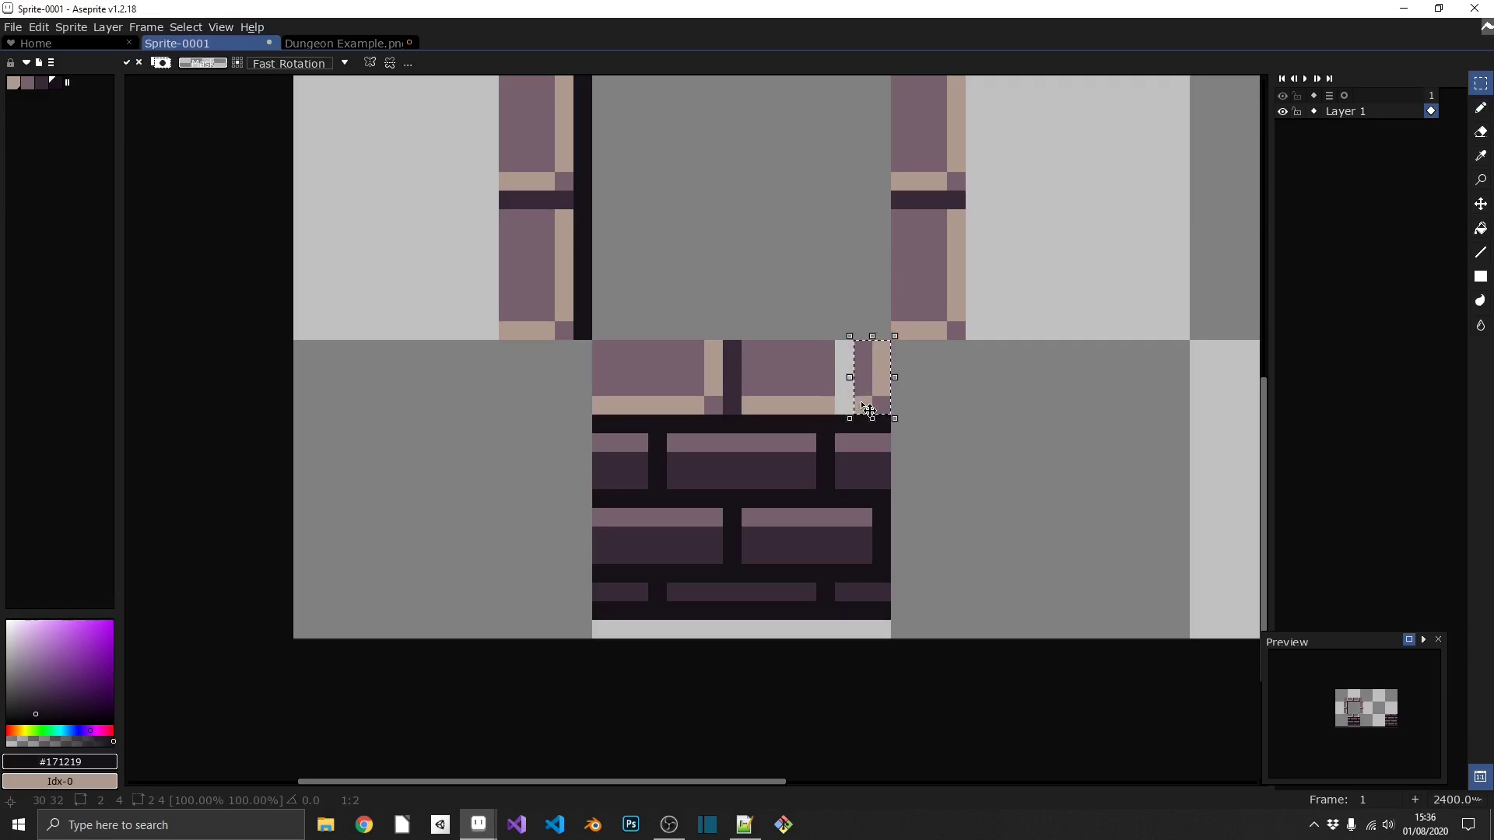
key(ctrl+d)
drag(825, 350, 826, 387)
- Move the joint between the bottom-middle tile's two top bricks 1 pixel right and fill the gap with a copied brick column
drag(713, 349, 730, 405)
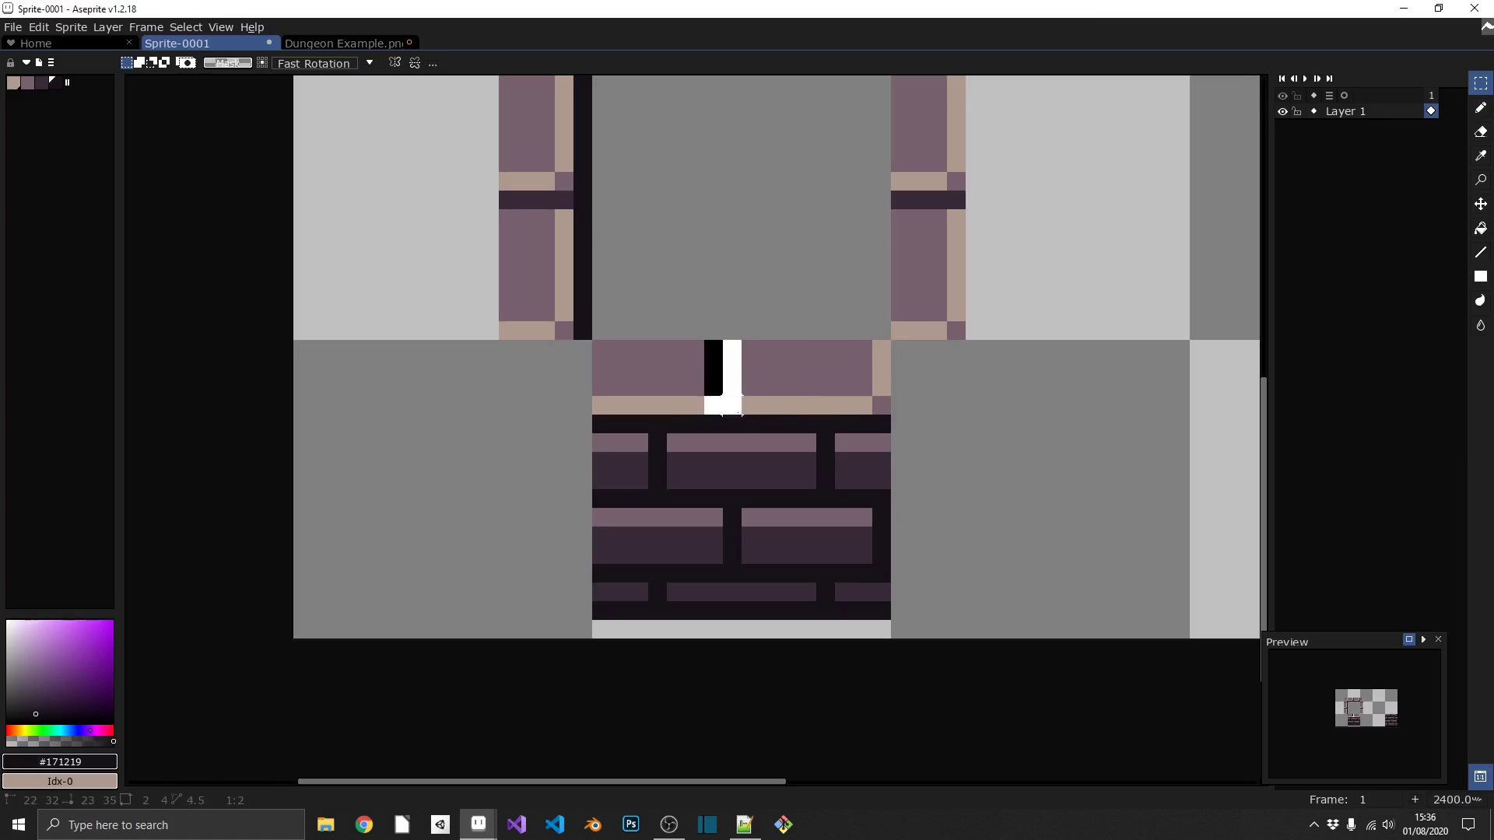
key(Right)
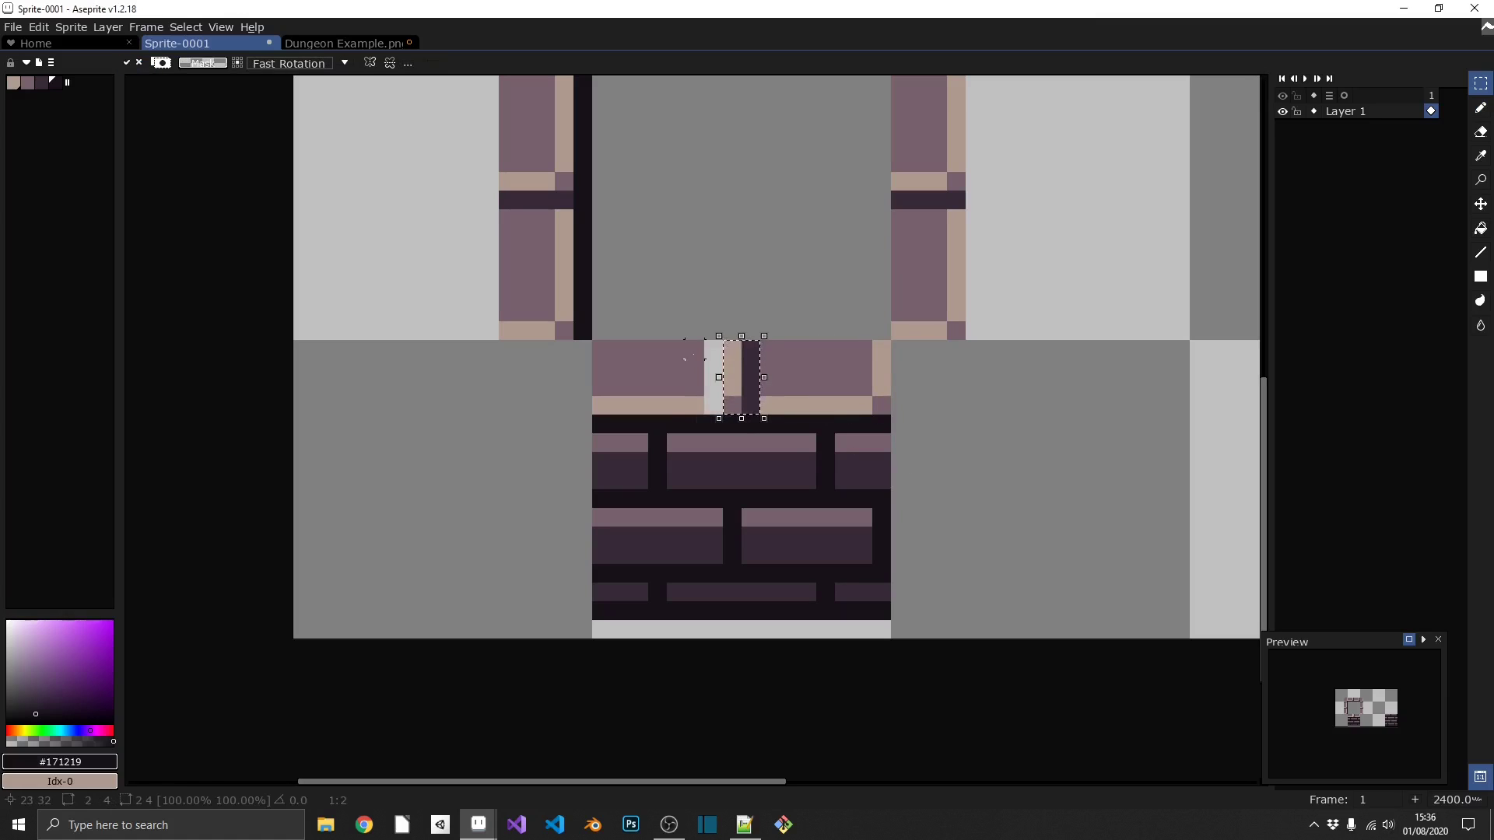
drag(695, 350, 700, 406)
key(ctrl+c)
key(ctrl+v)
key(Right)
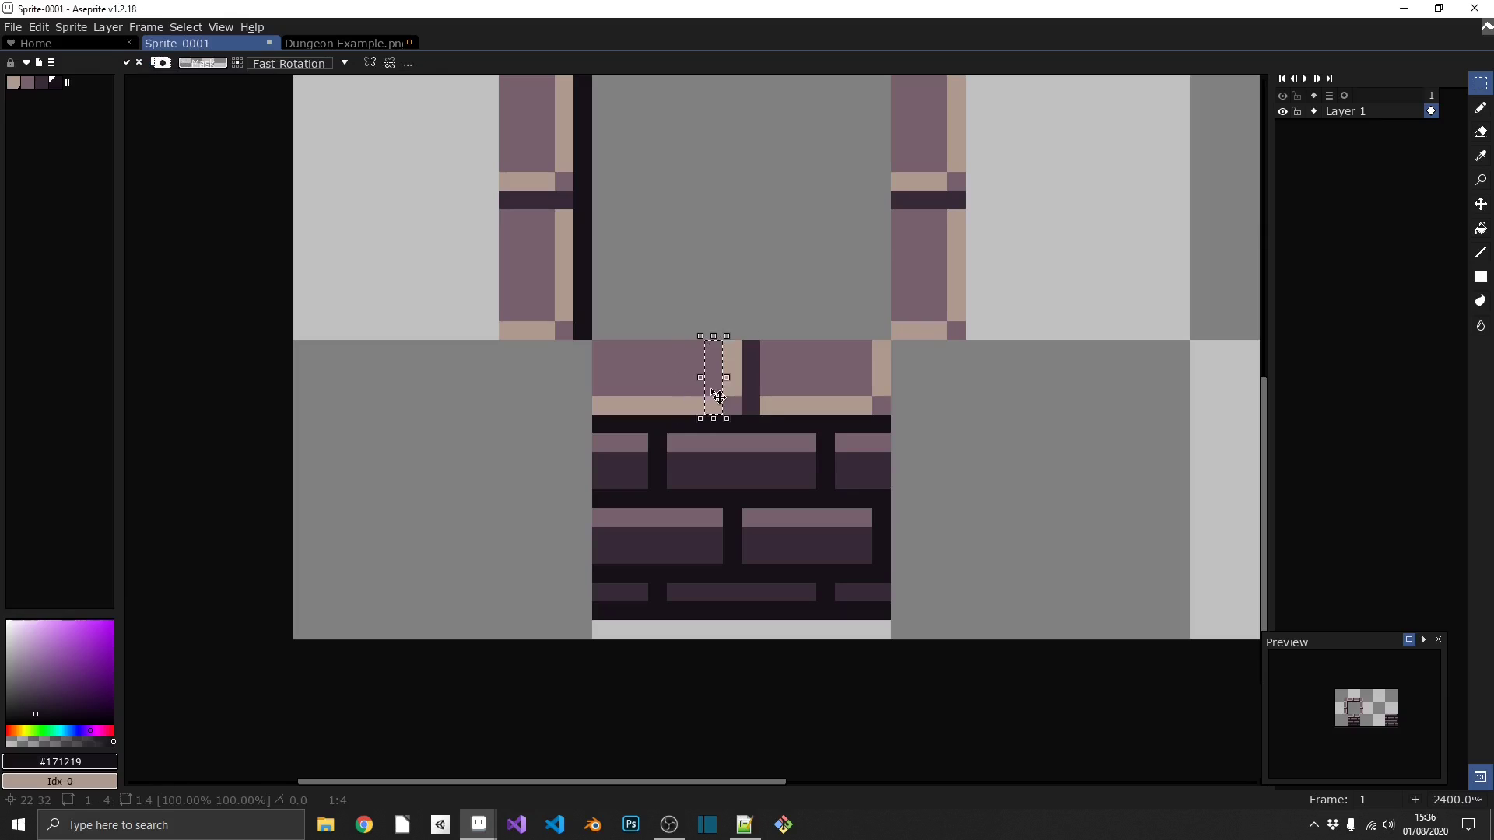
key(Return)
scroll(789, 370, down, 3)
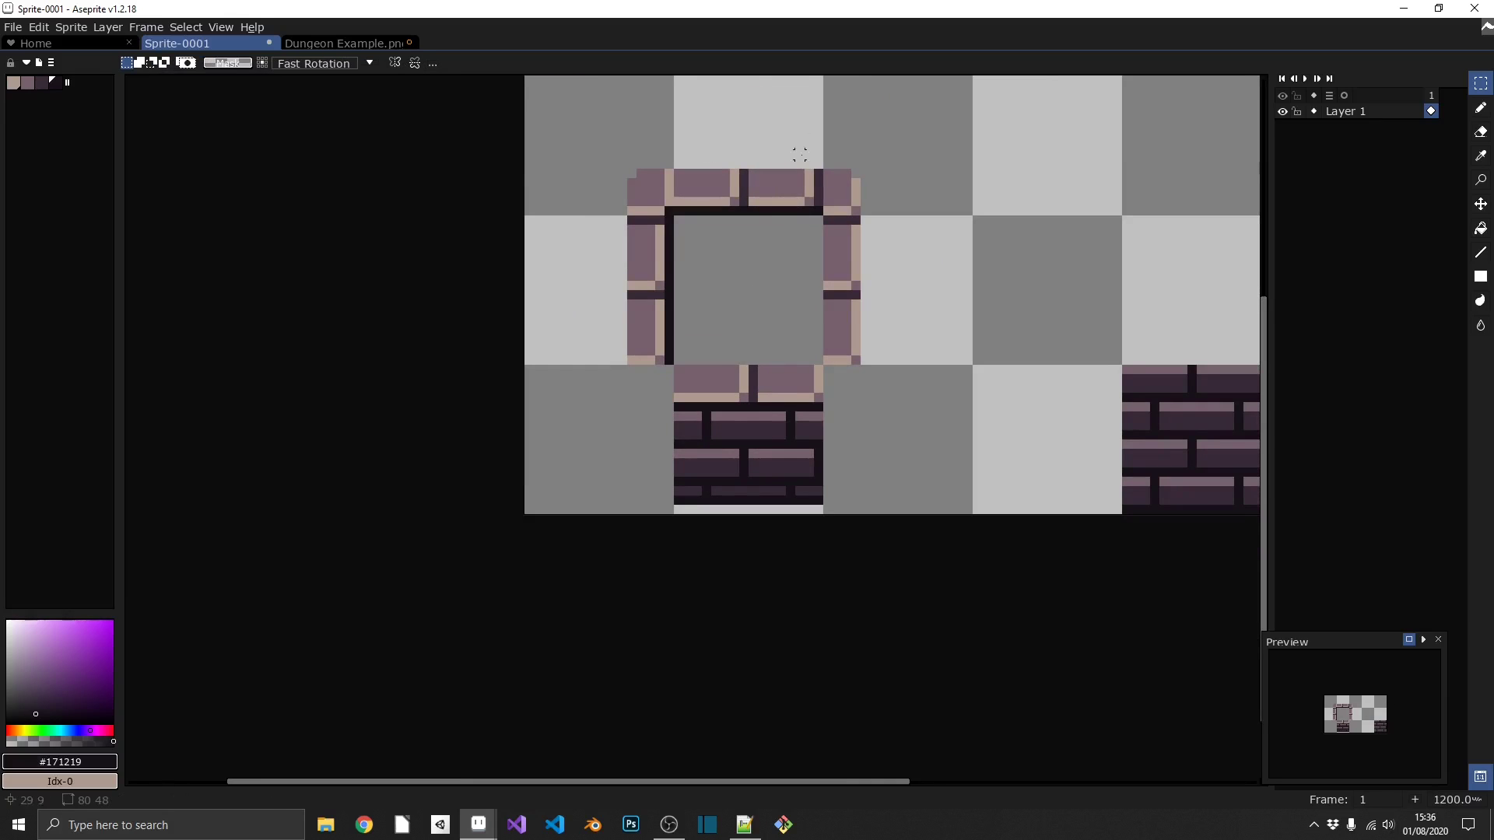
- Draw 4-pixel #382a38 joint lines down the left edge and along the top edge of the bottom-right cell
scroll(837, 405, up, 3)
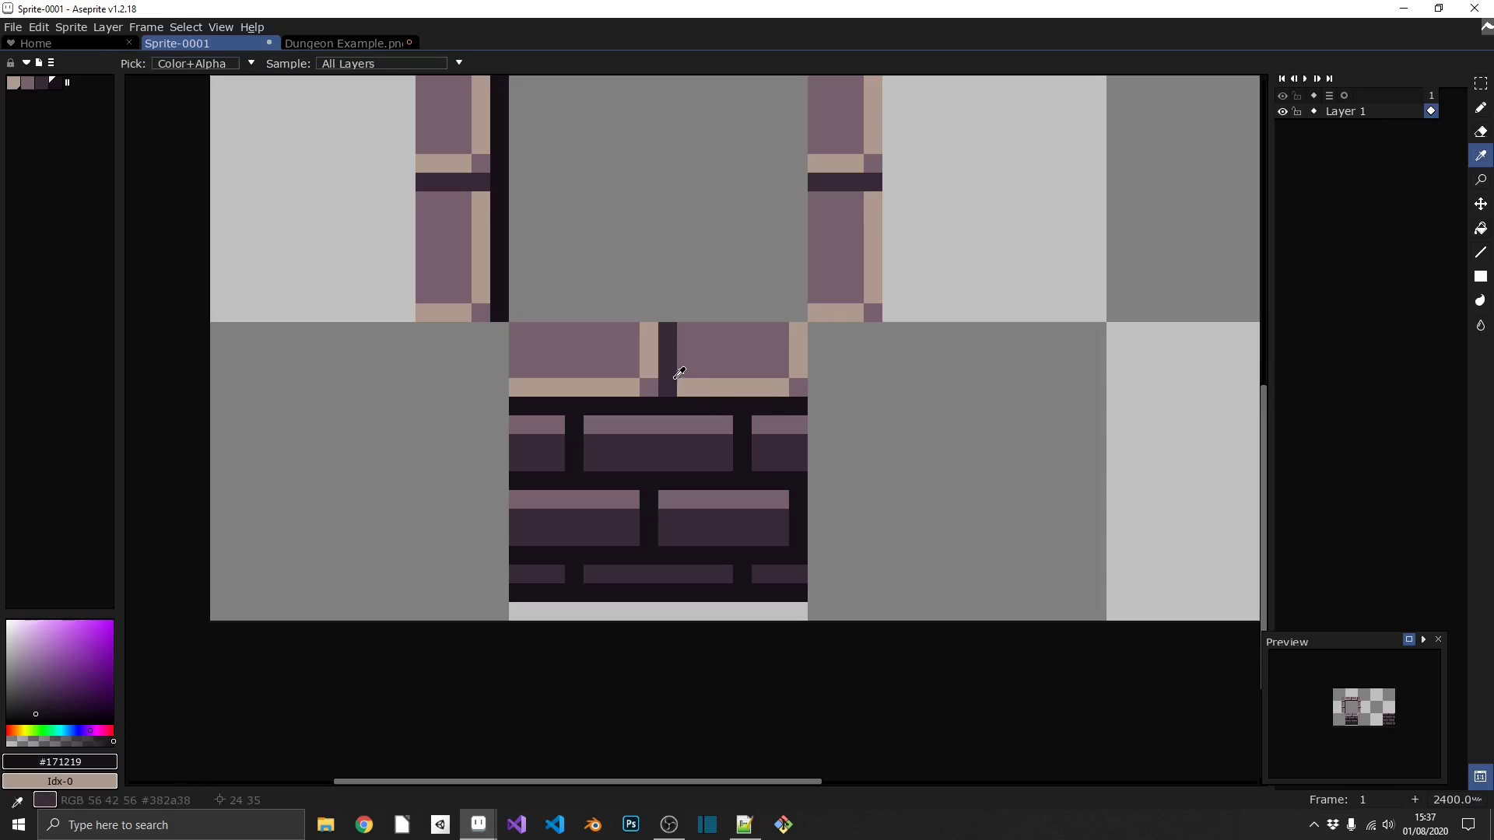
alt+click(671, 377)
key(b)
click(817, 331)
shift+click(817, 387)
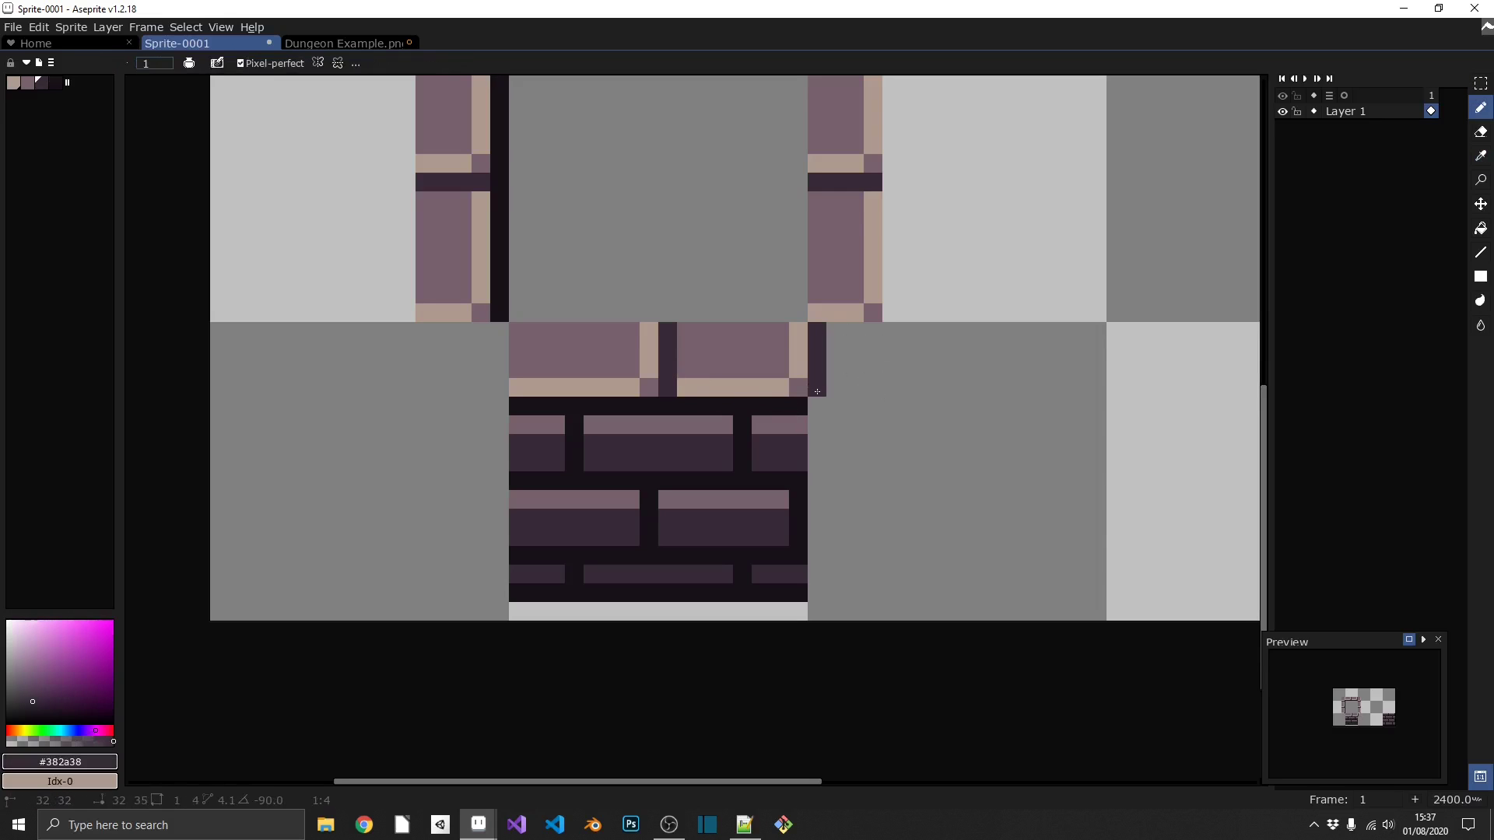
click(817, 332)
shift+click(864, 332)
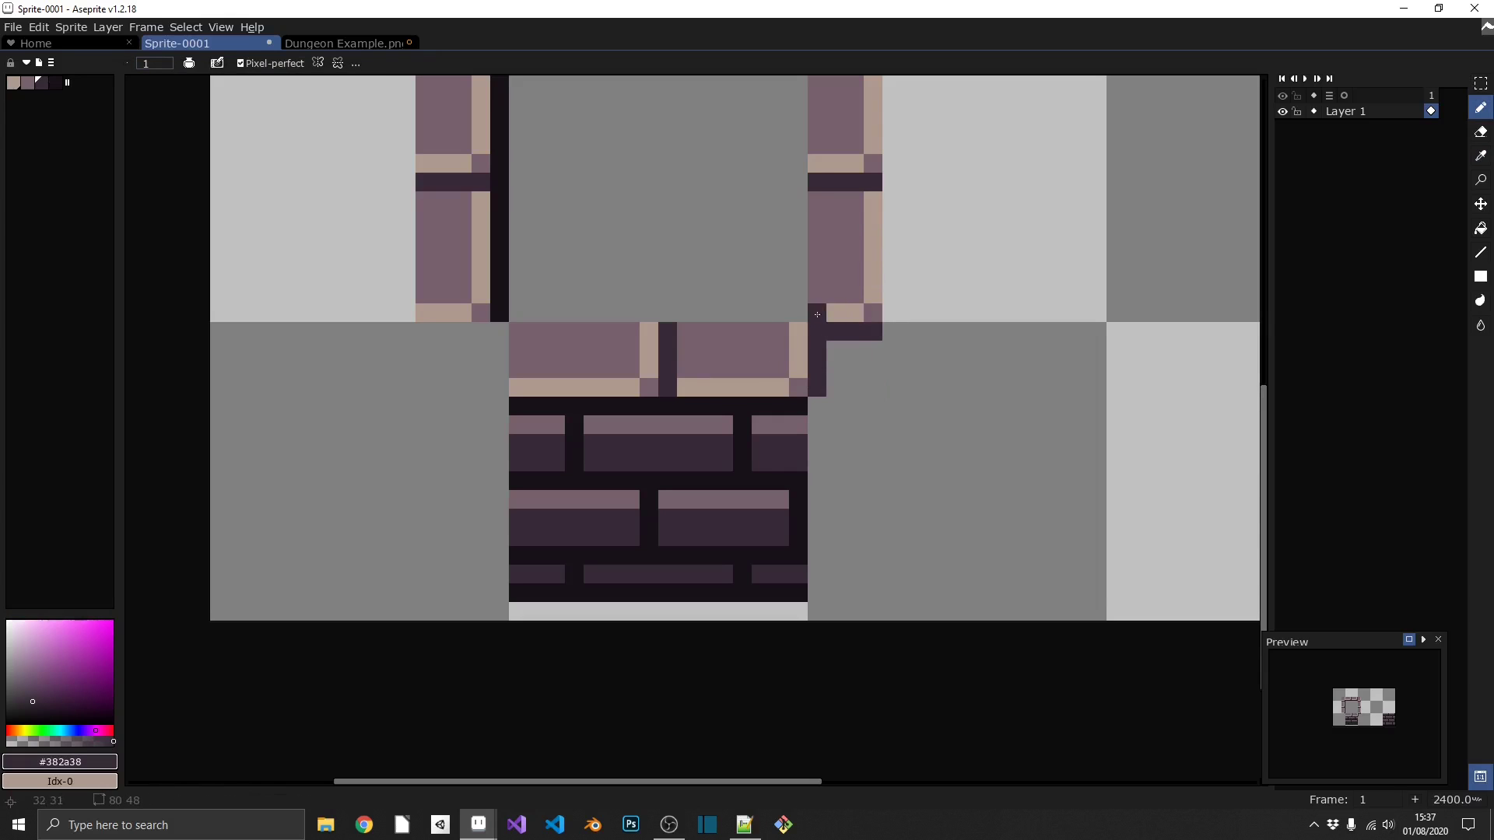
- Paint the bottom-right corner brick inside the joint lines in #77606d with #af998e highlights along its right and lower edges
alt+click(840, 291)
mouse_move(836, 351)
mouse_down()
mouse_move(873, 350)
mouse_move(873, 388)
mouse_move(854, 393)
mouse_move(837, 369)
mouse_move(859, 372)
mouse_up()
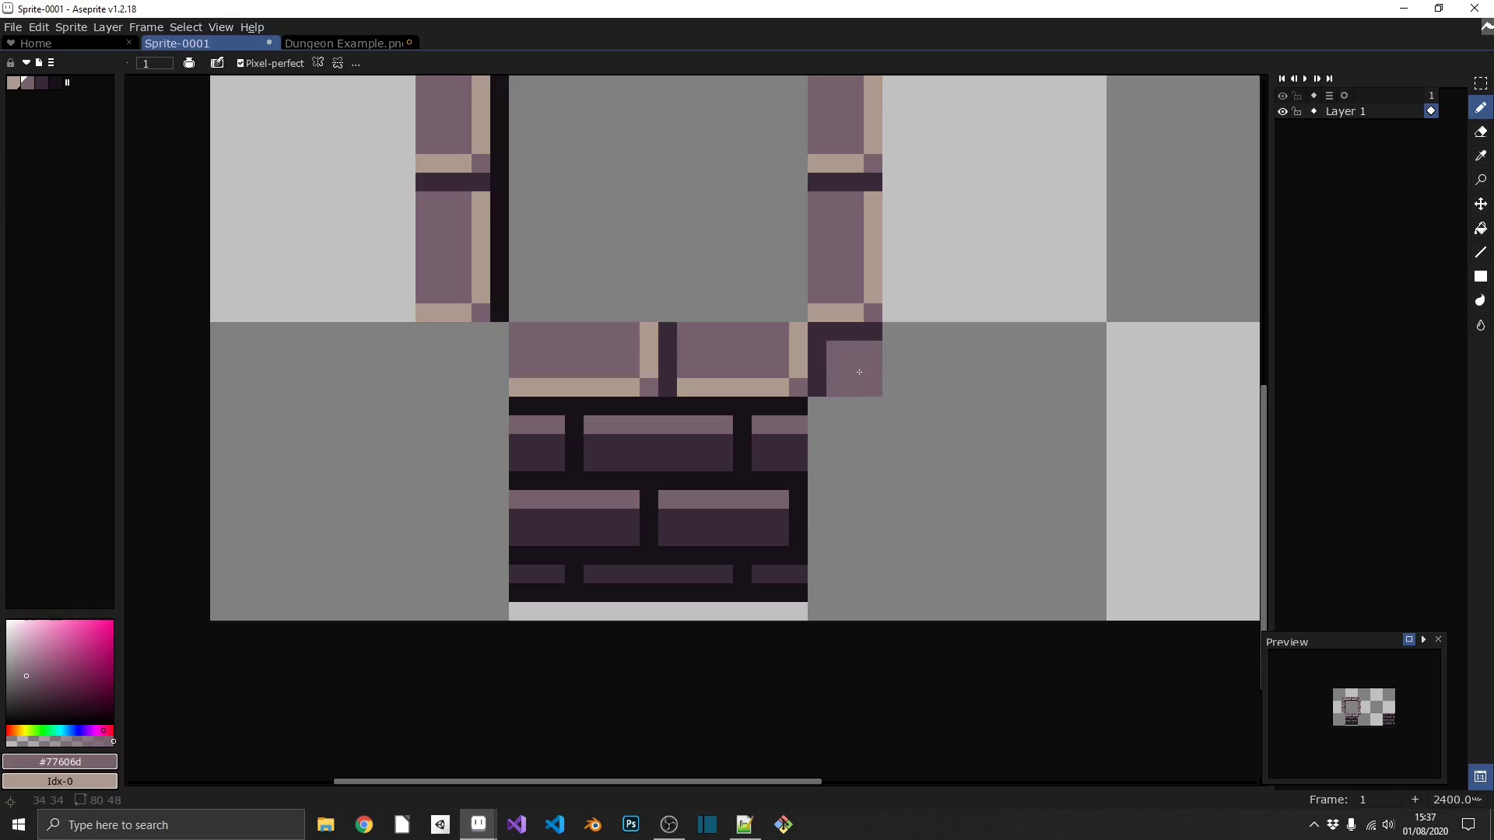
alt+click(873, 277)
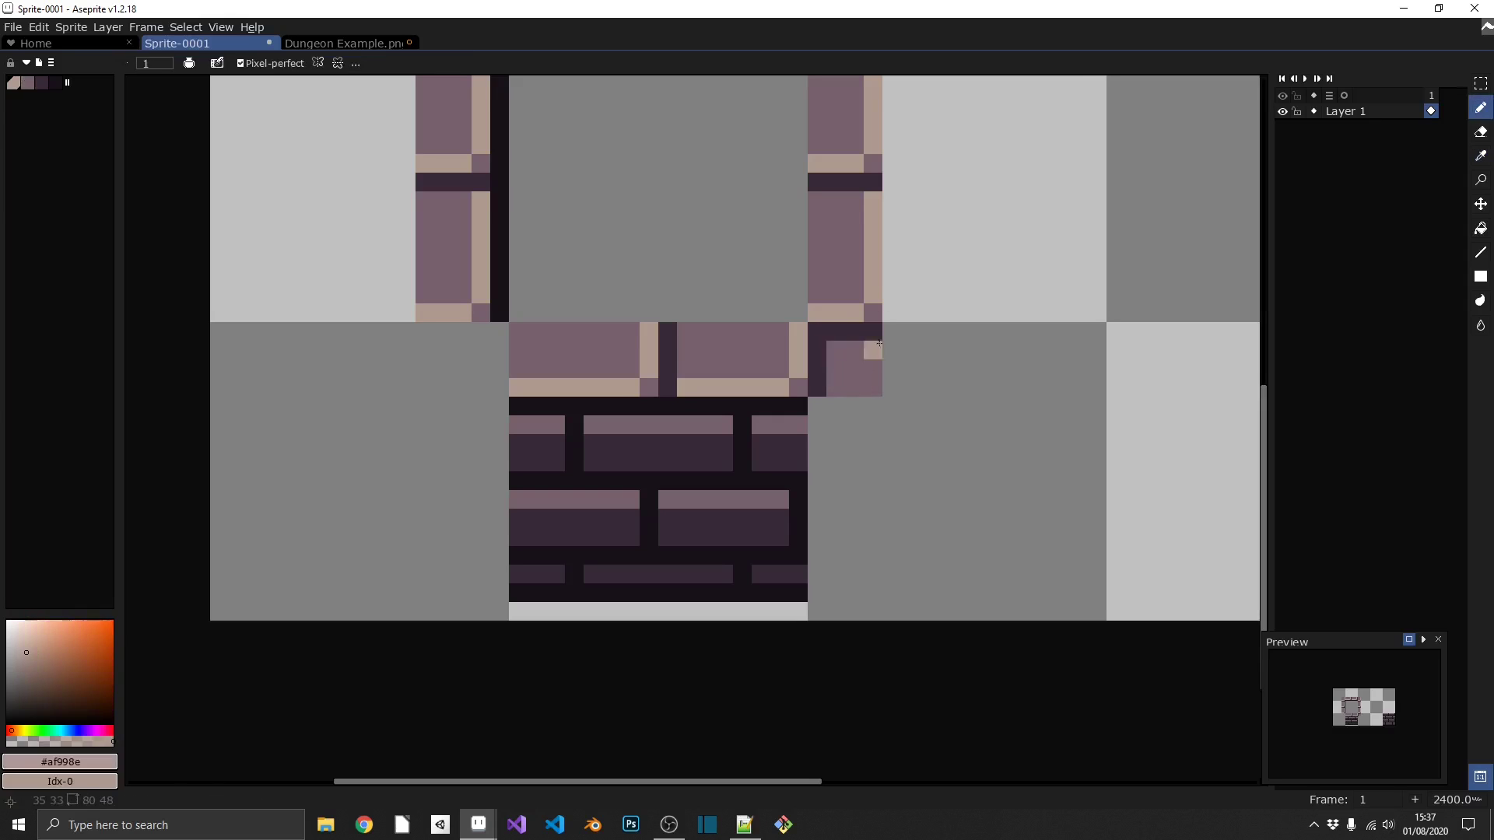
mouse_move(873, 348)
mouse_down()
mouse_move(870, 373)
mouse_move(836, 388)
mouse_up()
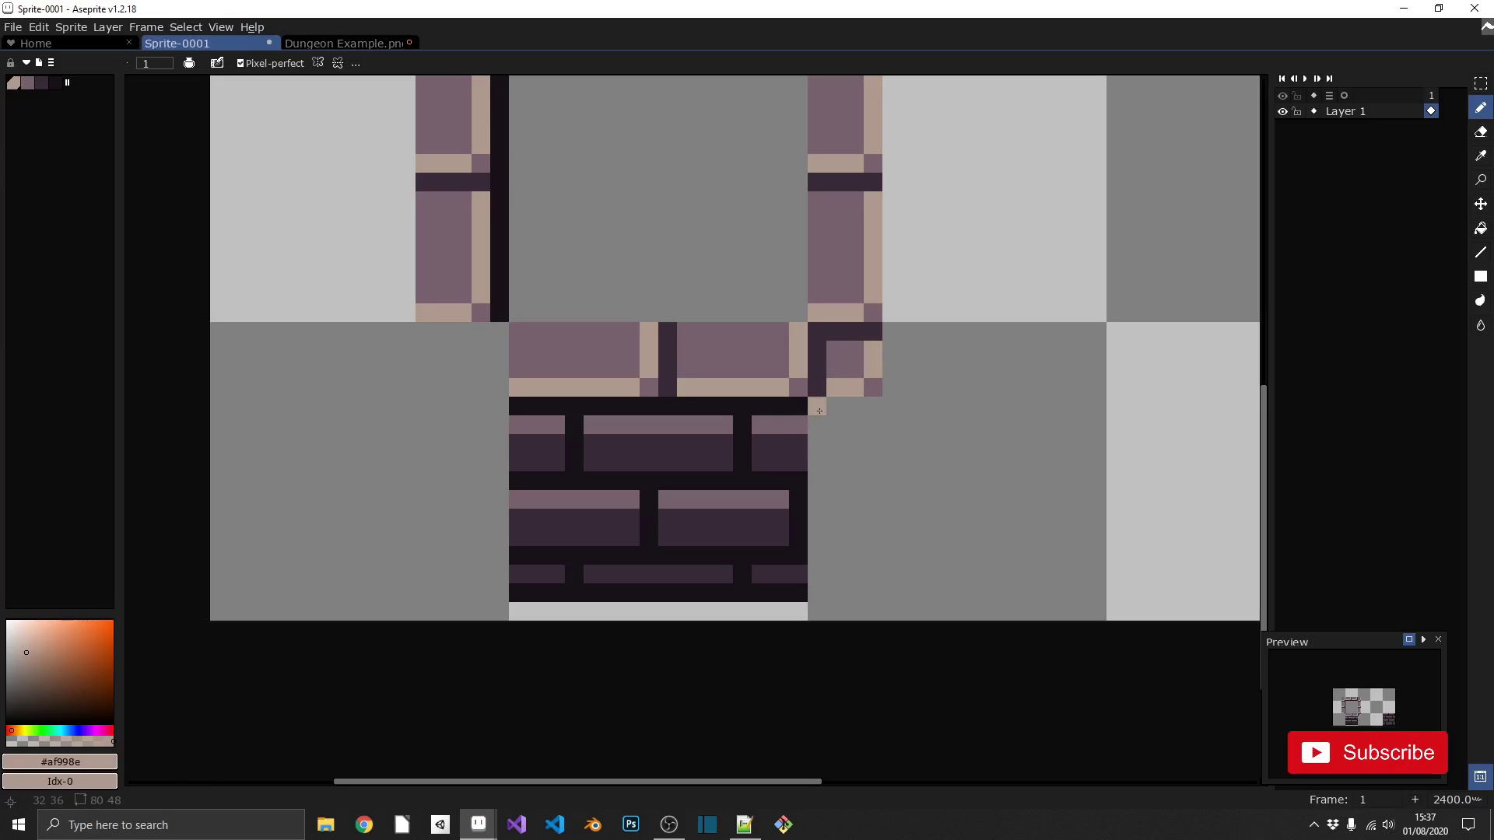
click(880, 391)
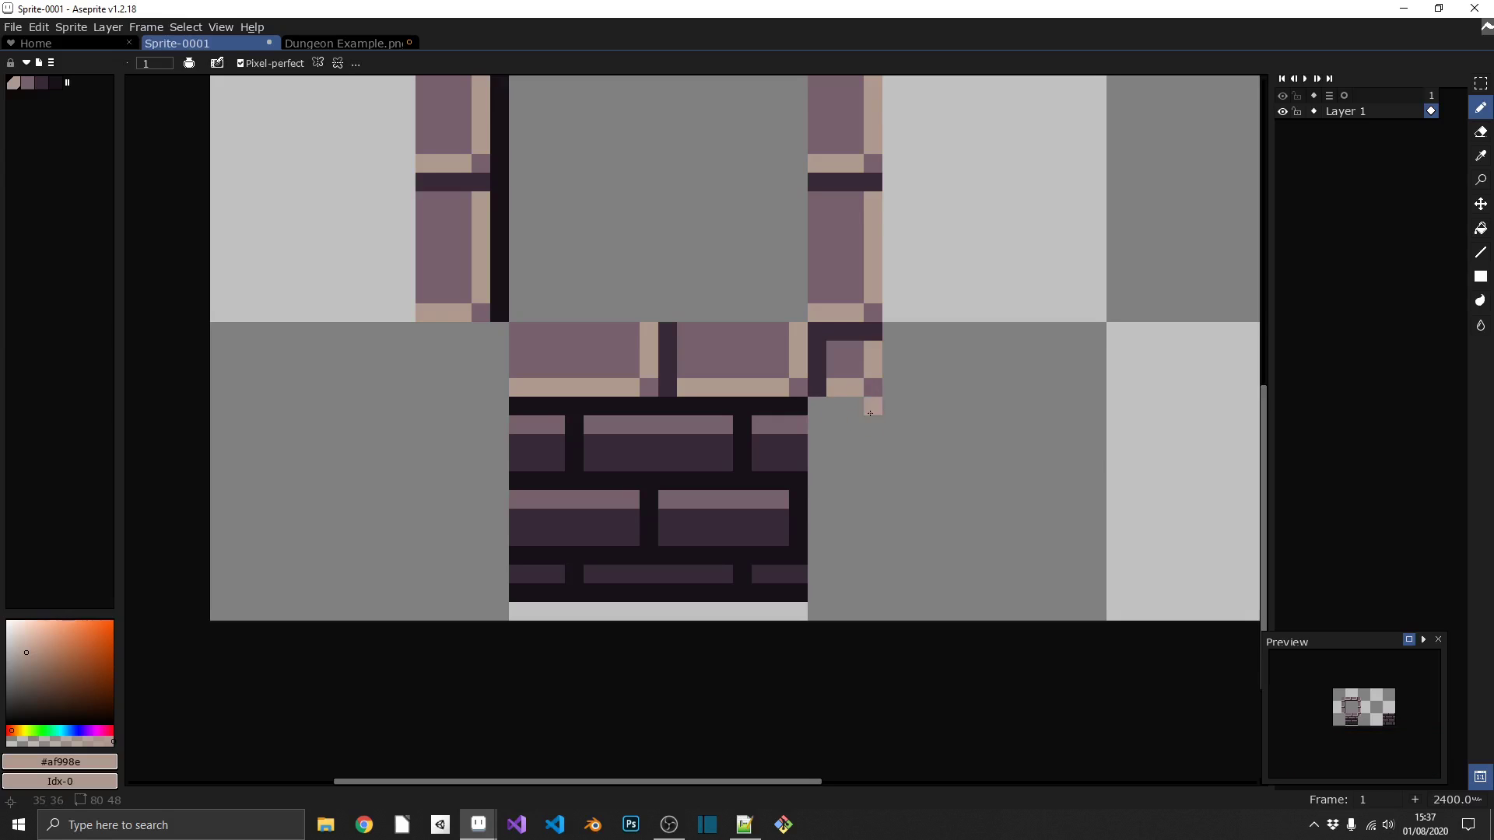
- Round the bottom-right corner brick with a #171219 corner pixel and extend the dark line 3 pixels beneath it
key(i)
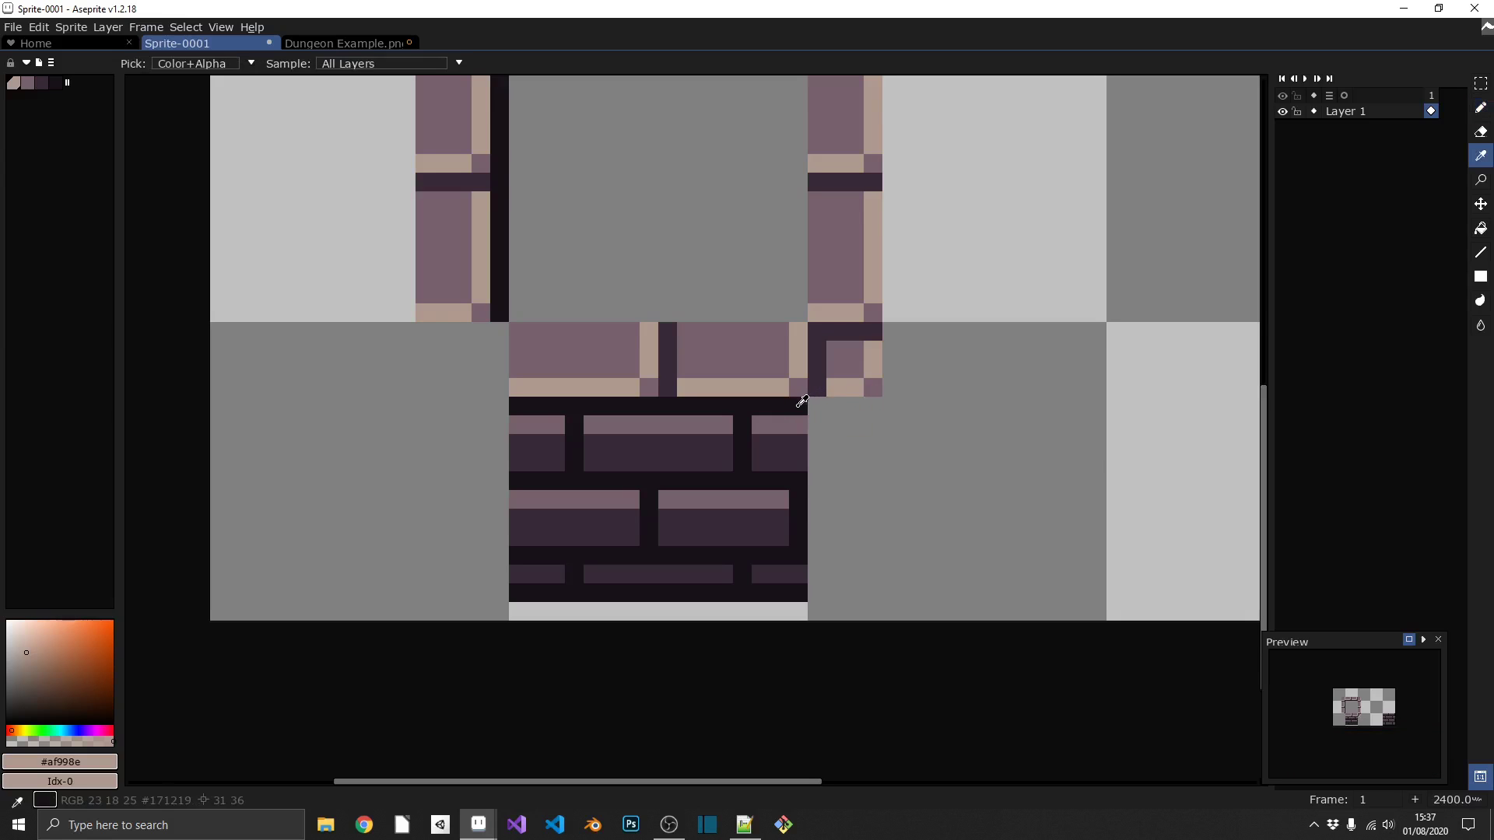
click(801, 401)
key(b)
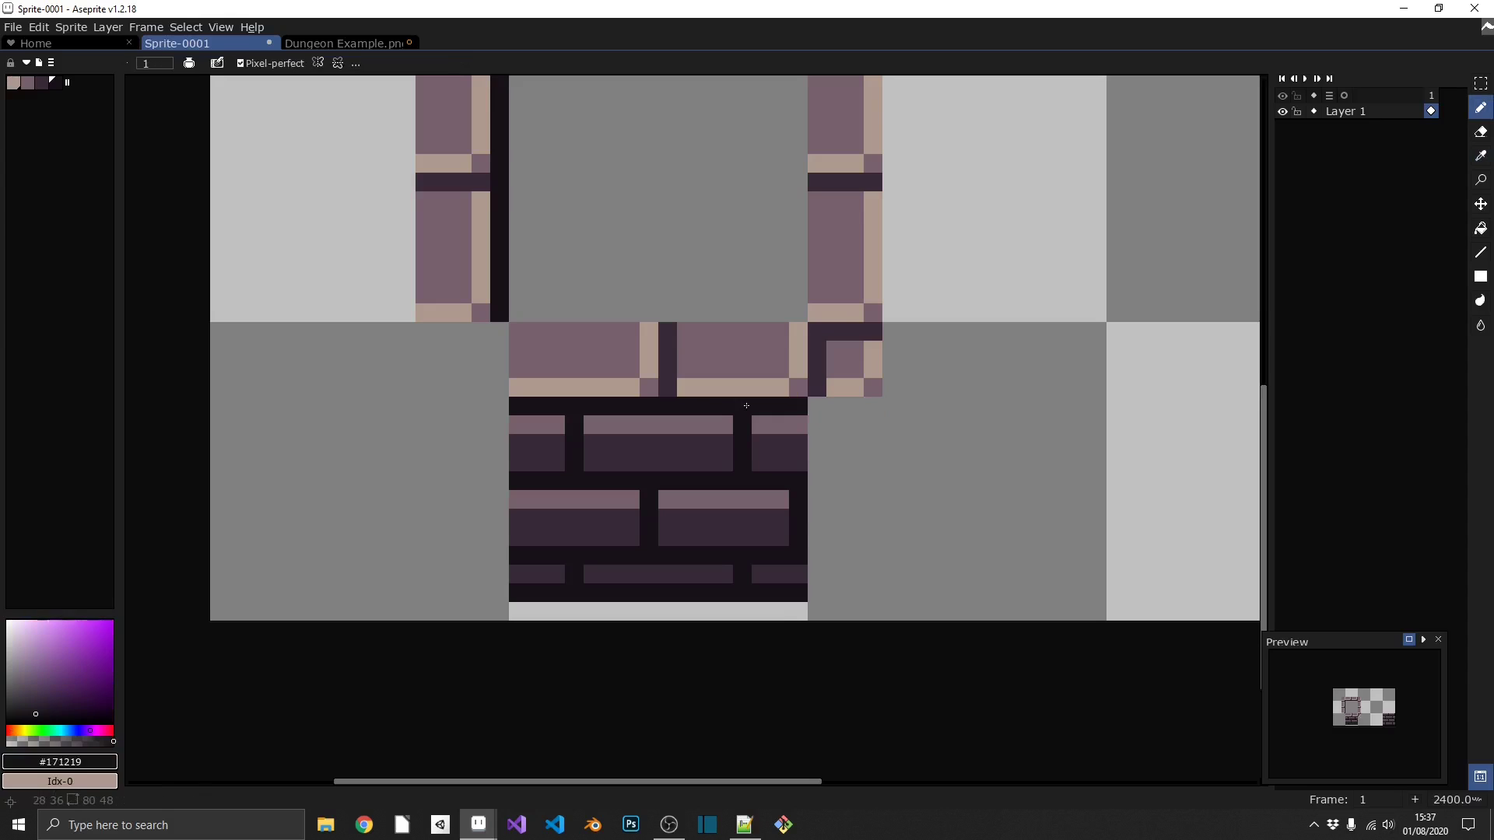
click(874, 392)
drag(854, 408, 816, 407)
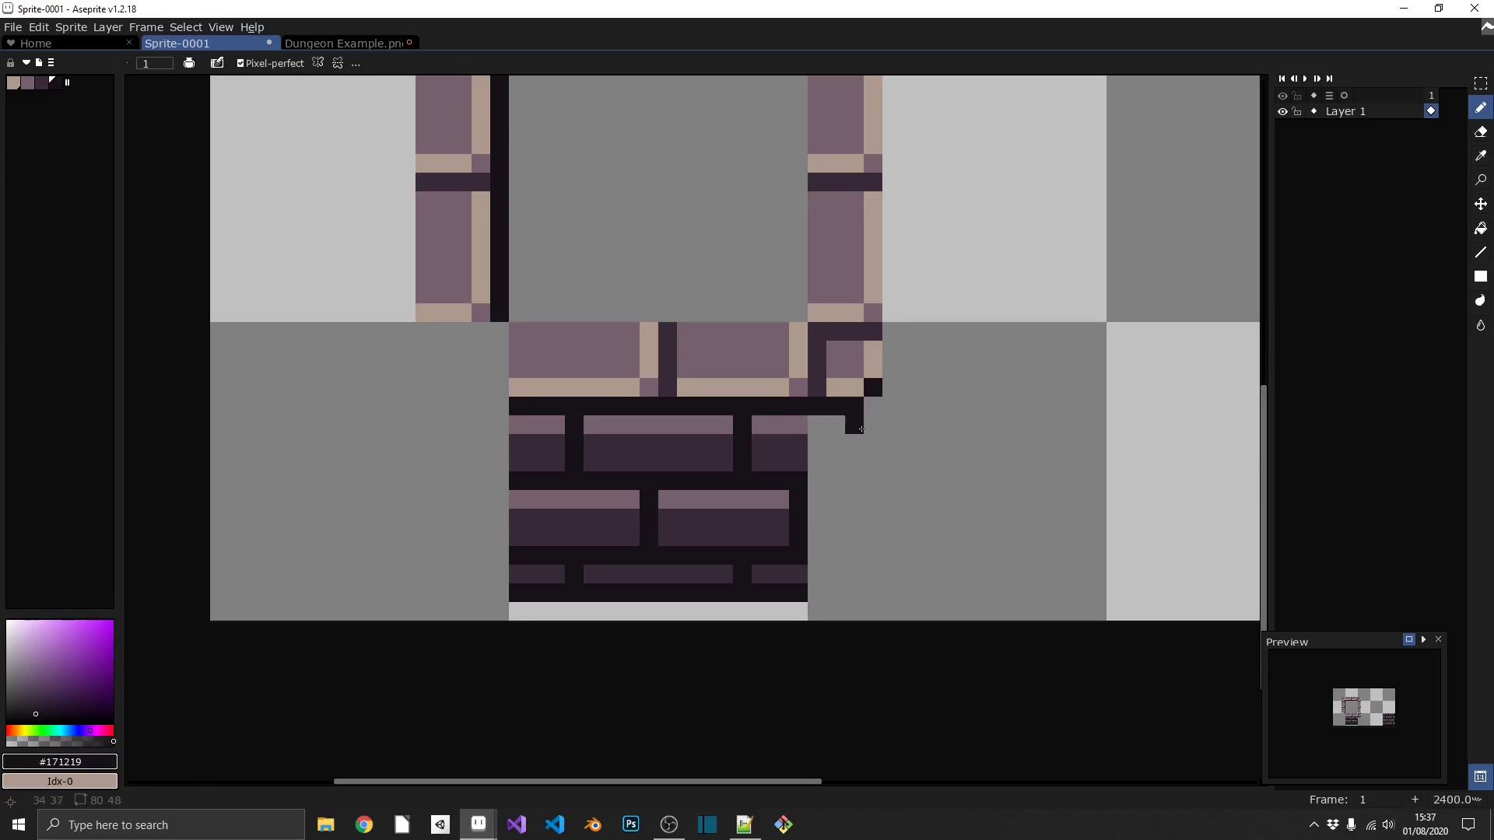
- Extend the three lower mortar lines 3 pixels into the bottom-right cell in #171219, each with an edge pixel stepped up one row
scroll(854, 437, down, 2)
click(827, 525)
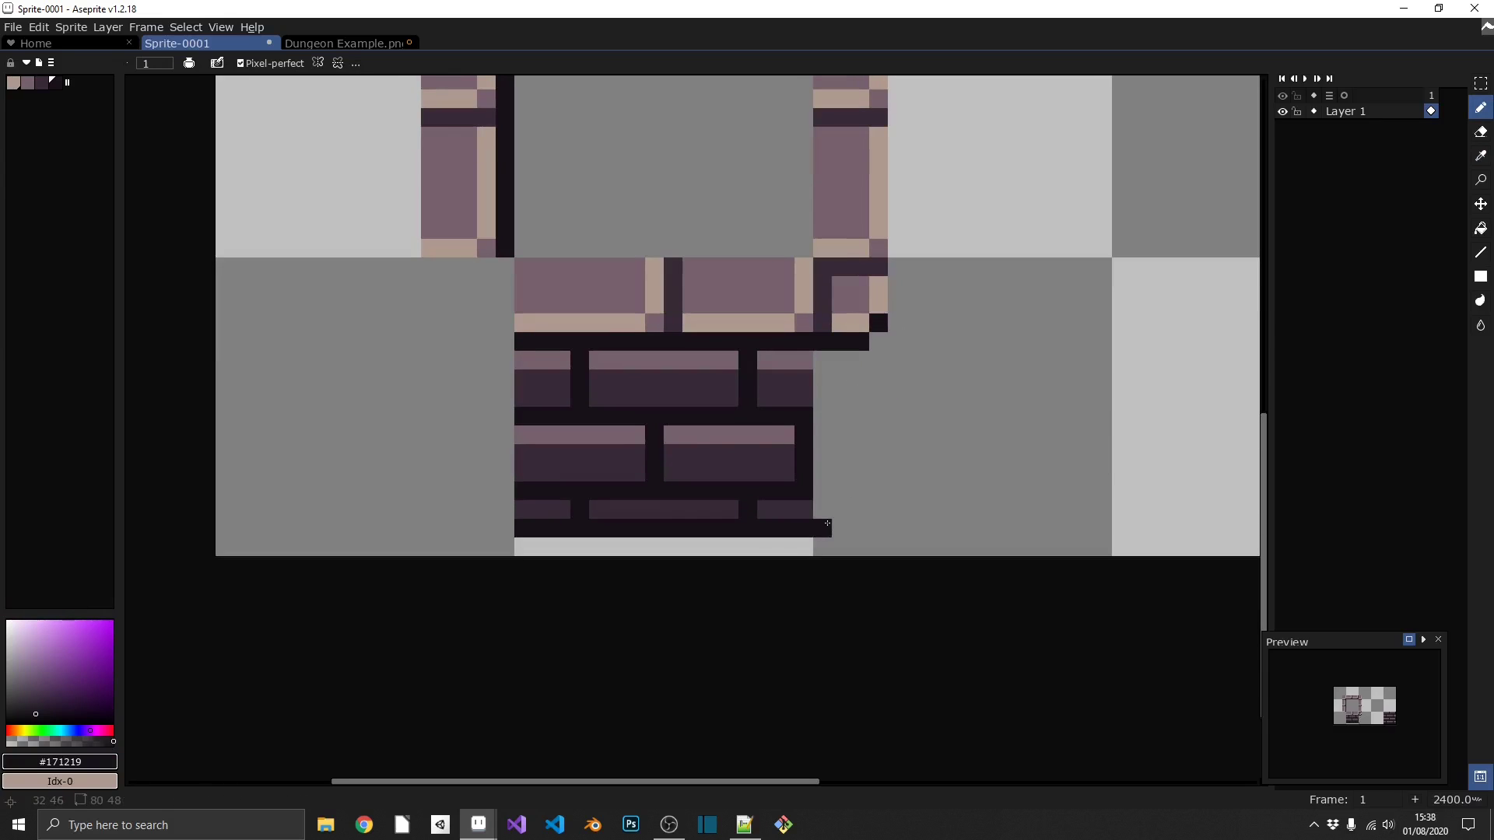
click(841, 528)
click(860, 528)
click(884, 503)
click(823, 491)
click(841, 491)
click(860, 491)
click(879, 472)
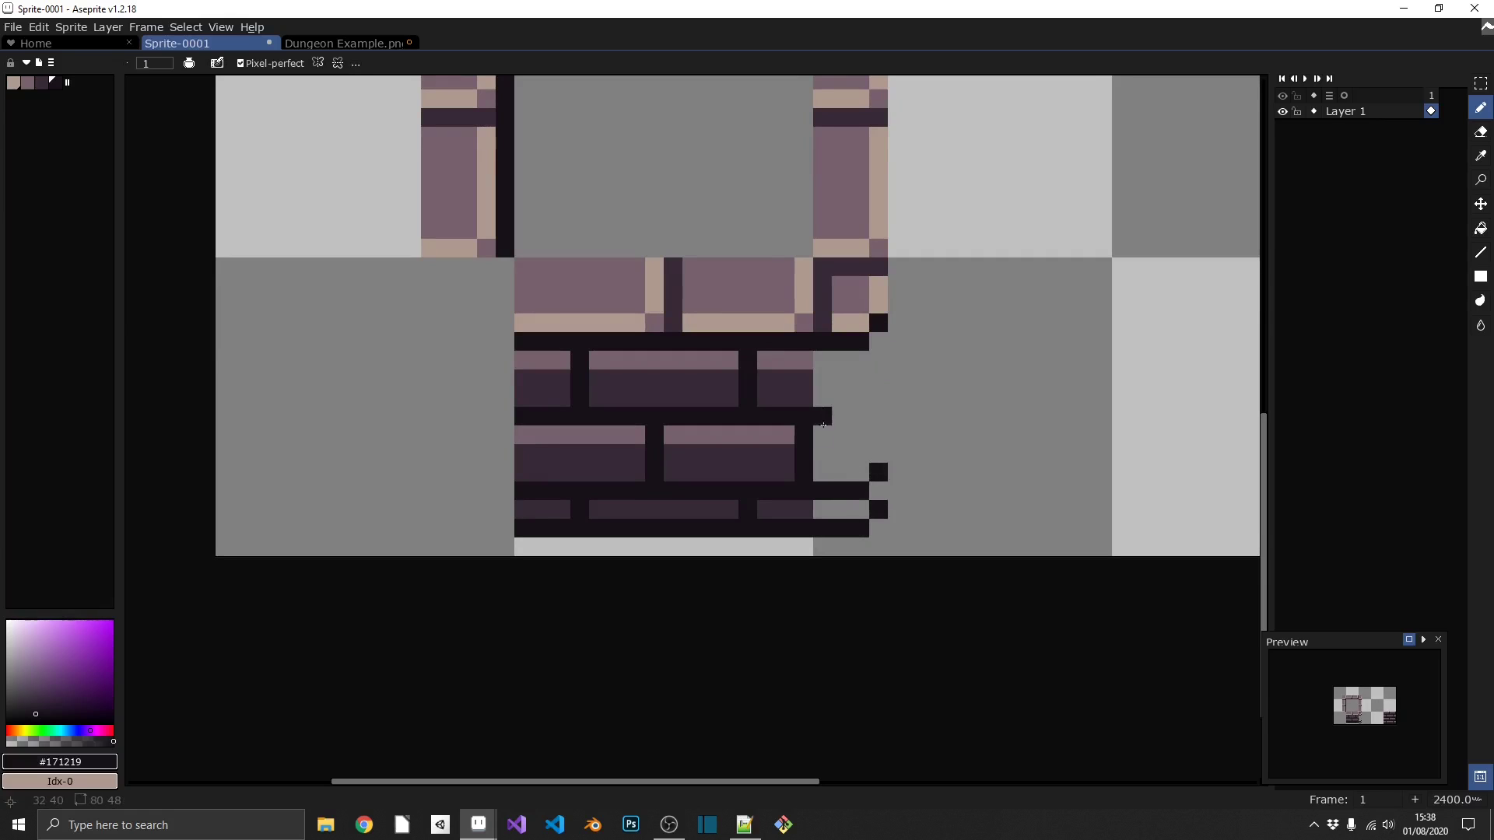
click(841, 416)
click(860, 416)
click(879, 398)
- Fill the wall bricks between the bottom-right cell's mortar lines with #382a38, including the pixels on their outer edge
alt+click(809, 384)
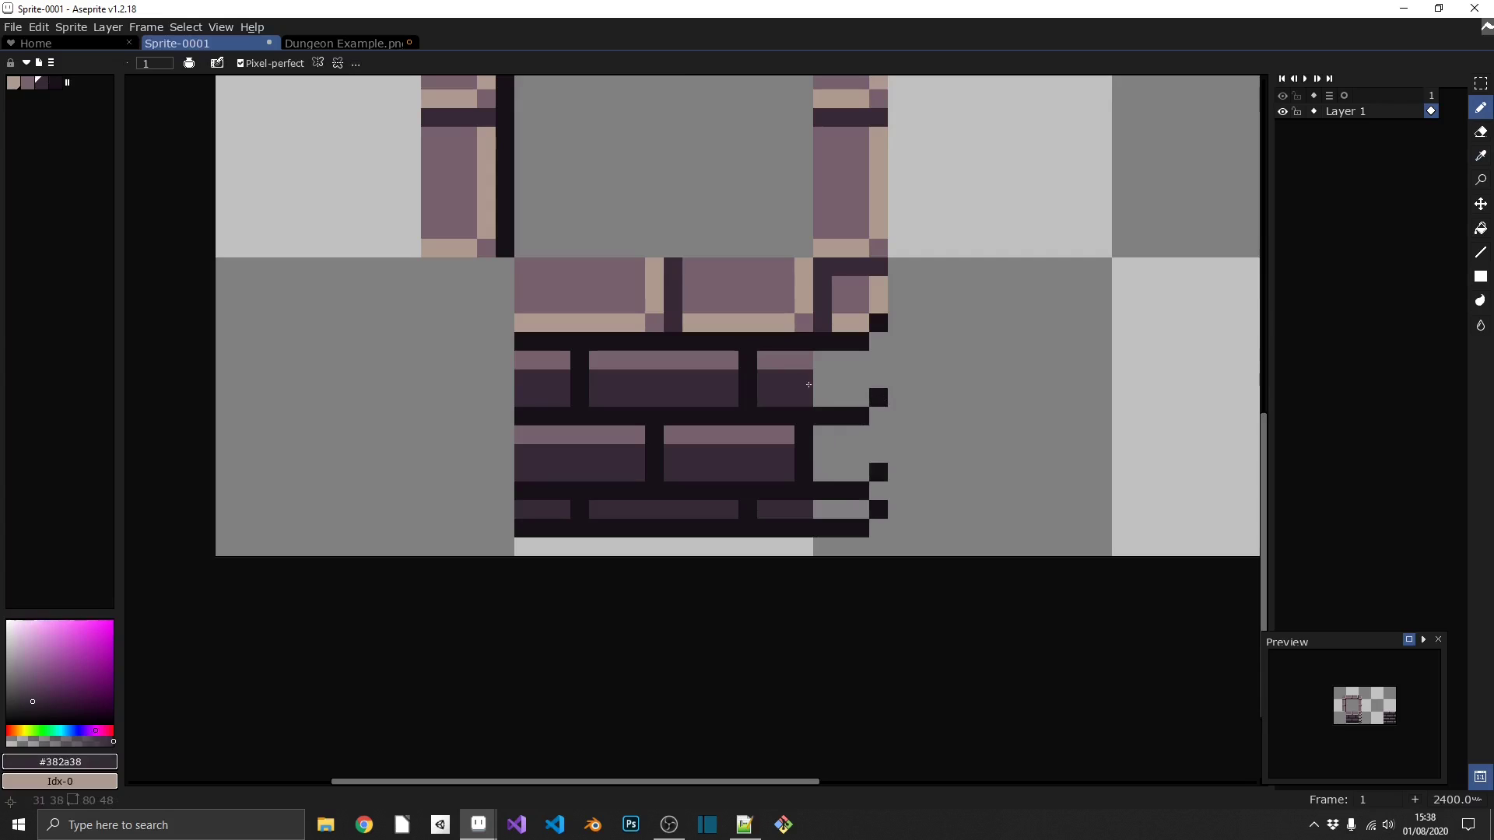
click(823, 378)
click(841, 378)
click(860, 379)
mouse_move(860, 397)
mouse_down()
mouse_move(823, 397)
mouse_move(860, 434)
mouse_move(823, 472)
mouse_move(825, 455)
mouse_move(862, 462)
mouse_move(822, 509)
mouse_up()
key(ctrl+z)
key(ctrl+z)
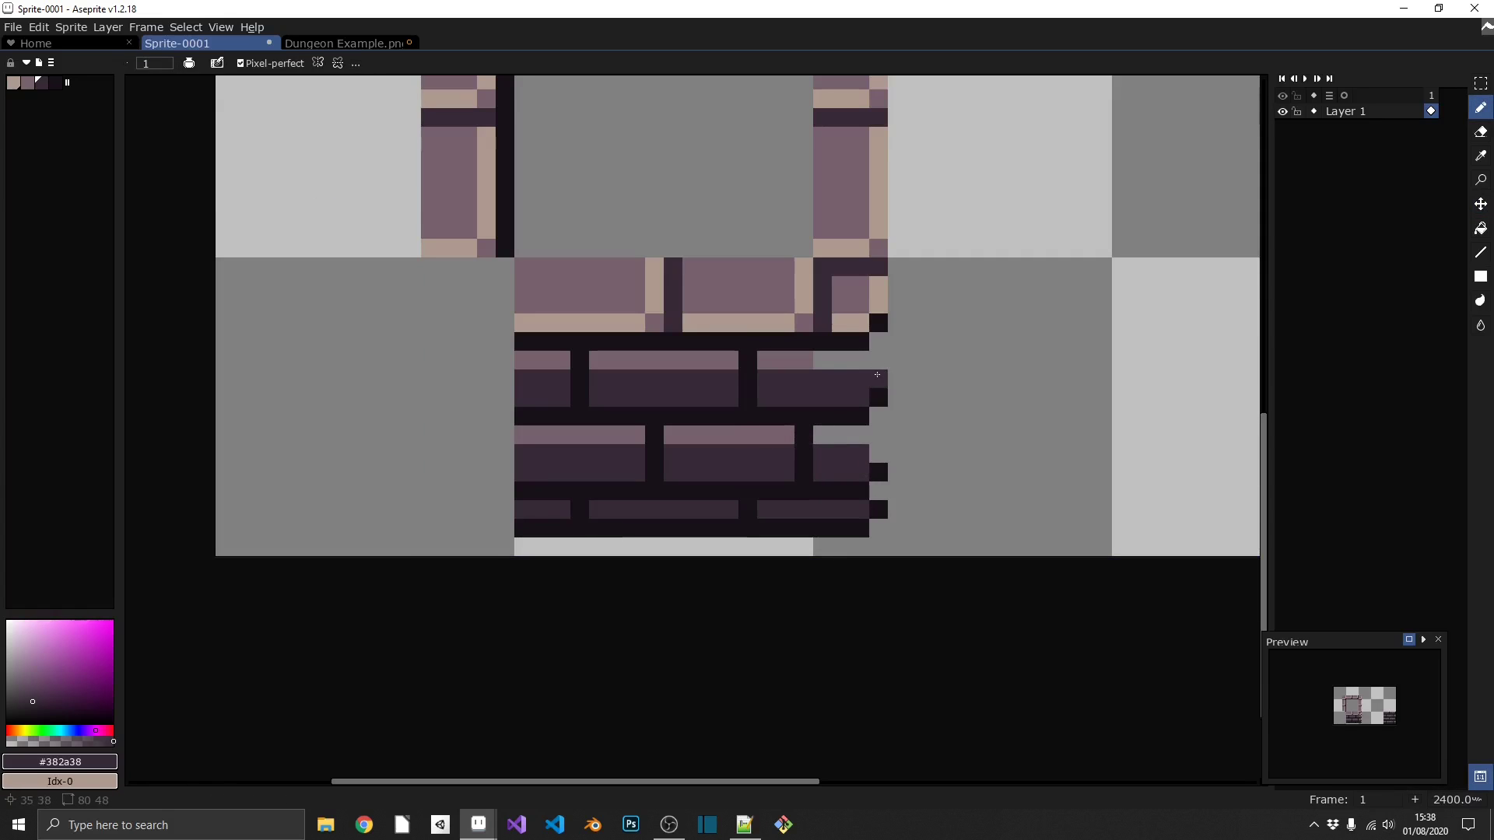
drag(877, 375, 878, 360)
click(878, 491)
mouse_move(879, 453)
mouse_down()
mouse_move(882, 493)
mouse_move(816, 439)
mouse_move(878, 417)
mouse_up()
- Add #77606d highlights along the tops of the upper two wall brick rows in the bottom-right cell, stepping up at the outer edge
alt+click(785, 435)
click(878, 342)
drag(860, 360, 831, 363)
scroll(831, 363, down, 5)
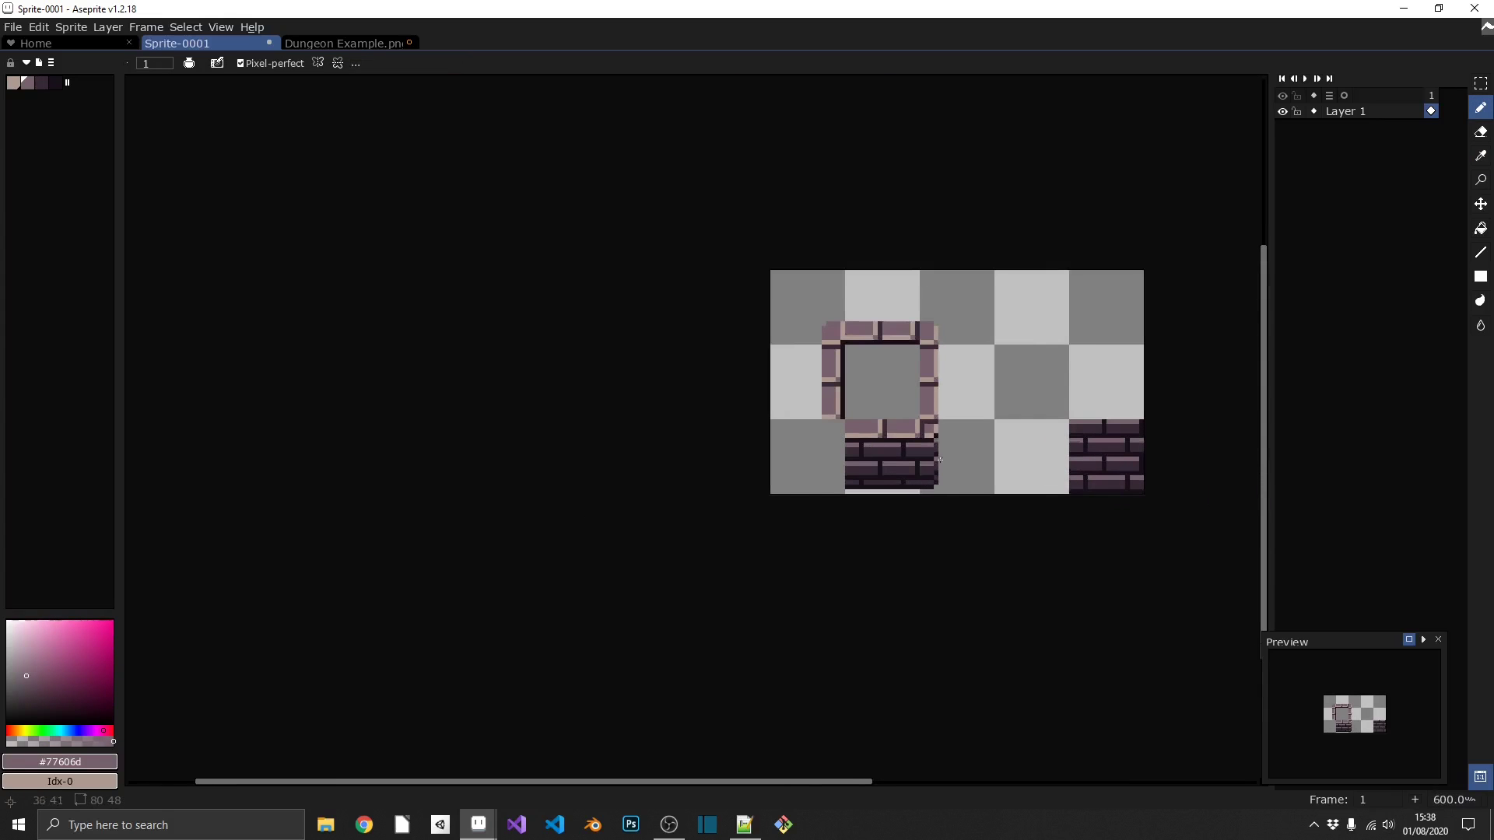
- Draw the bottom-left corner brick with #382a38 joints, a #77606d face, #af998e highlights and a #171219 line beneath it
scroll(839, 460, up, 4)
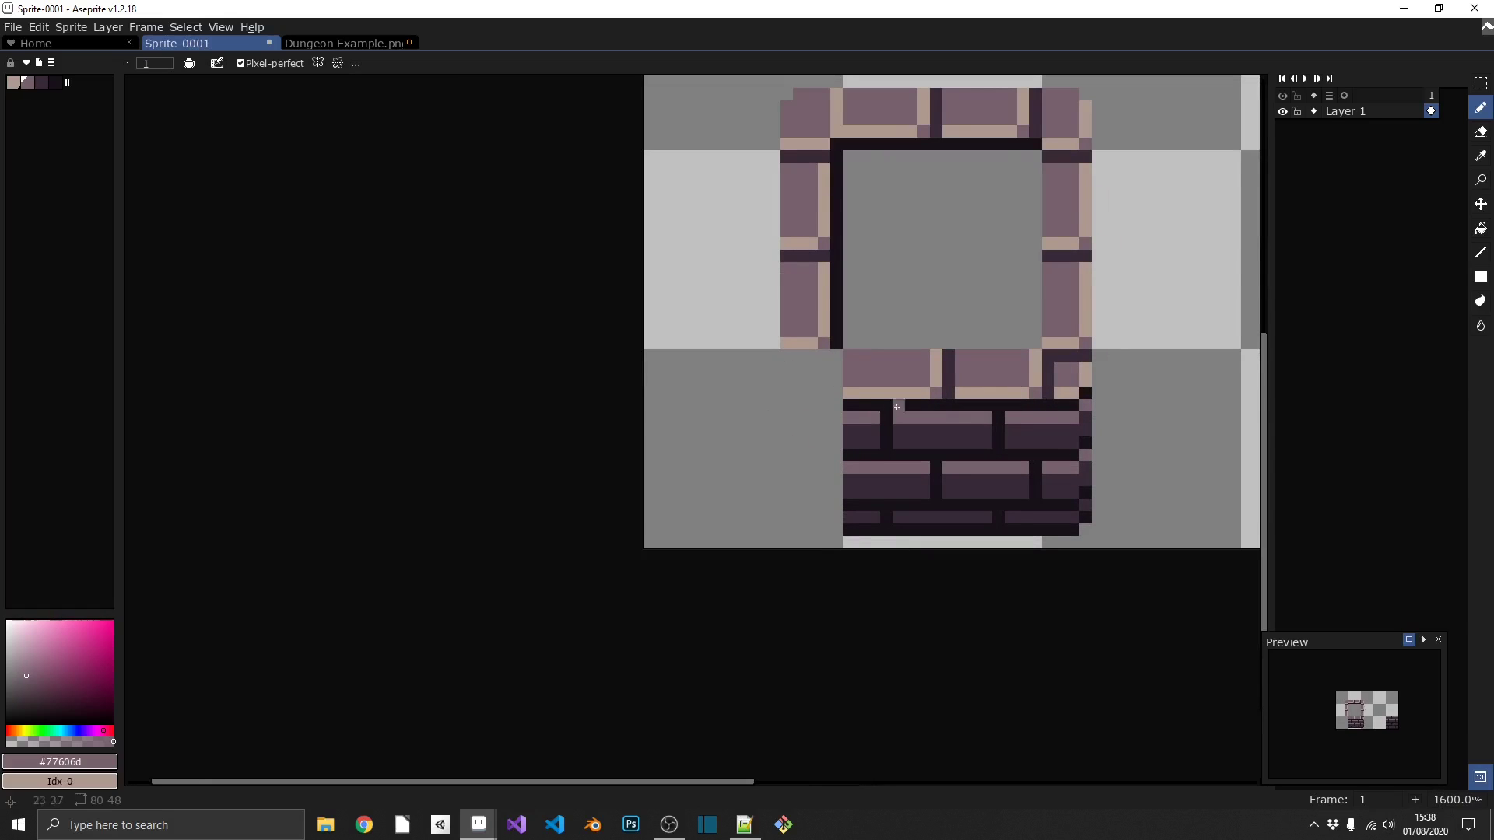
scroll(934, 317, up, 2)
alt+click(1001, 379)
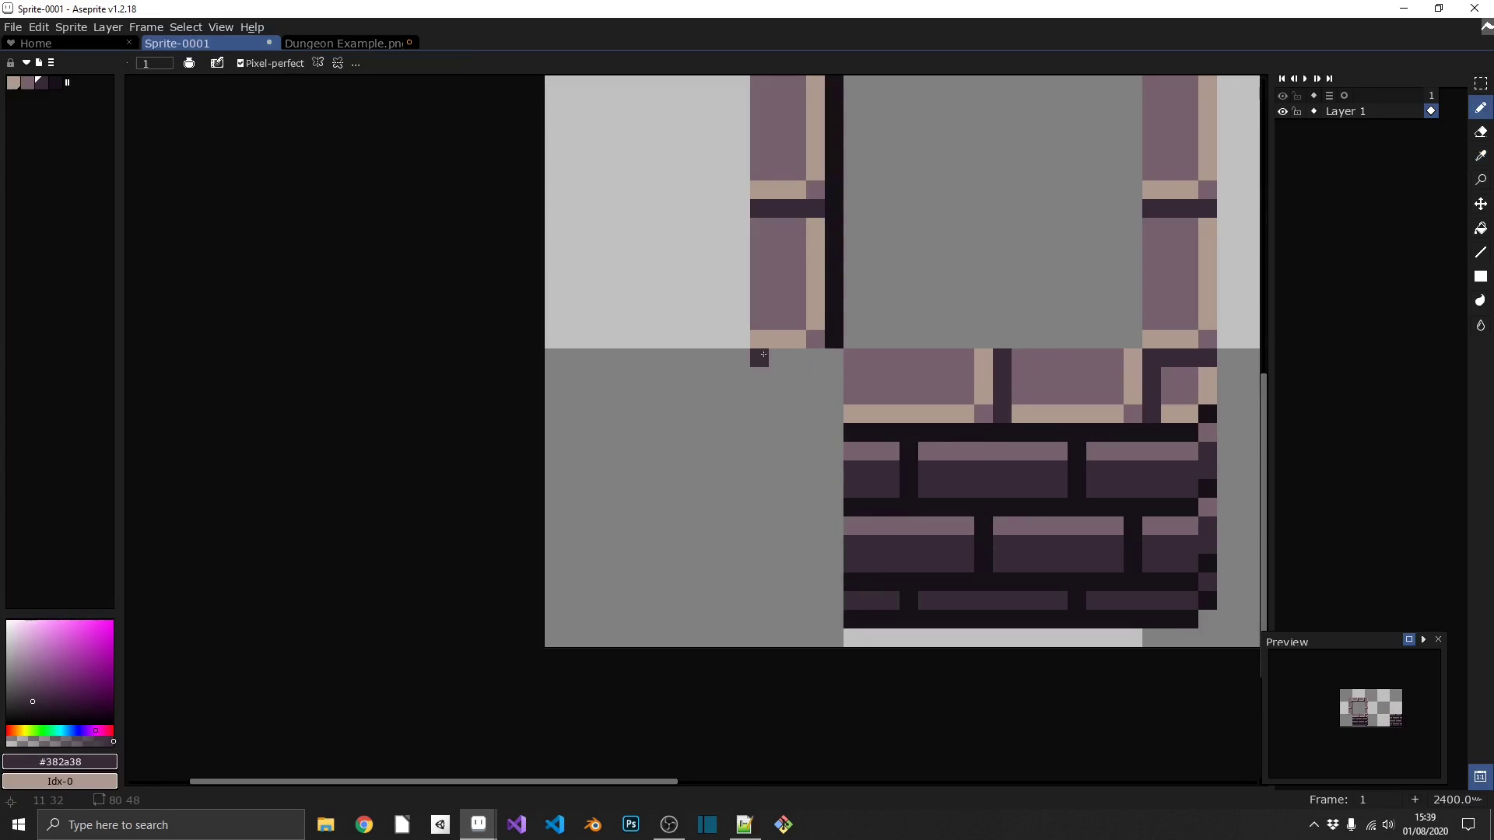
mouse_move(763, 354)
mouse_down()
mouse_move(830, 351)
mouse_move(835, 431)
mouse_move(778, 432)
mouse_move(760, 414)
mouse_move(761, 372)
mouse_up()
alt+click(837, 431)
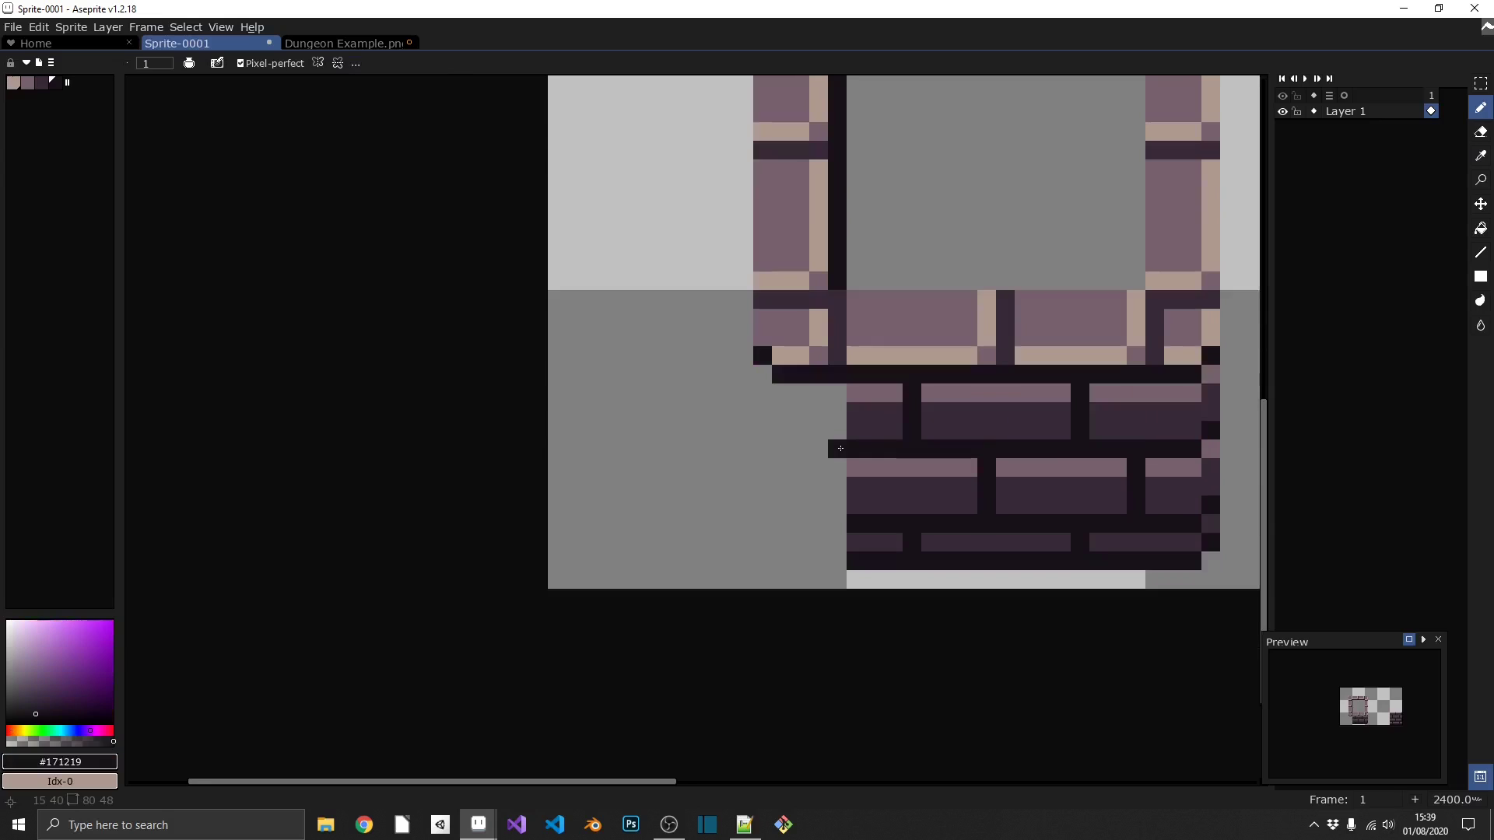
- Extend the dark wall bricks, highlights and mortar 5 pixels into the bottom-left cell with the same stepped outer edge
drag(838, 447, 781, 445)
click(761, 431)
click(837, 525)
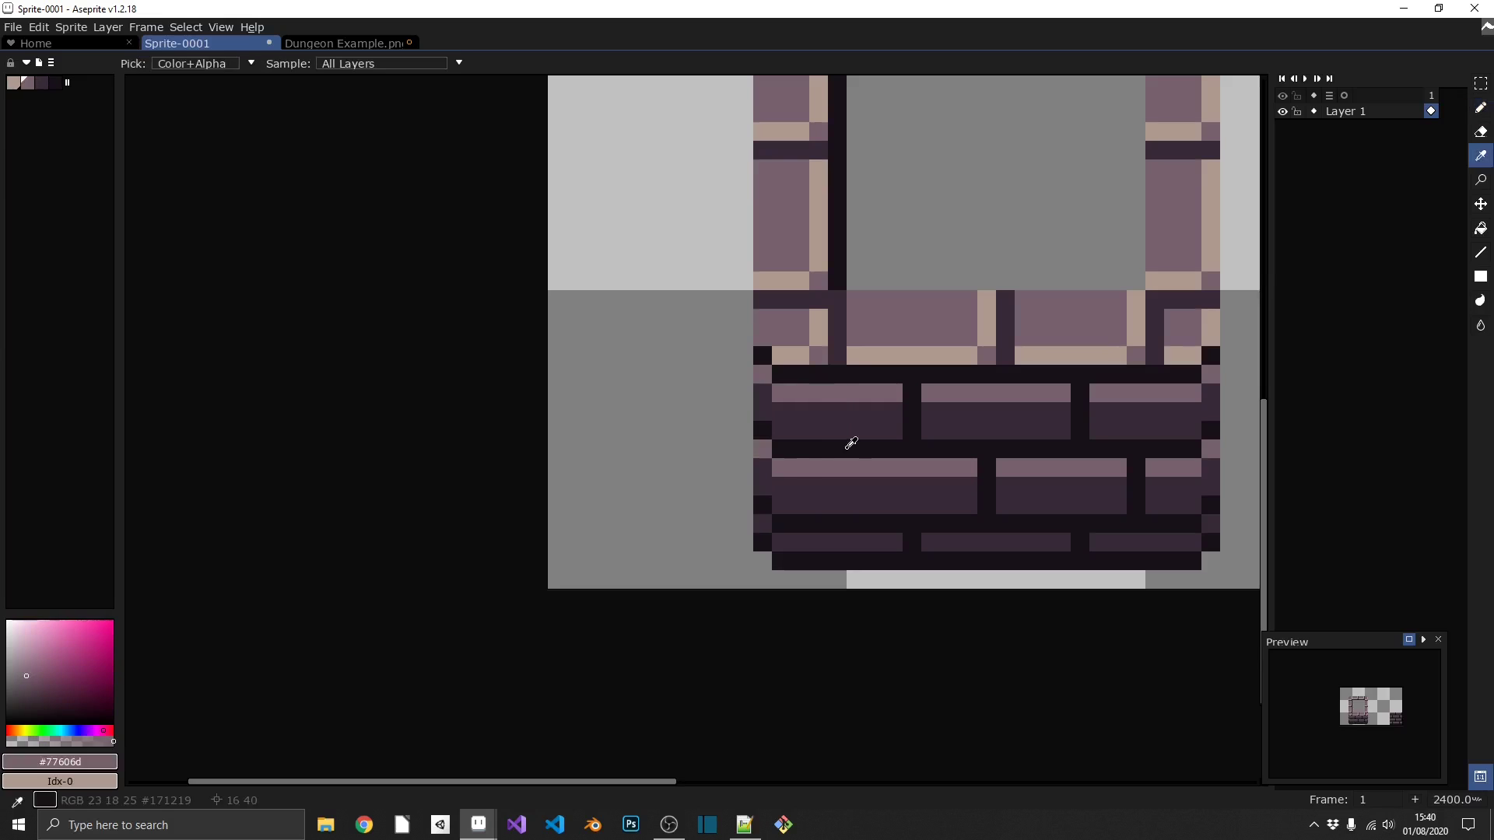
alt+click(844, 447)
- Using the grid as a temporary guide, draw a 3-pixel #171219 vertical joint in the bottom-left cell's middle brick row, beside the cell boundary
key(ctrl+apostrophe)
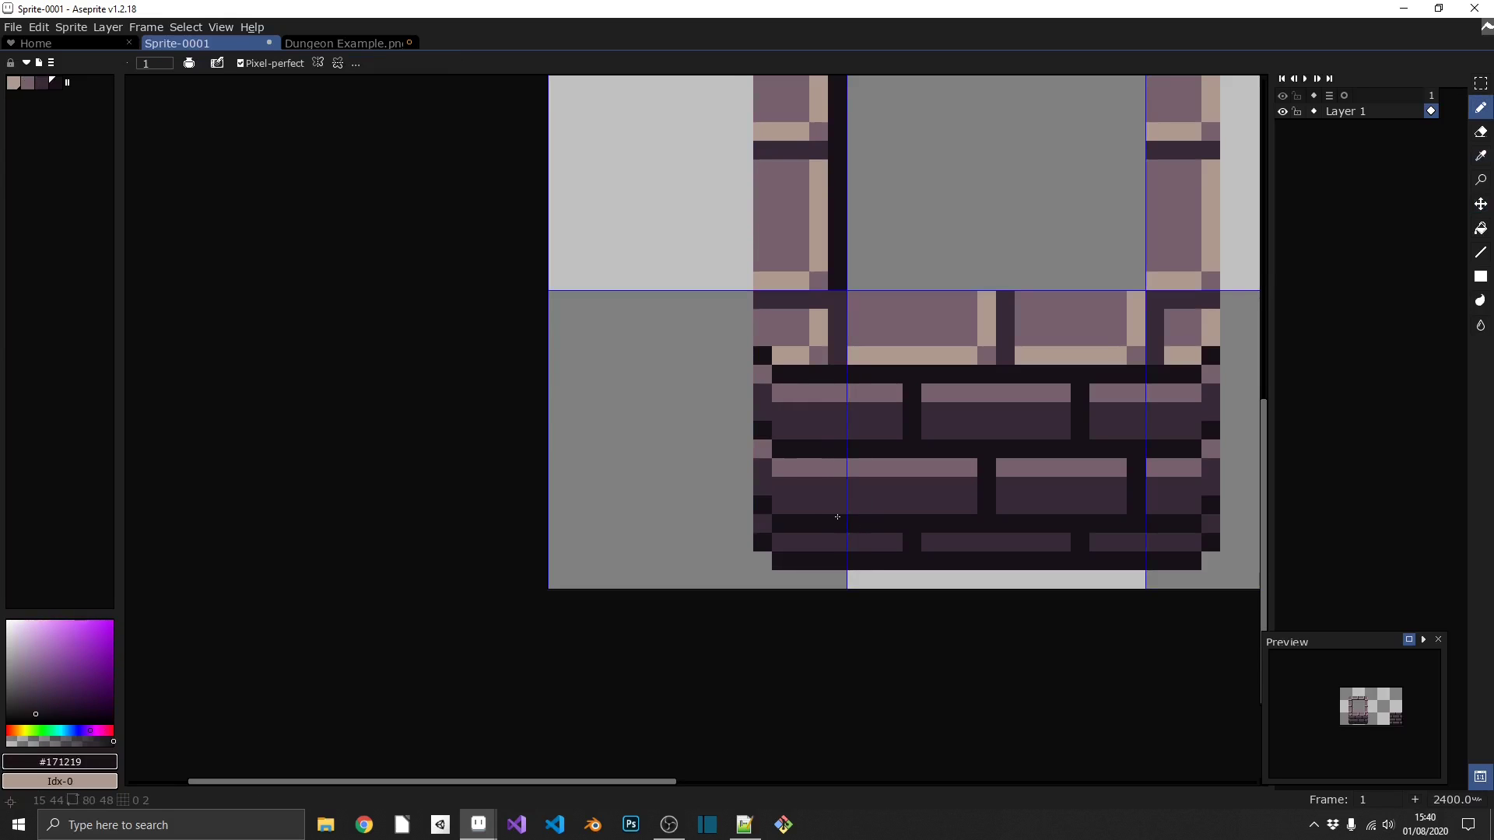
drag(837, 517, 841, 466)
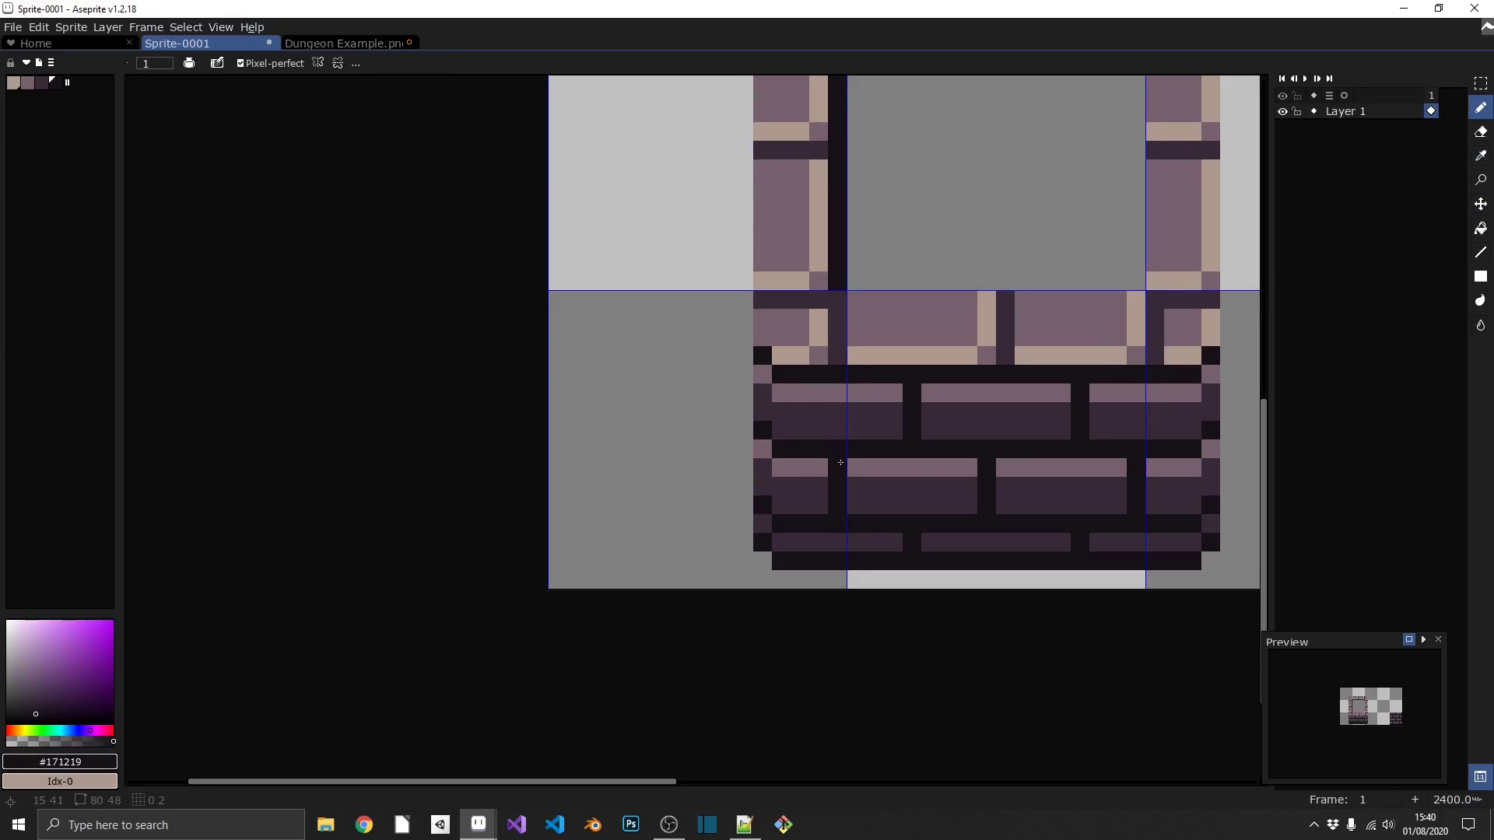
key(i)
key(b)
key(ctrl+apostrophe)
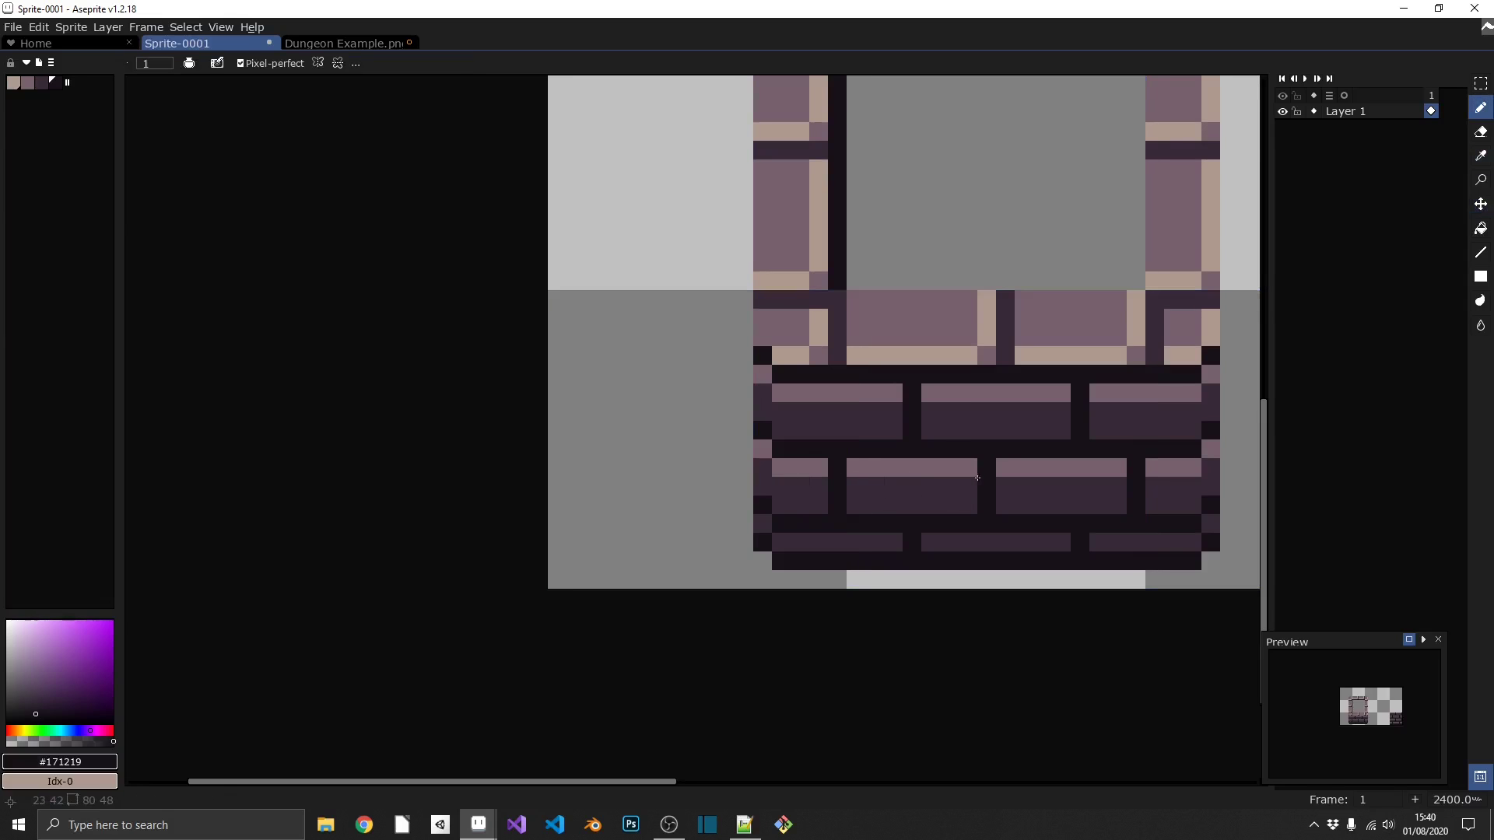
scroll(978, 478, down, 3)
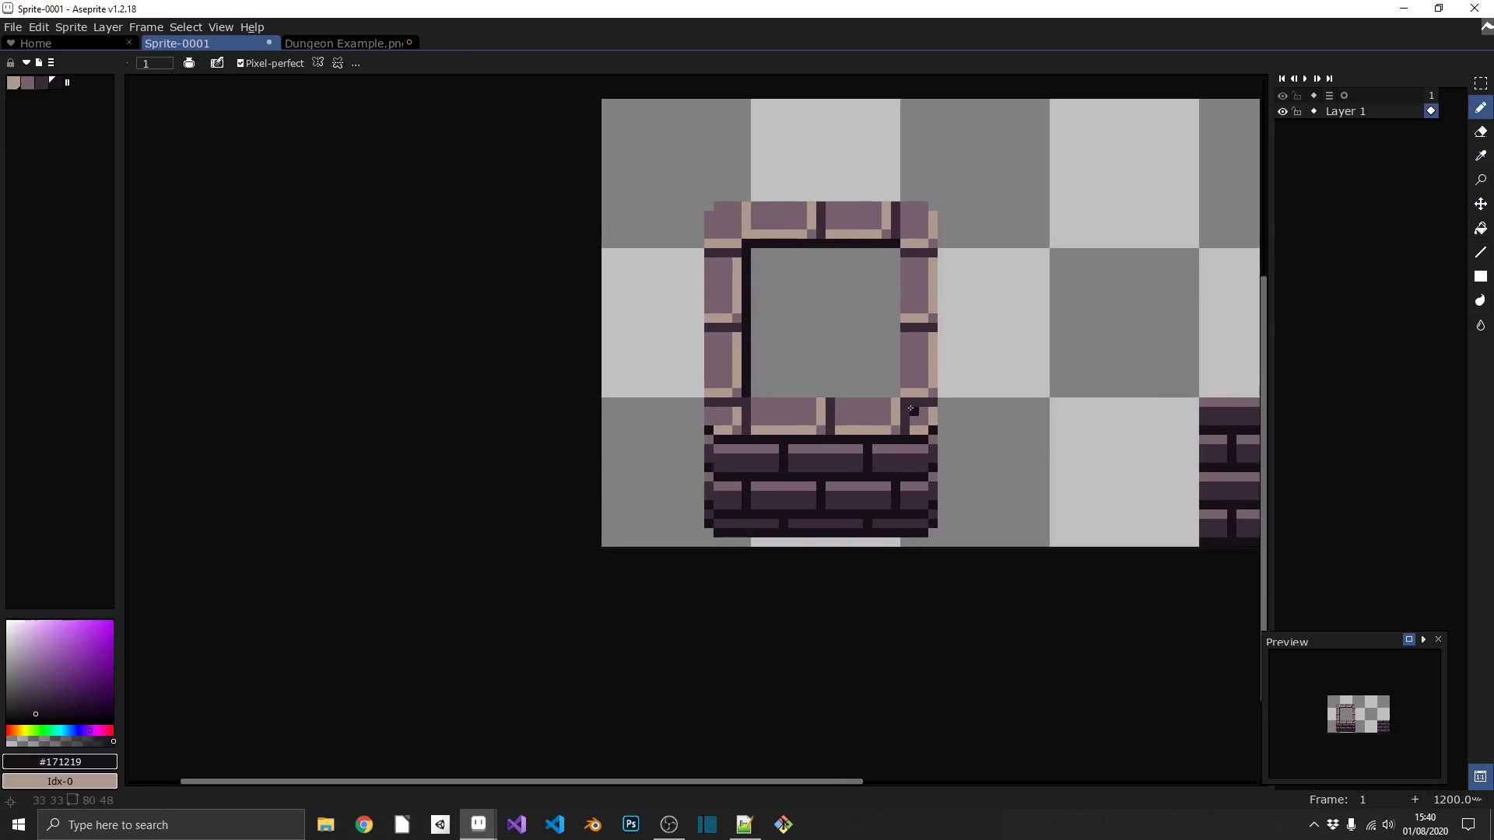
scroll(911, 377, down, 1)
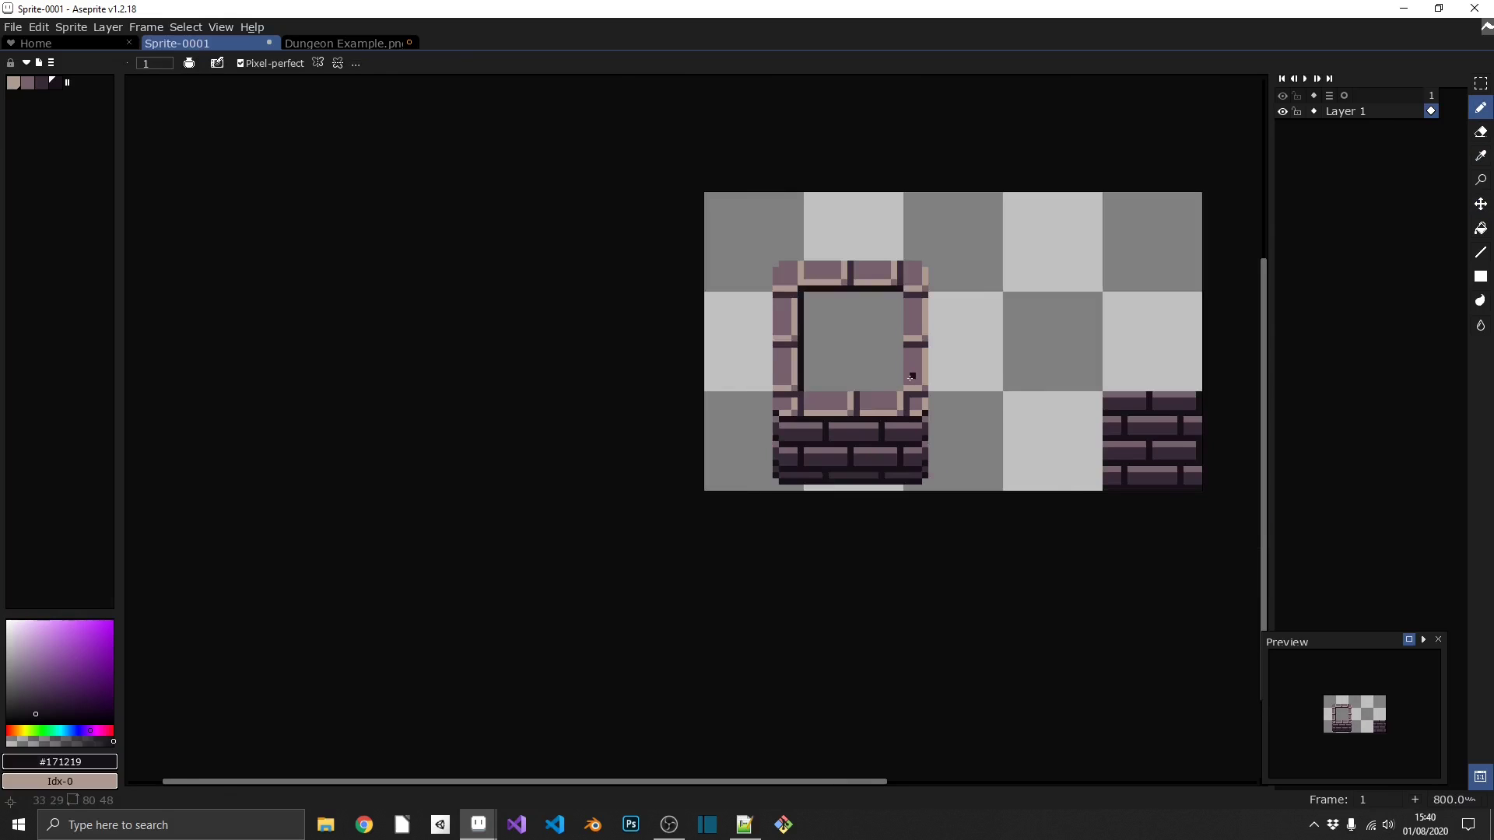
- Show the grid and fill the empty 16x16 centre cell inside the brick border with #77606d
scroll(911, 377, down, 2)
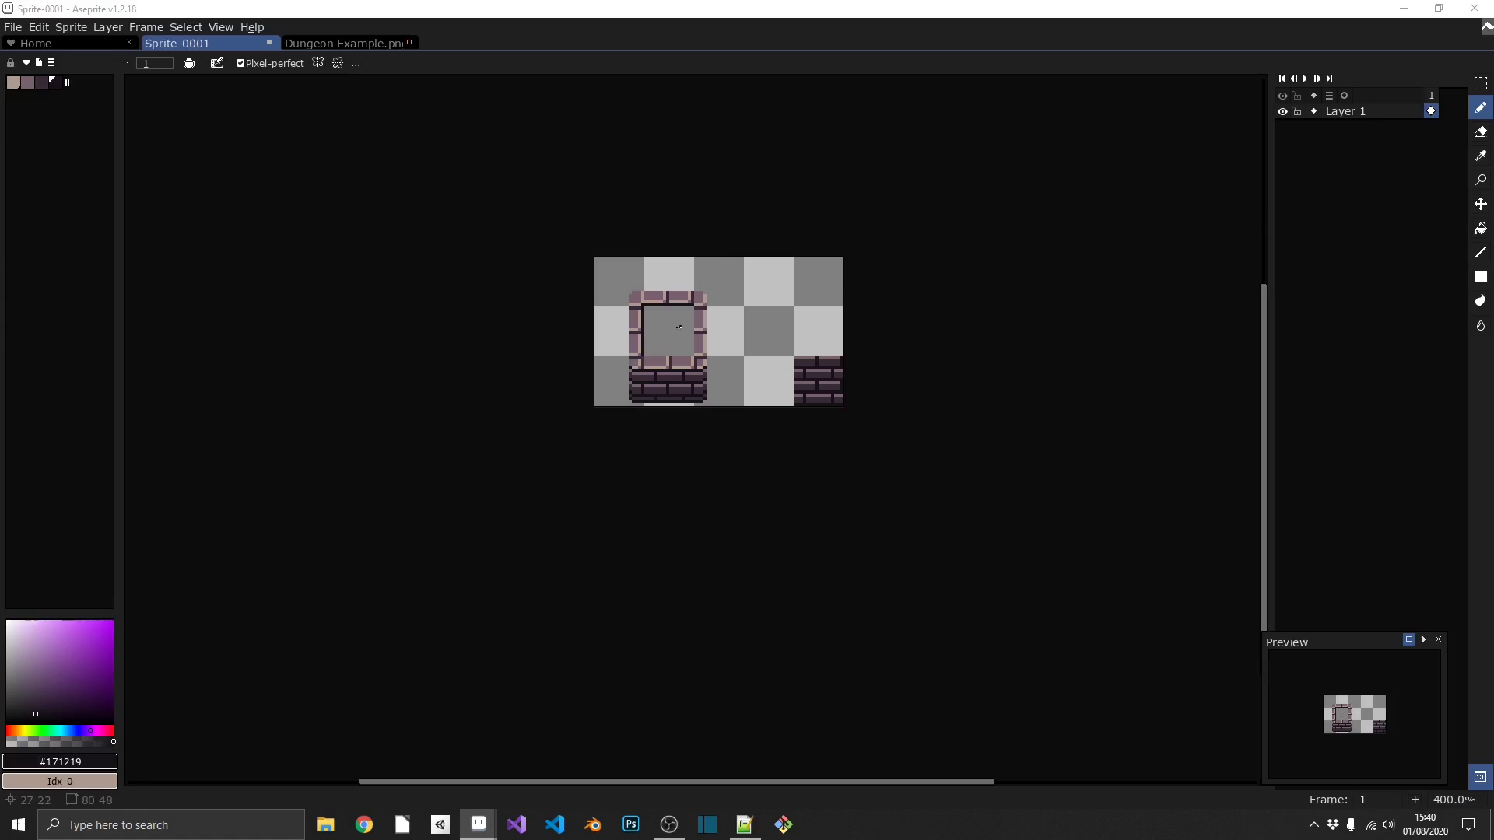
scroll(679, 330, up, 4)
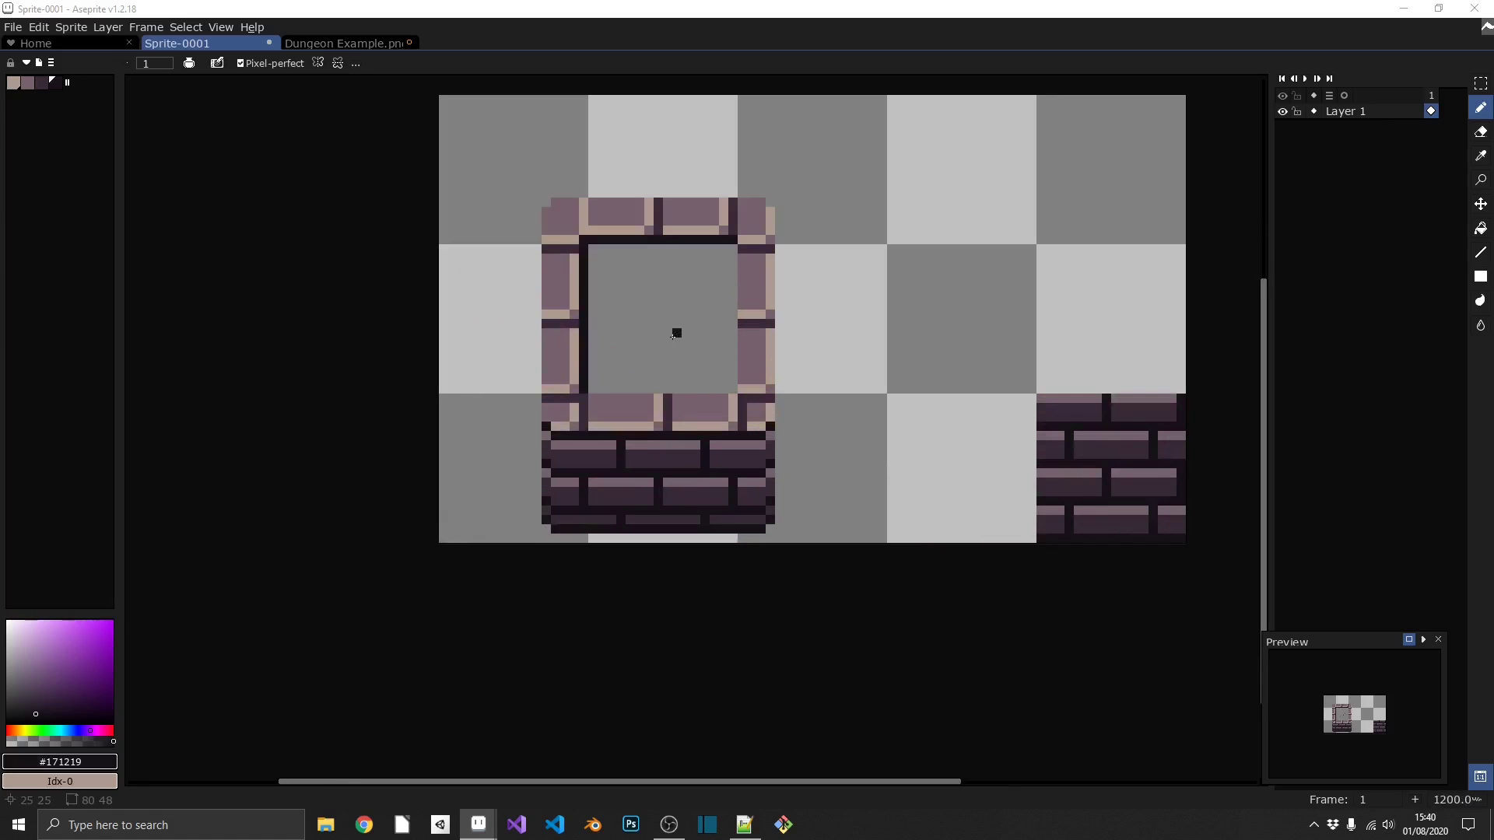
key(m)
key(ctrl+apostrophe)
scroll(771, 222, up, 1)
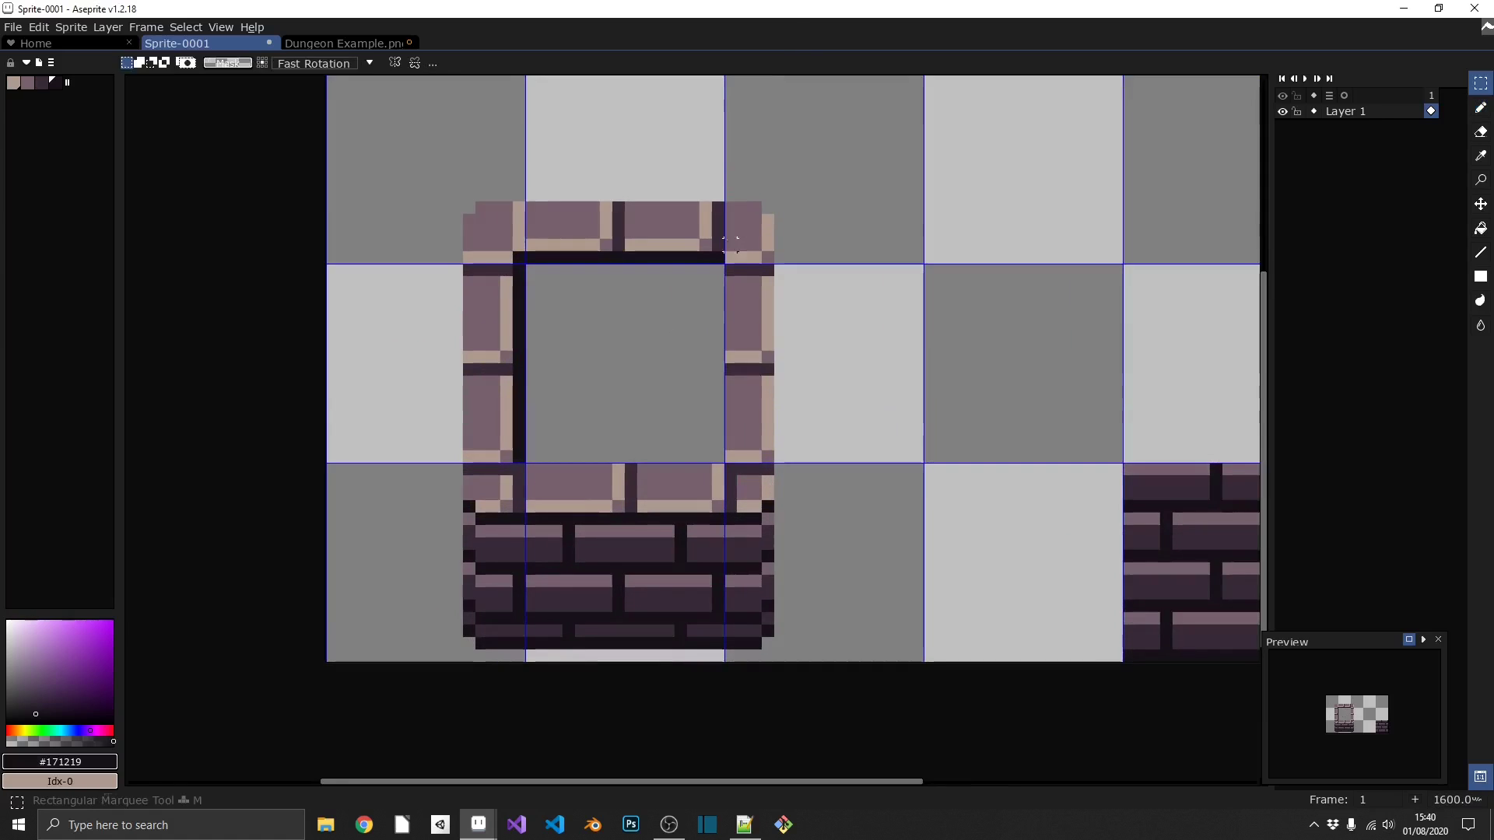
drag(604, 330, 620, 340)
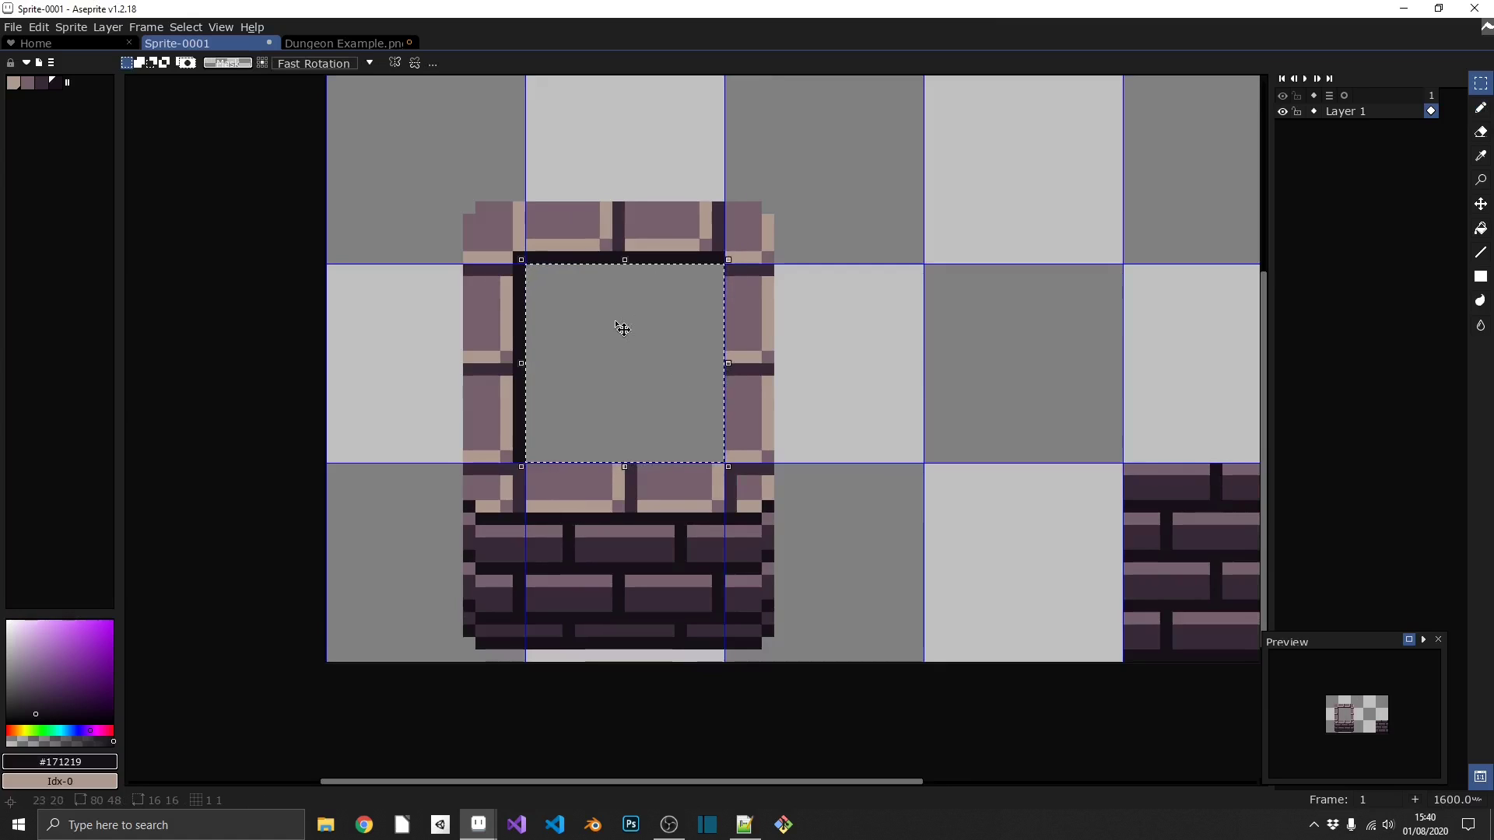
key(ctrl+d)
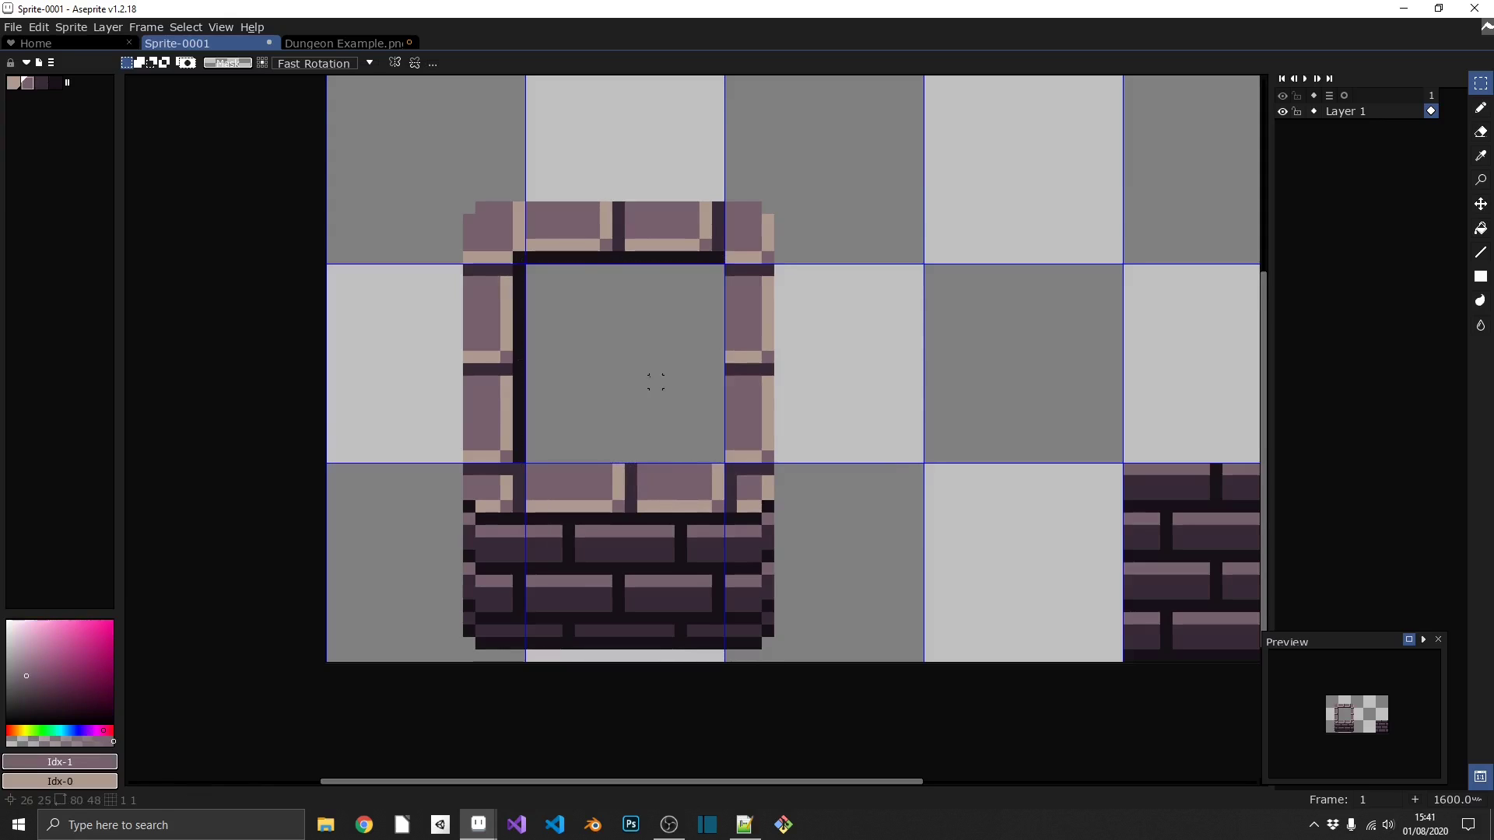
key(g)
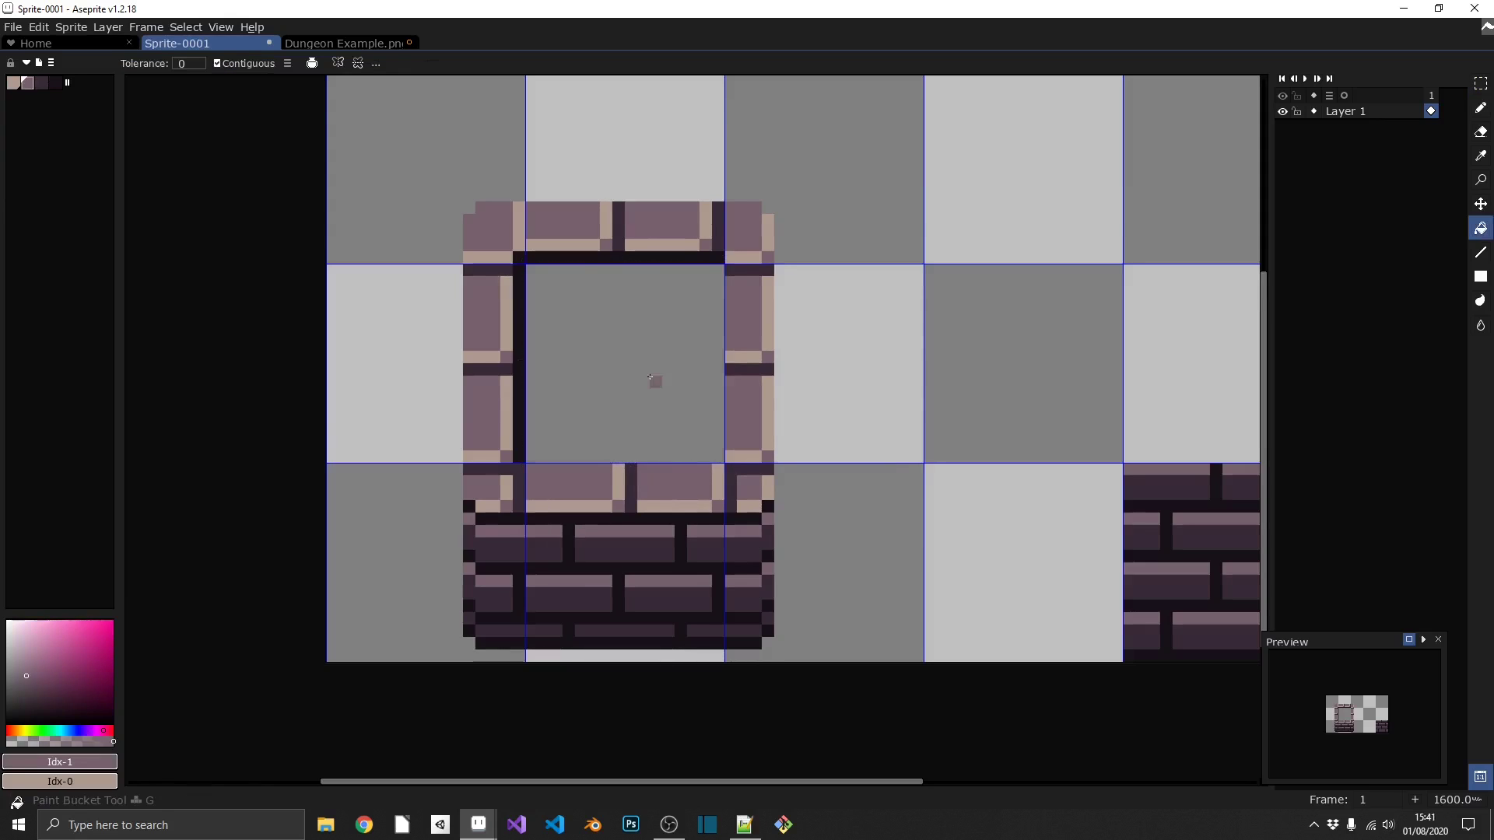
click(655, 381)
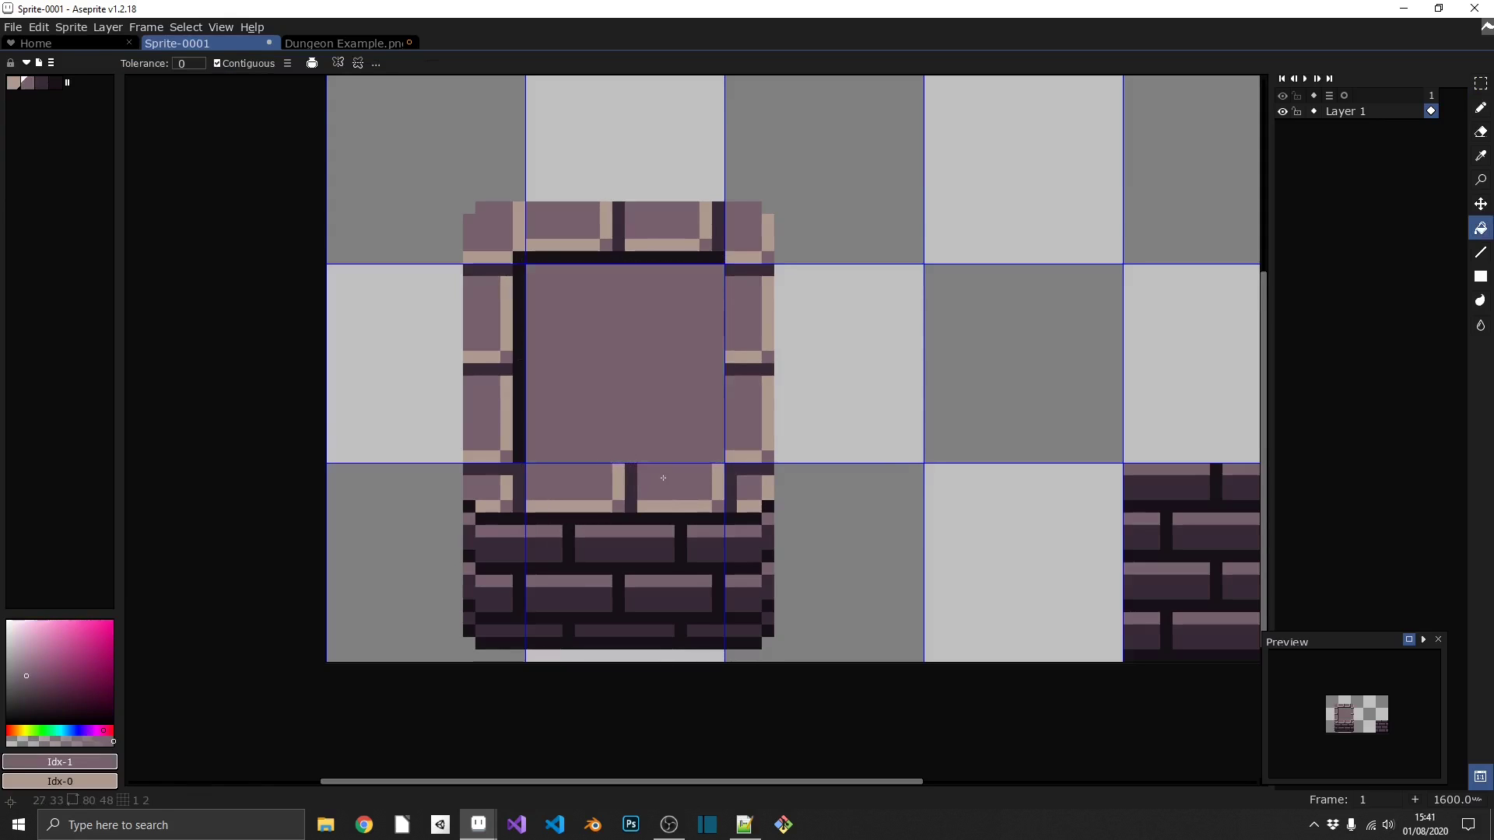
- Draw a 1-pixel #171219 line along the centre tile's right and bottom edges, with a 1-pixel #af998e highlight just inside it
alt+click(585, 259)
key(b)
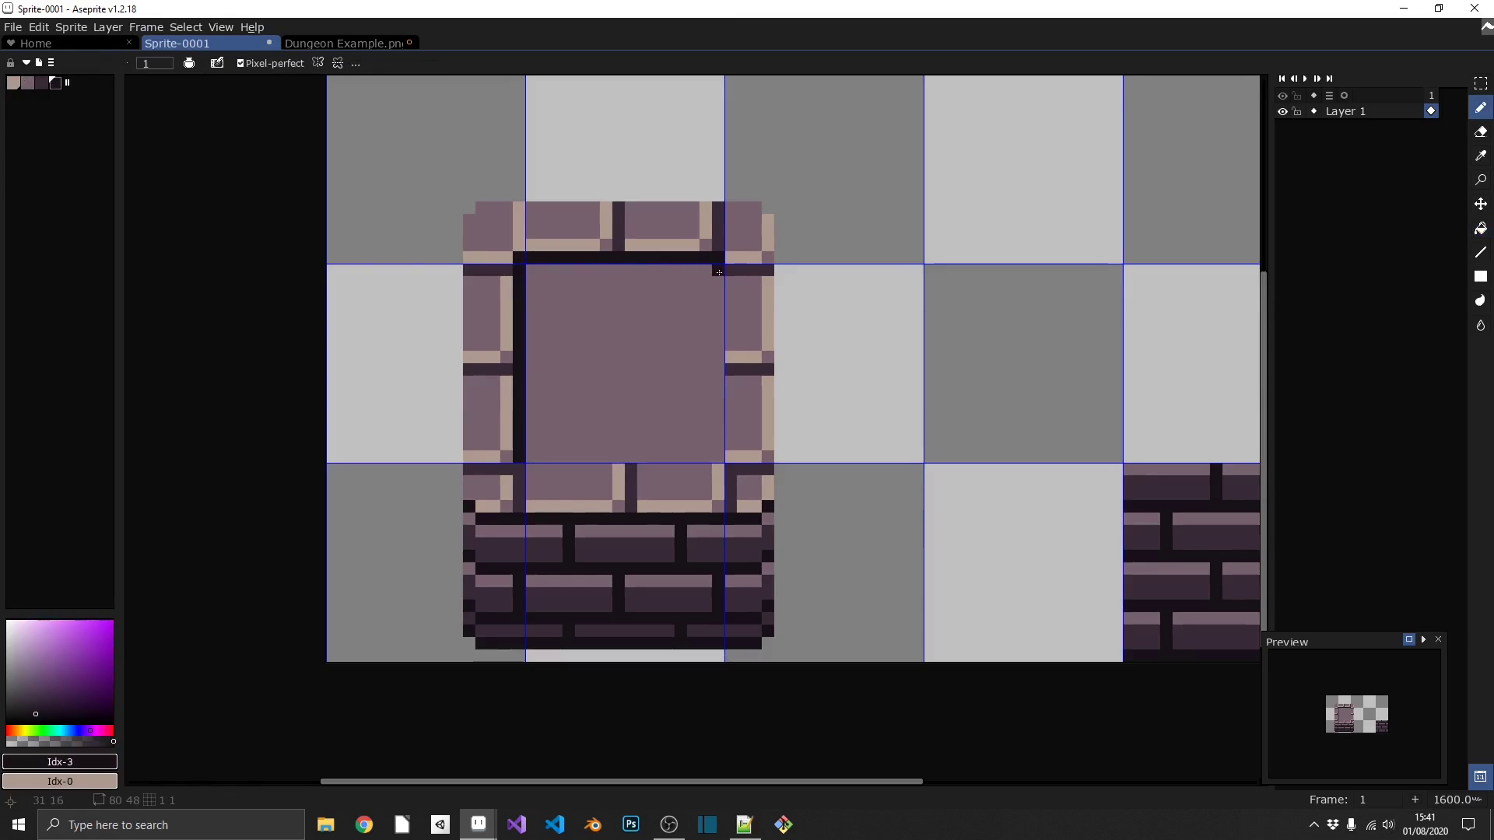
mouse_move(719, 272)
mouse_down()
mouse_move(721, 451)
mouse_move(536, 455)
mouse_up()
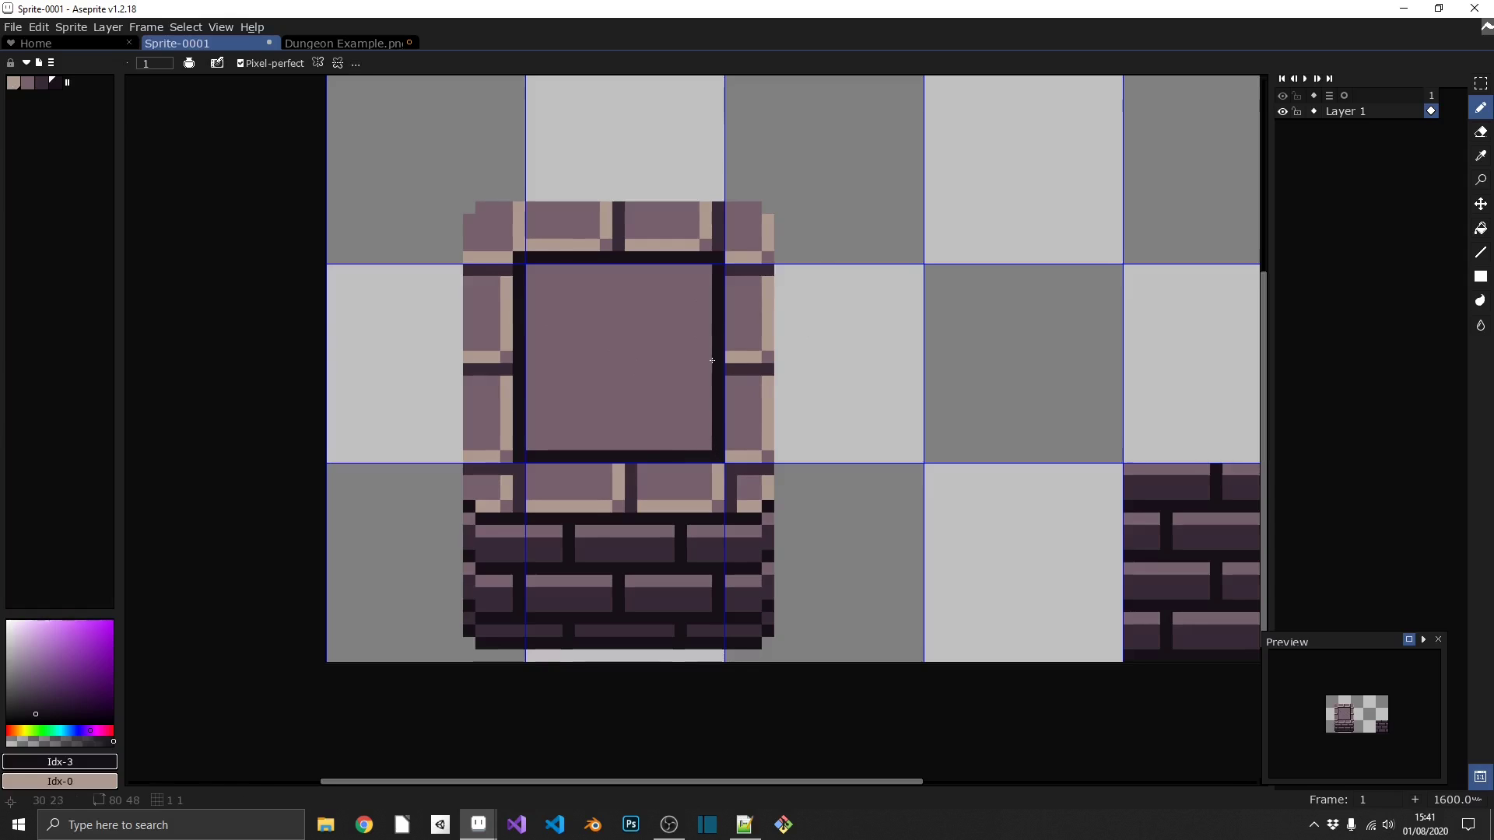
alt+click(552, 250)
click(704, 272)
shift+click(705, 445)
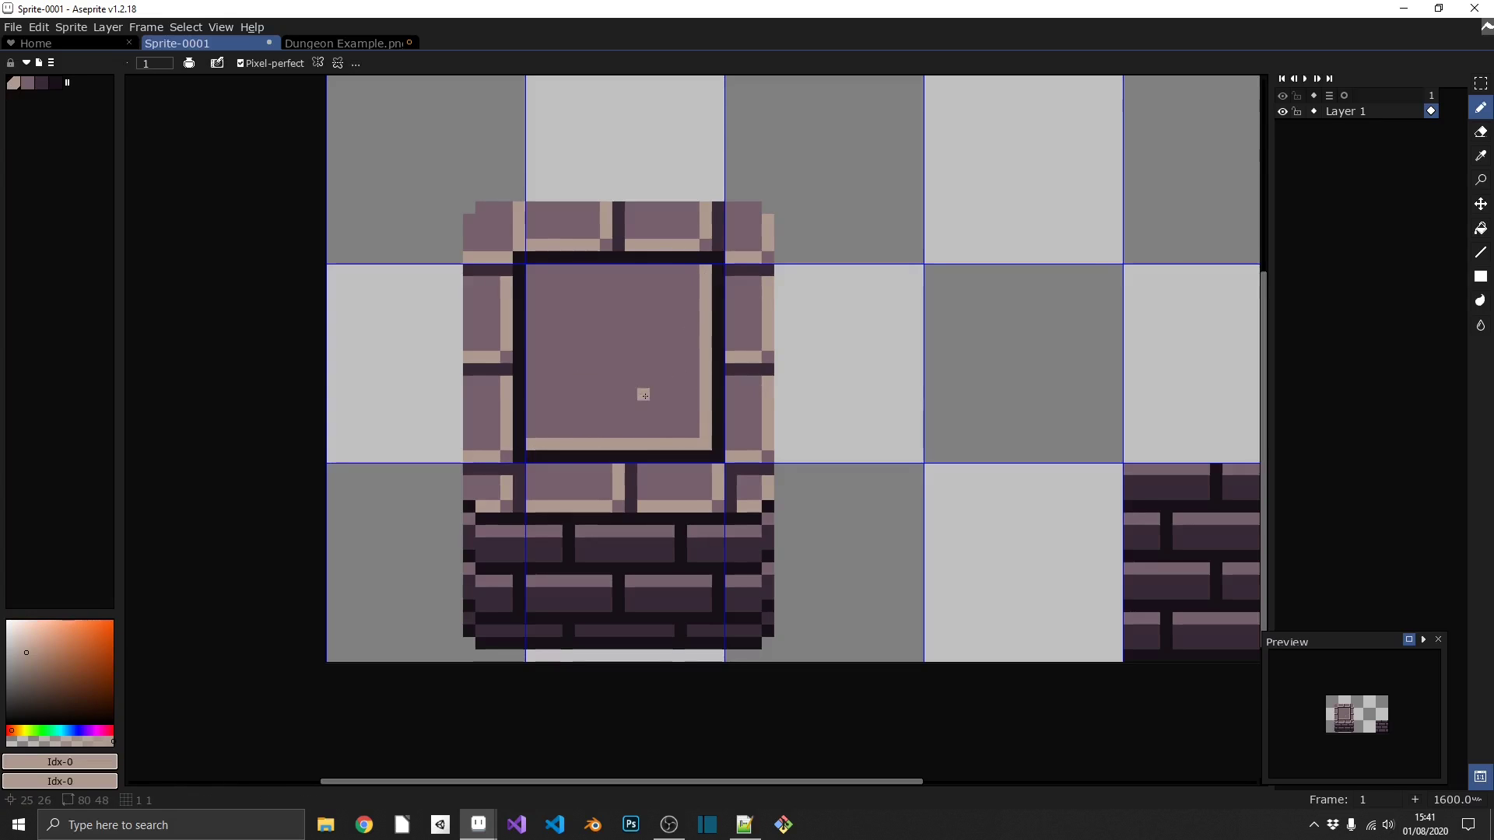
- Copy the tileable brick wall tile from the bottom-right cell into the two rightmost cells of the top row
scroll(657, 393, down, 1)
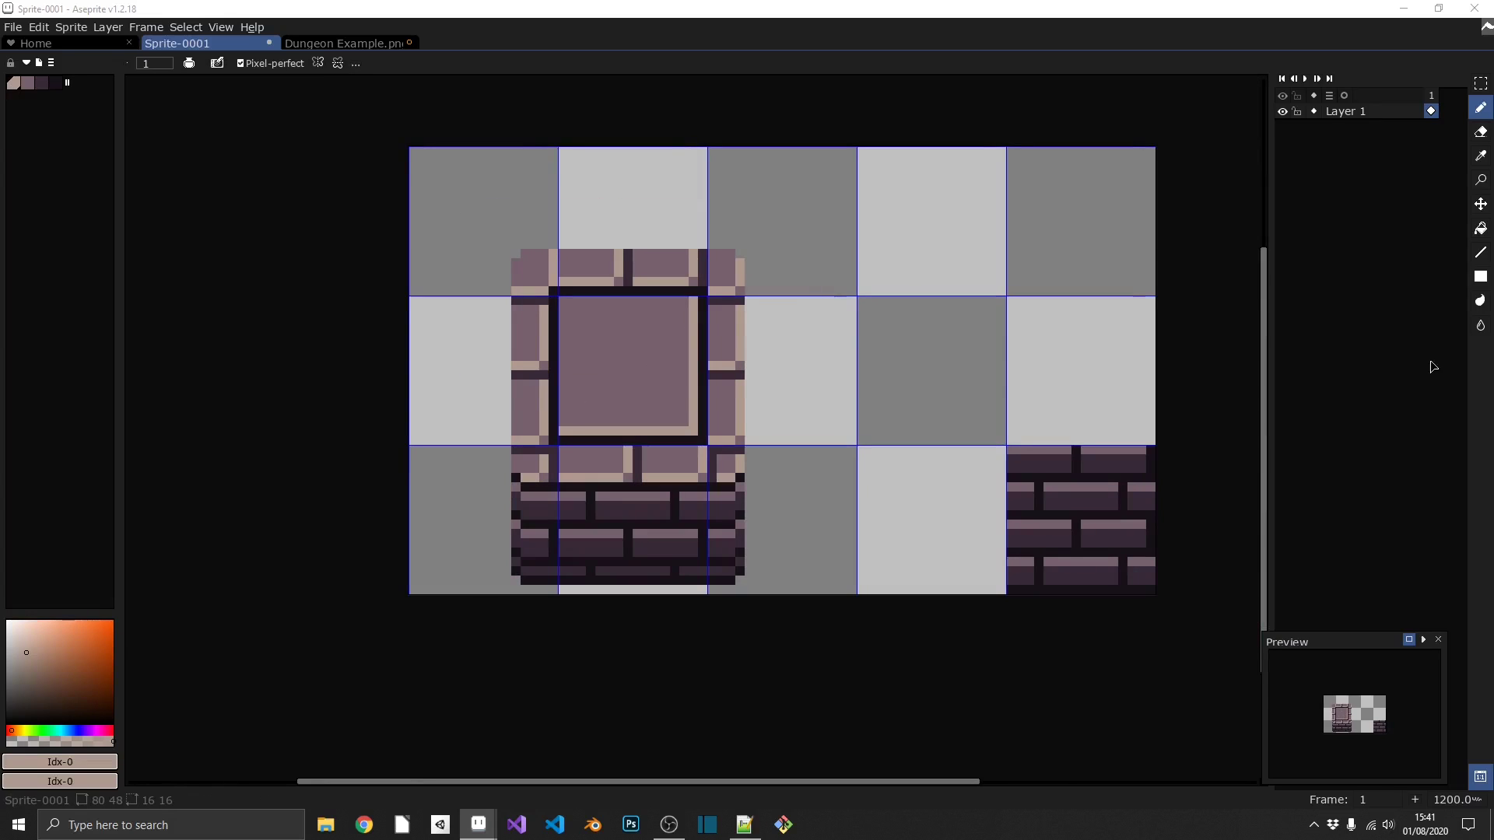
click(1005, 6)
key(m)
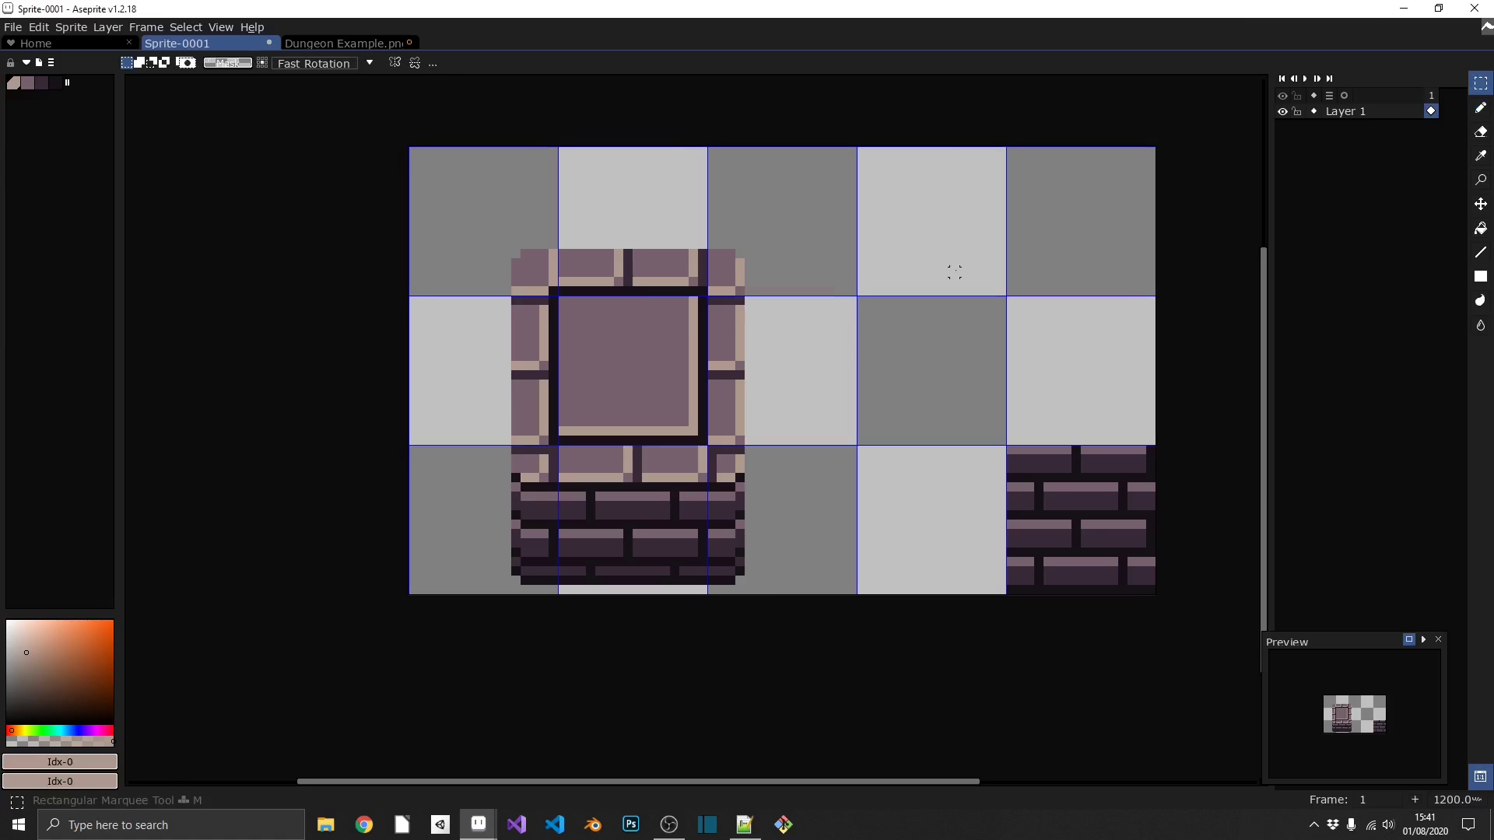
double_click(955, 226)
drag(955, 225, 1096, 370)
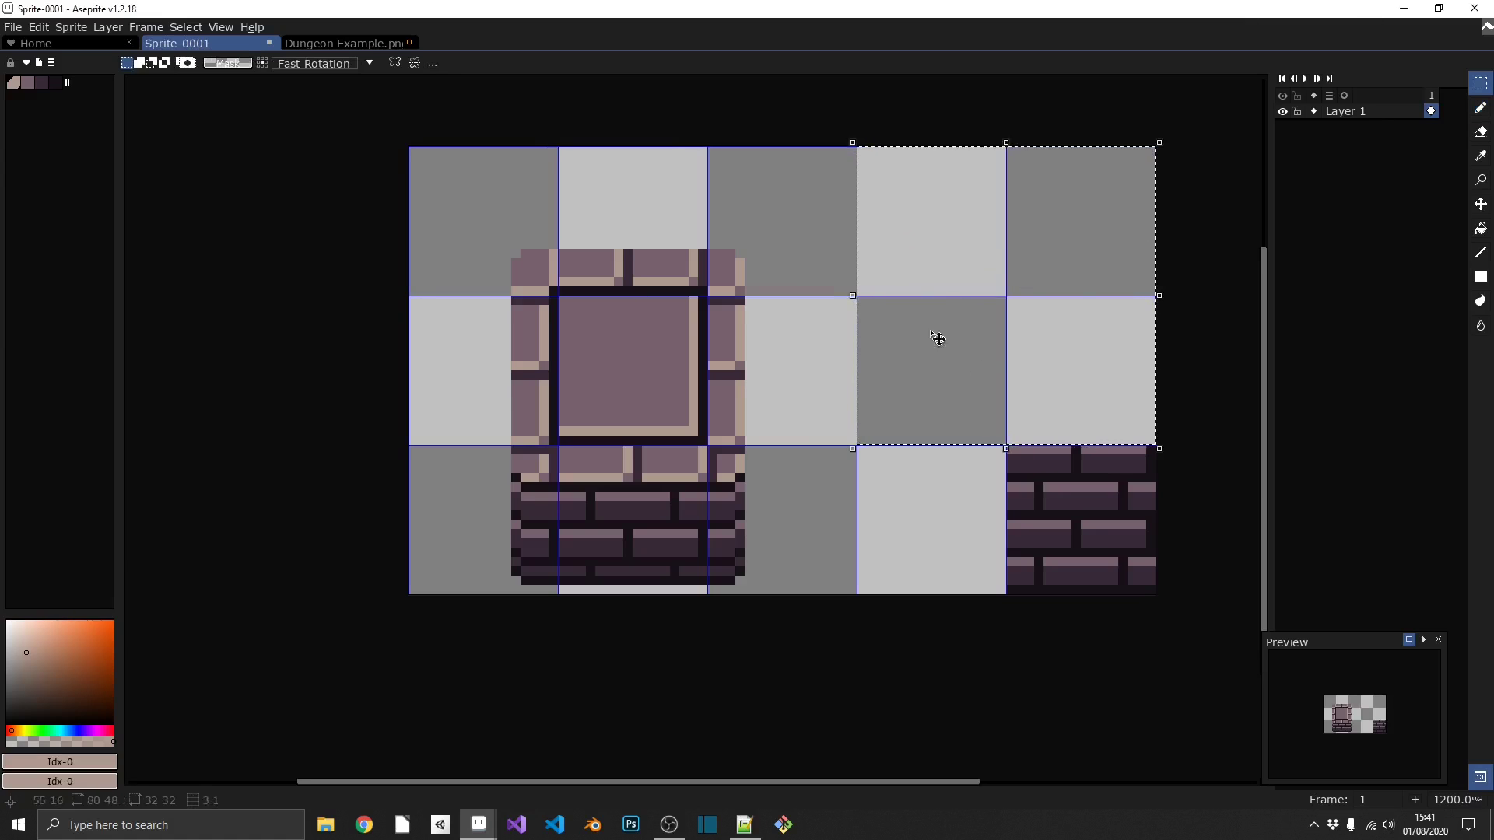
click(984, 312)
drag(1008, 448, 1153, 593)
drag(1074, 488, 1064, 234)
click(955, 206)
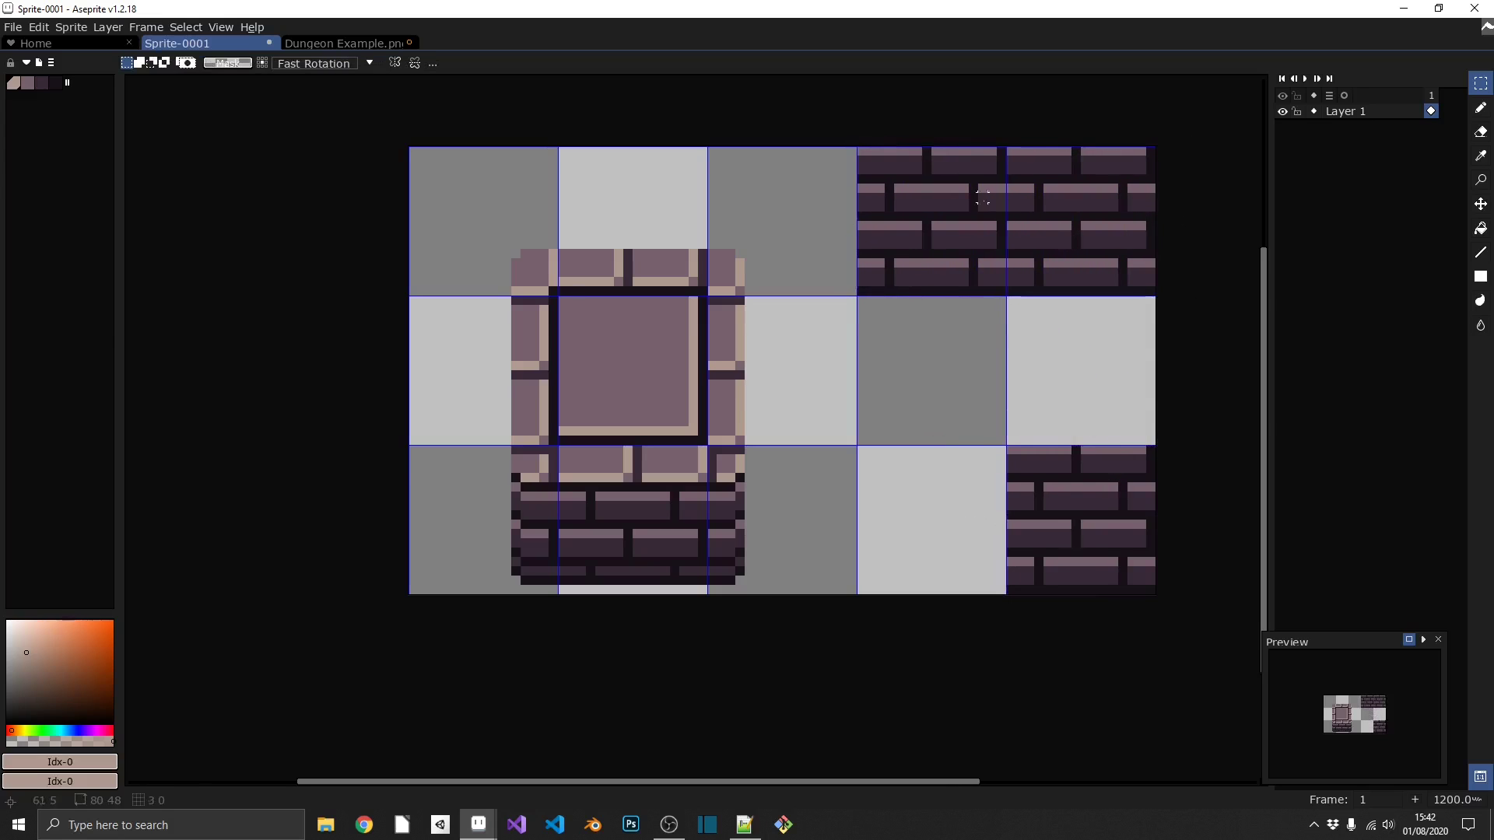
- In Dungeon Example.png, examine the 16x16 inner-corner tile where the lower wall steps down beside the floor
click(340, 44)
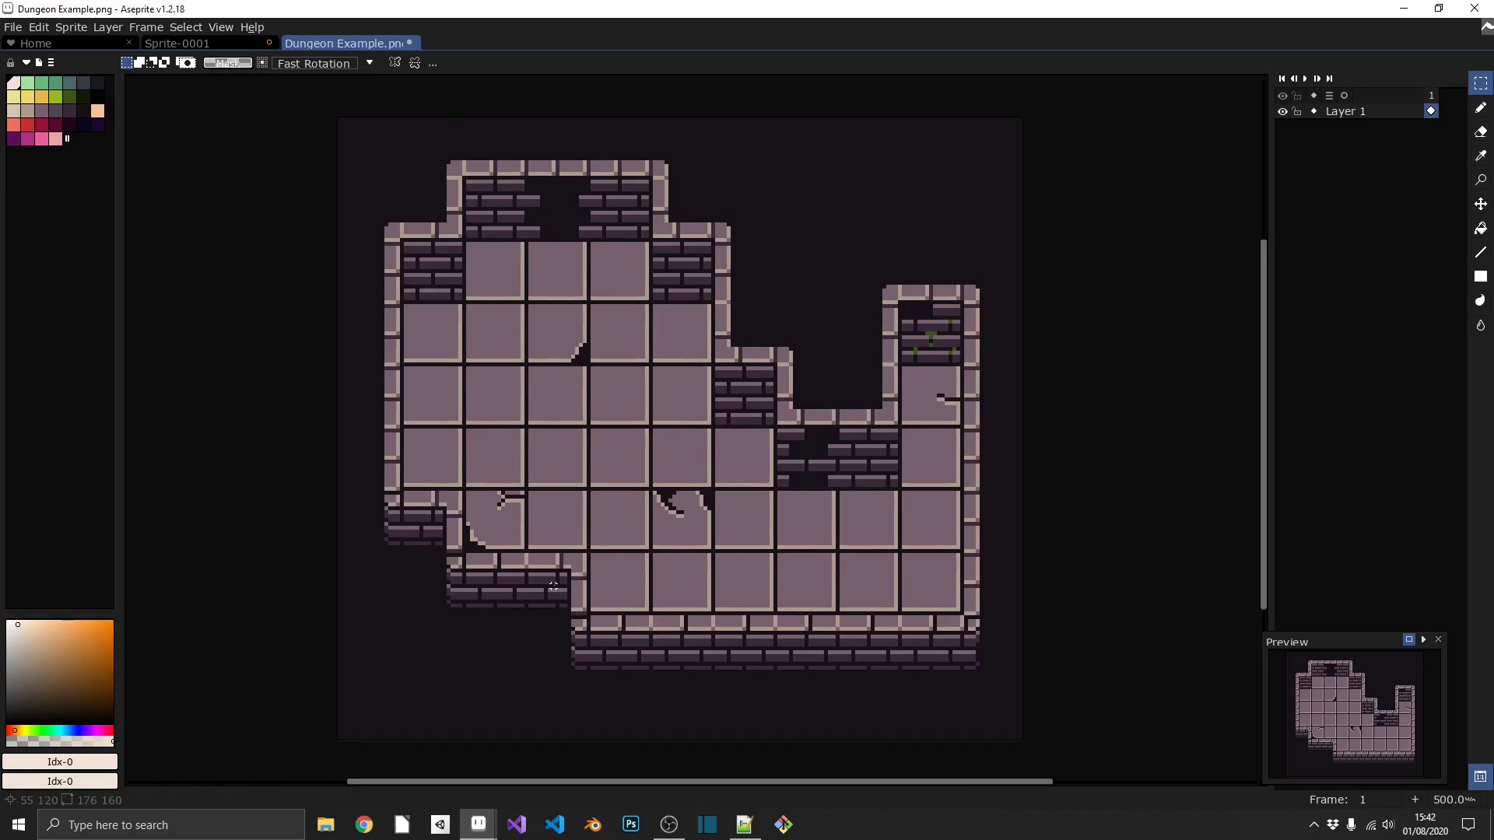
scroll(554, 586, up, 5)
drag(547, 544, 550, 543)
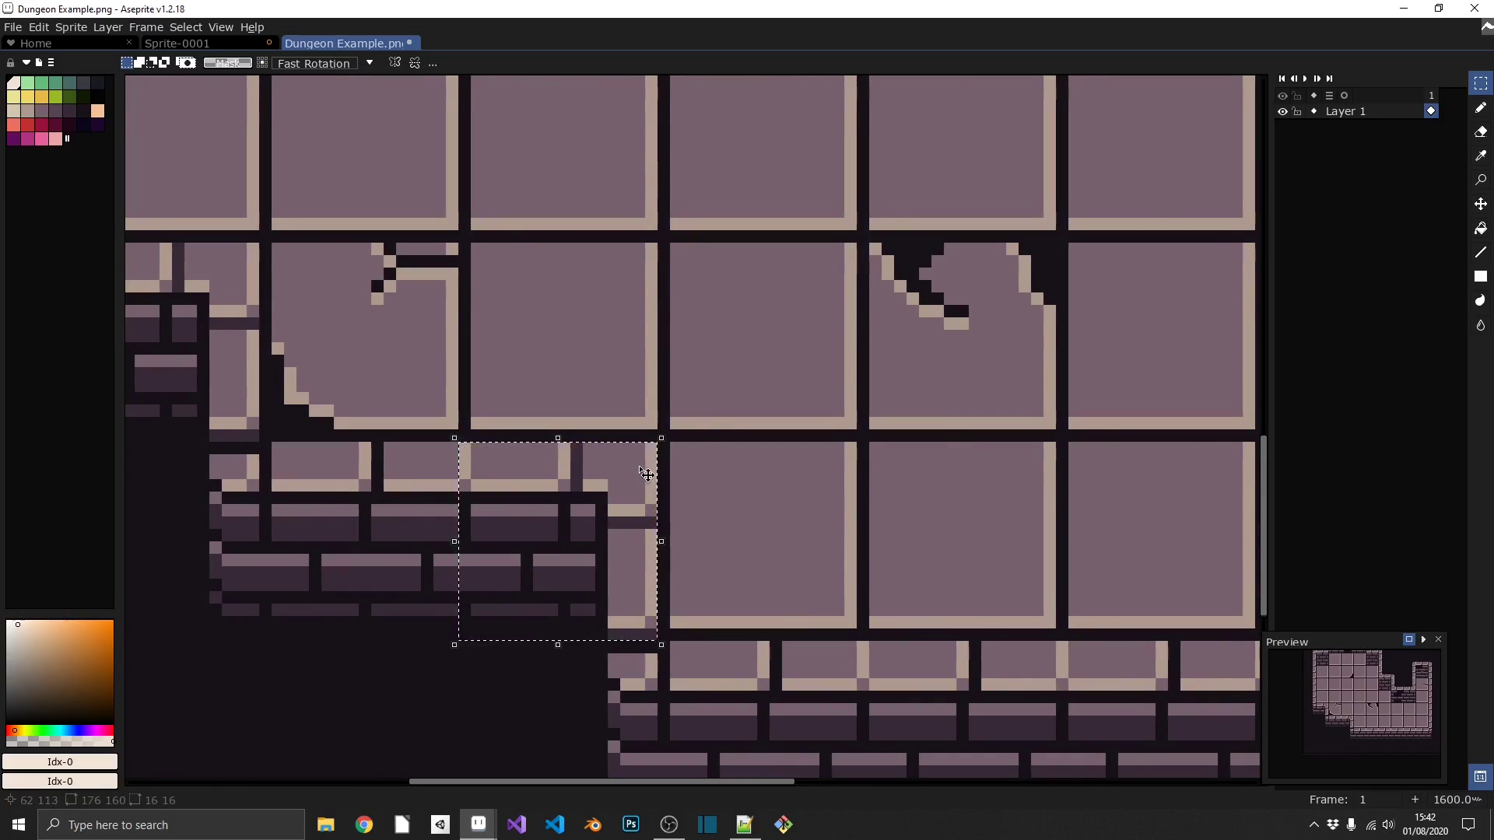
scroll(639, 488, down, 3)
scroll(639, 488, down, 1)
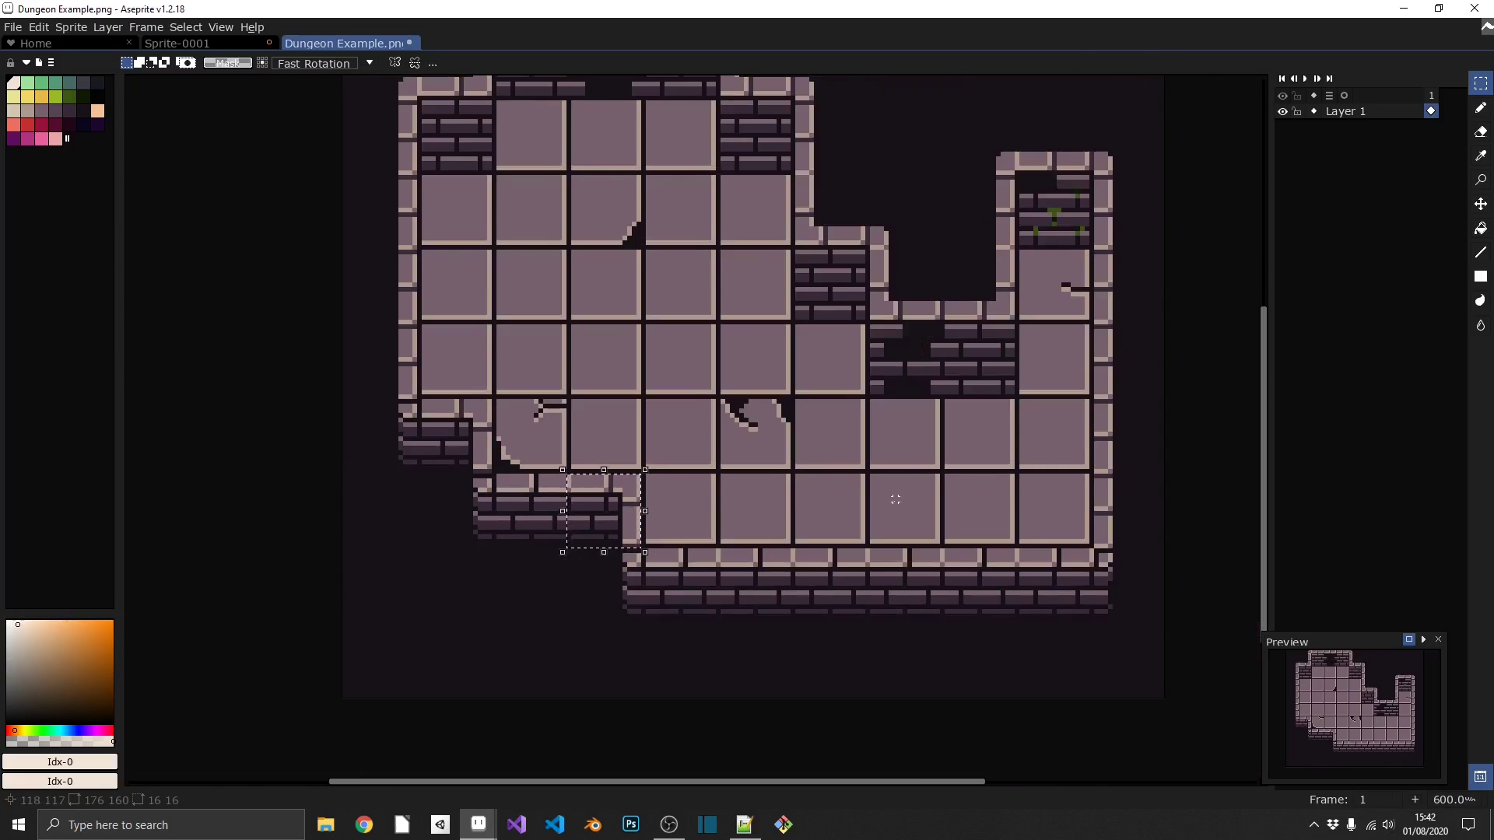
drag(725, 424, 709, 472)
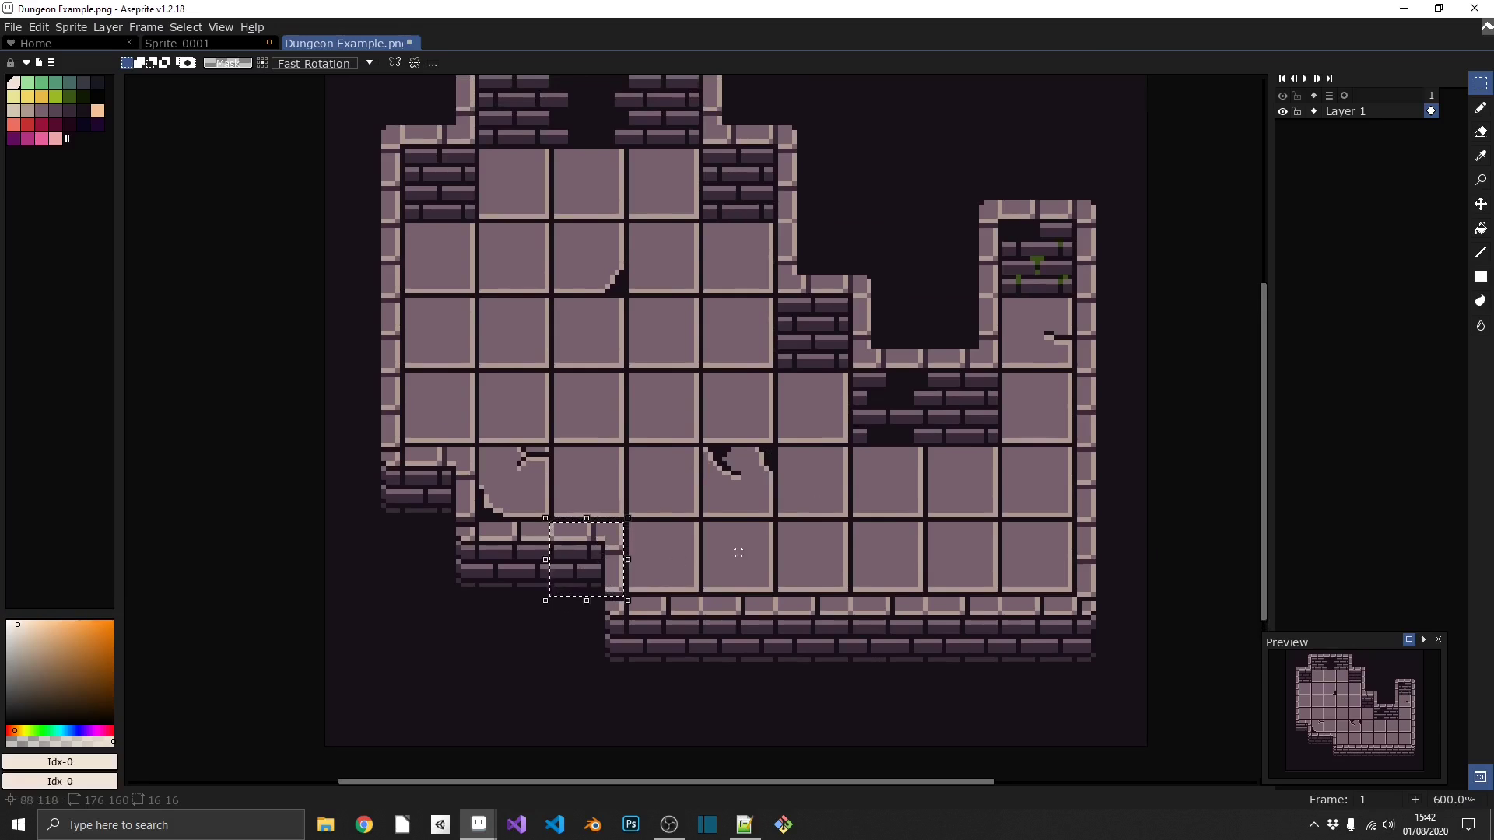
- Back in Sprite-0001, fill the faces of the uppermost brick row in both copied wall tiles with #77606d
key(ctrl+shift+Tab)
drag(1031, 269, 772, 356)
scroll(794, 298, up, 3)
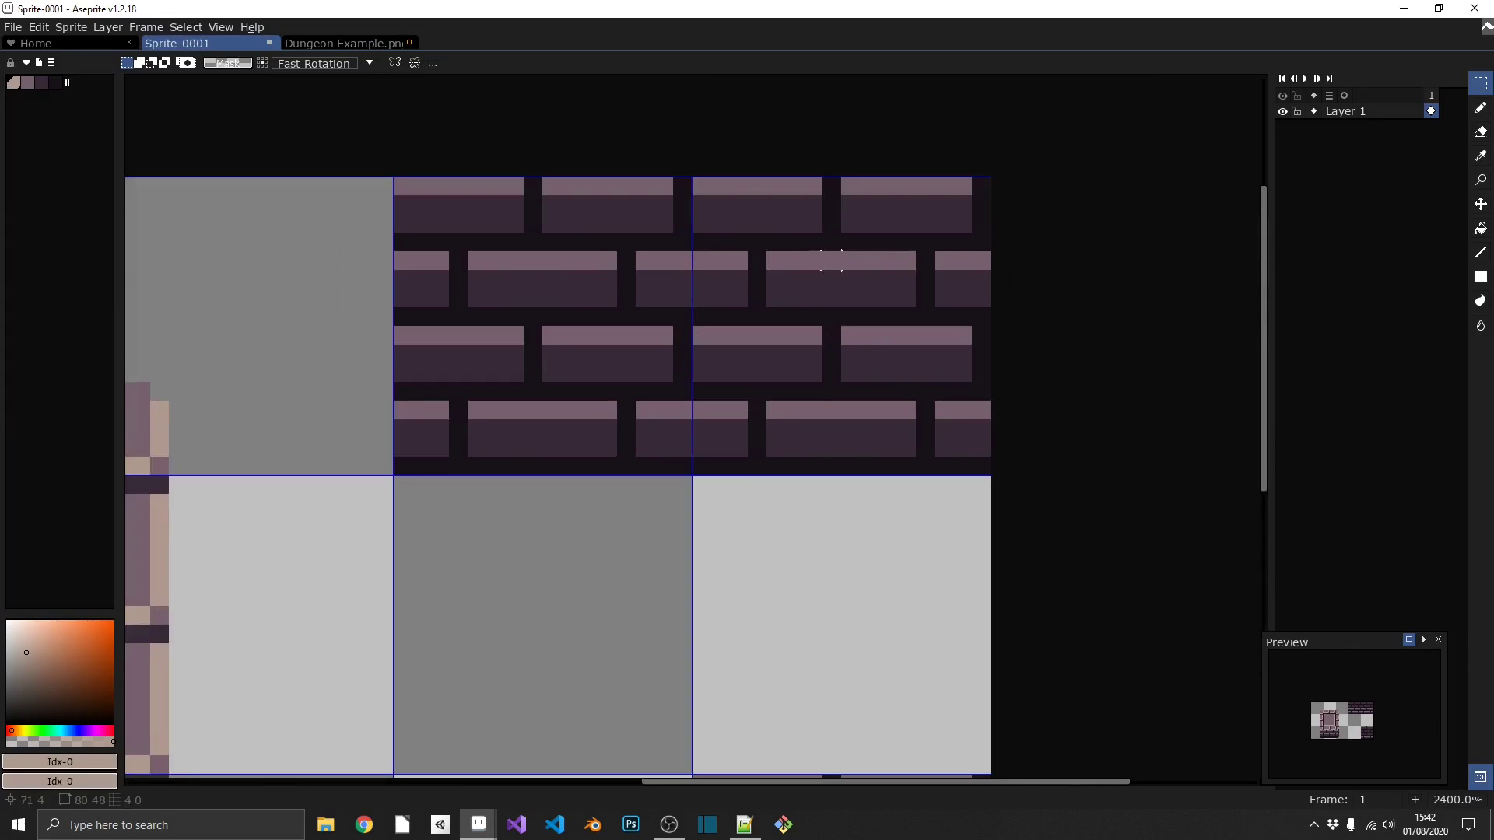
alt+click(166, 407)
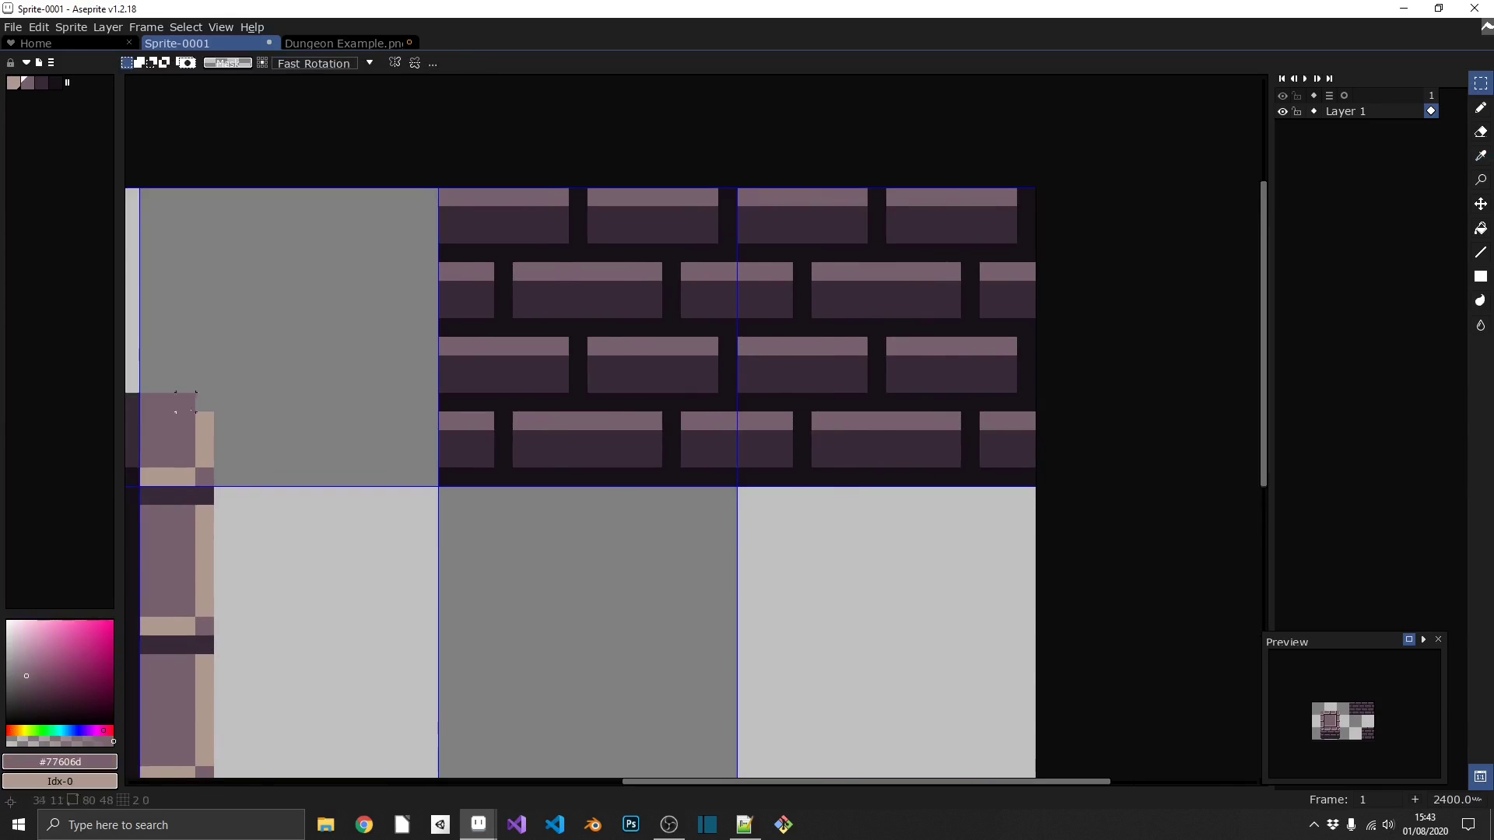
scroll(204, 450, down, 2)
key(g)
scroll(387, 303, up, 2)
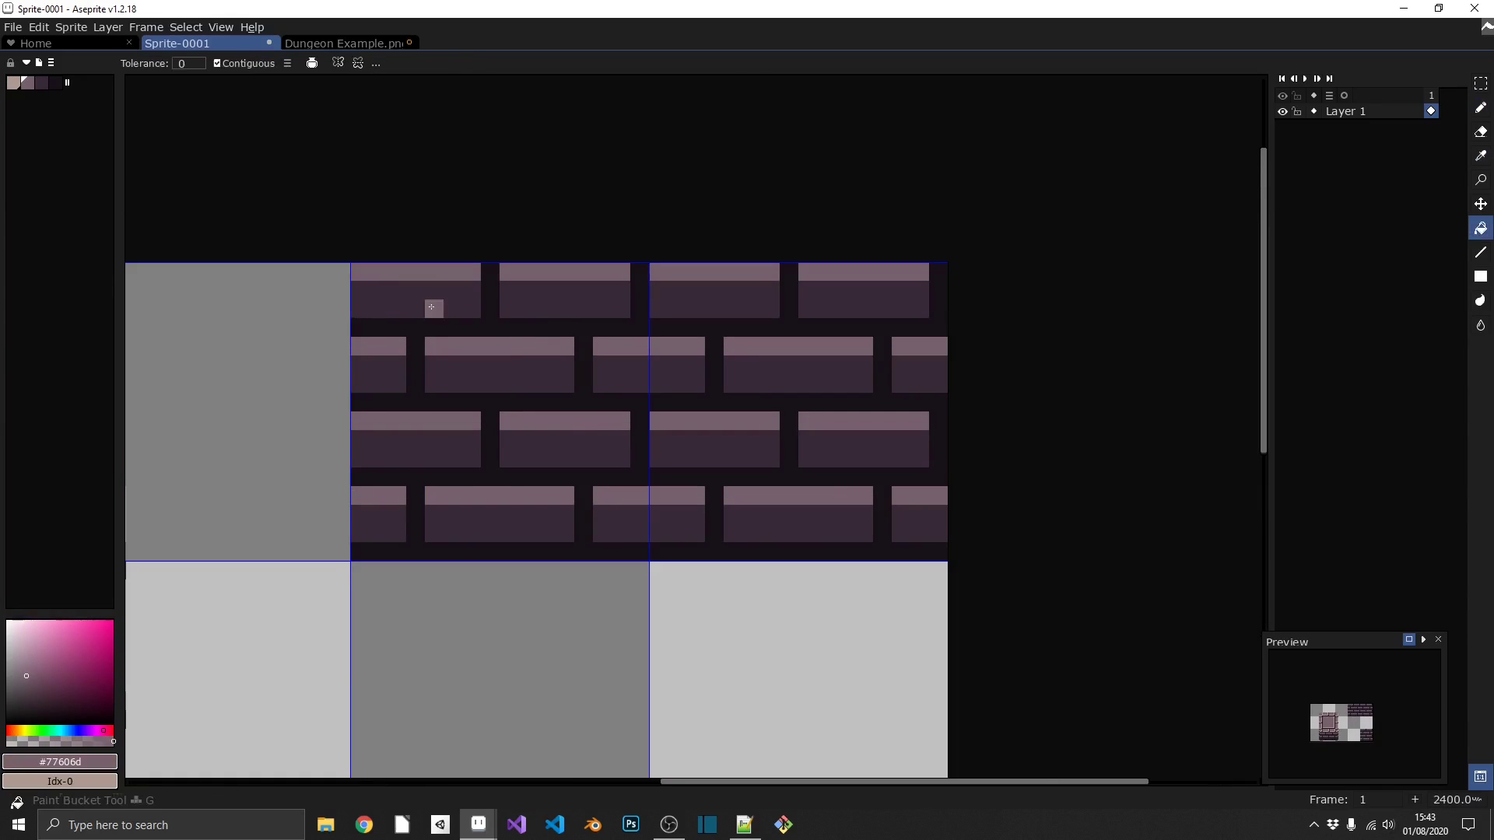
click(435, 307)
click(537, 307)
click(752, 294)
click(816, 299)
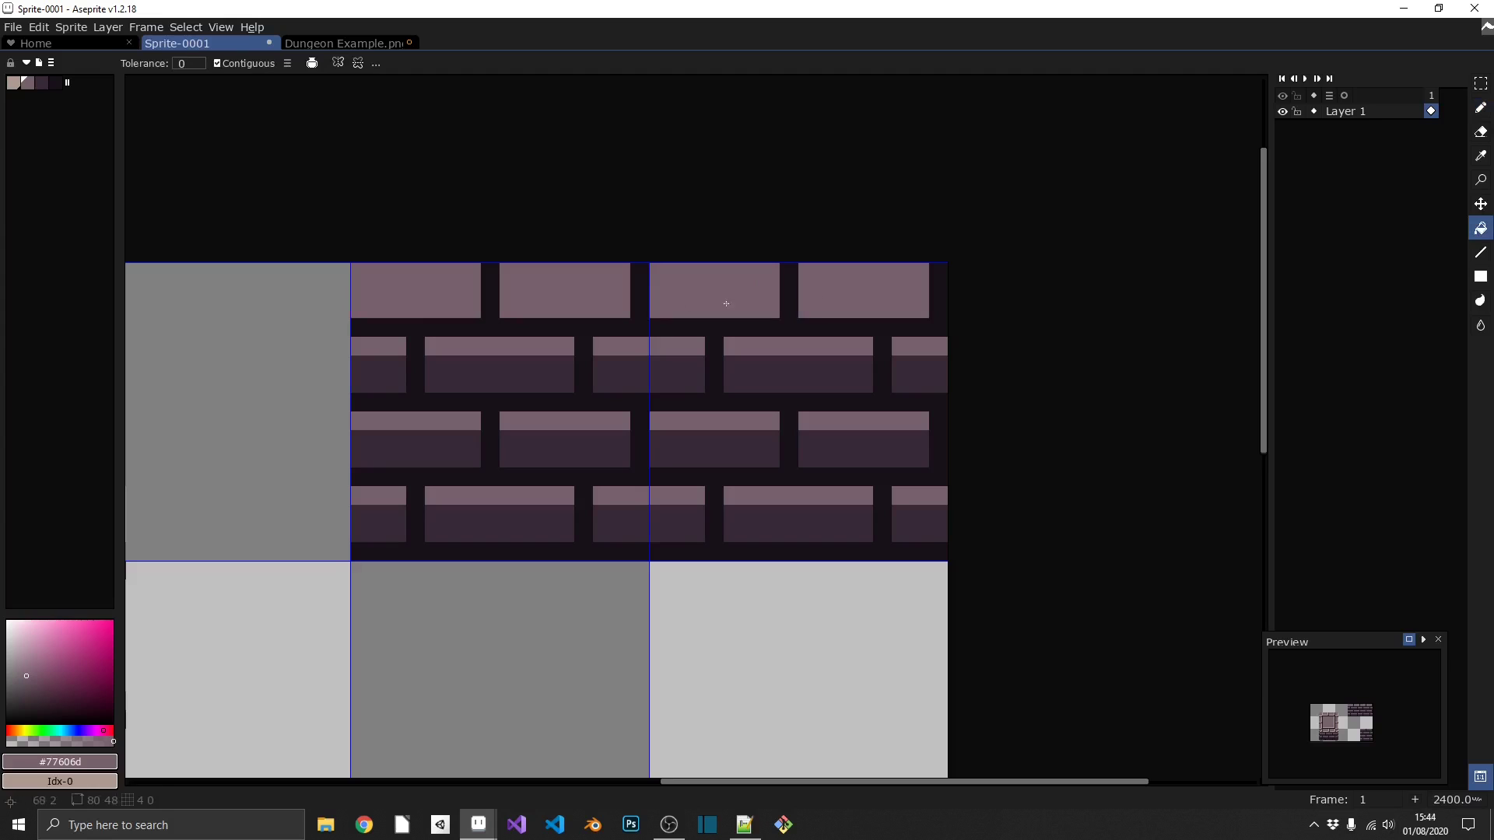
- Cover the joints and the mortar line of the uppermost brick row with #77606d to form a solid 4-pixel band
key(b)
drag(497, 309, 936, 308)
key(g)
click(939, 284)
click(789, 284)
click(640, 283)
click(491, 284)
key(b)
drag(358, 326, 939, 327)
- Cut the lowest brick row to a 1-pixel strip with mortar beneath, and shift the brick rows below the #77606d band down 1 pixel
drag(940, 549, 342, 533)
key(Up)
drag(358, 534, 938, 520)
key(Up)
drag(358, 346, 938, 514)
key(Down)
key(ctrl+d)
alt+click(415, 377)
key(g)
click(415, 348)
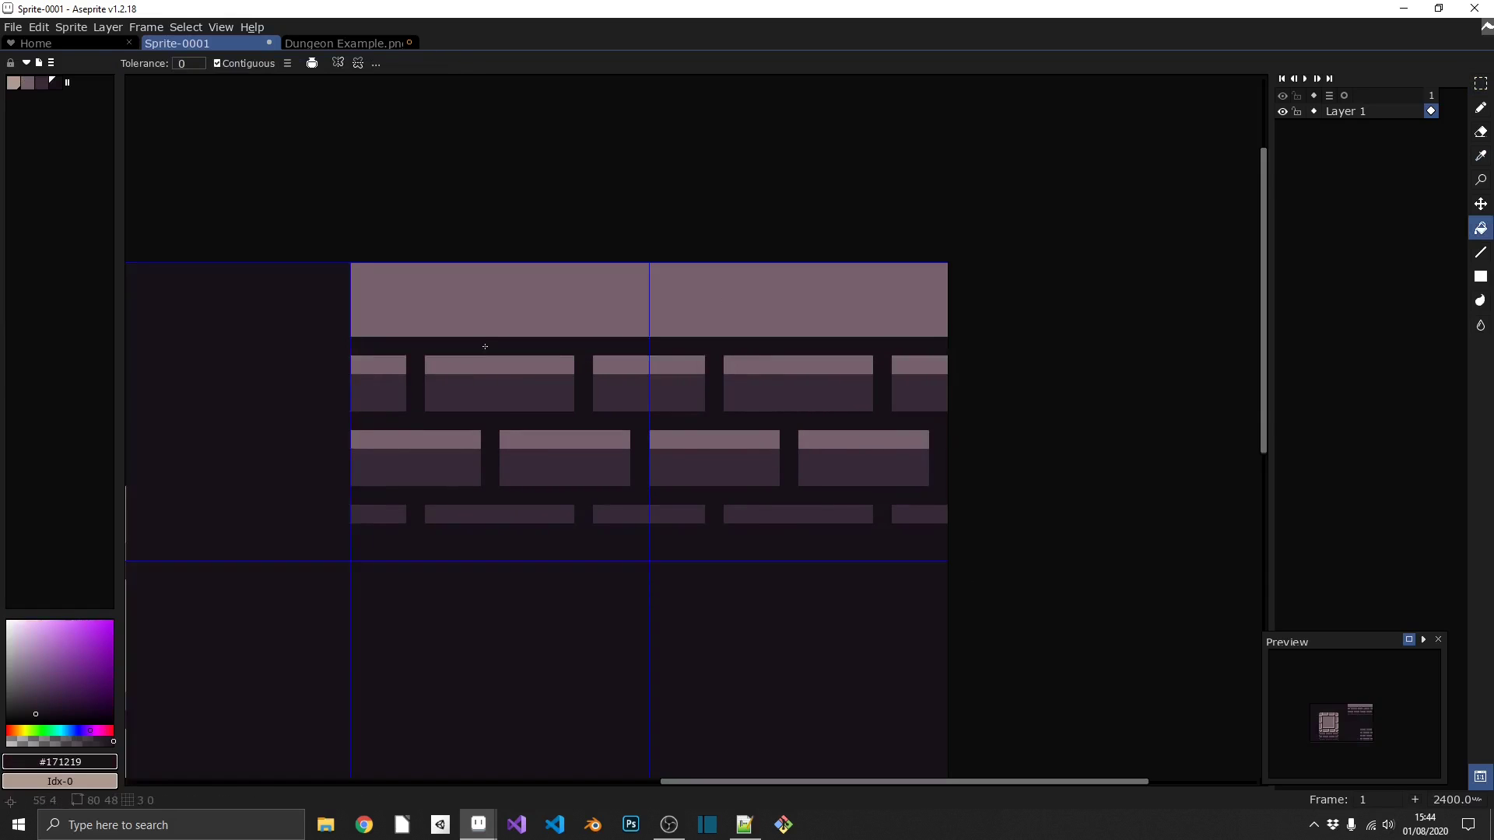
key(ctrl+z)
- Draw a 1-pixel #171219 line across both wall tiles directly beneath the #77606d band
key(b)
drag(360, 347, 923, 350)
click(939, 347)
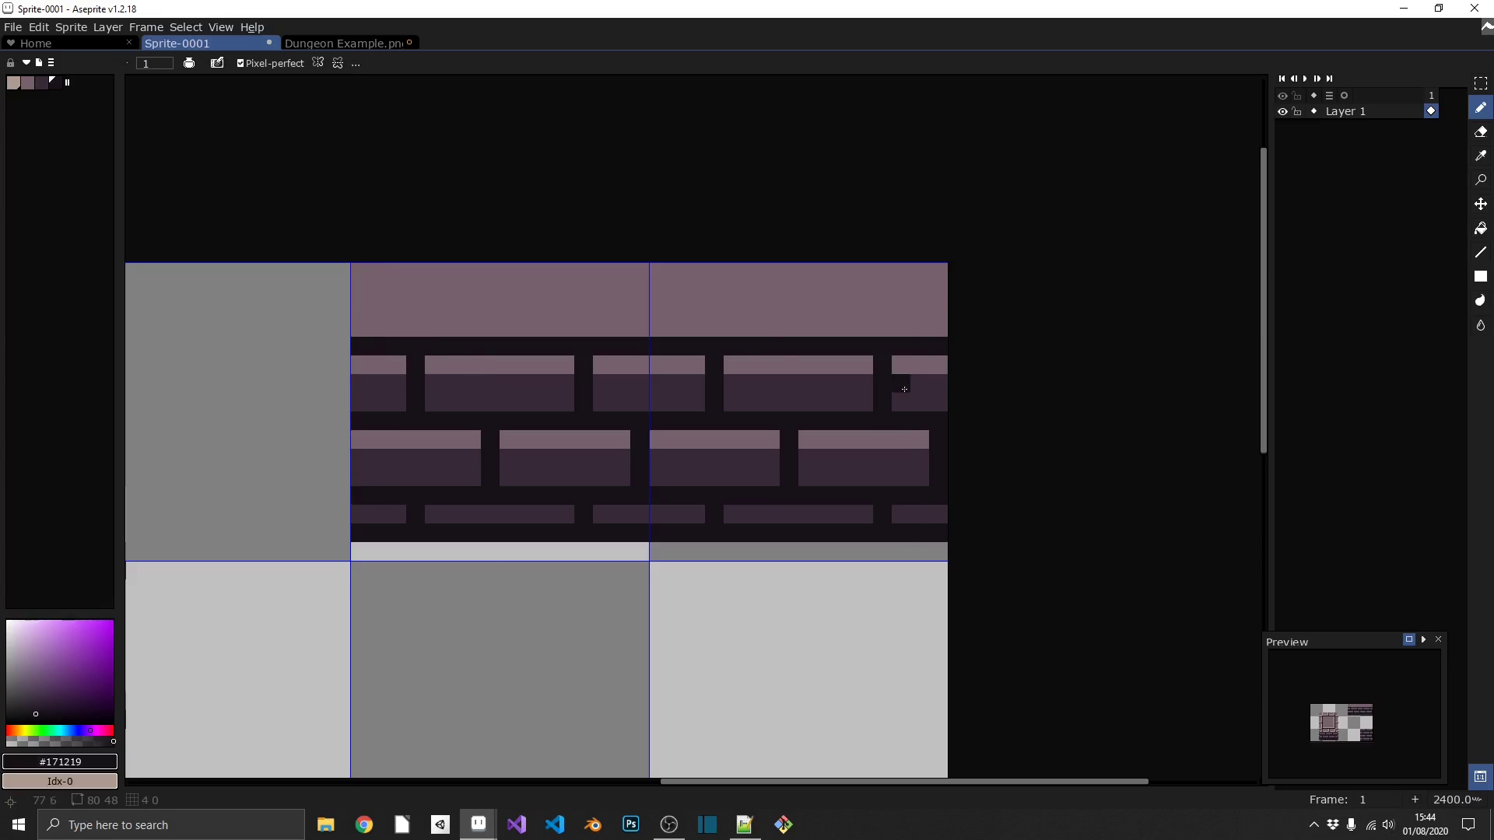
- Cover the 4 leftmost pixel columns of the two-tile wall with #77606d, down to its bottom mortar line
alt+click(397, 291)
mouse_move(361, 347)
mouse_down()
mouse_move(414, 344)
mouse_move(414, 518)
mouse_move(364, 536)
mouse_move(360, 374)
mouse_up()
key(g)
click(388, 396)
click(389, 421)
click(389, 467)
click(388, 496)
click(388, 515)
- Cover the 4 rightmost pixel columns of the two-tile wall with #77606d to match the opposite side
key(b)
drag(882, 348, 883, 534)
key(g)
click(920, 347)
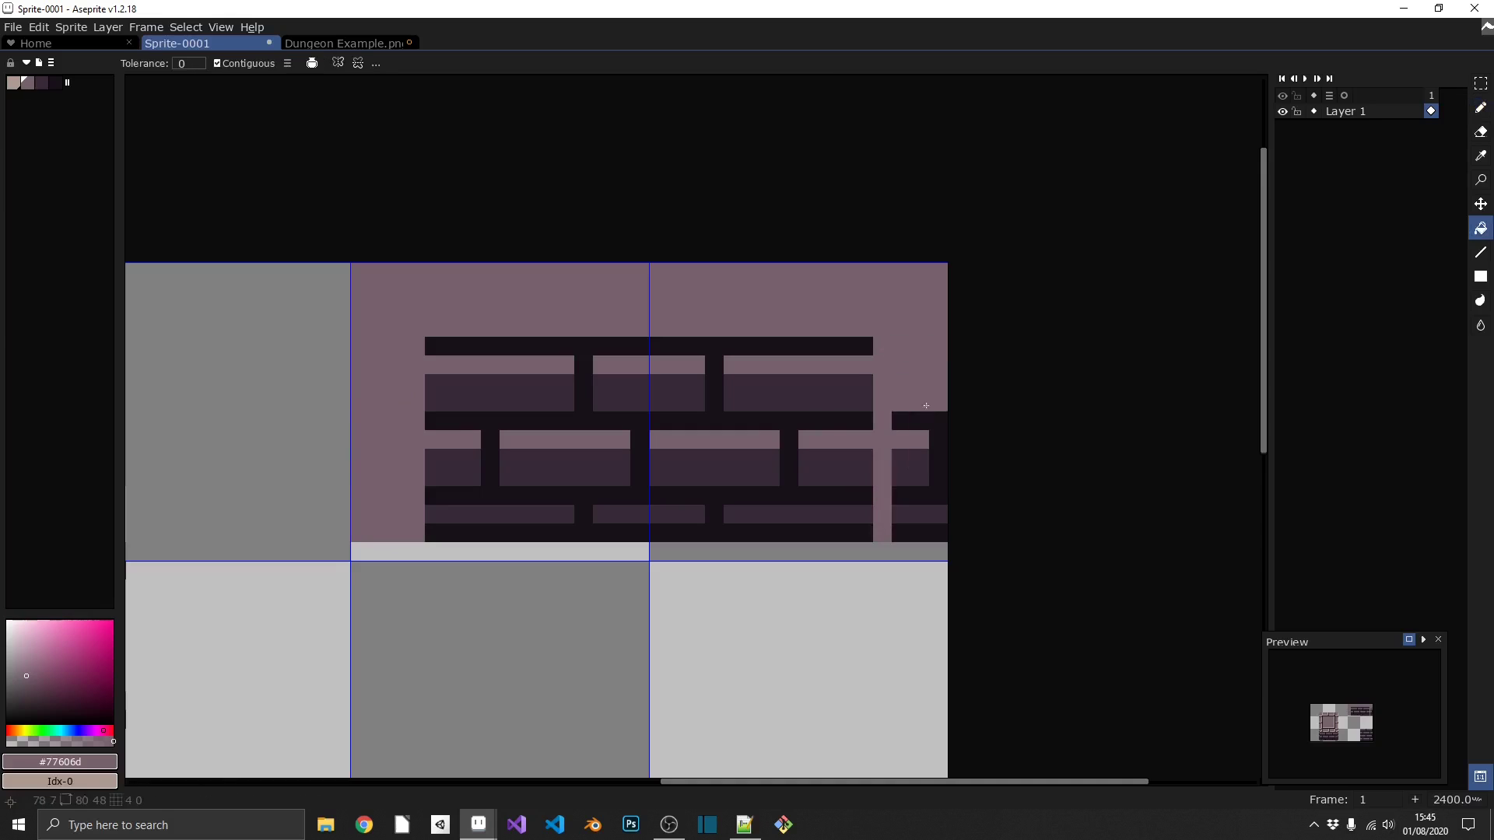
- Draw 1-pixel #171219 vertical lines down both side edges of the remaining brick area, next to the #77606d frame
key(b)
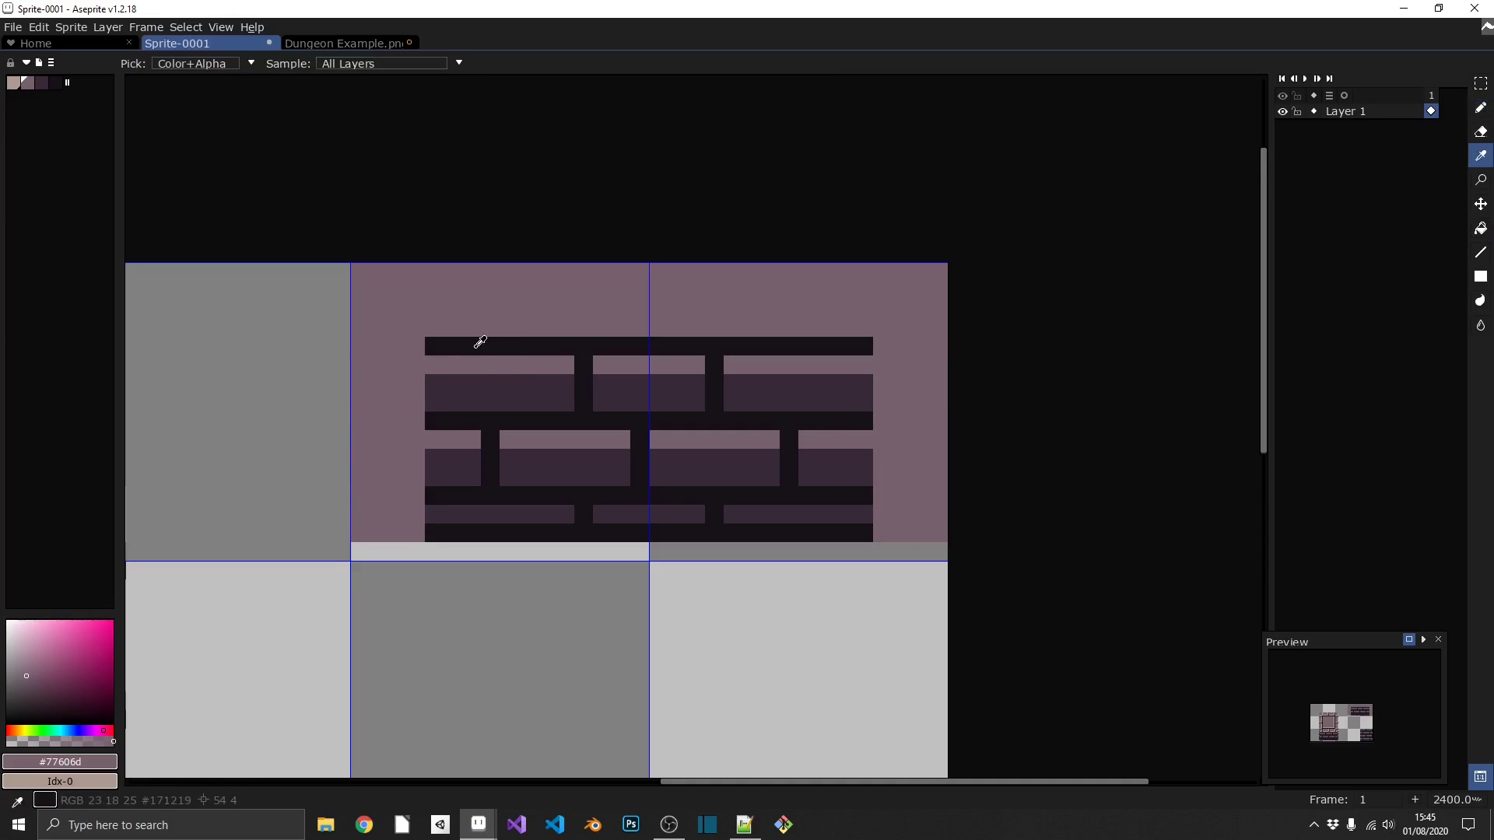
alt+click(439, 351)
mouse_move(439, 351)
mouse_down()
mouse_move(415, 537)
mouse_move(435, 529)
mouse_up()
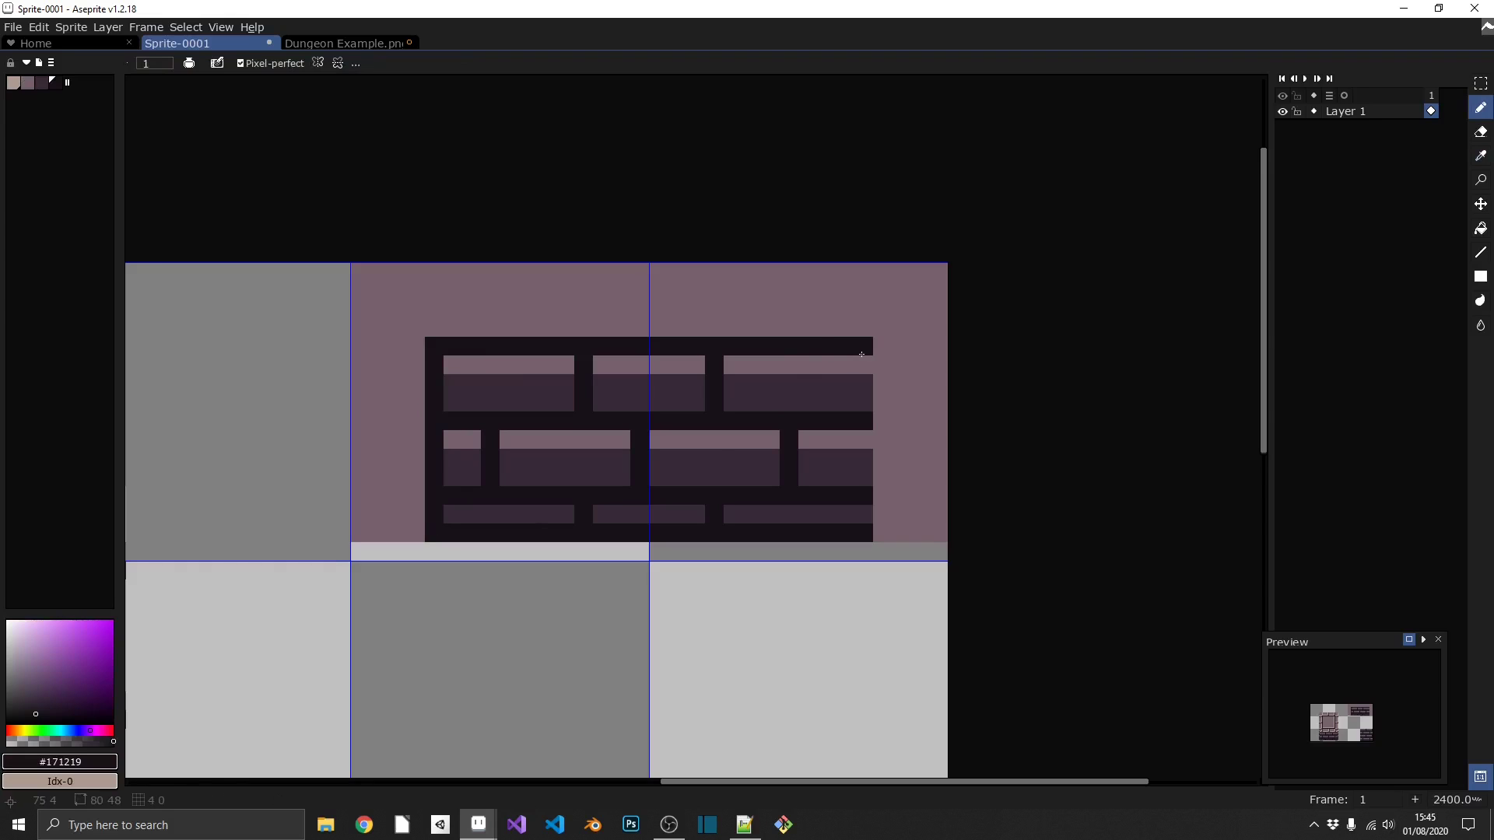
mouse_move(862, 354)
mouse_down()
mouse_move(862, 520)
mouse_move(889, 529)
mouse_up()
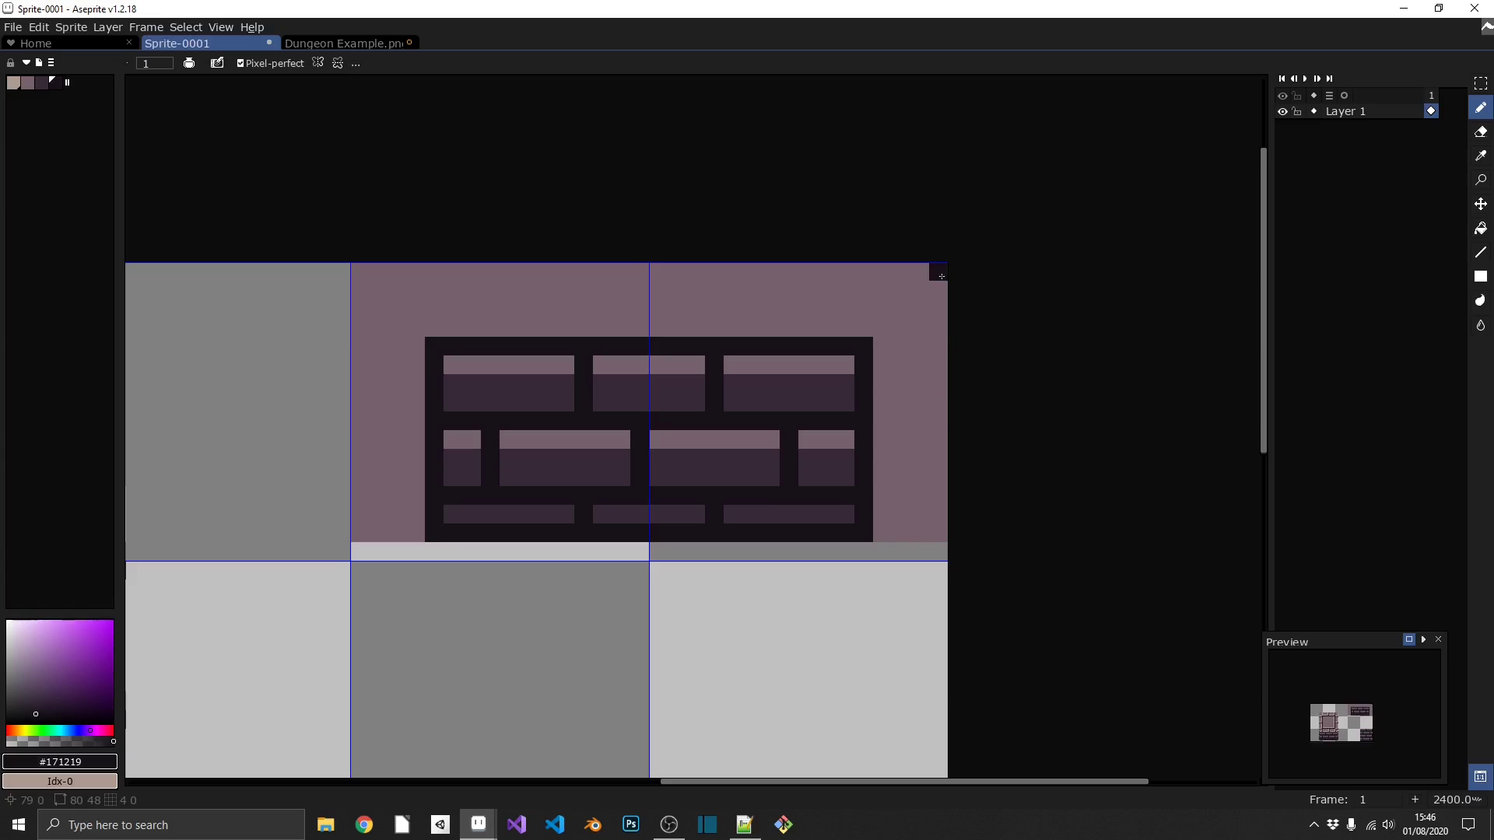
- Draw a 1-pixel #171219 line down the top-right cell's outer edge and shift the adjoining frame strip 1 pixel inward
drag(940, 276, 938, 559)
key(m)
drag(864, 270, 929, 545)
key(Left)
key(ctrl+d)
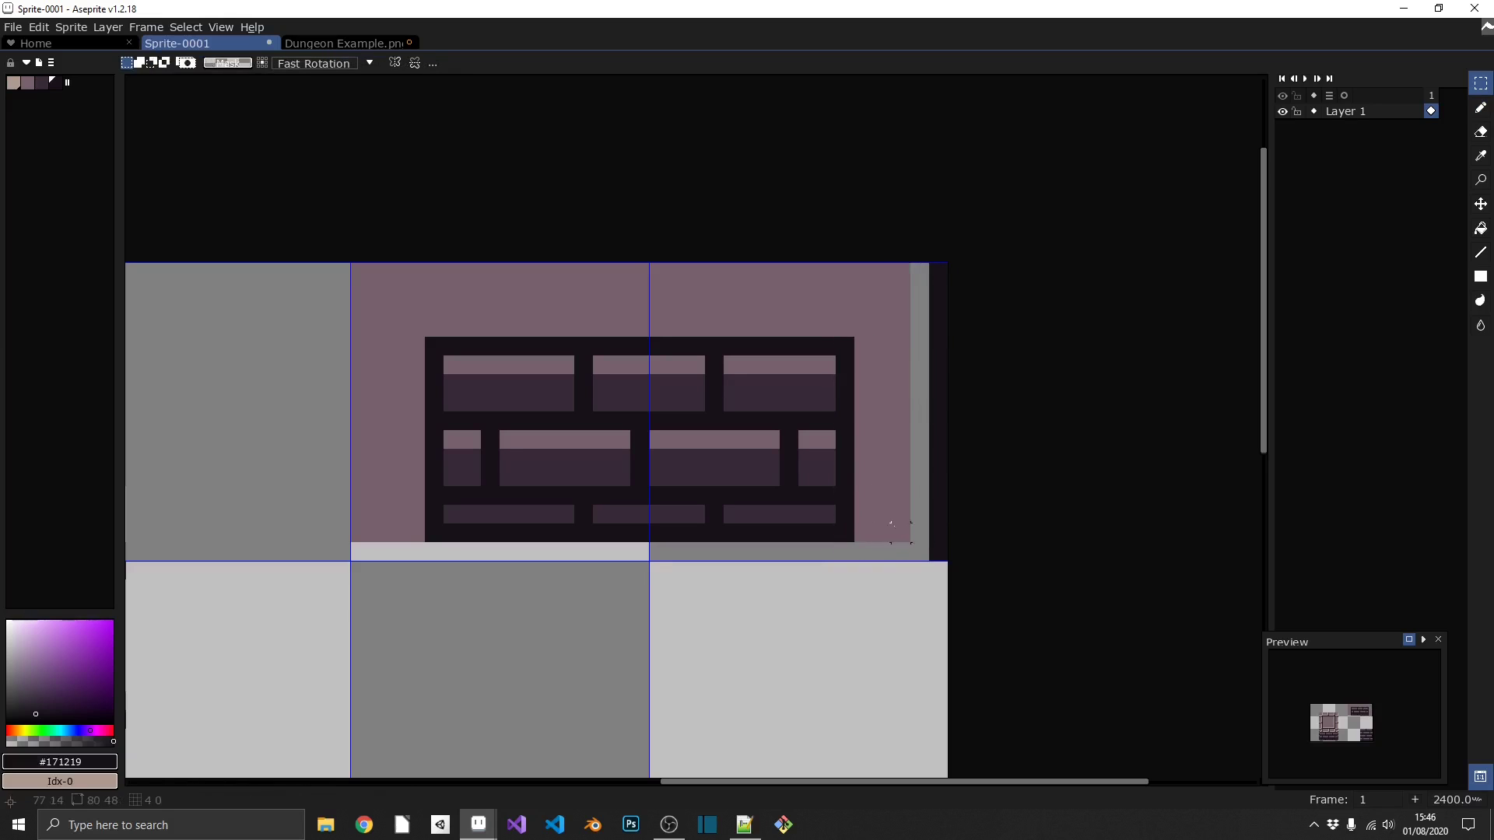
- Fill the 1-pixel vertical gap between the frame and the #171219 outer edge line with #77606d
key(b)
alt+click(882, 327)
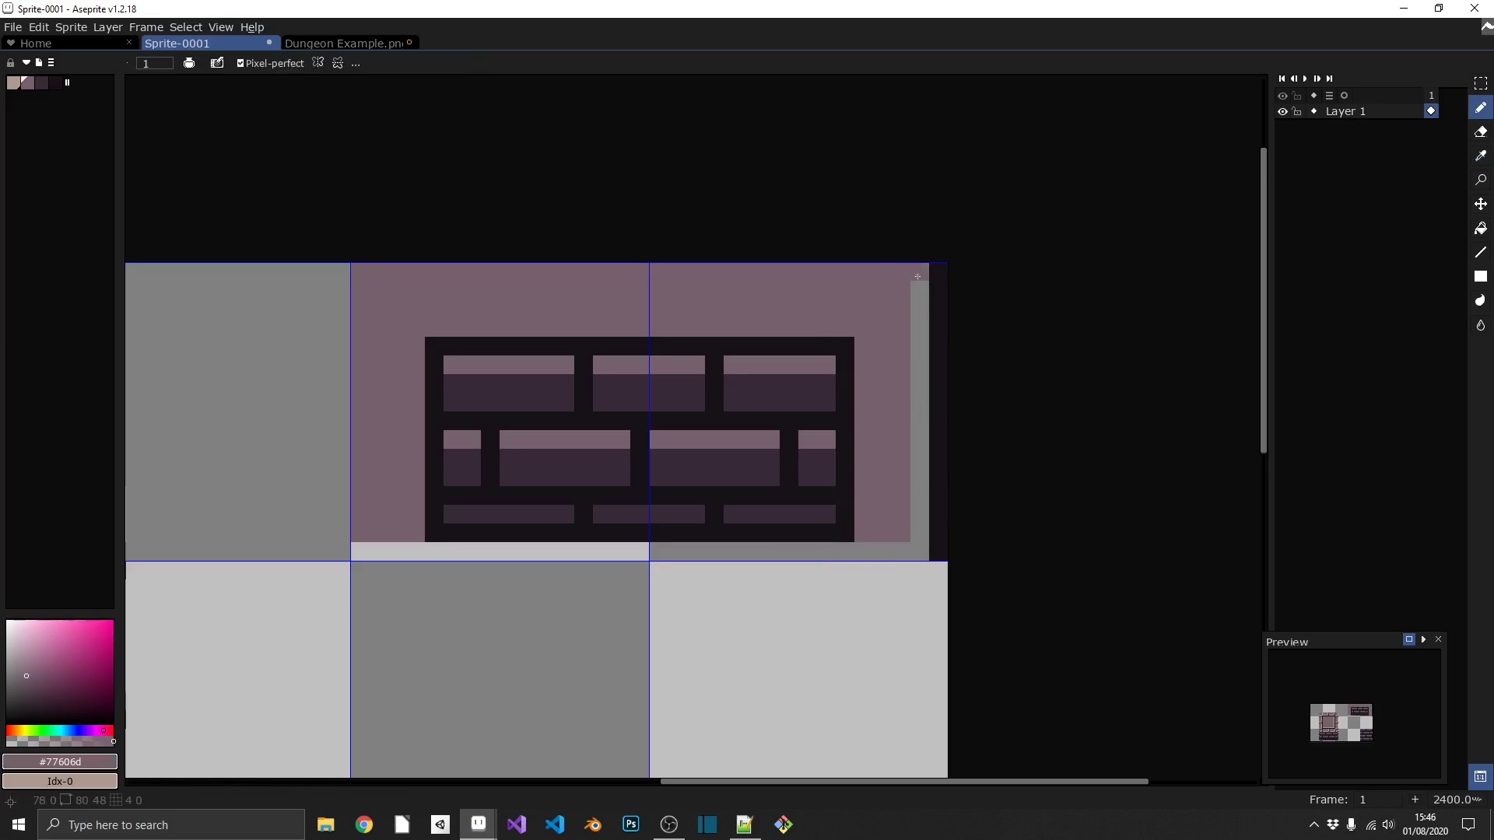
drag(920, 268, 917, 540)
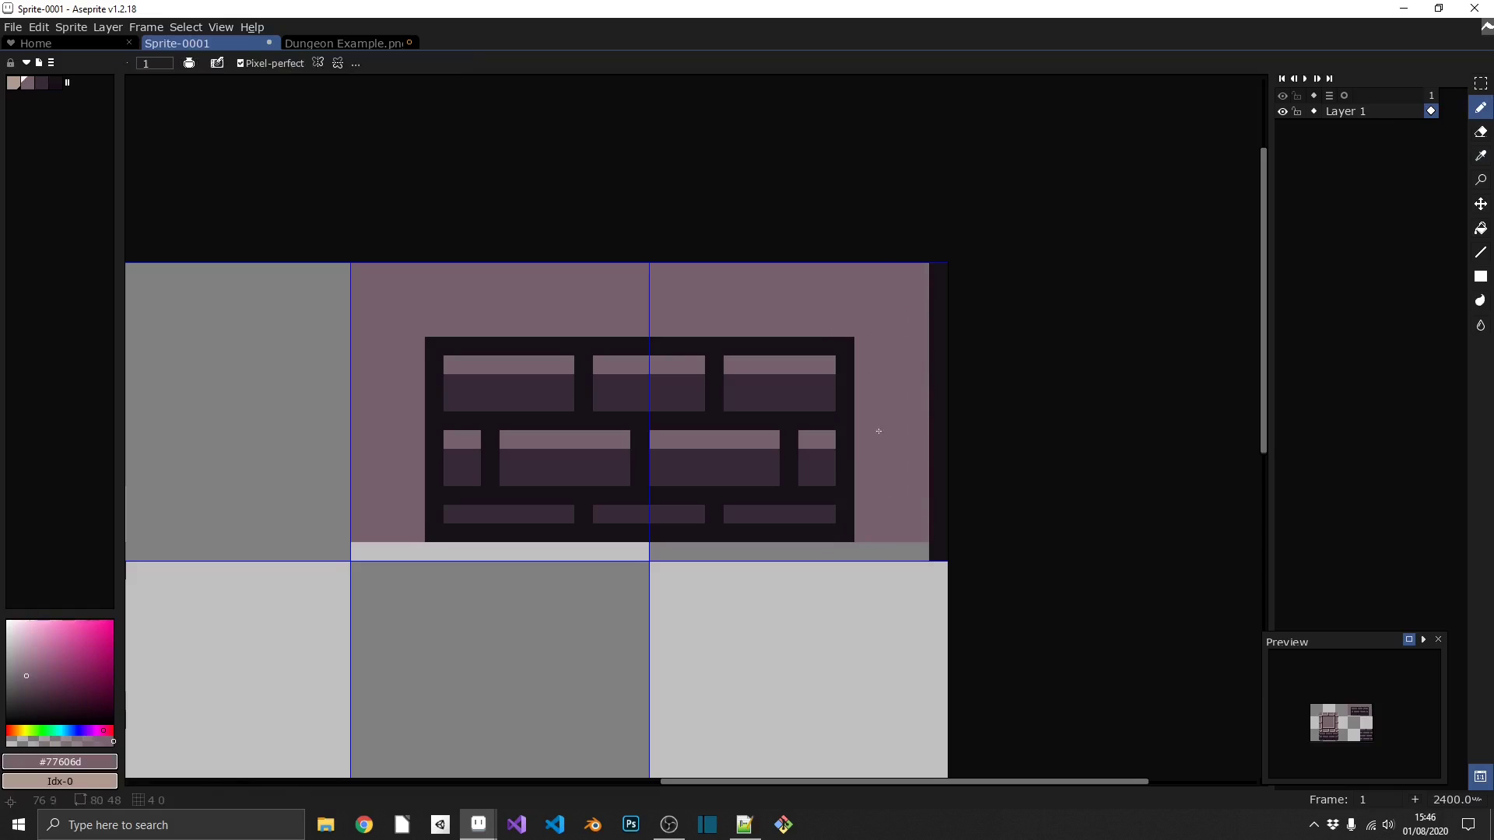
- Continue the #171219 edge line down the right side of the middle-row cell and along the bottom of the two rightmost middle-row cells
scroll(879, 410, down, 2)
alt+click(961, 427)
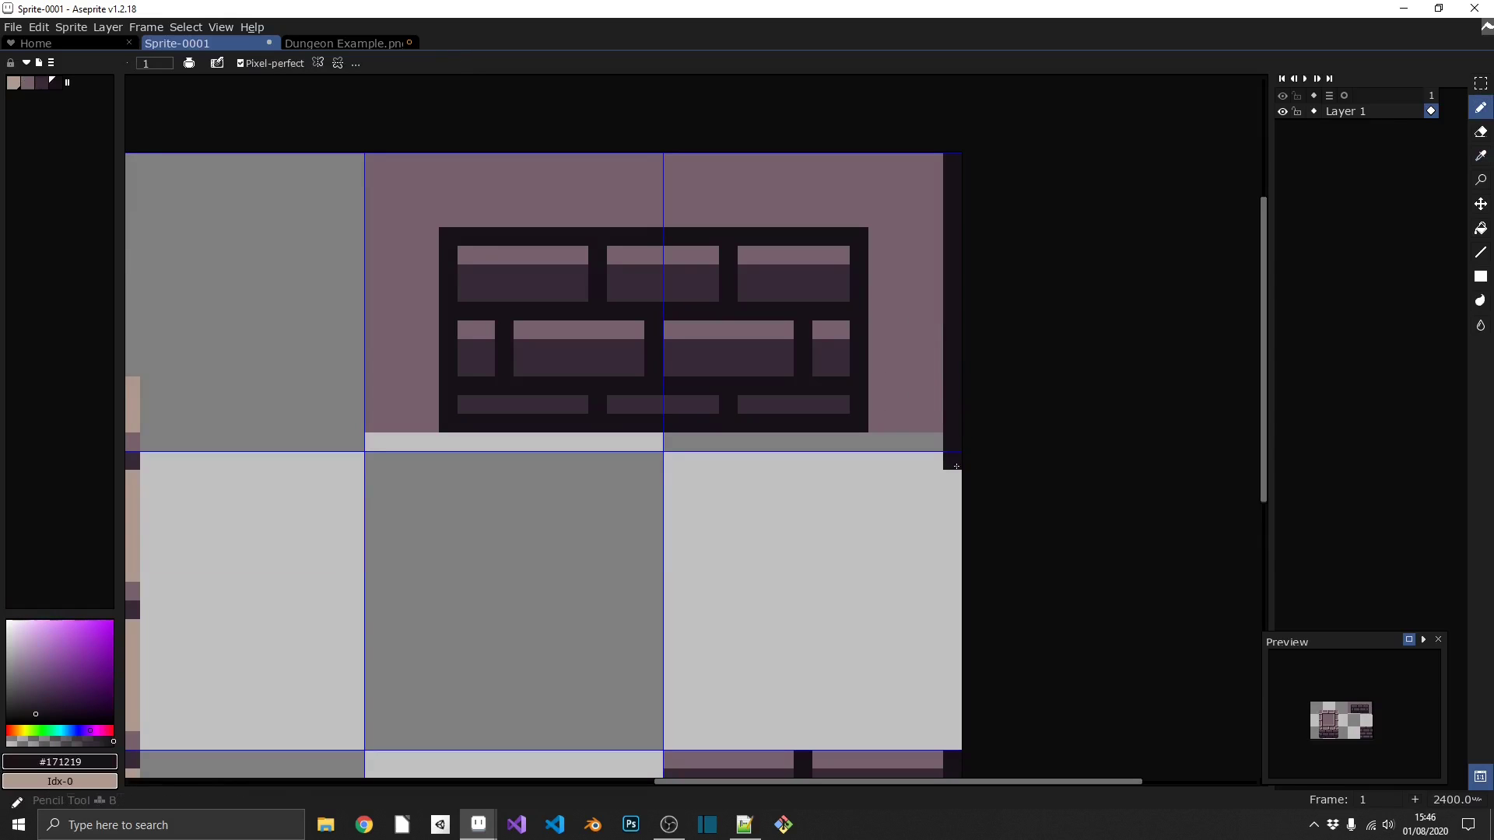
drag(957, 466, 947, 725)
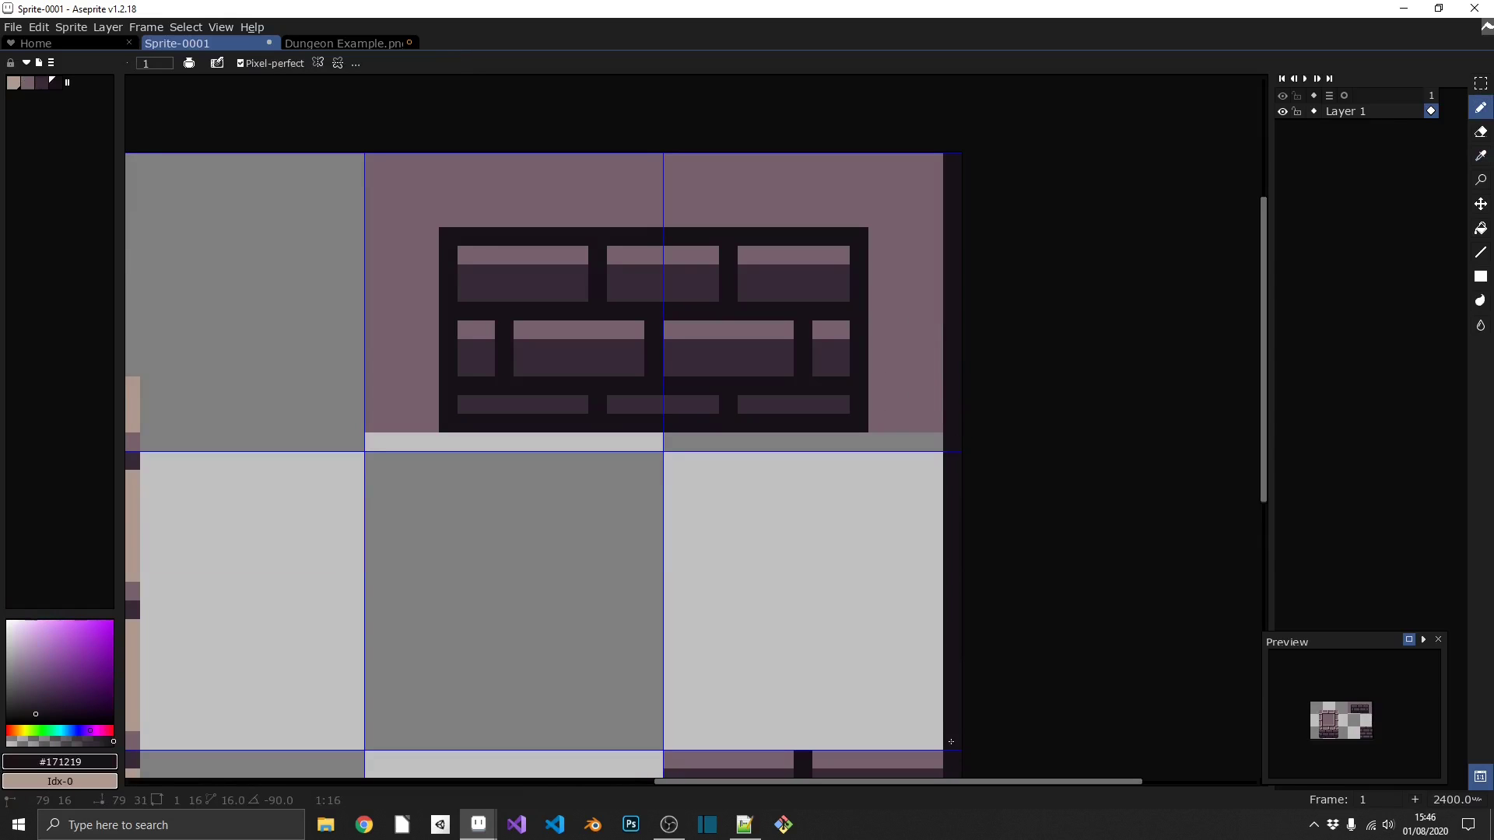
click(951, 741)
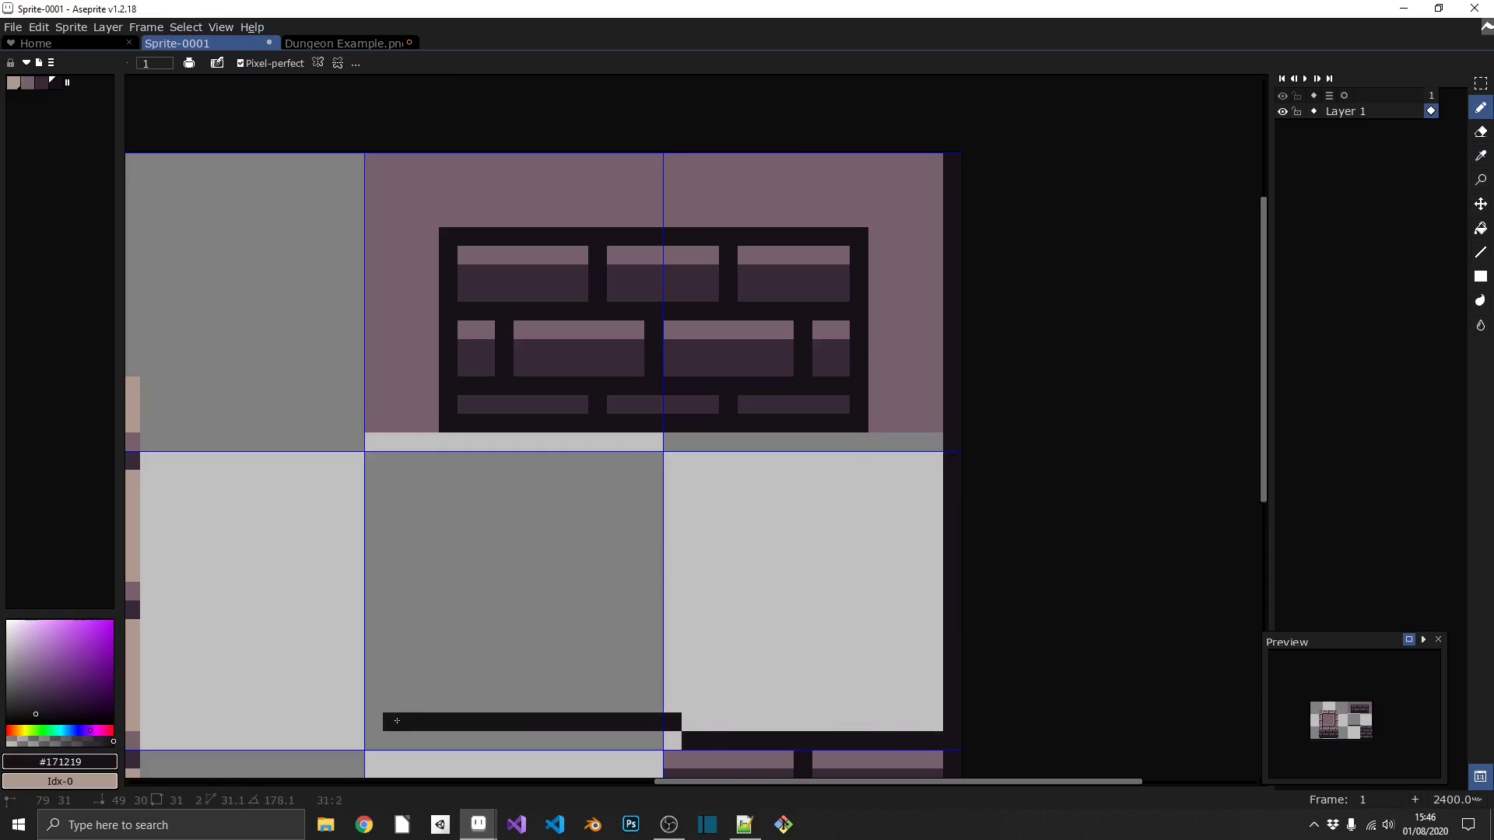
shift+click(373, 741)
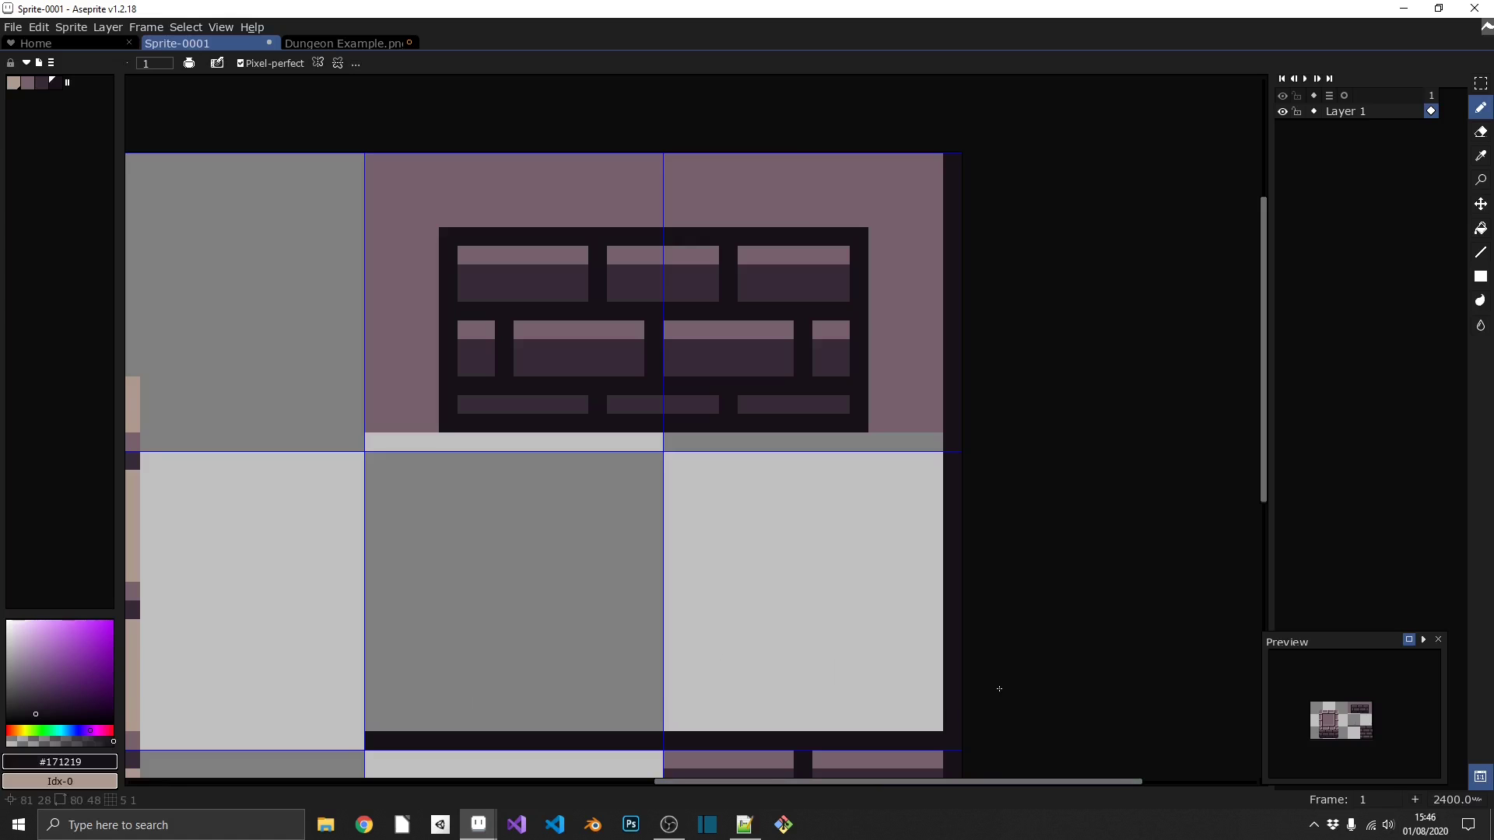
- Draw 1-pixel #382a38 joint lines across the top strip and both side strips of the #77606d frame around the upper brick panel
drag(999, 689, 1009, 782)
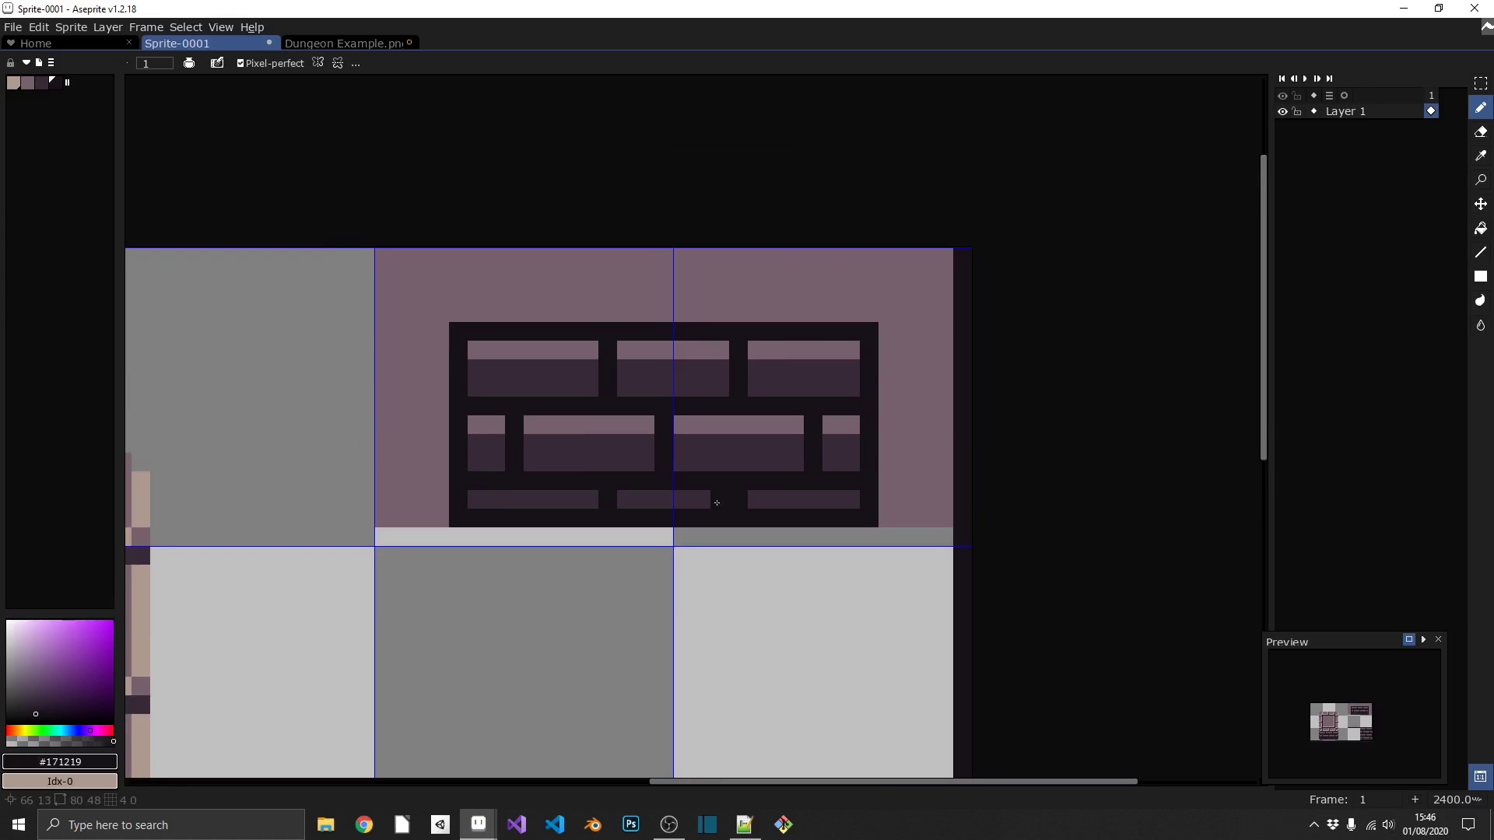
drag(308, 499, 652, 449)
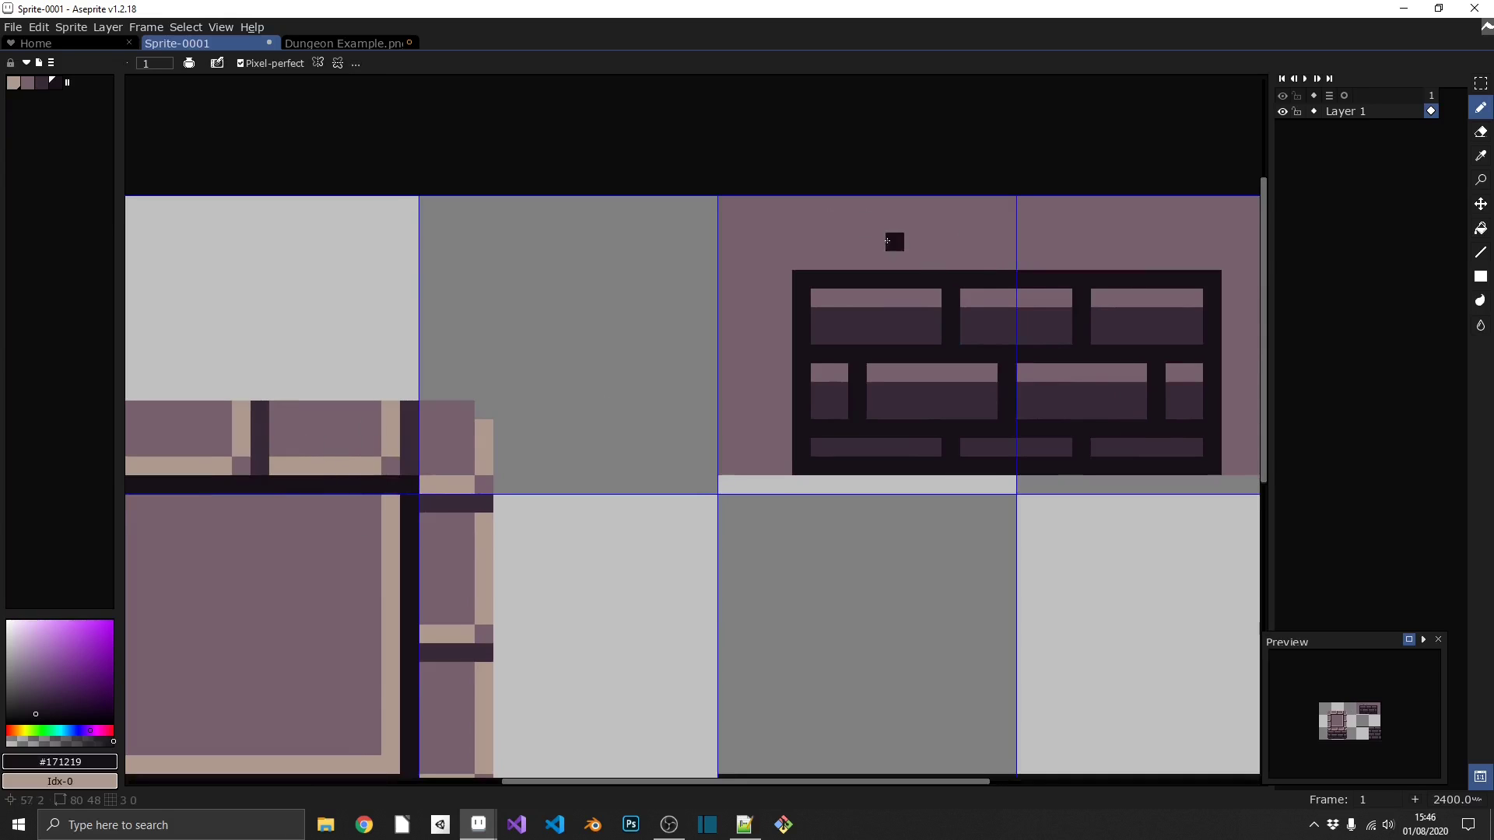
scroll(887, 241, right, 4)
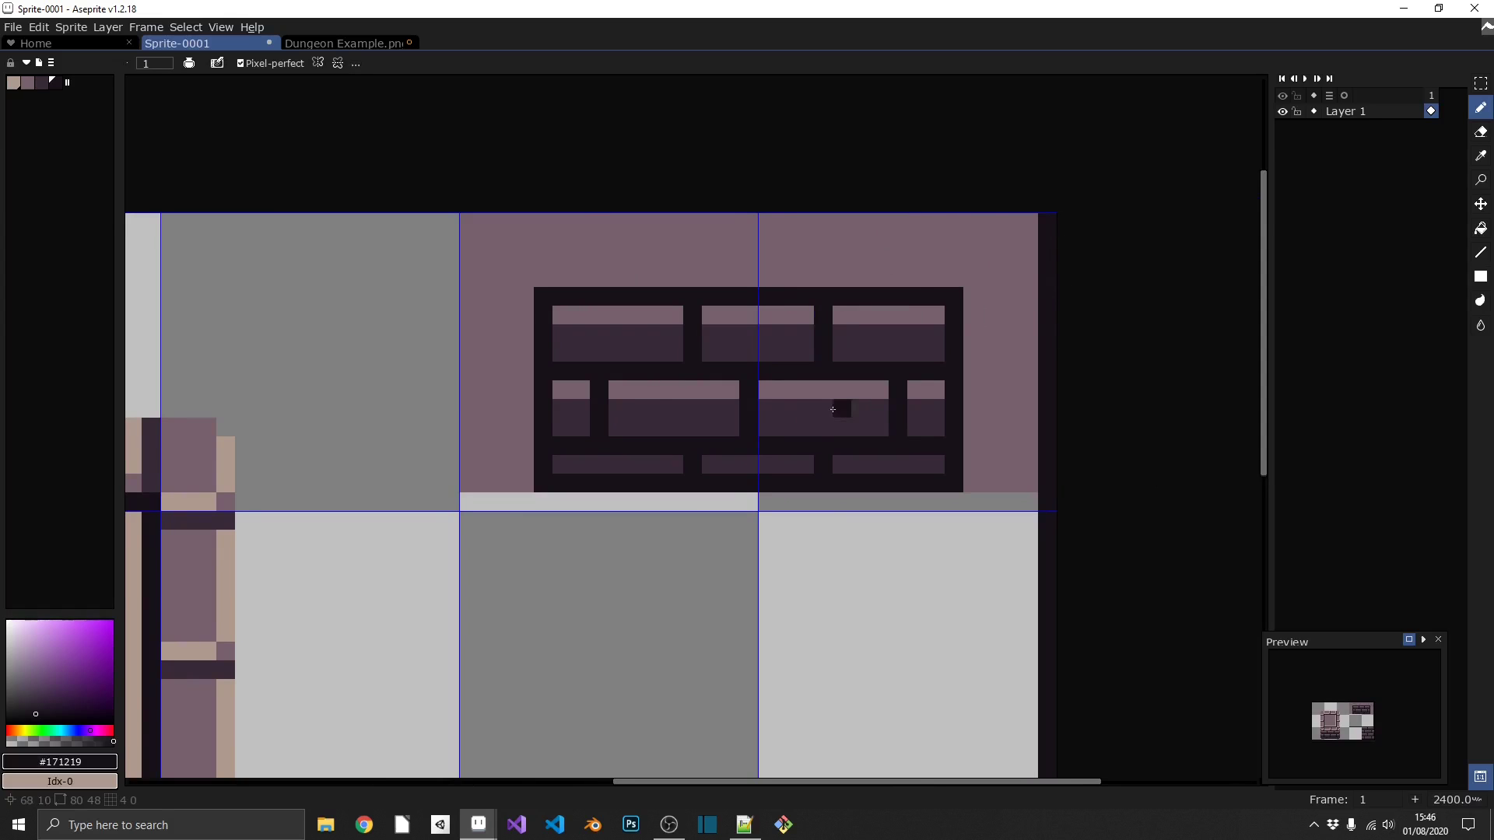
drag(637, 390, 802, 410)
alt+click(316, 453)
key(b)
scroll(684, 408, right, 4)
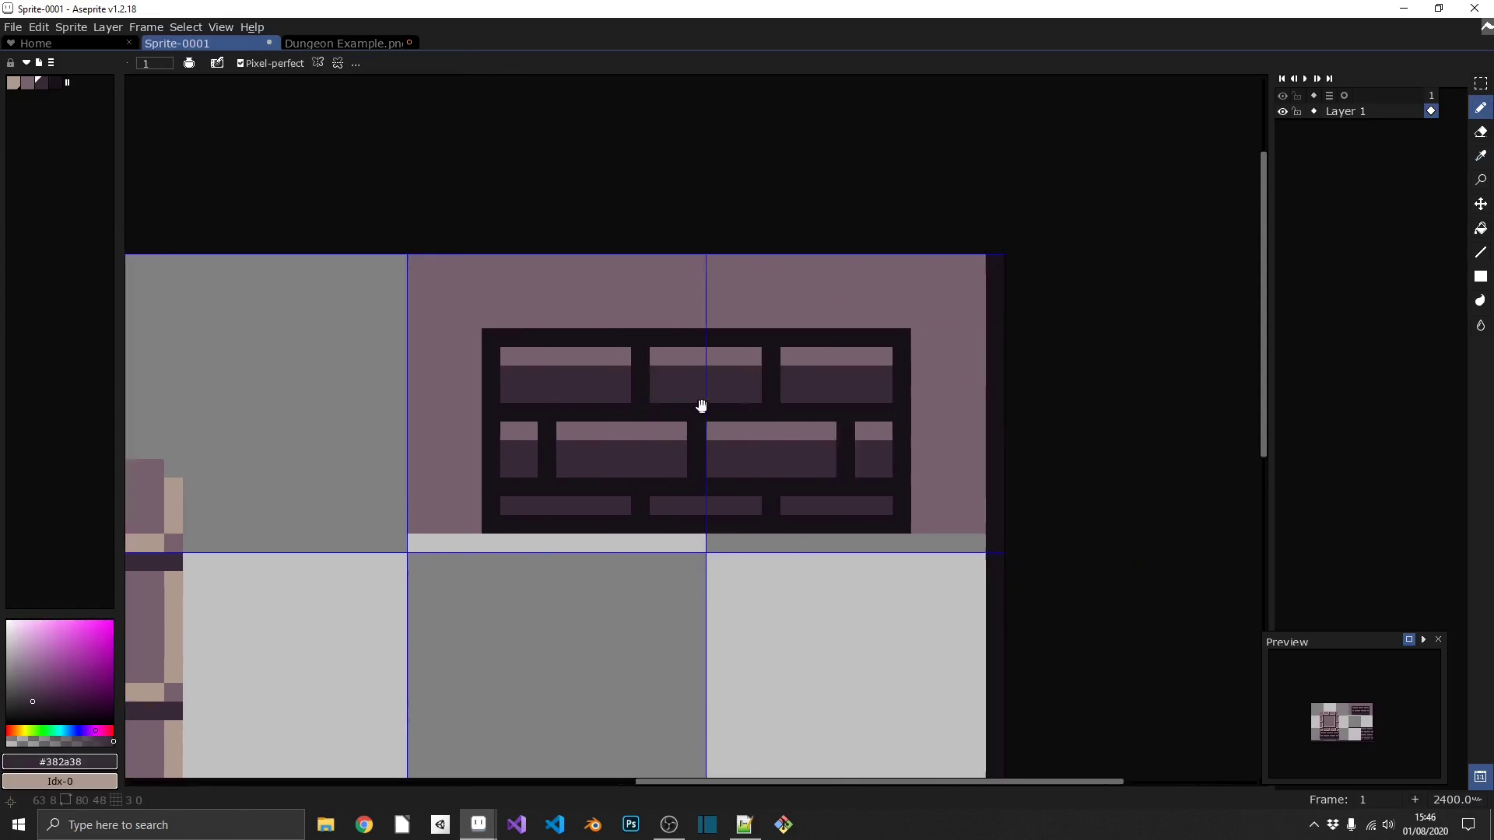
drag(510, 319, 510, 258)
drag(493, 356, 411, 357)
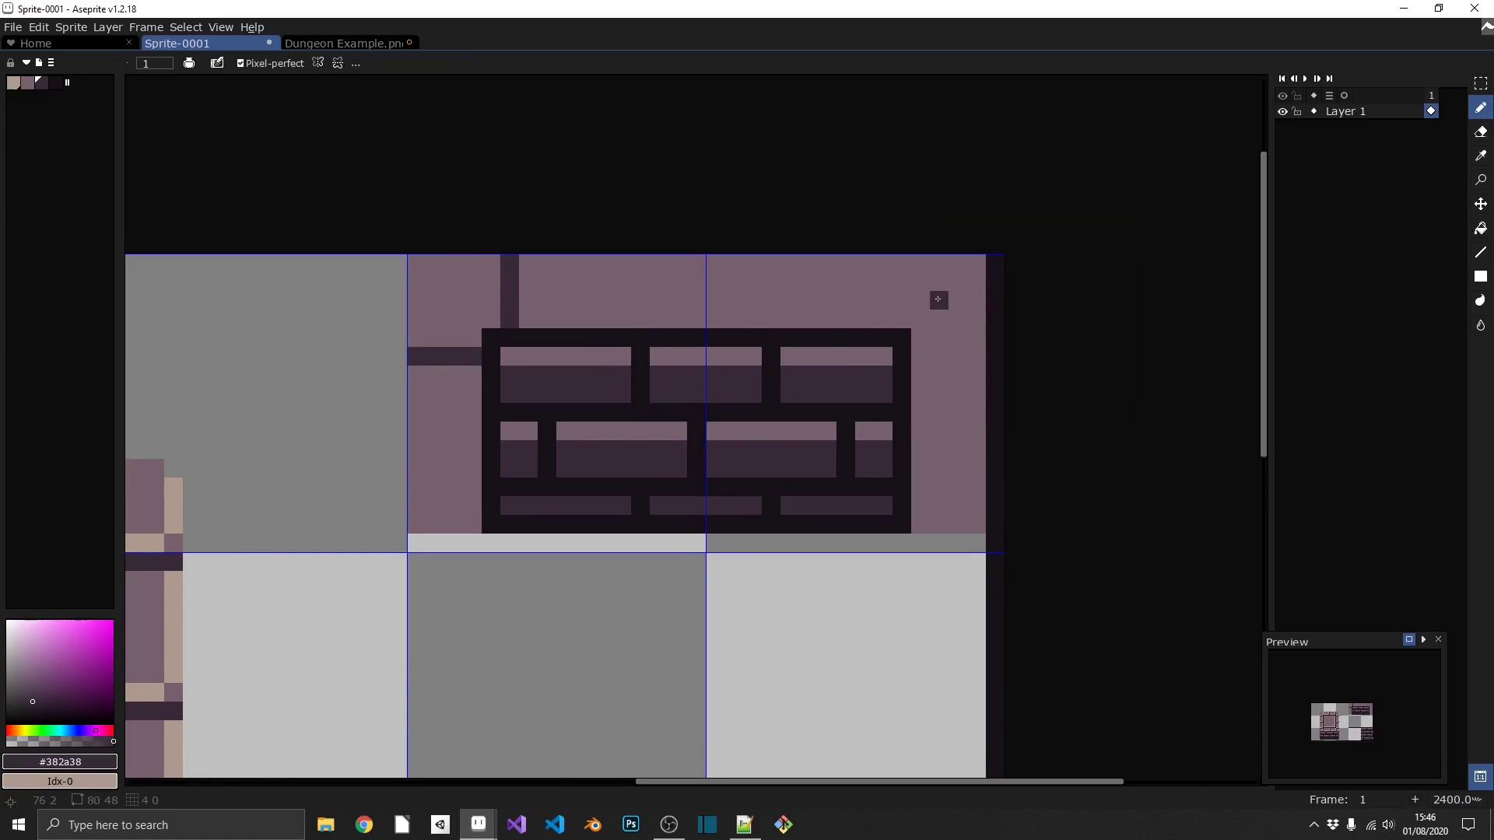
drag(884, 319, 883, 258)
drag(921, 357, 981, 354)
drag(921, 543, 977, 543)
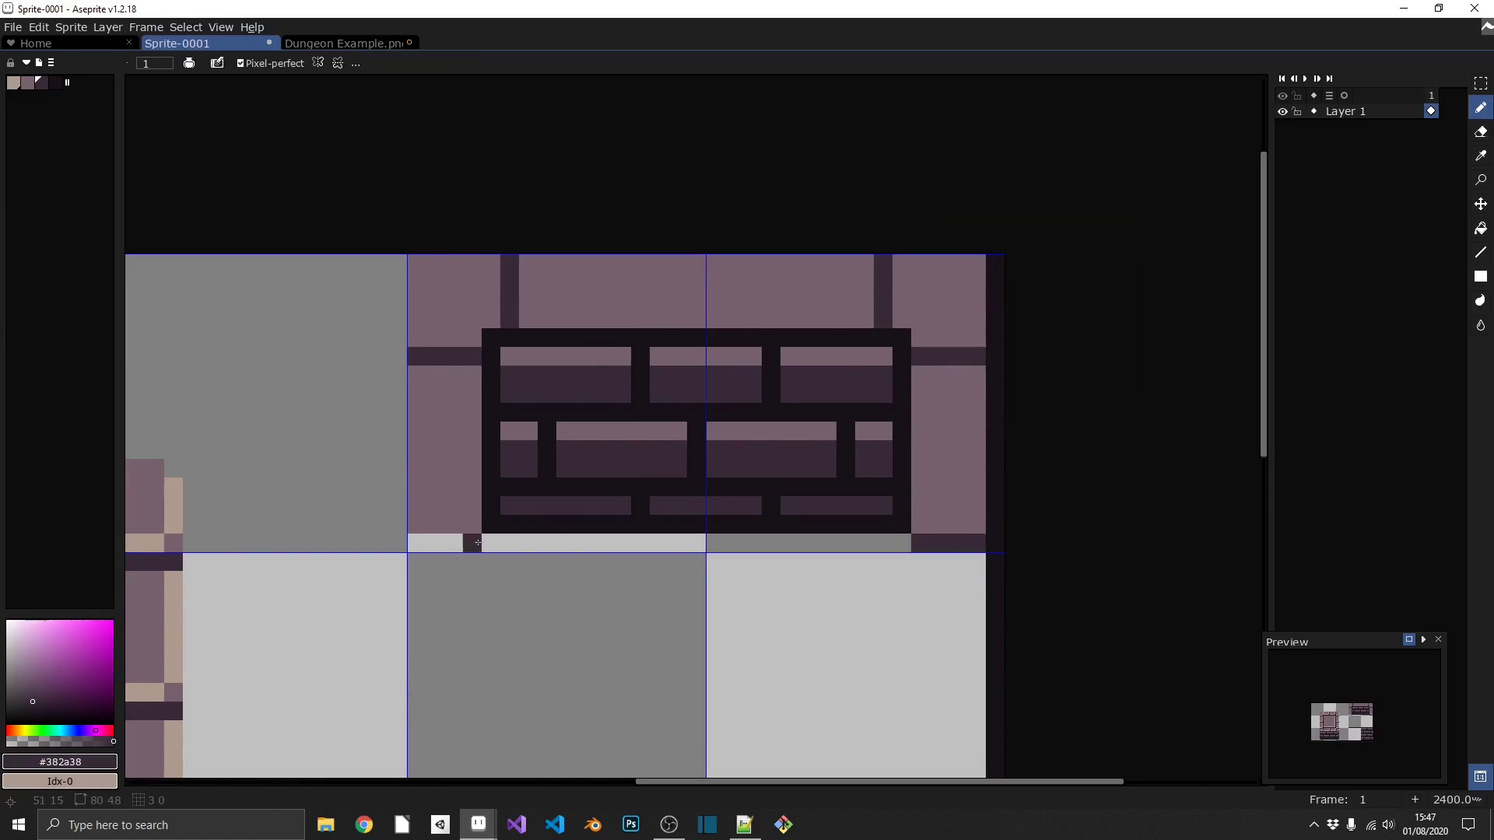
drag(472, 543, 419, 543)
- Add 1-pixel #af998e highlights along the right and bottom edges of each brick in the upper frame
alt+click(173, 514)
mouse_move(492, 261)
mouse_down()
mouse_move(472, 337)
mouse_move(411, 337)
mouse_up()
mouse_move(977, 264)
mouse_down()
mouse_move(960, 338)
mouse_move(905, 316)
mouse_up()
mouse_move(864, 261)
mouse_down()
mouse_move(844, 318)
mouse_move(712, 319)
mouse_up()
drag(677, 260, 521, 319)
mouse_move(977, 368)
mouse_down()
mouse_move(970, 509)
mouse_move(920, 523)
mouse_up()
mouse_move(473, 368)
mouse_down()
mouse_move(473, 512)
mouse_move(415, 523)
mouse_up()
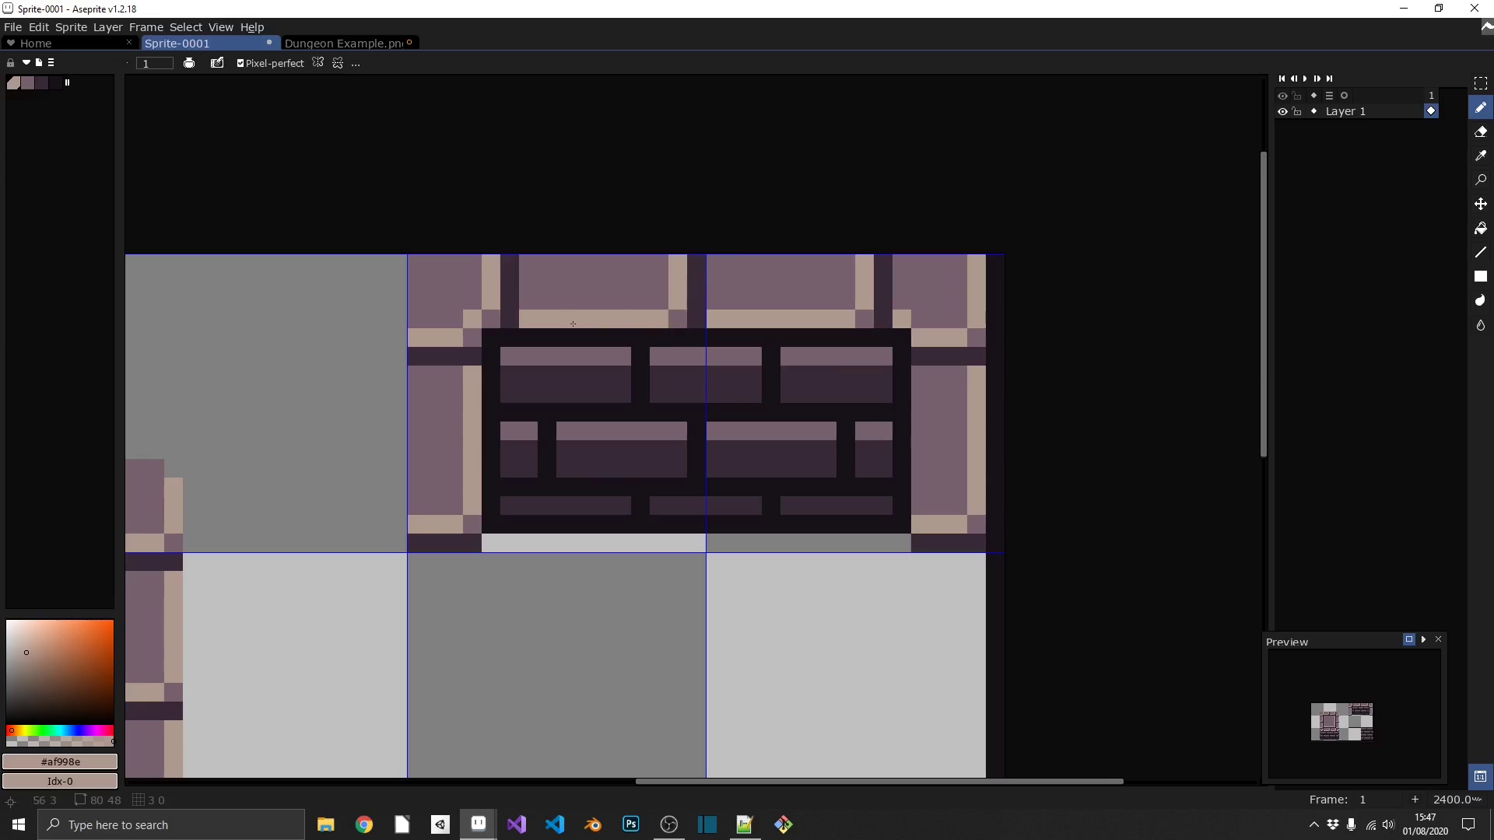
scroll(790, 417, down, 3)
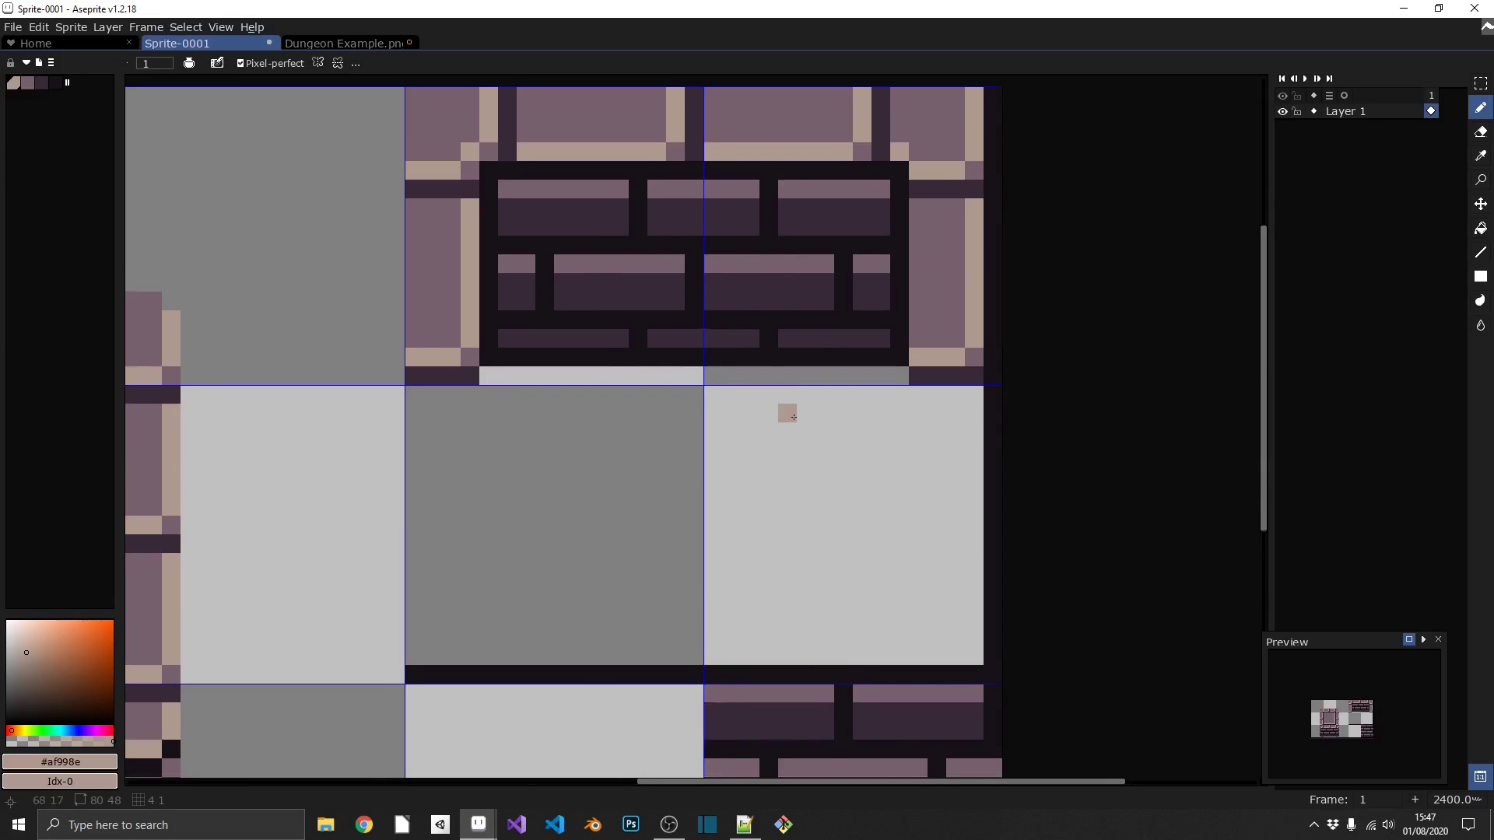
scroll(791, 416, down, 3)
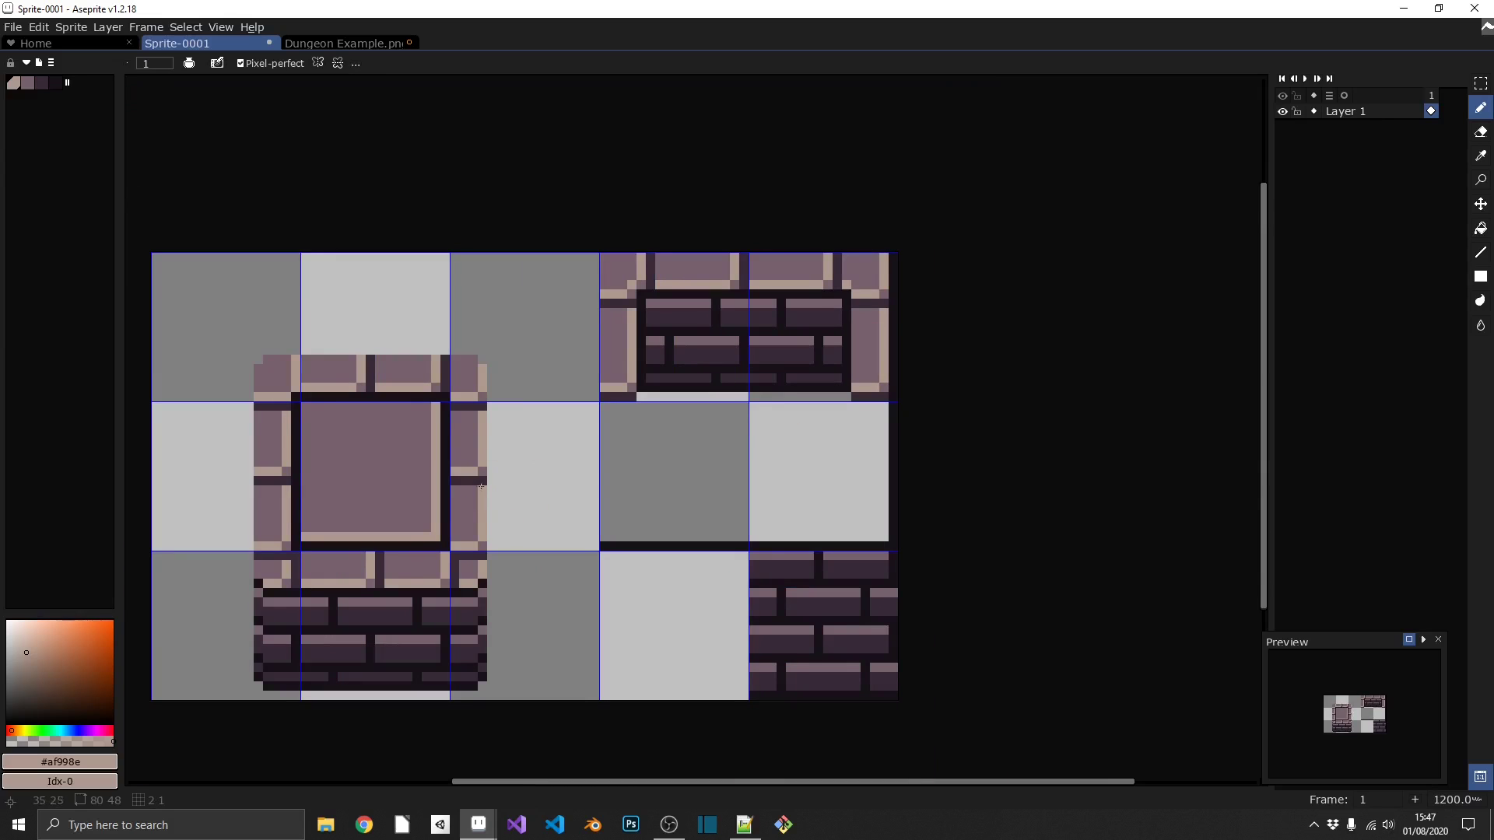
scroll(779, 475, up, 1)
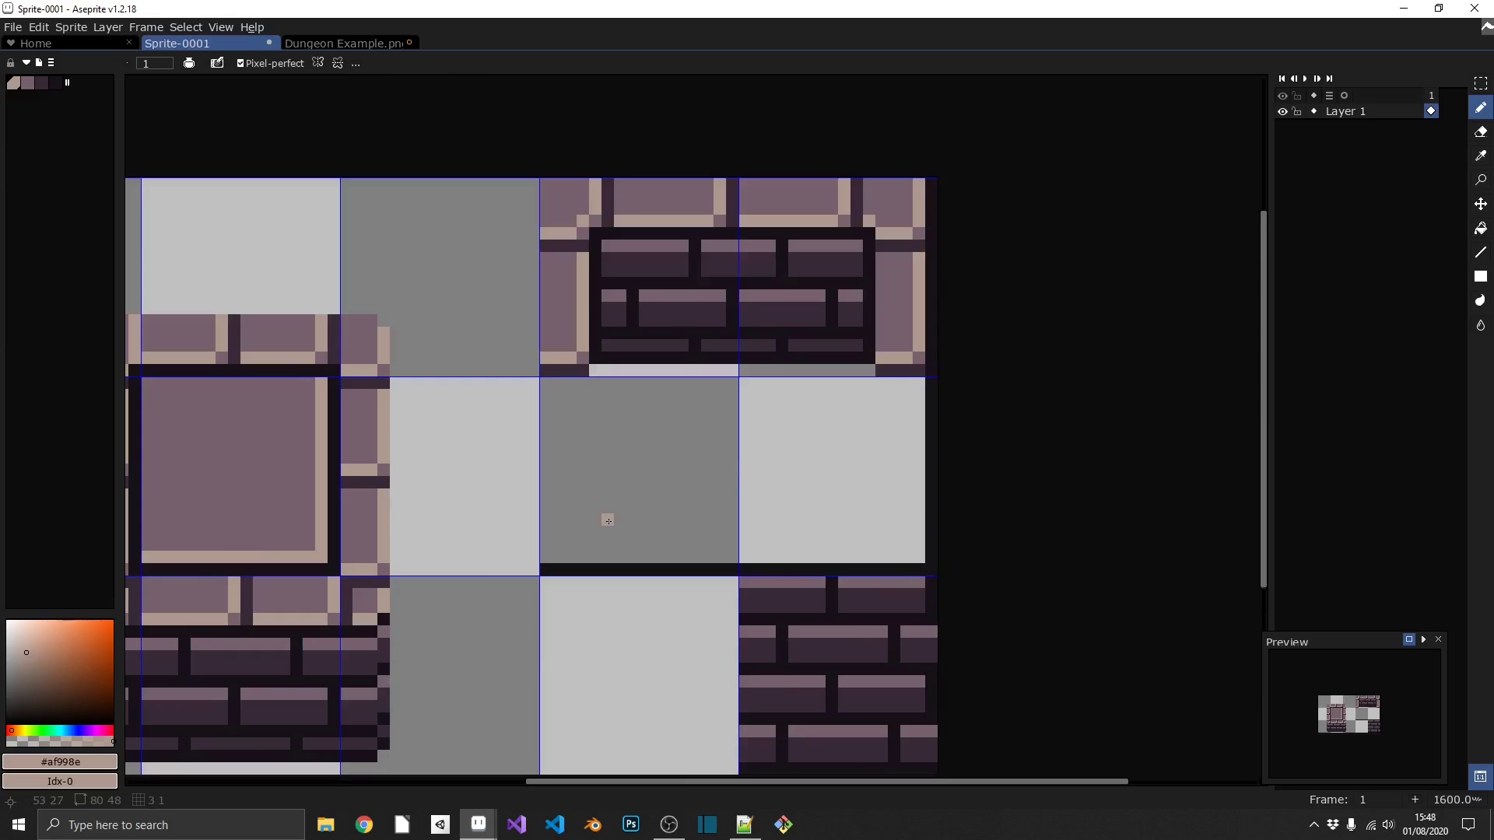
scroll(899, 519, up, 2)
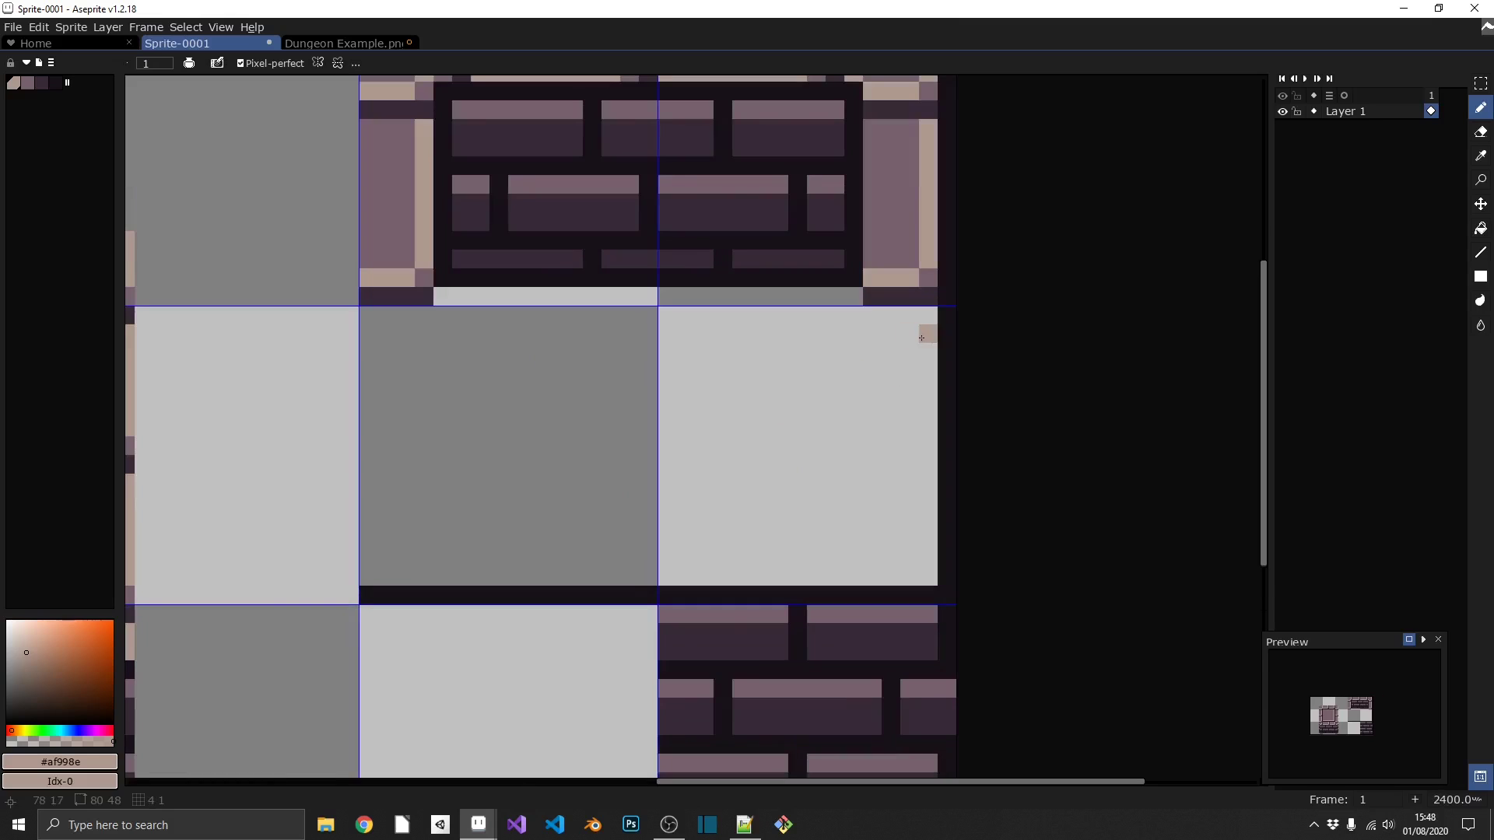
mouse_move(909, 334)
mouse_down()
mouse_move(918, 496)
mouse_move(889, 539)
mouse_move(698, 539)
mouse_up()
mouse_move(403, 334)
mouse_down()
mouse_move(424, 540)
mouse_move(598, 540)
mouse_up()
key(ctrl+z)
key(ctrl+z)
- Outline the lower frame strip in #77606d across the two rightmost middle-row cells, 4 pixels high above the dark bottom line
key(i)
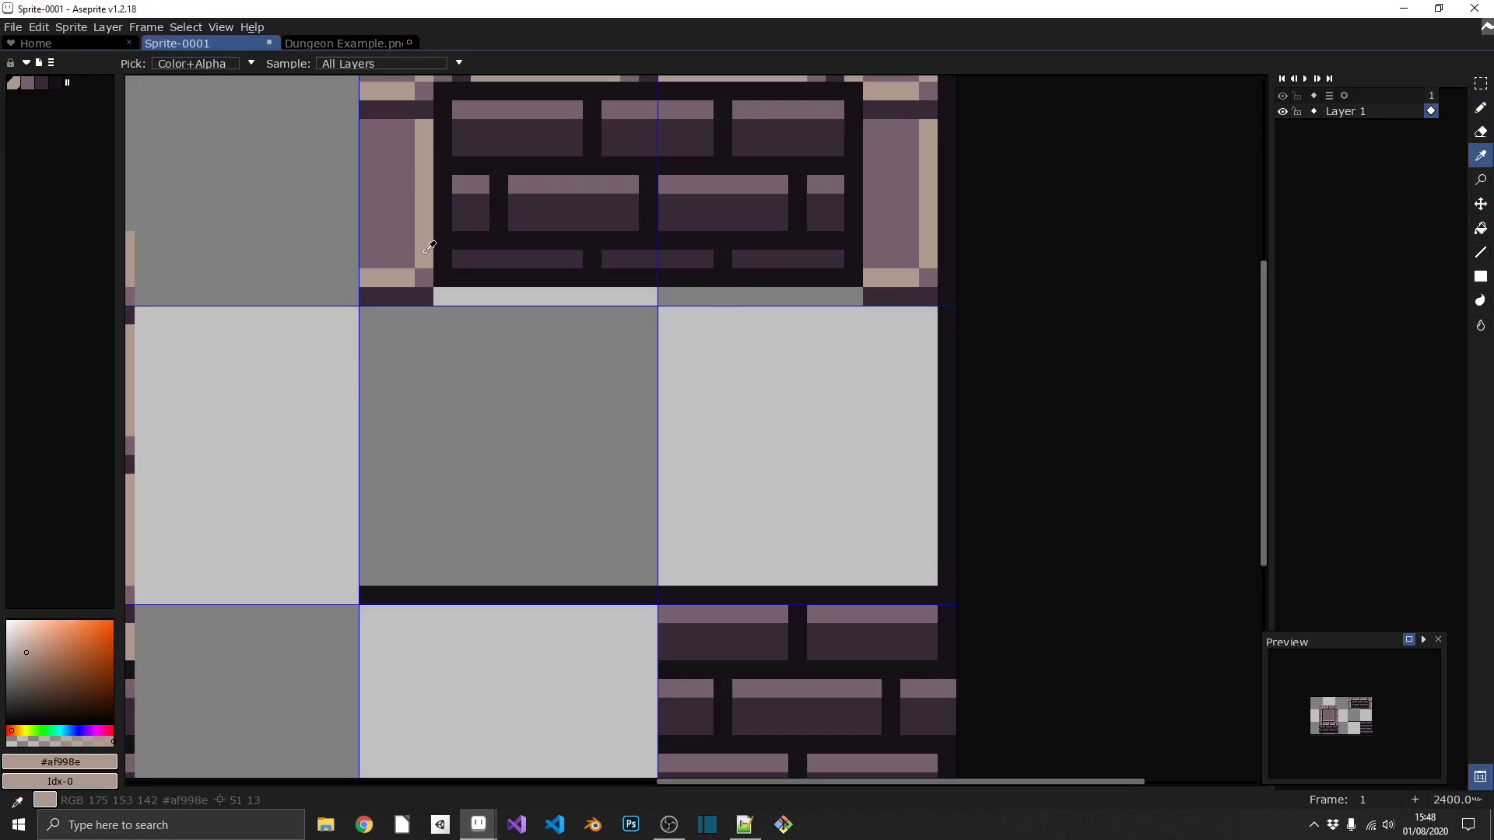
key(b)
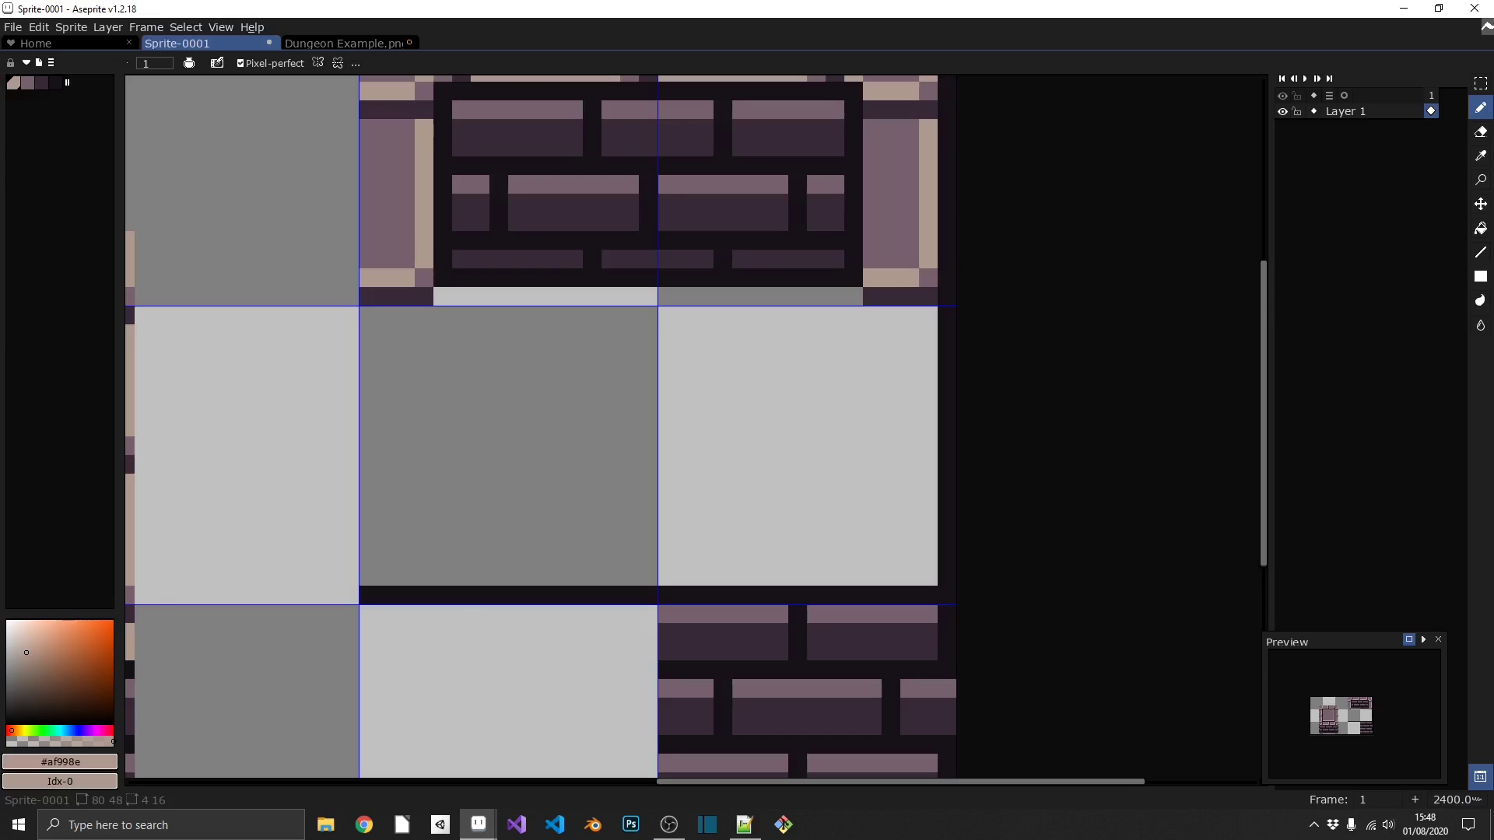
alt+click(676, 614)
drag(649, 521, 424, 520)
shift+click(368, 520)
shift+click(368, 577)
click(667, 521)
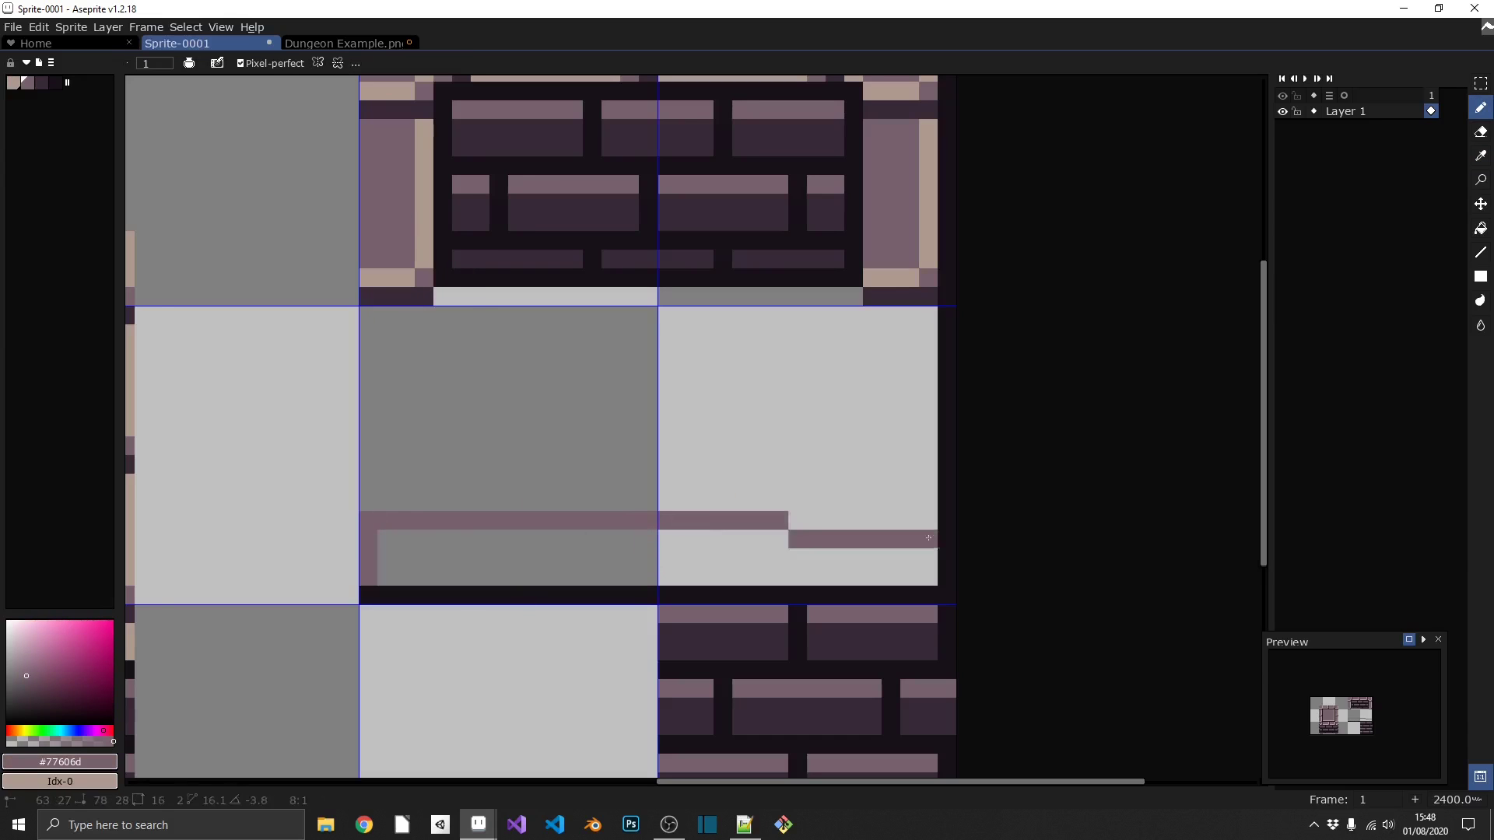
shift+click(929, 521)
- Draw the inner side edges of the lower frame in #77606d and fill the enclosed 4-pixel-wide strips
click(872, 315)
shift+click(872, 509)
click(424, 315)
shift+click(424, 509)
key(g)
click(387, 483)
click(436, 558)
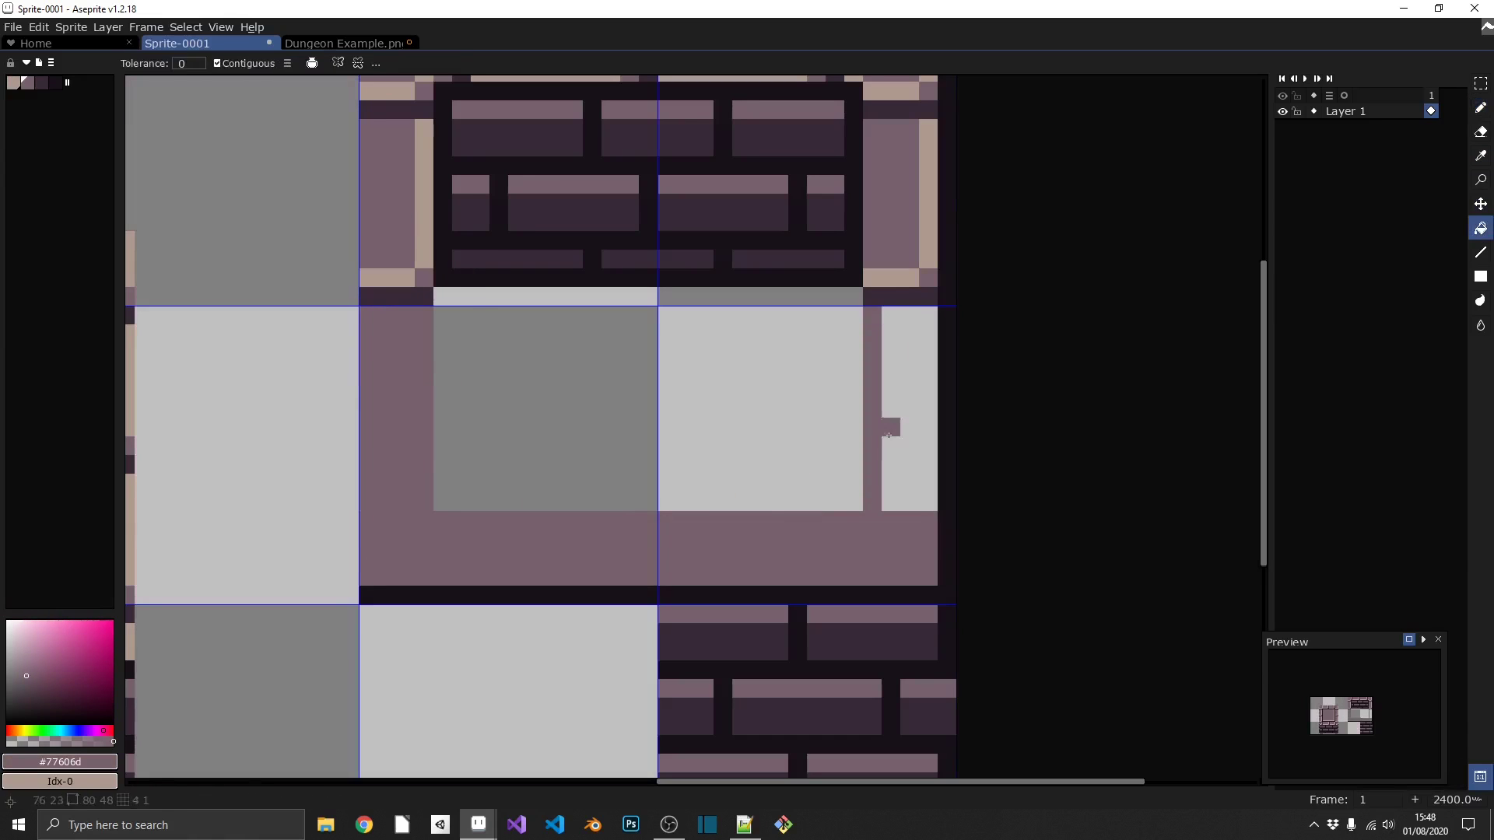
click(907, 426)
- Divide the lower frame's side and bottom strips into bricks with 1-pixel #382a38 joint lines
alt+click(923, 295)
key(b)
drag(871, 465, 929, 465)
click(821, 521)
shift+click(818, 577)
click(480, 521)
shift+click(480, 577)
click(425, 465)
shift+click(368, 464)
- Add #af998e highlights along the right and bottom edges of the frame bricks in the rightmost middle-row cell
alt+click(927, 253)
click(926, 315)
shift+click(928, 427)
click(910, 446)
shift+click(872, 446)
click(928, 483)
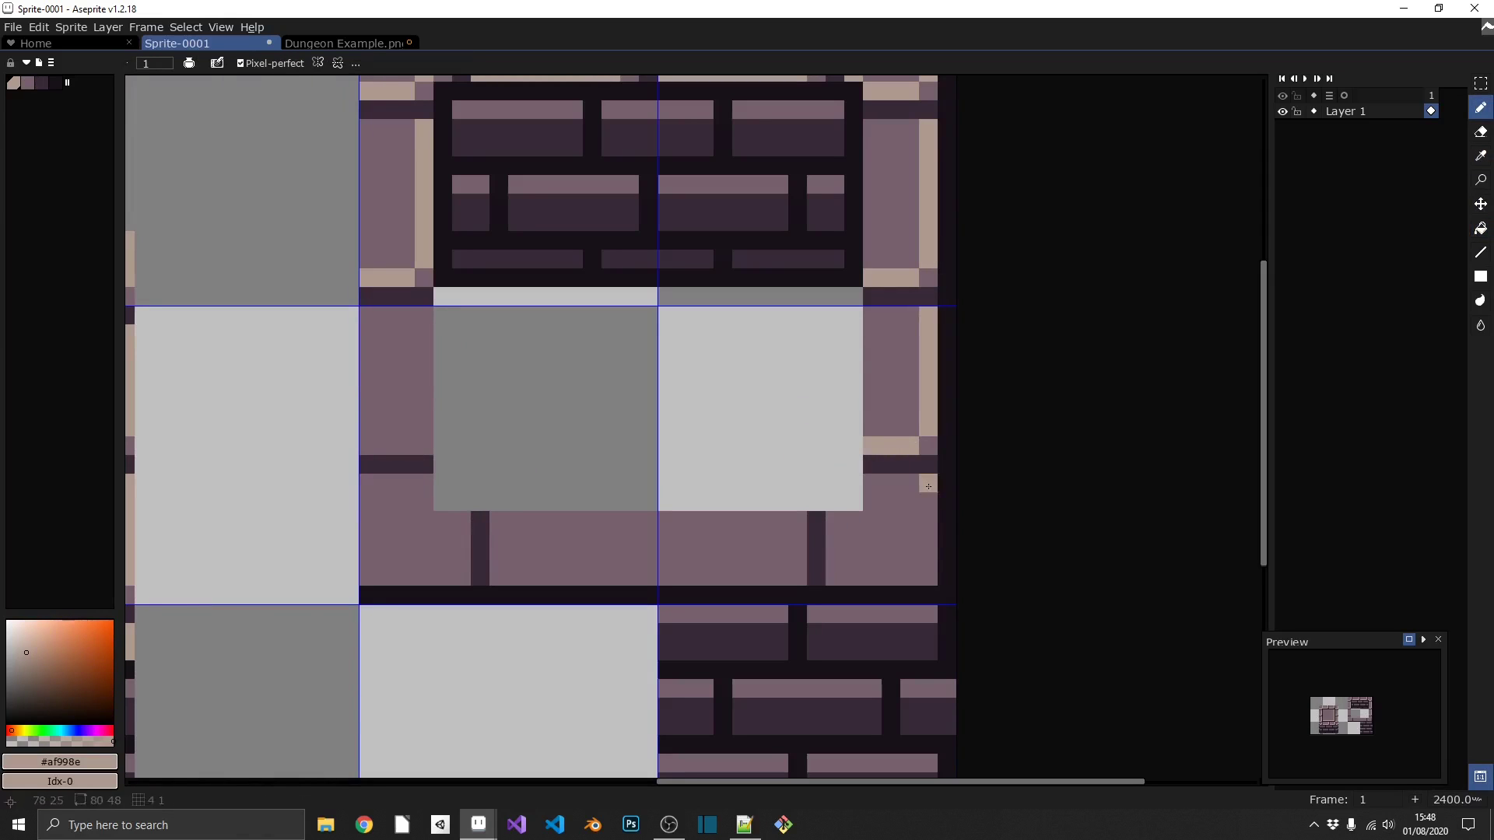
shift+click(928, 575)
click(909, 577)
shift+click(835, 575)
click(798, 521)
shift+click(675, 574)
- Draw a #382a38 joint where the two middle-row cells meet and highlight the left cell's frame bricks with #af998e
alt+click(674, 633)
click(648, 520)
shift+click(648, 577)
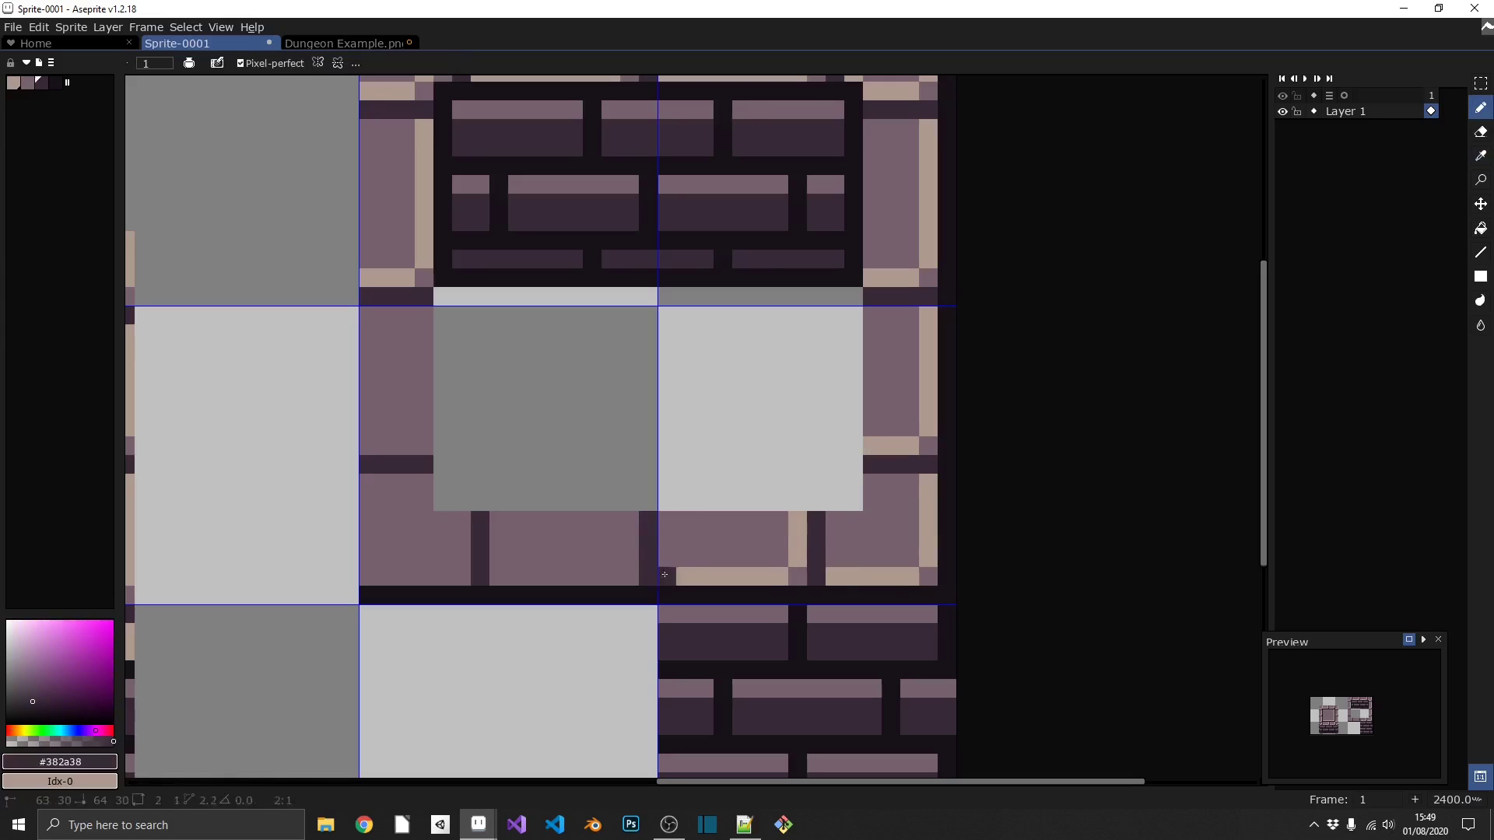
alt+click(678, 577)
click(629, 520)
shift+click(630, 558)
click(611, 576)
click(424, 334)
shift+click(424, 446)
shift+click(368, 446)
- Erase the two bottom corner pixels of the dark outline around the upper brick panel
scroll(683, 442, down, 4)
scroll(693, 379, up, 4)
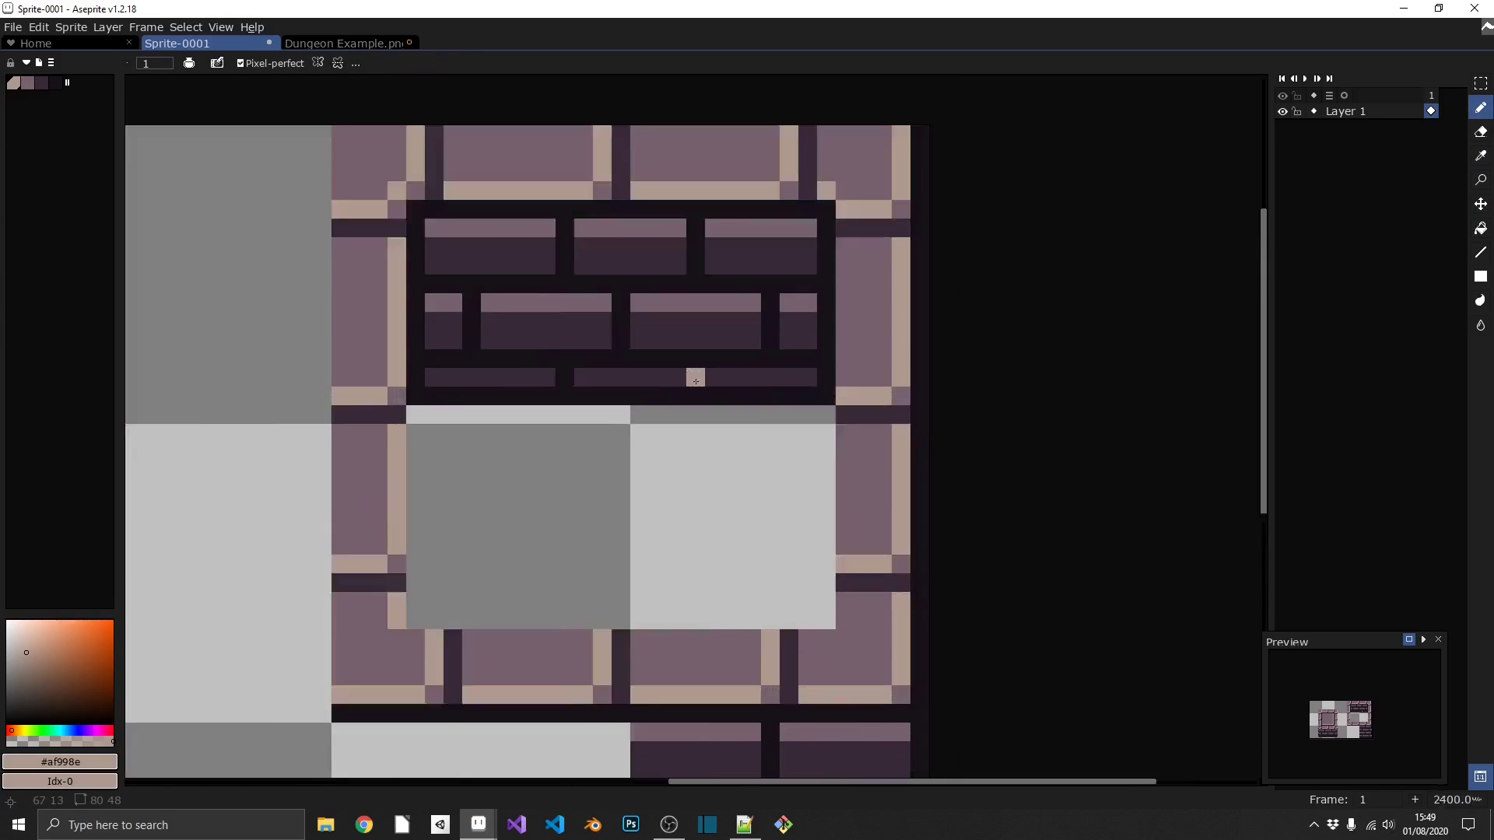
key(e)
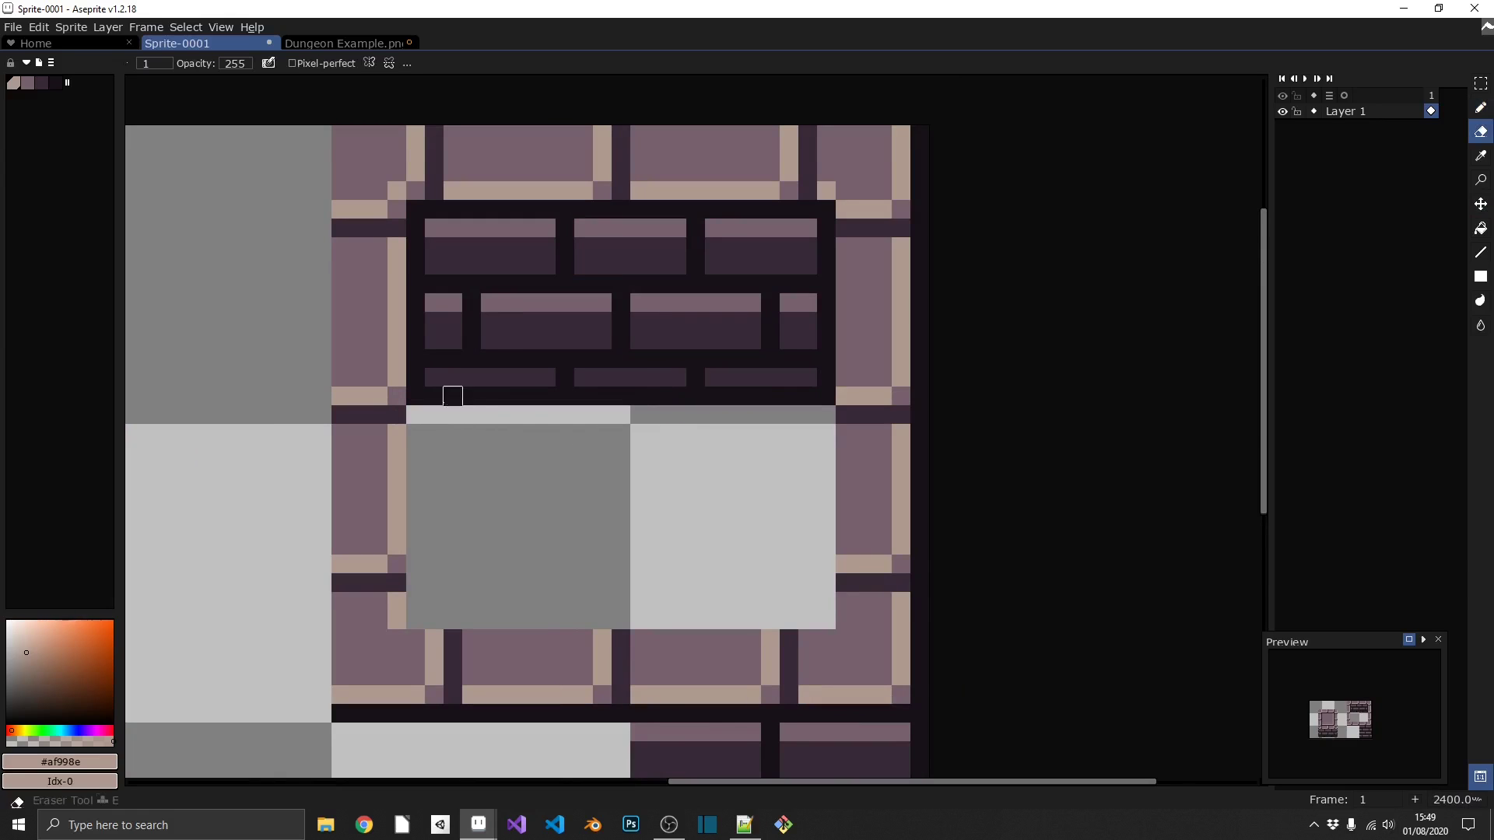
click(415, 396)
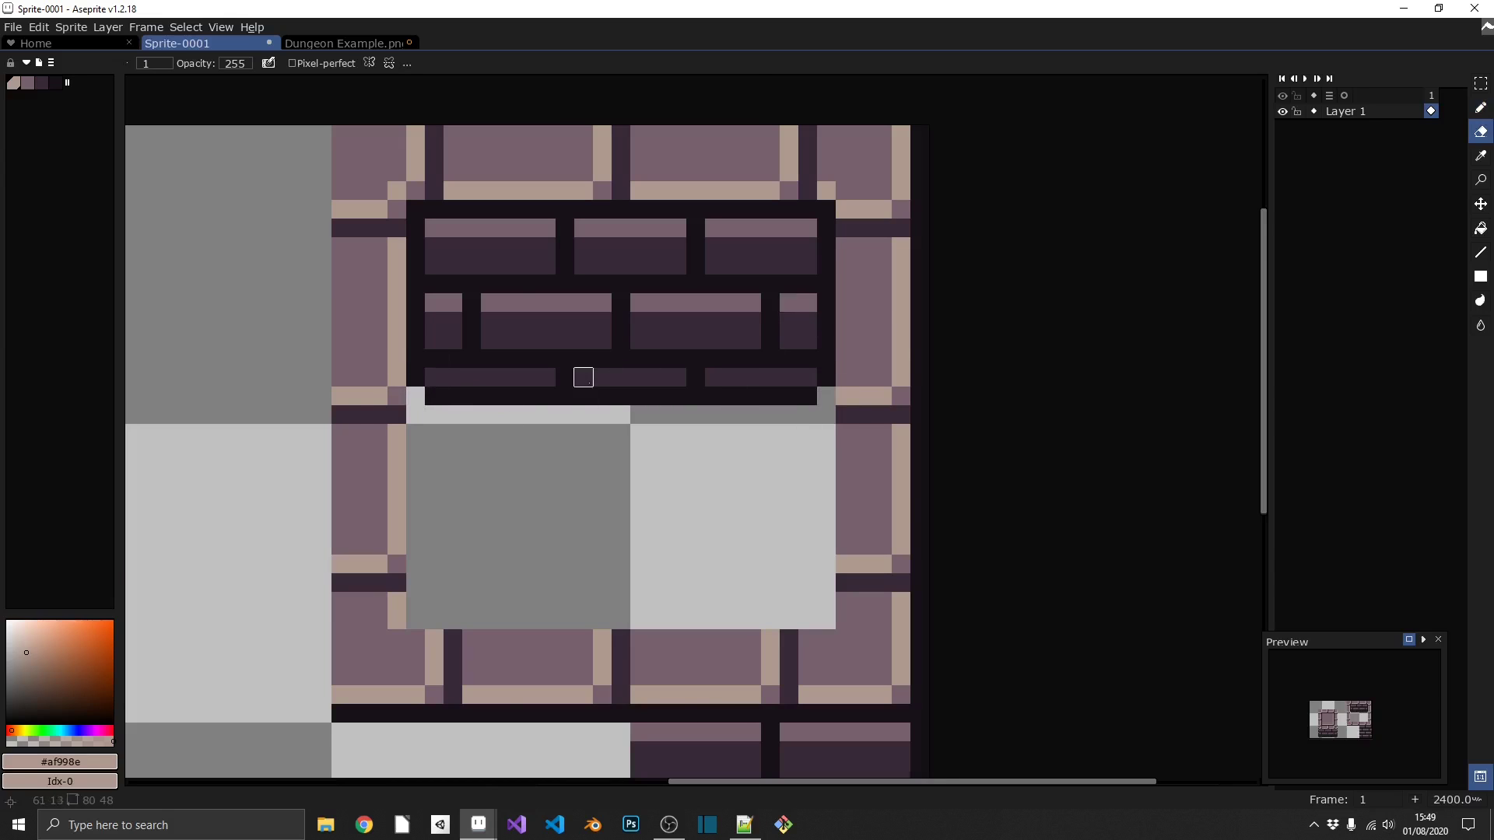
scroll(434, 359, down, 7)
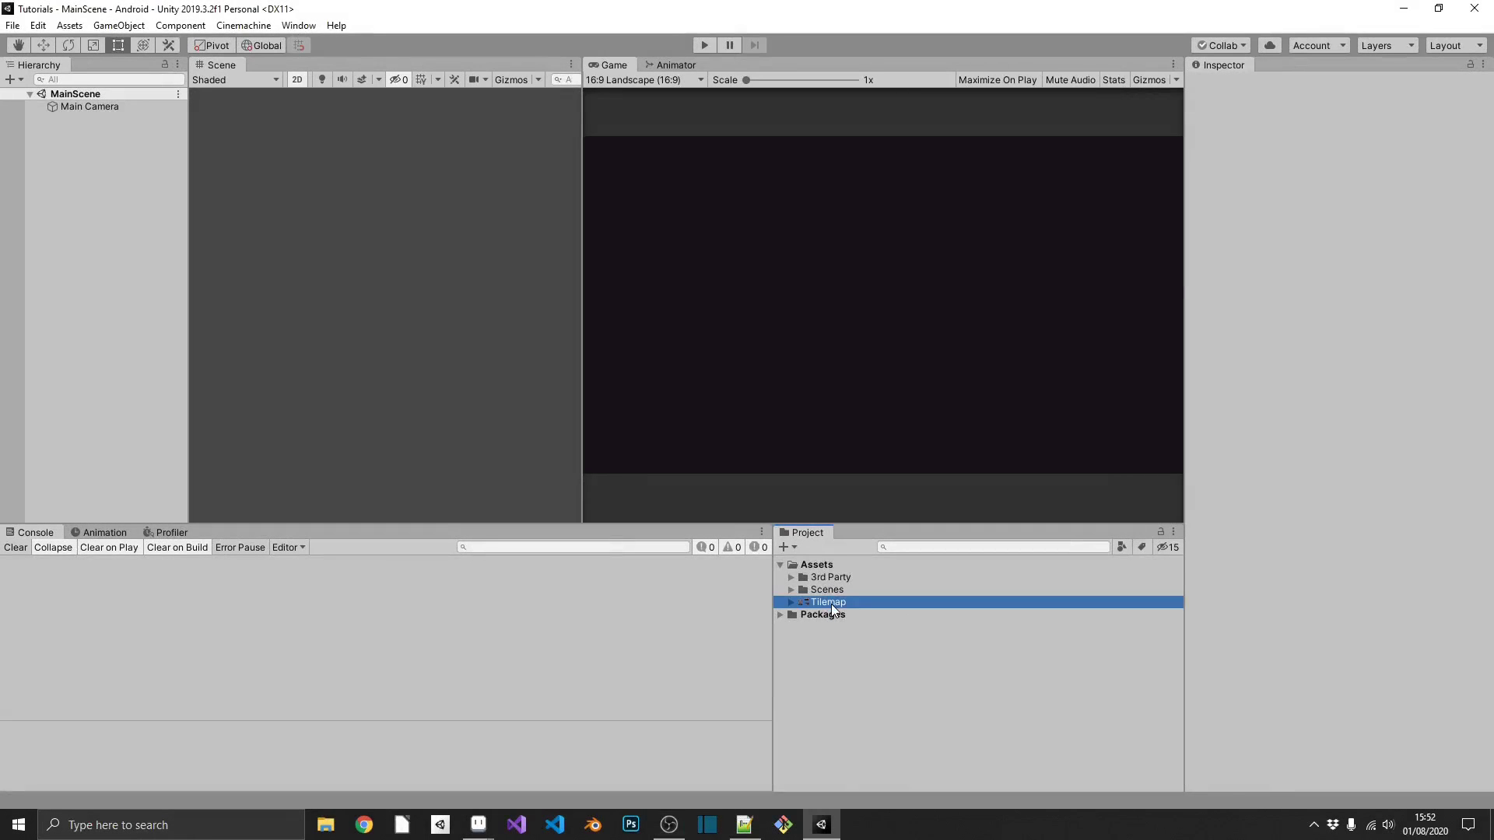
- Set the Tilemap texture's pixels per unit to 16 and its sprite mode to Multiple
click(1343, 186)
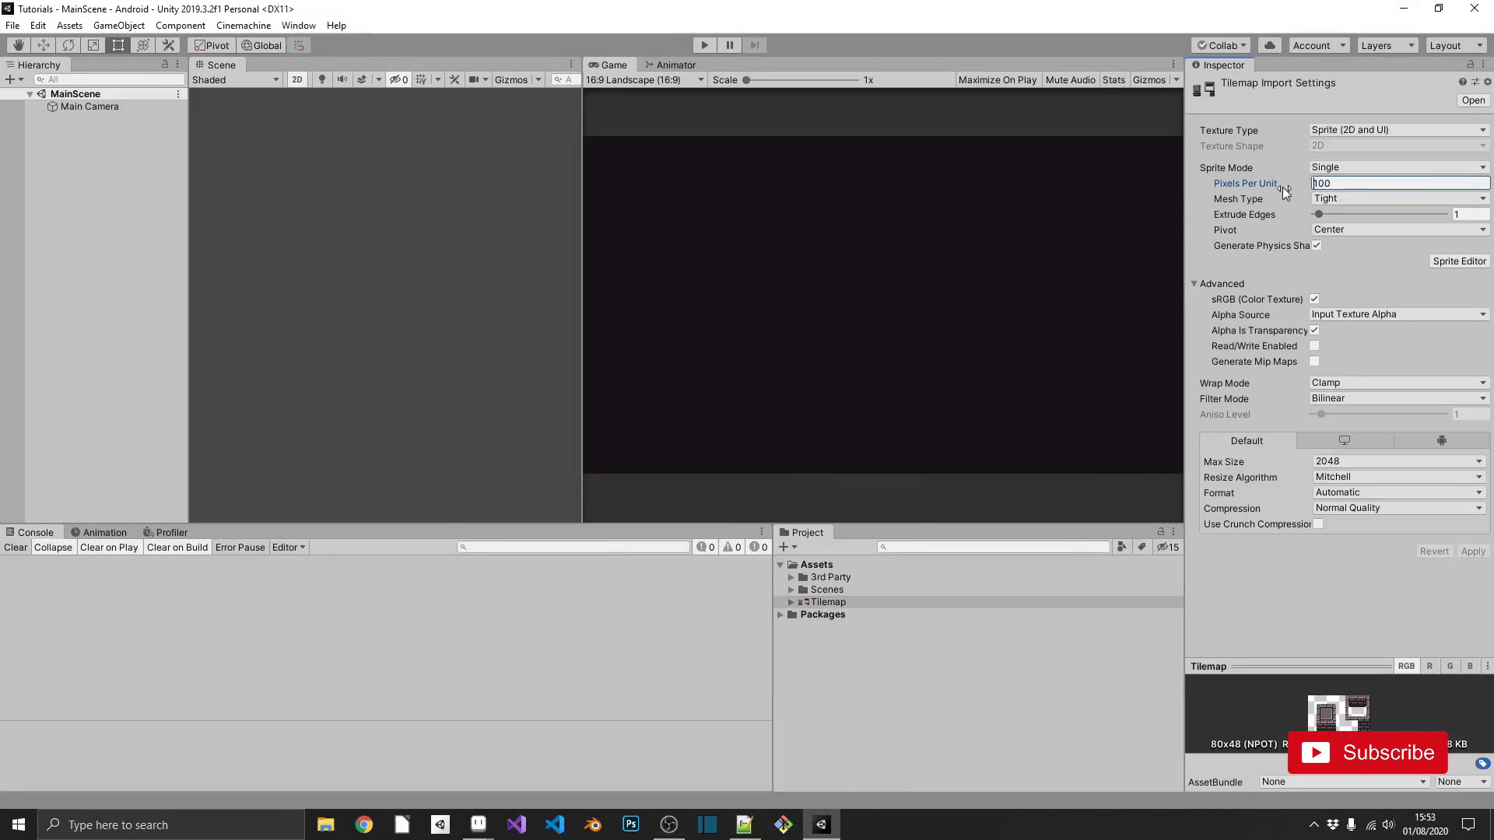
text(16)
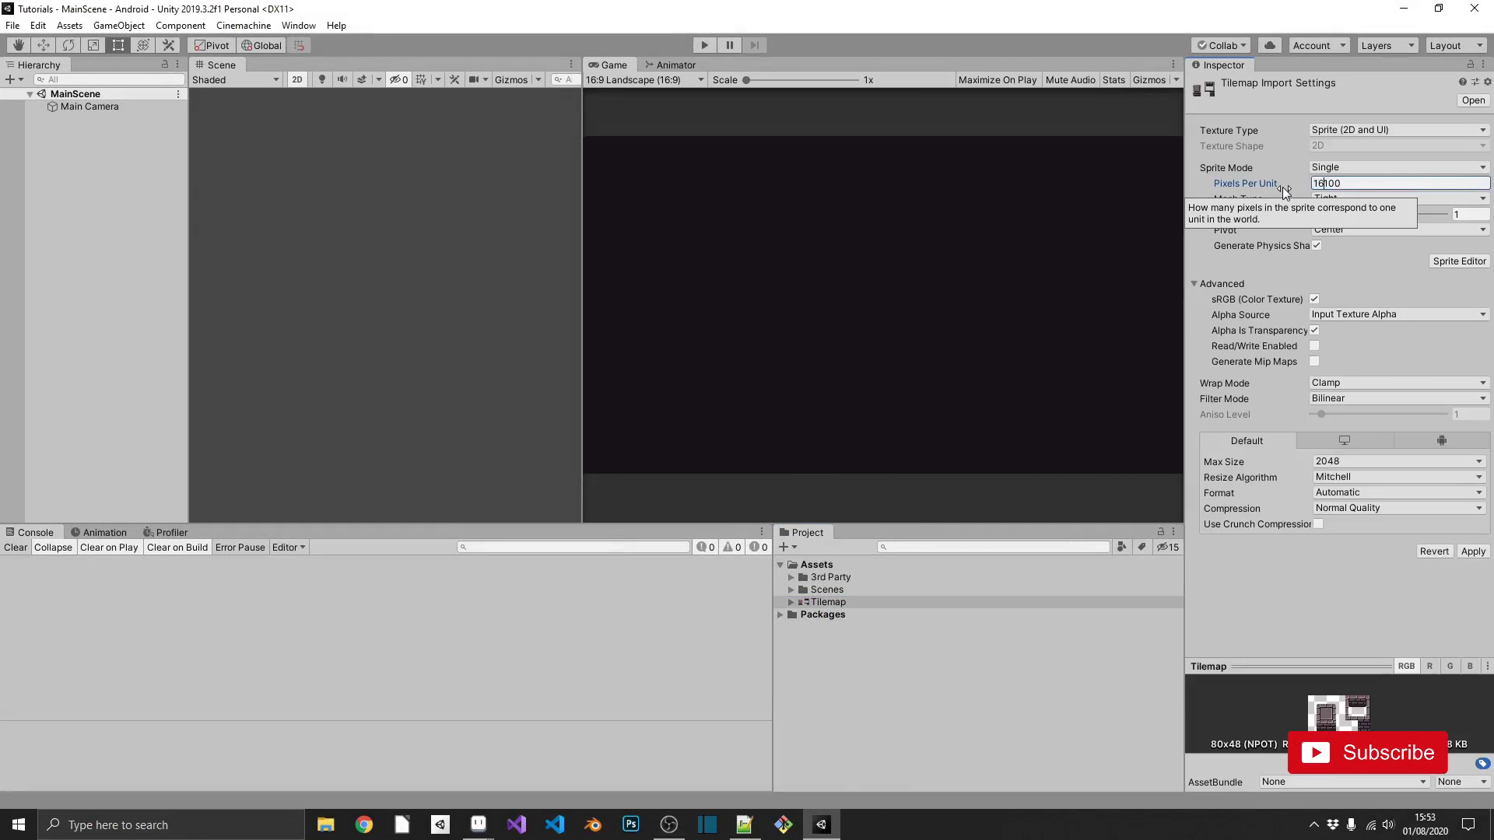
key(ctrl+a)
text(16)
click(1322, 167)
click(1351, 204)
- Set the texture's filter mode to Point (no filter) and compression to None, and apply the import settings
click(1345, 382)
click(1346, 397)
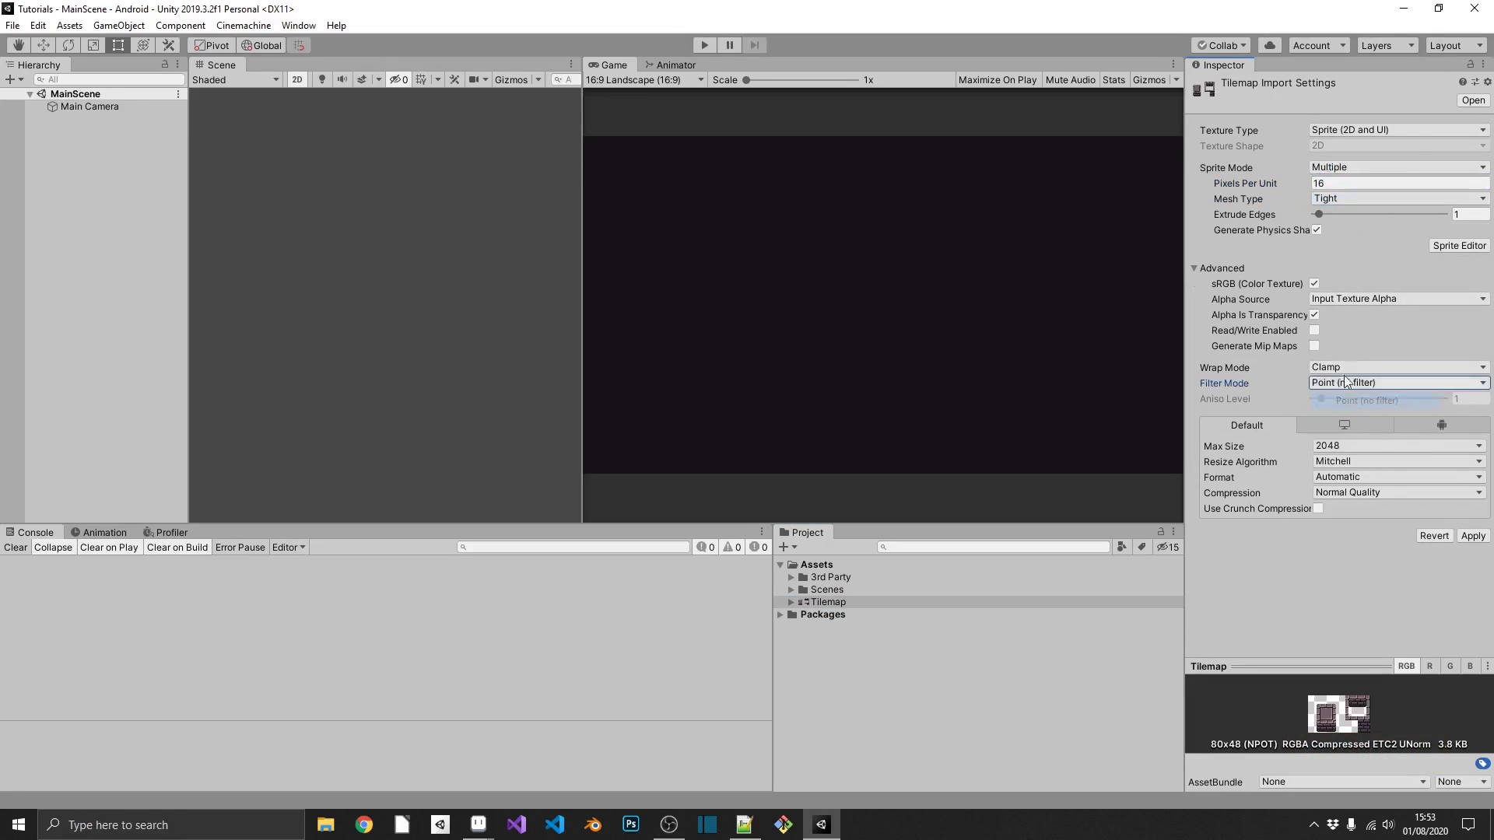
click(1383, 490)
click(1352, 508)
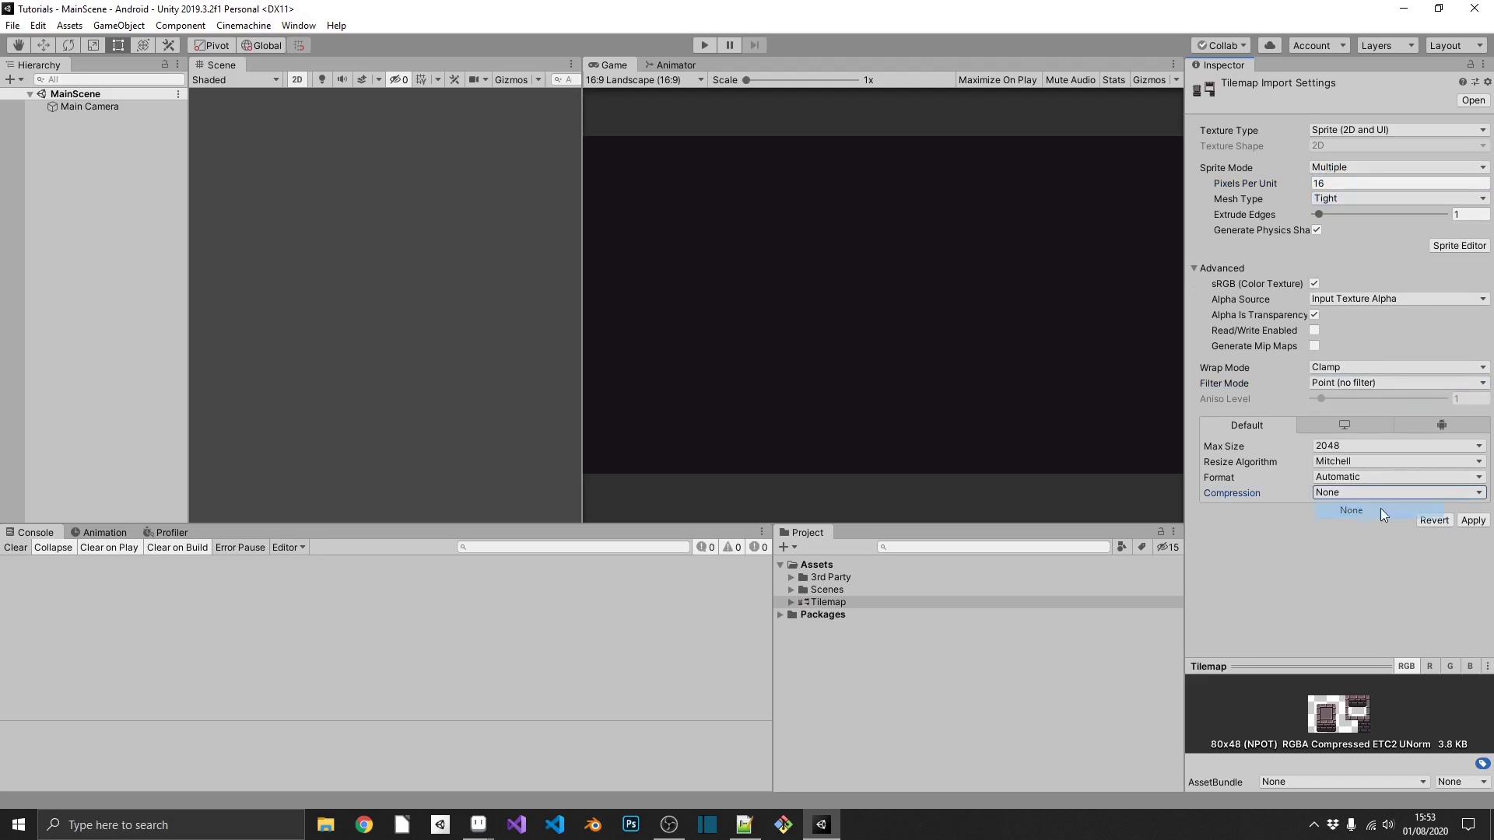
click(1468, 521)
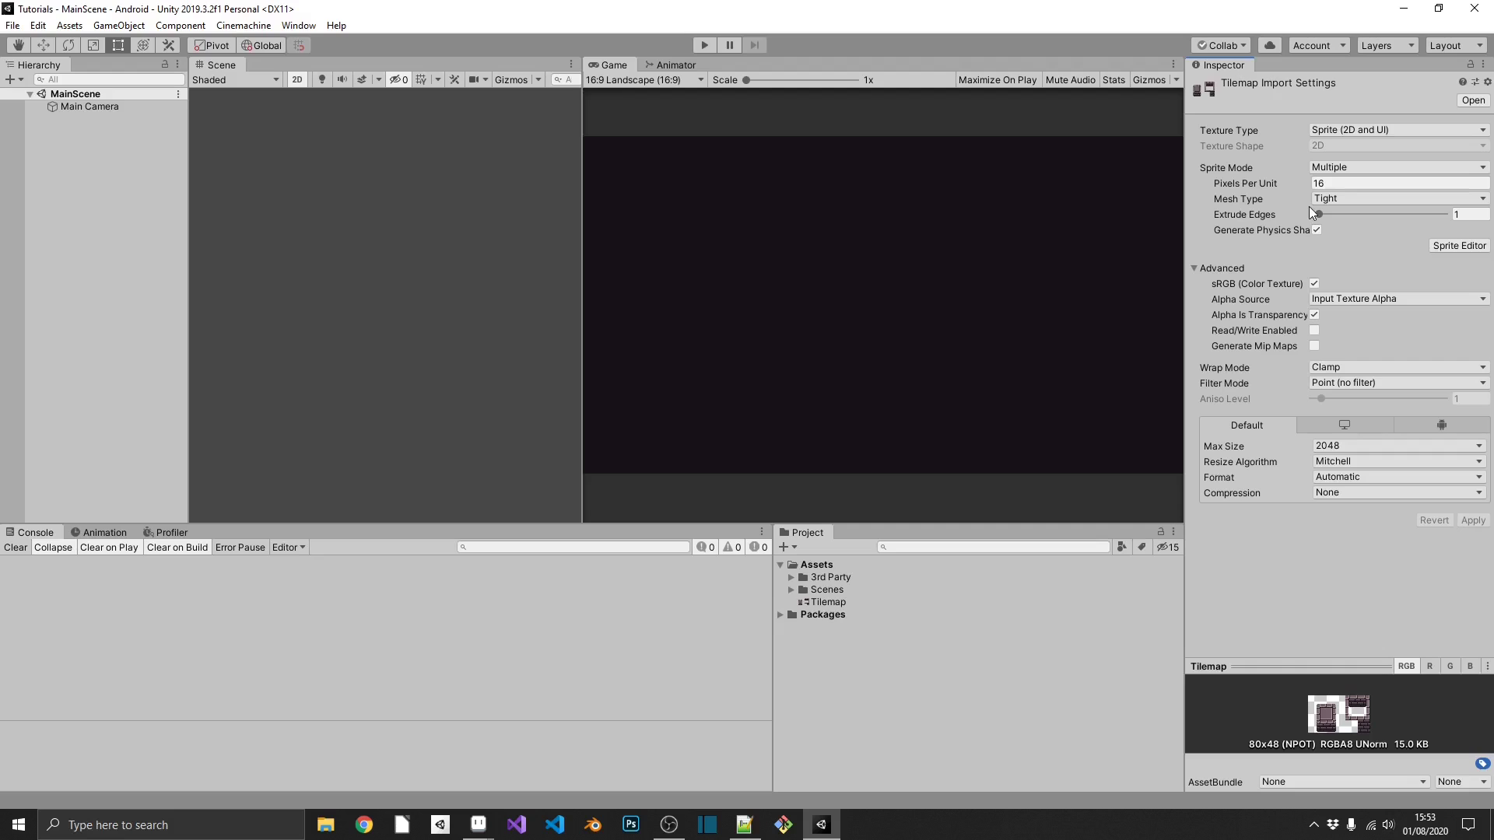
- Add a Tilemap object with its Grid to the scene and open the Tile Palette
right_click(109, 147)
mouse_move(150, 324)
click(296, 360)
click(299, 26)
mouse_move(327, 292)
click(553, 327)
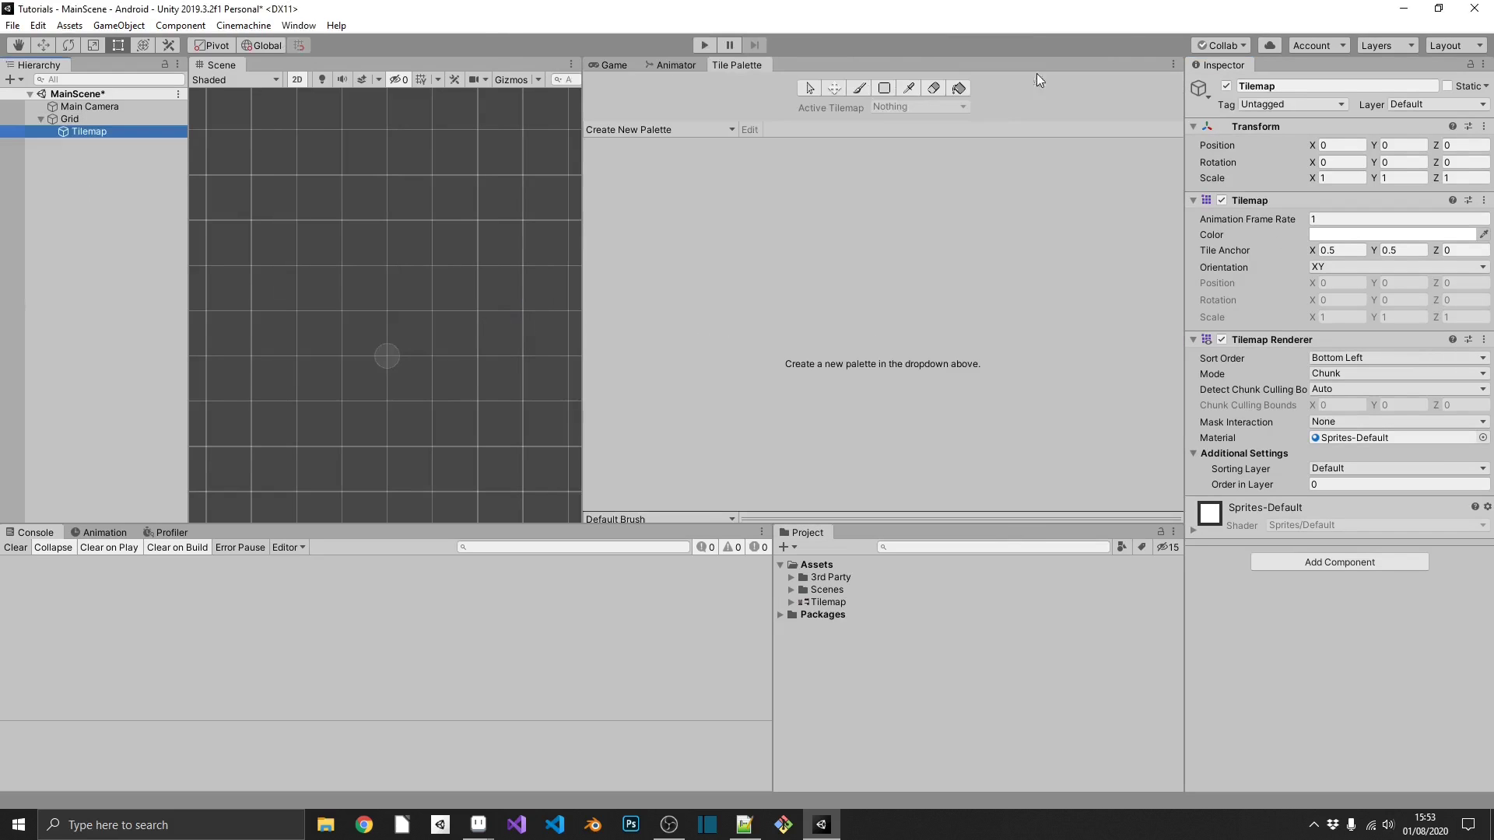
- Create a tile palette named Dungeon and save it in a new Tileset folder inside Assets
click(661, 130)
click(736, 163)
text(Dungeon)
click(764, 243)
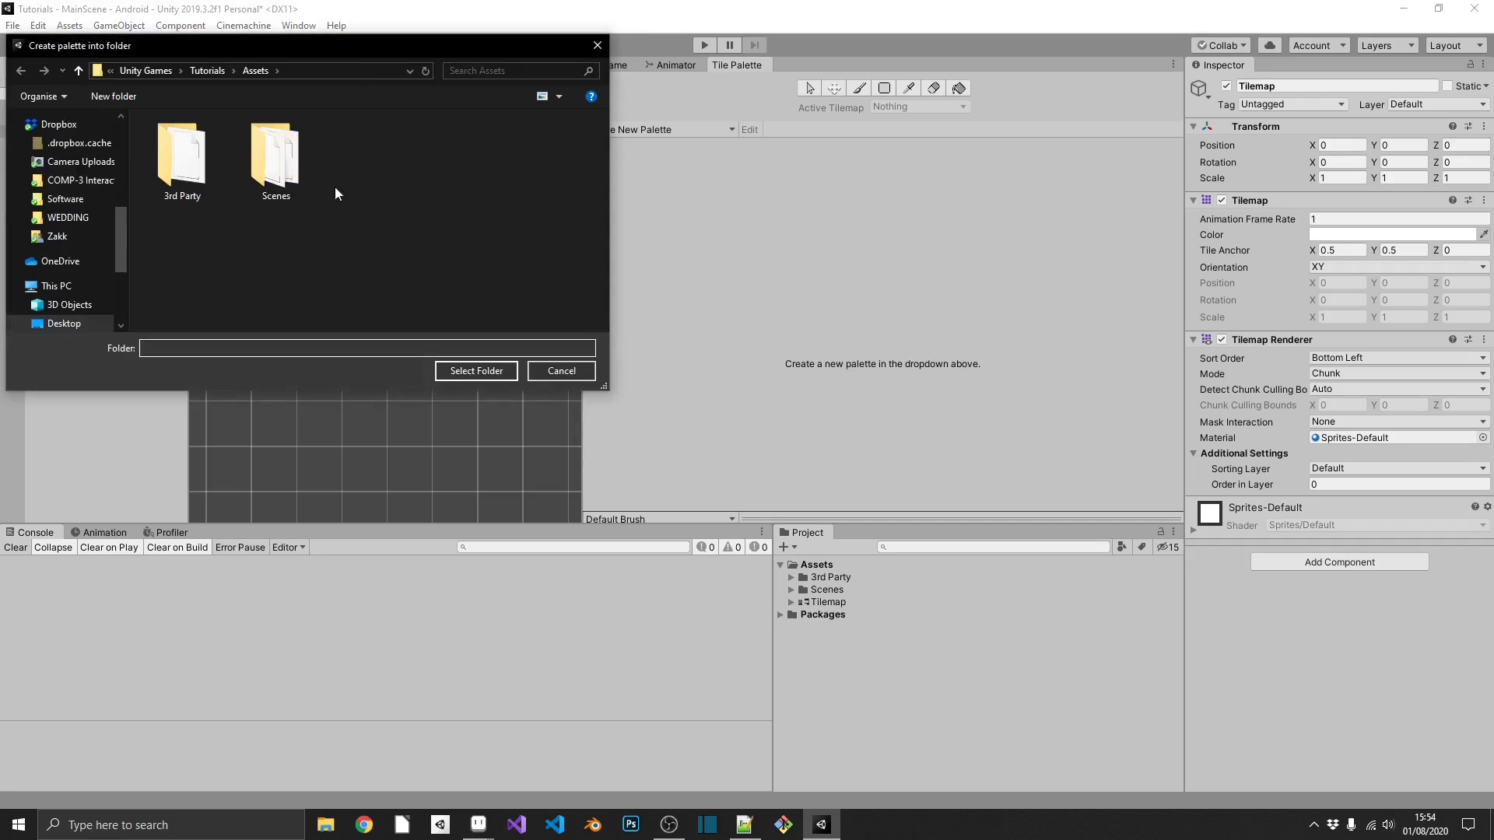
right_click(370, 157)
mouse_move(461, 446)
click(563, 444)
text(Tileset)
key(Return)
click(479, 372)
- Add the Tilemap texture's tiles to the Dungeon palette, saving them in the Tileset folder, and widen the Scene view
drag(770, 267, 771, 268)
click(478, 371)
drag(584, 356, 786, 350)
drag(1051, 330, 977, 290)
drag(493, 319, 493, 213)
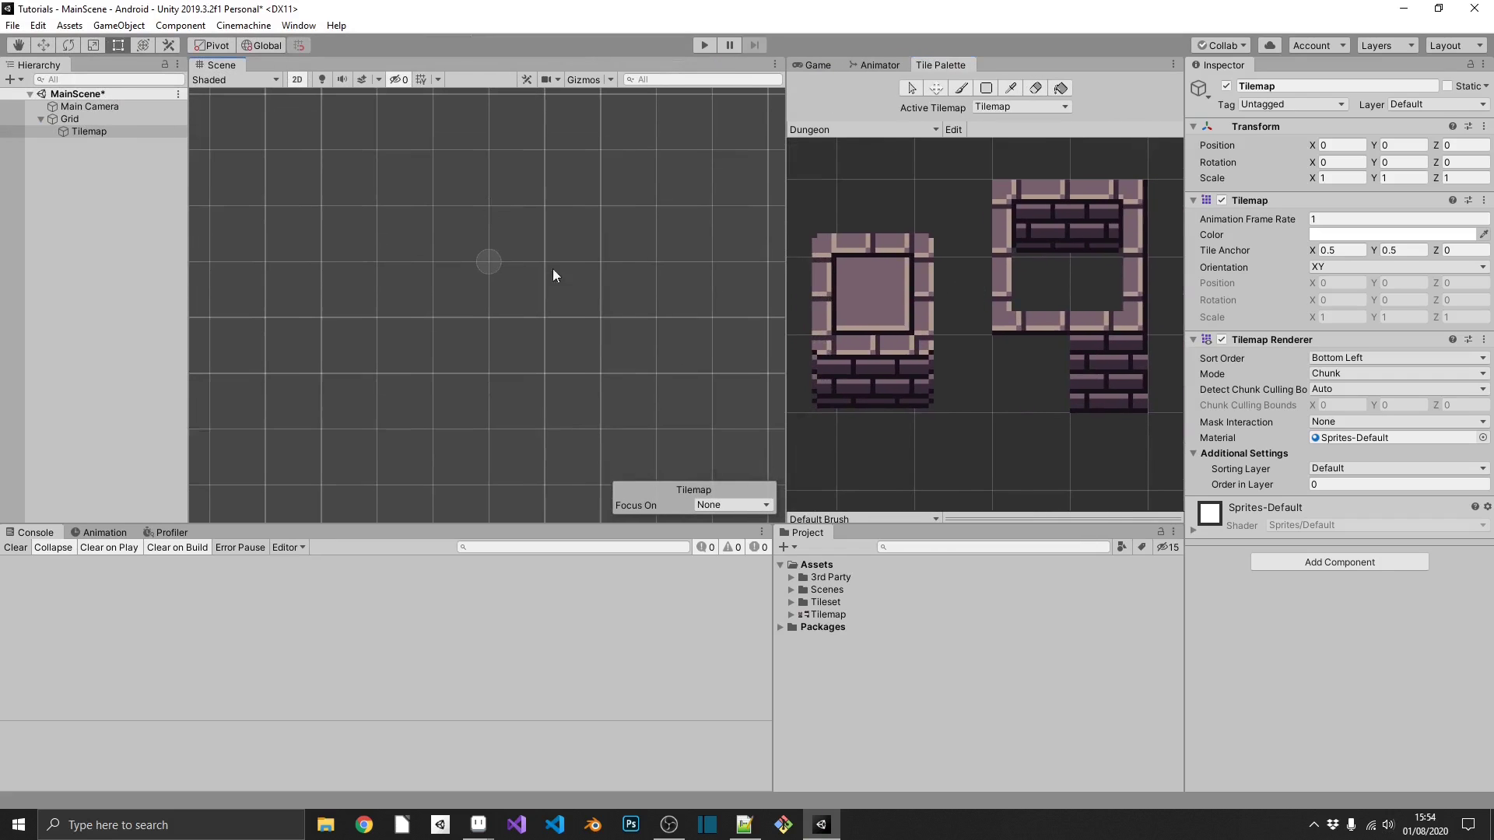
- Paint a main room in the scene with the floor tile, including one corridor leading down and one leading right
click(874, 282)
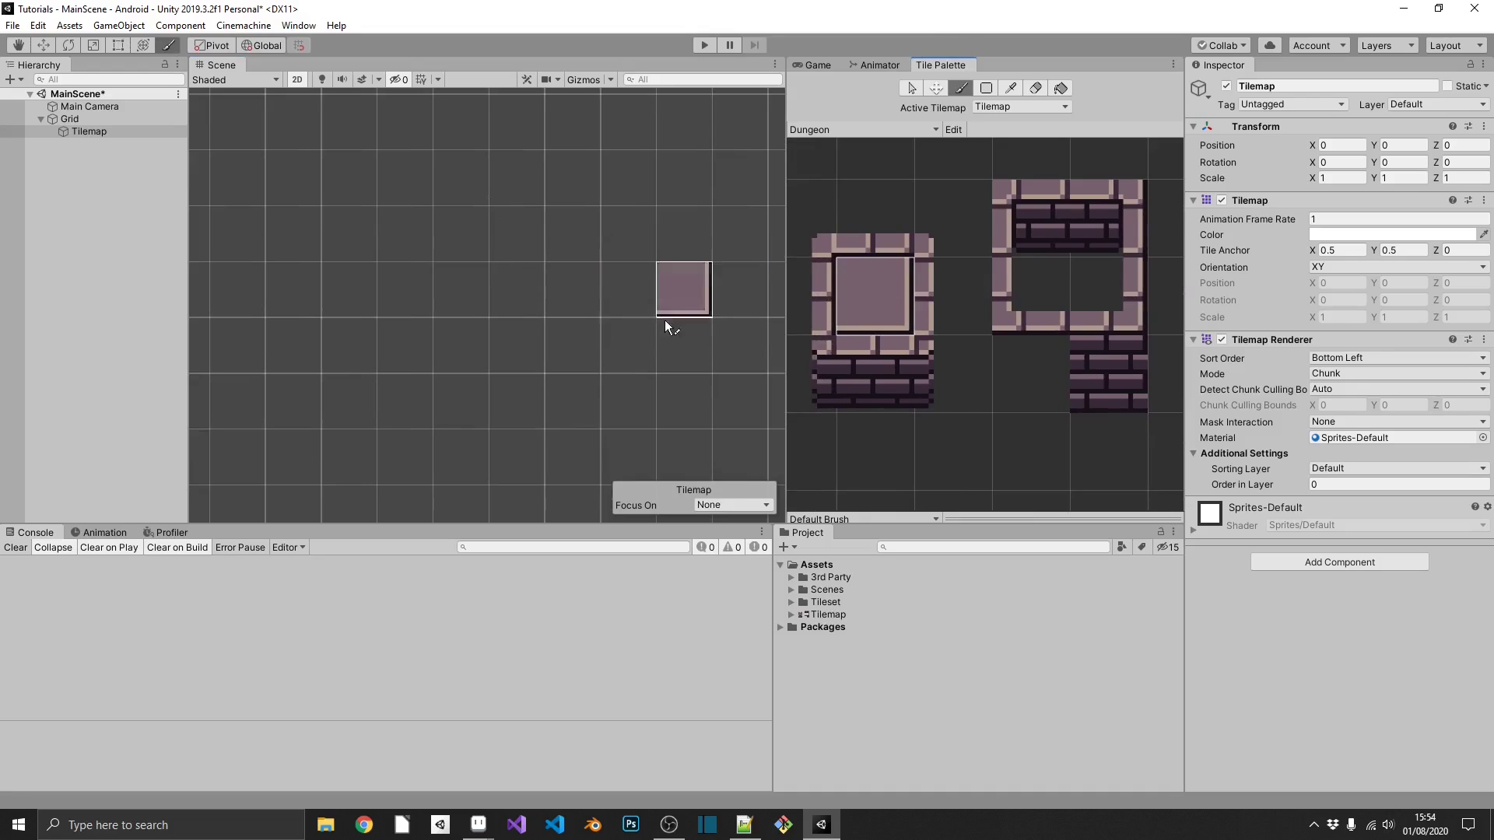
click(572, 234)
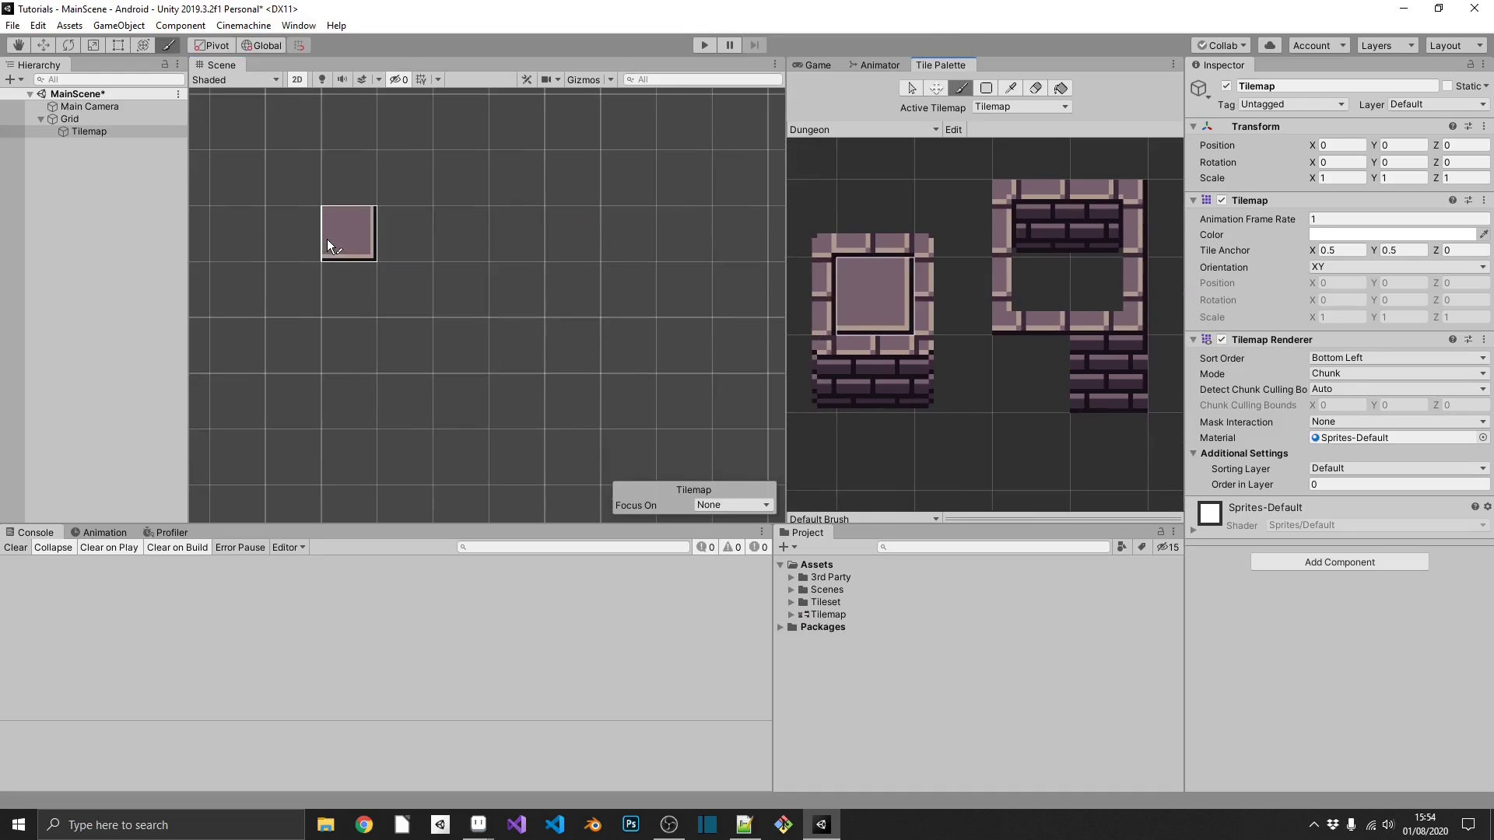
mouse_move(286, 236)
mouse_down()
mouse_move(712, 226)
mouse_move(669, 392)
mouse_move(429, 377)
mouse_move(591, 347)
mouse_move(539, 314)
mouse_up()
scroll(430, 376, down, 10)
drag(319, 217, 422, 217)
drag(456, 387, 560, 387)
drag(492, 424, 525, 491)
drag(629, 285, 732, 285)
drag(731, 285, 730, 316)
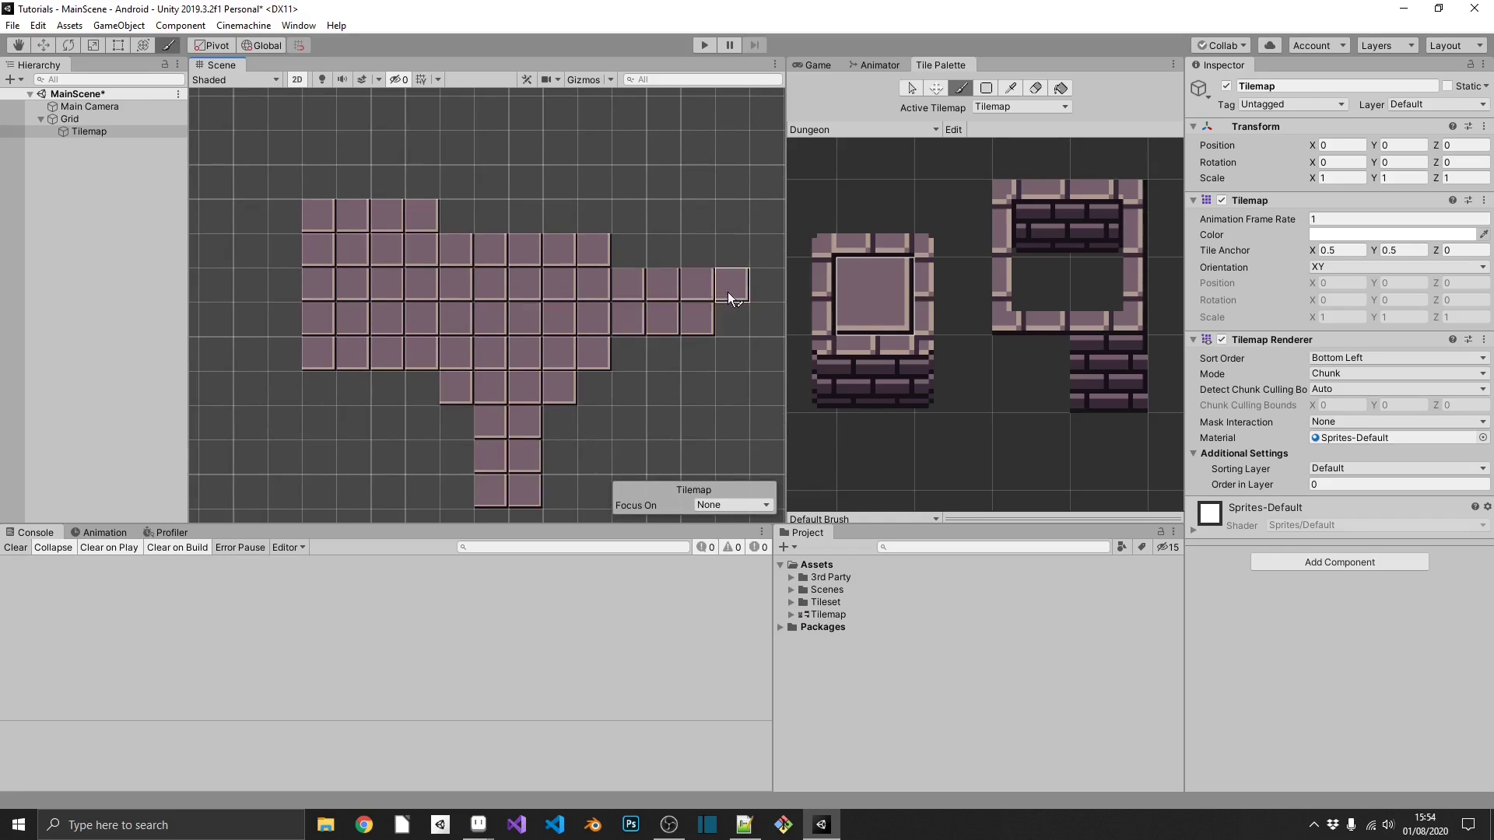
- Extend the floor with an upward corridor above the room's left part and a looping corridor on its right side
drag(387, 182, 284, 183)
mouse_move(284, 184)
mouse_down()
mouse_move(300, 237)
mouse_move(386, 207)
mouse_up()
scroll(386, 207, down, 1)
mouse_move(525, 249)
mouse_down()
mouse_move(520, 177)
mouse_move(730, 172)
mouse_up()
drag(582, 332, 568, 305)
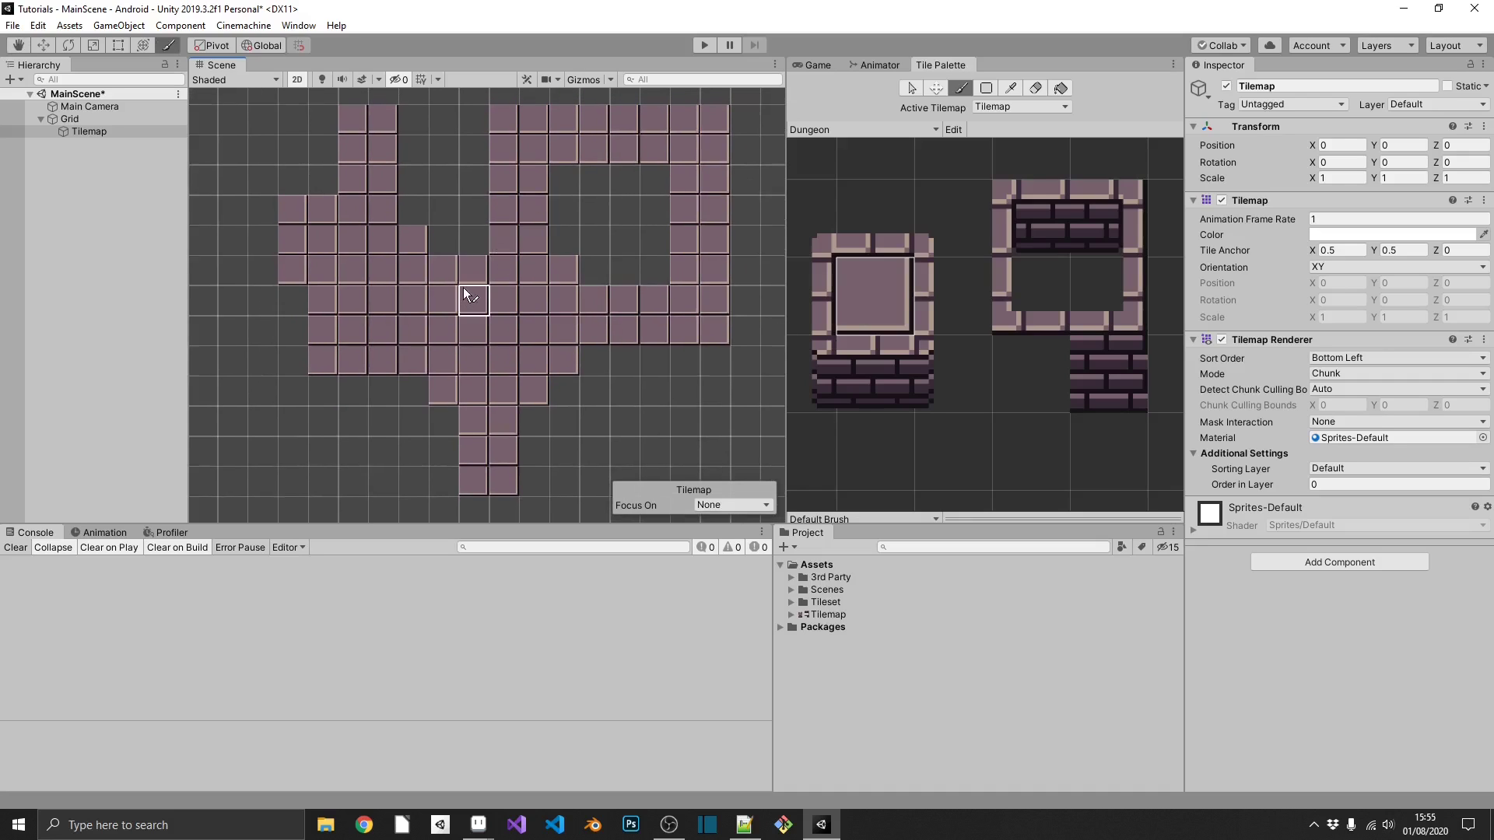
scroll(464, 287, down, 1)
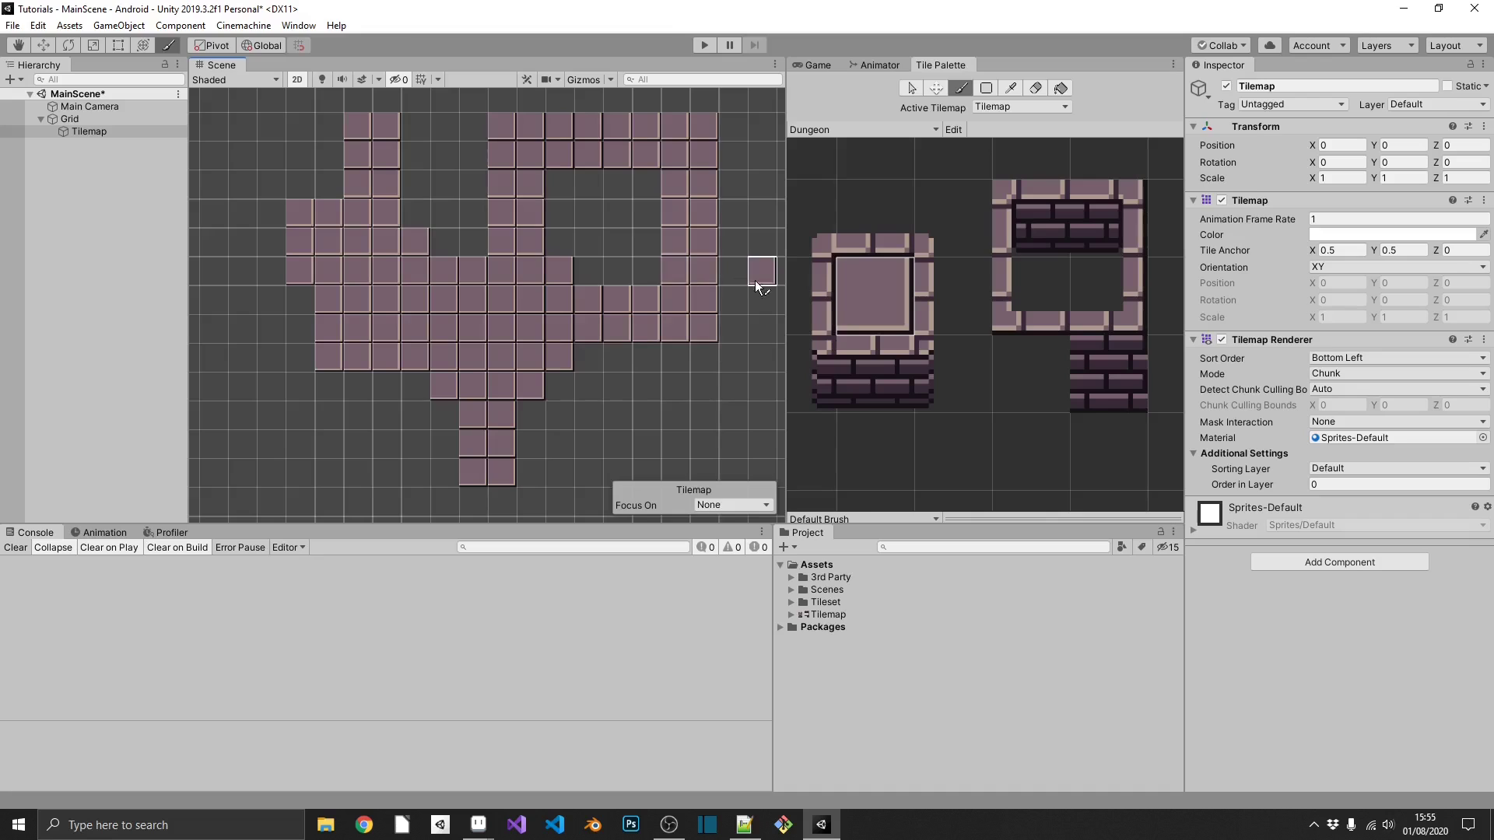
- Paint the top border brick tile along all upward-facing edges of the floor layout, including the edge inside the loop
click(868, 233)
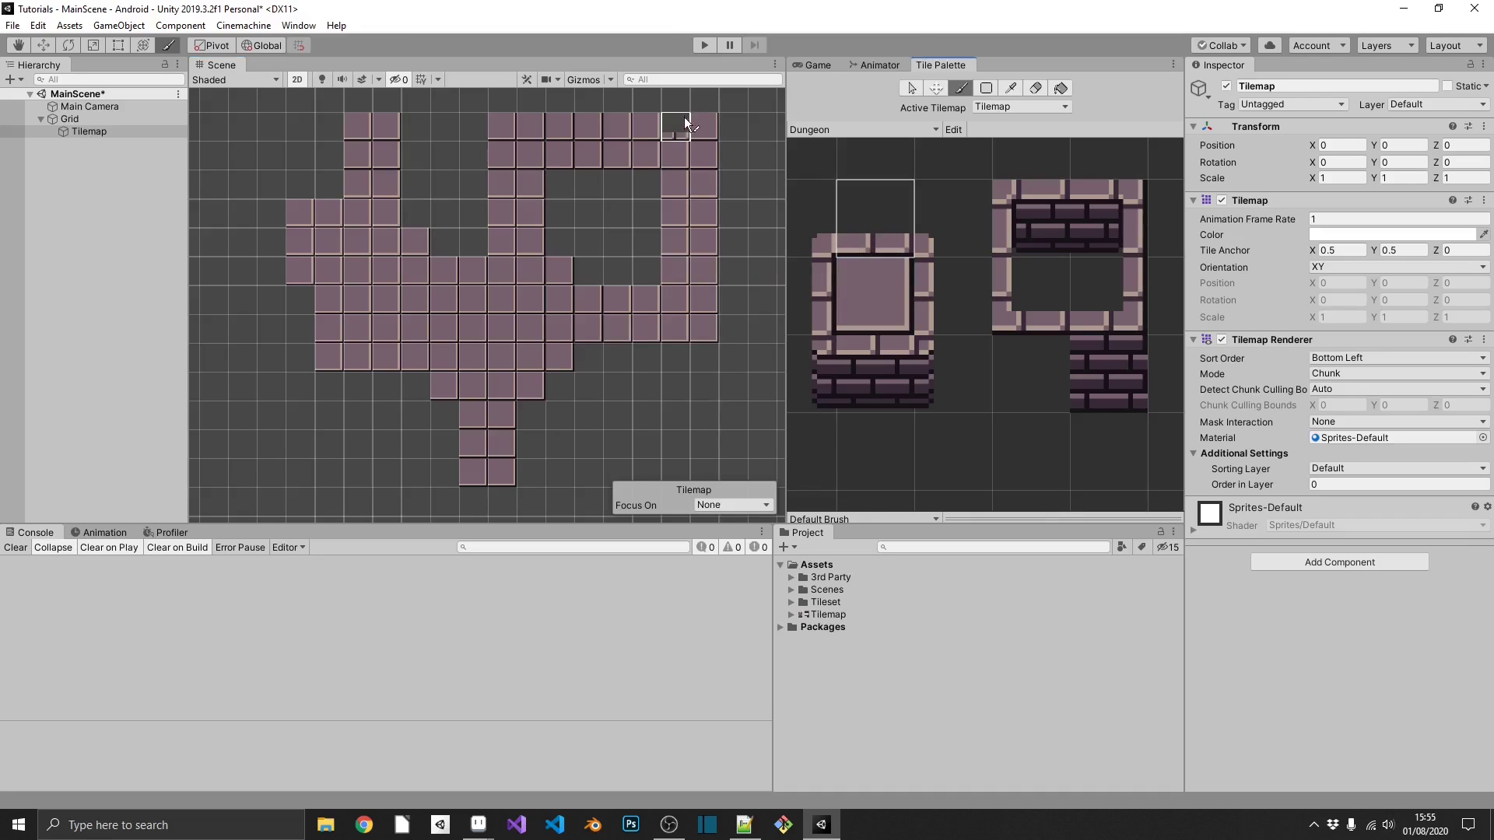
drag(701, 100, 610, 92)
drag(393, 100, 359, 101)
drag(324, 180, 302, 183)
drag(413, 213, 473, 244)
drag(558, 246, 641, 276)
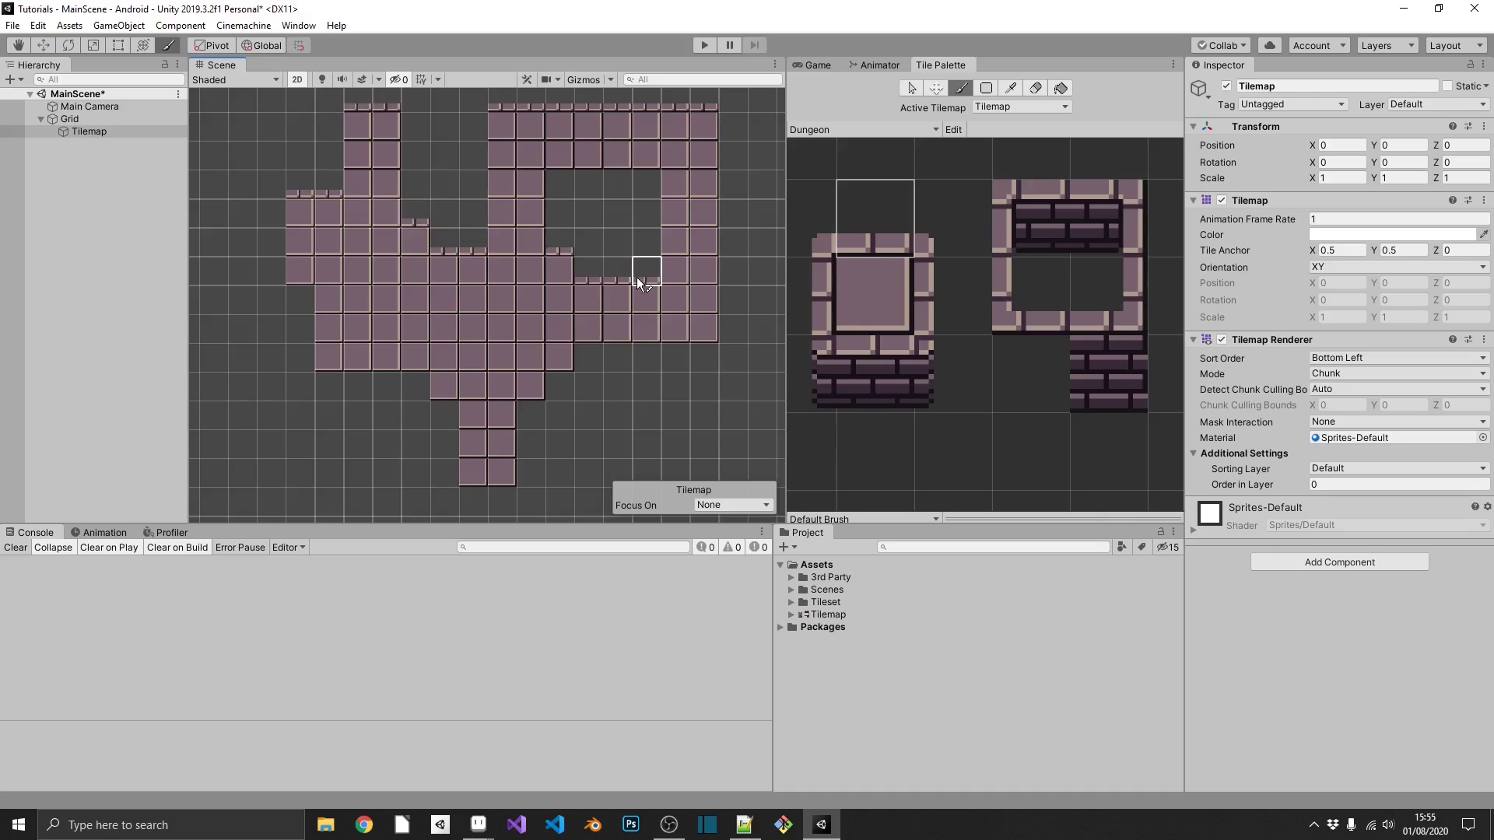
- Border the loop's outer right side with corner and right-edge tiles, and paint the brick wall below the right corridor
drag(581, 216, 584, 251)
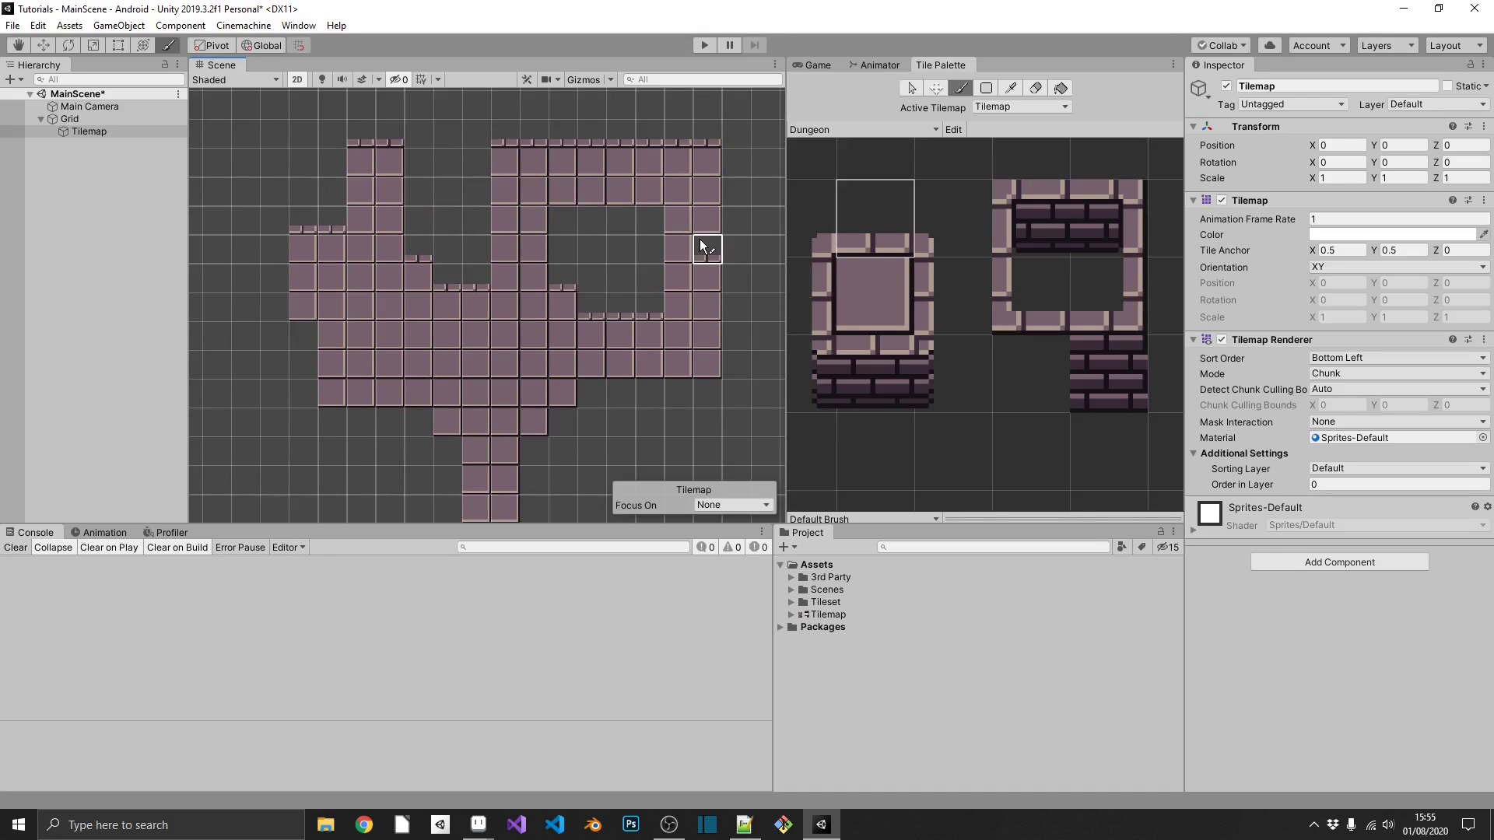
click(948, 245)
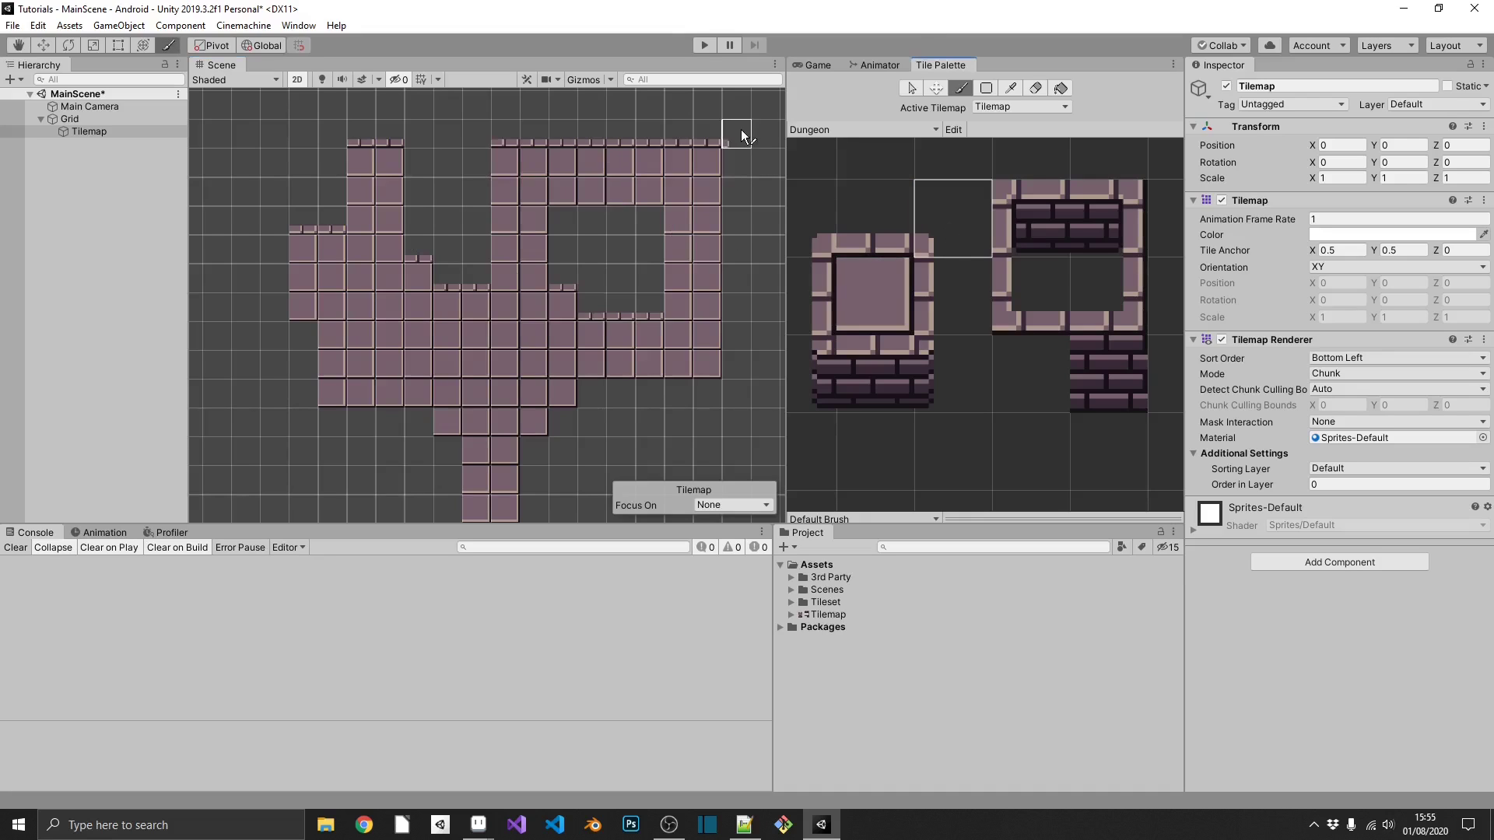
click(937, 283)
mouse_move(736, 171)
mouse_down()
mouse_move(737, 360)
mouse_move(621, 392)
mouse_up()
click(938, 367)
click(735, 392)
click(875, 370)
- Paint edge tiles along the loop's outer left side and both sides of the upward corridor
click(818, 243)
drag(476, 162, 476, 249)
click(931, 269)
drag(417, 162, 418, 221)
drag(333, 162, 333, 191)
- Border the main room's left side with a top-left corner and left-edge tiles, and paint brick wall along its lower-left edge
click(819, 243)
click(275, 221)
click(819, 287)
drag(274, 249, 274, 297)
click(874, 375)
mouse_move(333, 421)
mouse_down()
mouse_move(395, 424)
mouse_move(404, 349)
mouse_up()
- Paint side edge tiles inside the loop, on the room's lower-left side and along the downward corridor
scroll(631, 315, down, 1)
click(923, 296)
click(568, 206)
click(818, 289)
drag(649, 205, 651, 233)
click(334, 311)
drag(464, 416, 464, 444)
click(924, 295)
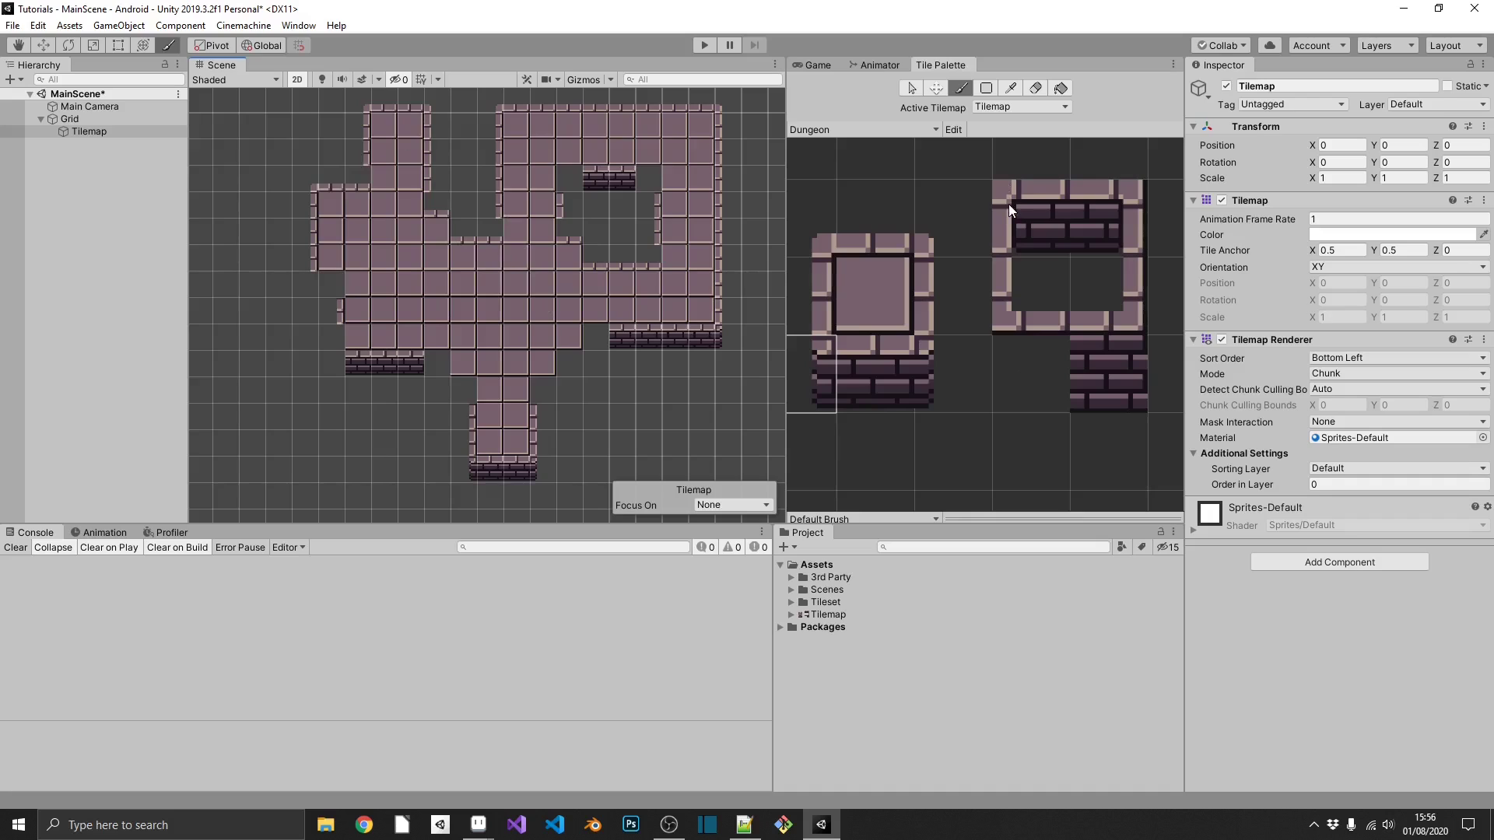
- Close the corners of the loop's inner opening with the matching inner-corner tiles and a top-right corner at its step
click(1048, 216)
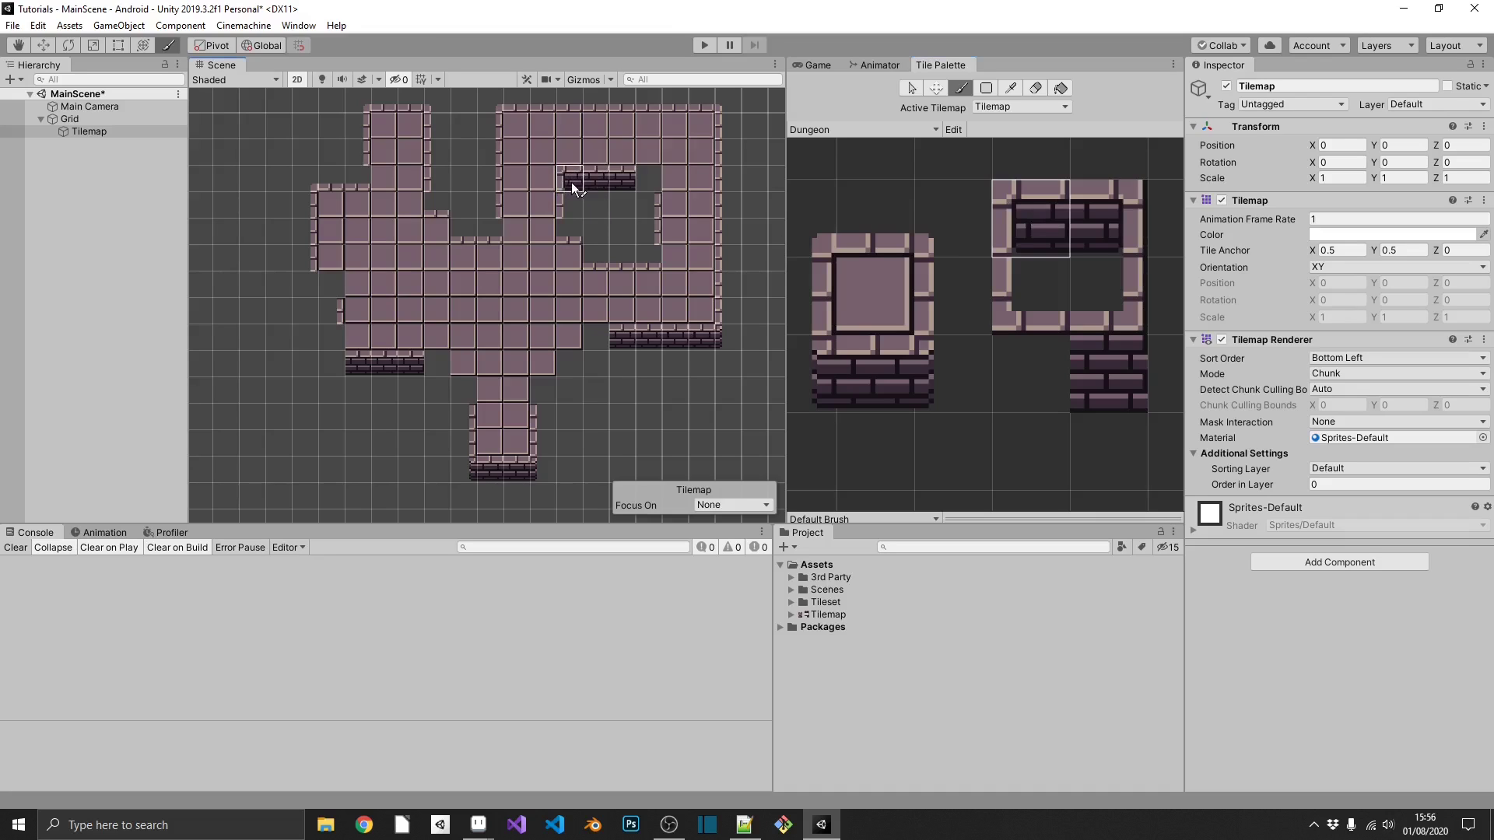
click(1083, 238)
click(656, 179)
click(1091, 293)
click(652, 260)
click(1014, 300)
click(596, 257)
click(925, 244)
click(596, 232)
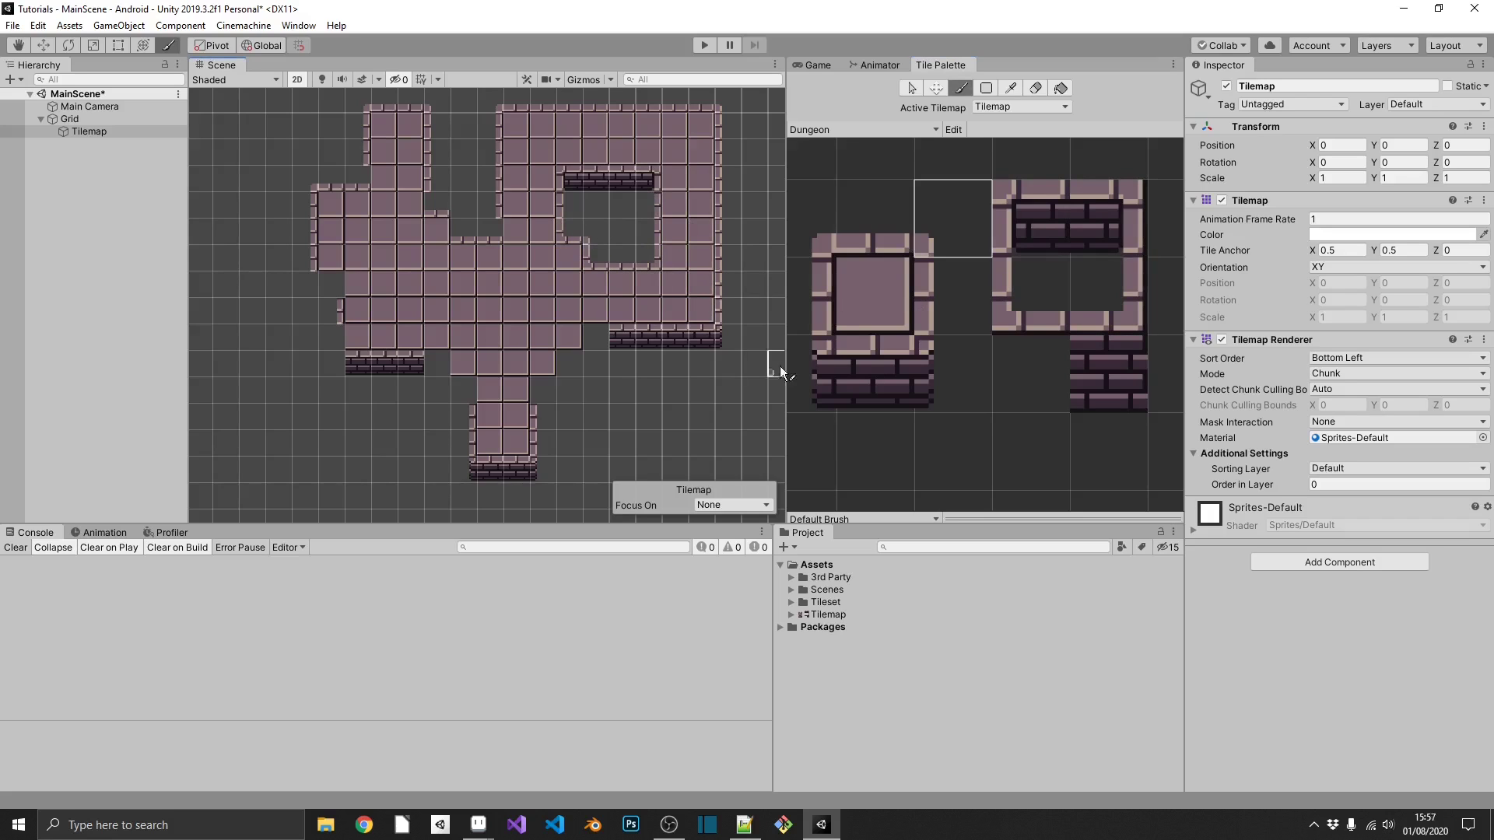
- Paint the missing corner and edge tiles at the upward corridor's base and along the main room's lower-left step
click(1108, 296)
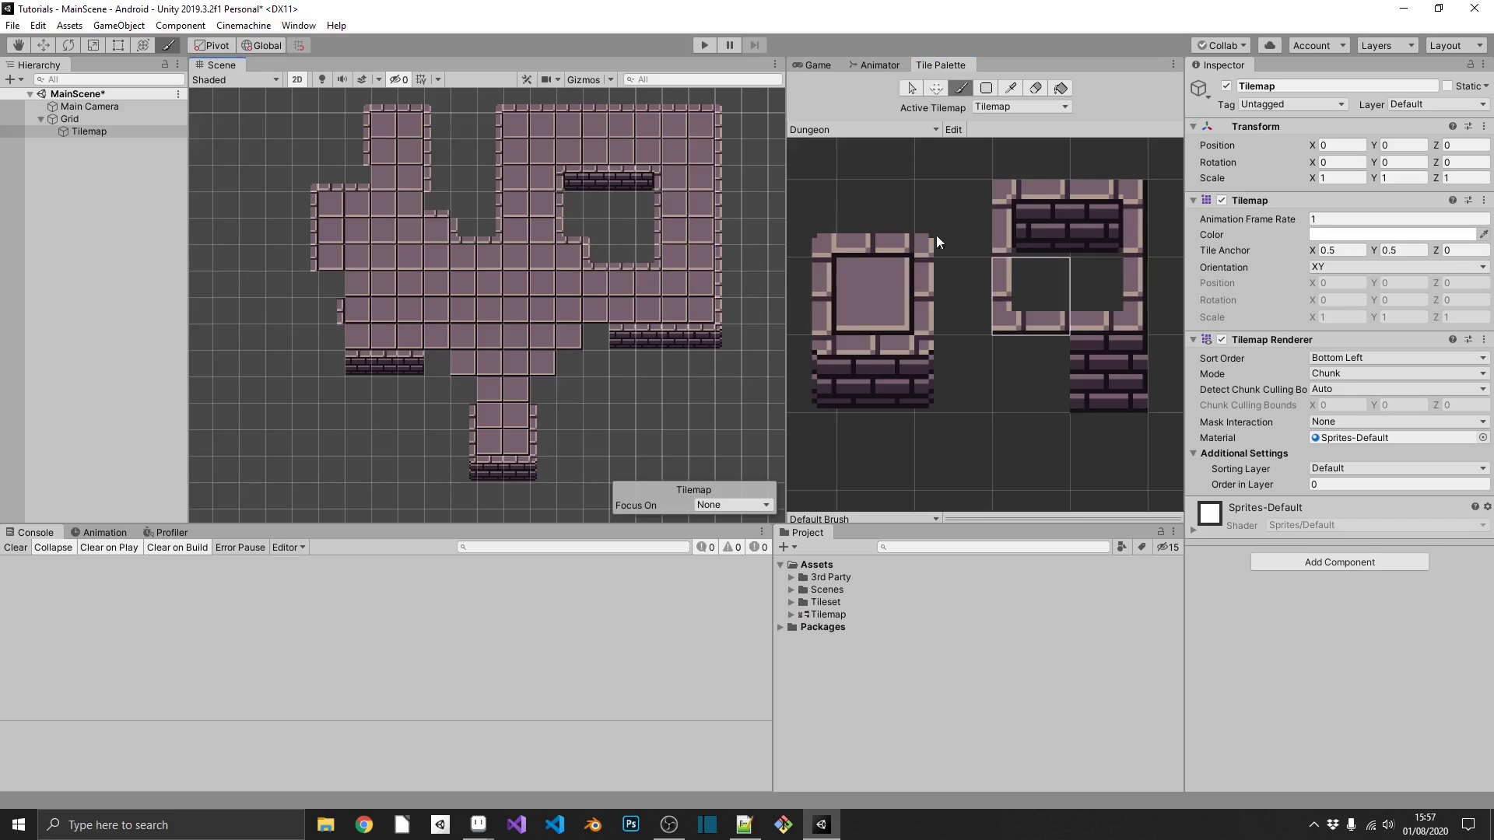
click(361, 184)
click(1108, 220)
click(336, 284)
click(821, 373)
click(308, 284)
click(822, 299)
click(343, 335)
click(821, 372)
click(334, 363)
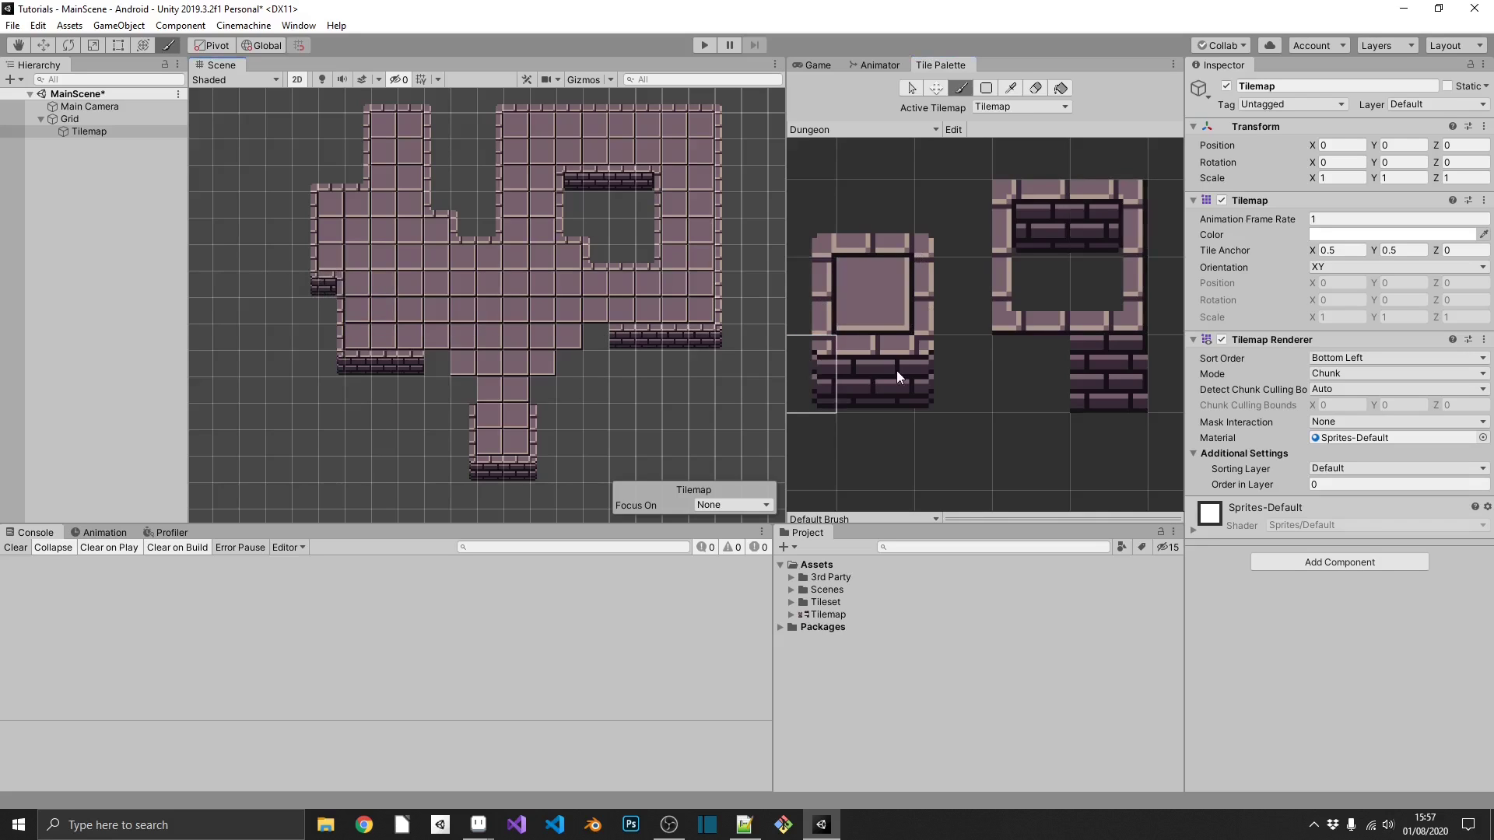
- Add corner tiles to the stepped edges on both sides of the downward corridor and preview the scene
click(1113, 222)
click(442, 359)
click(465, 389)
click(821, 374)
click(443, 388)
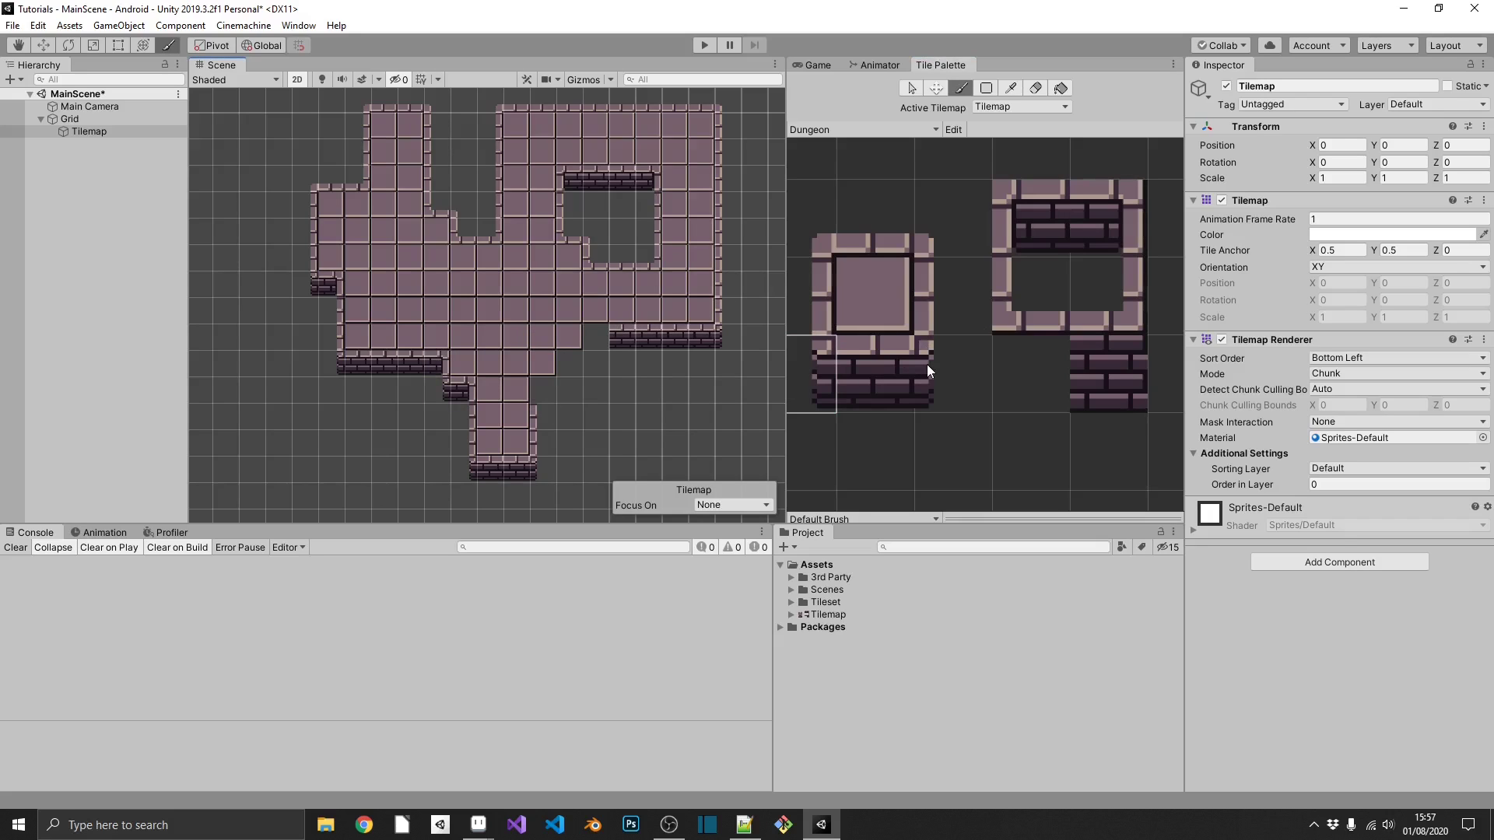
click(1015, 221)
click(546, 390)
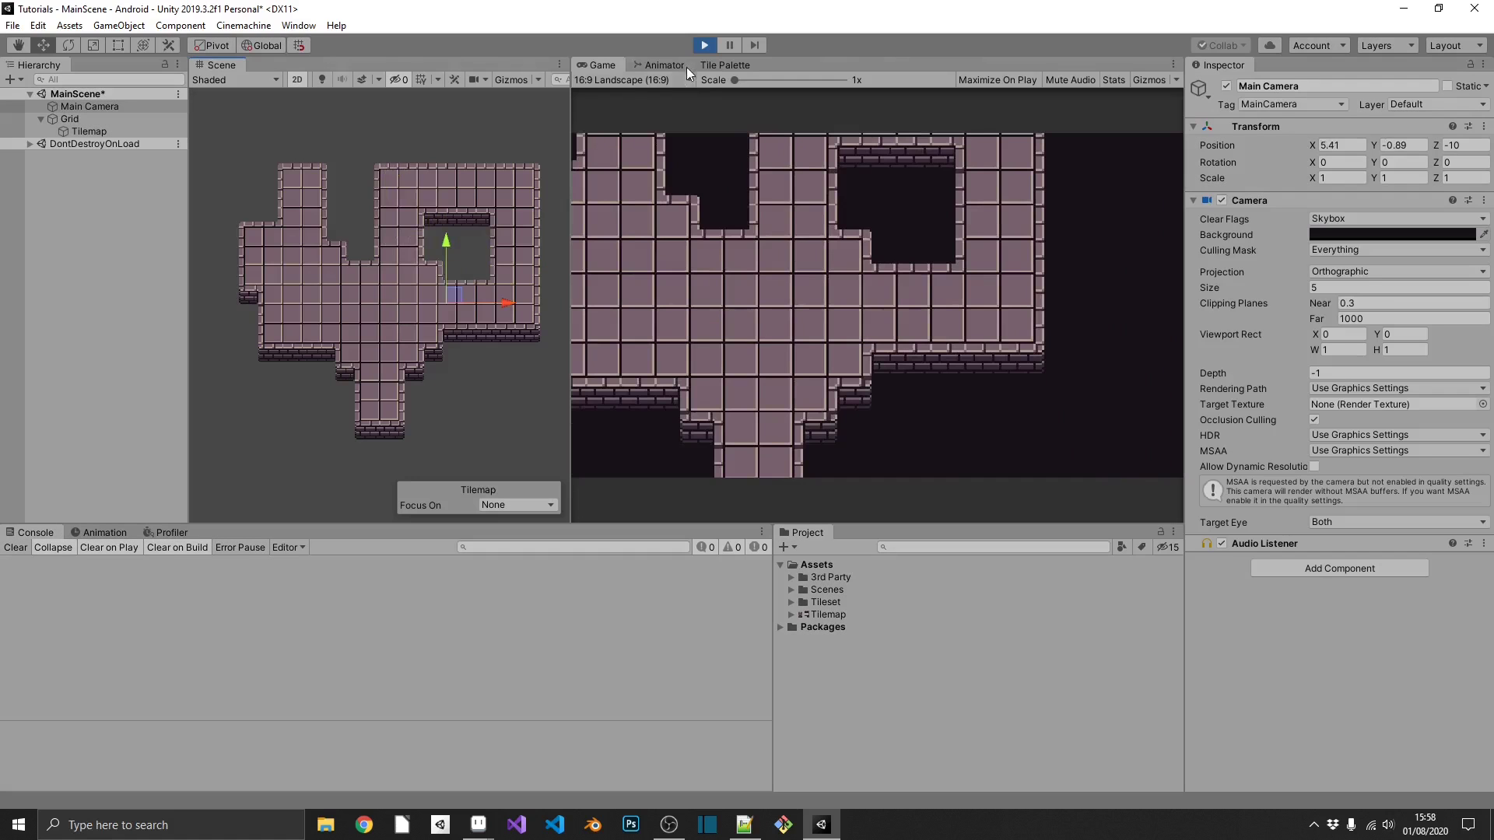
click(704, 44)
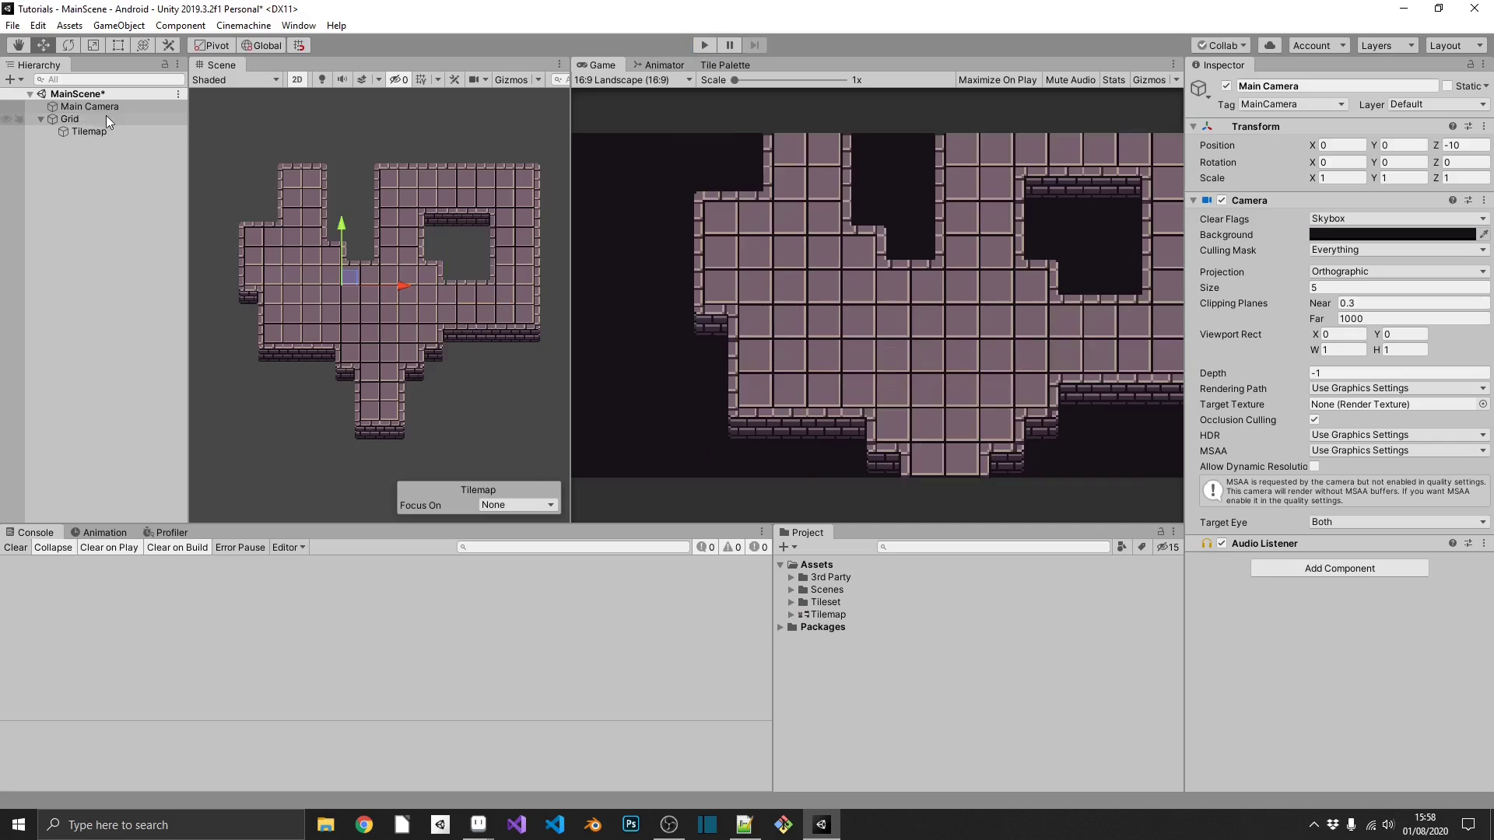
- Select the Tilemap and paint plain brick wall tiles above the floor along the main room's upper-left edge
click(85, 130)
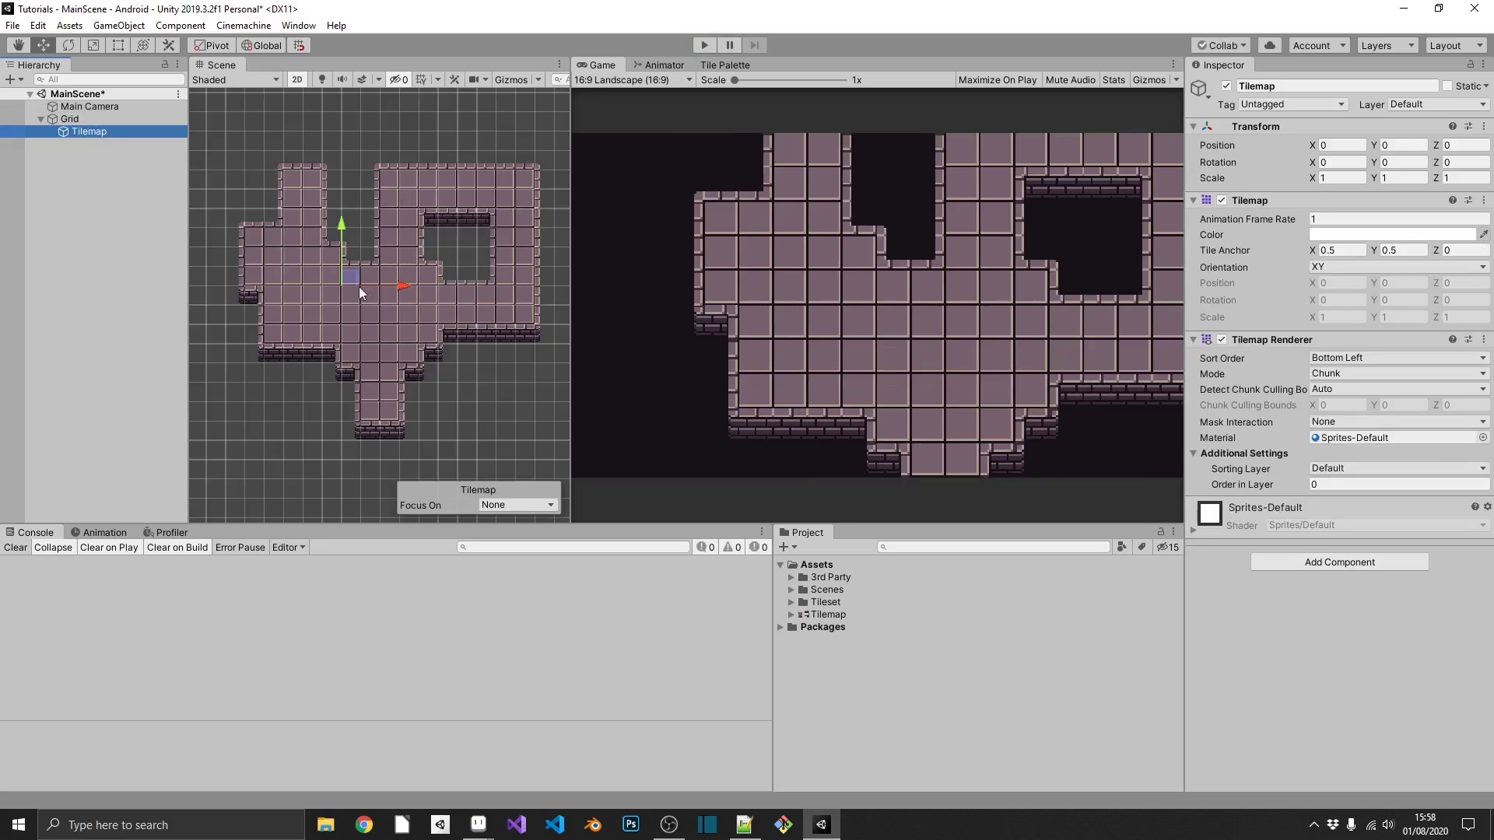
scroll(284, 237, up, 4)
drag(244, 225, 324, 284)
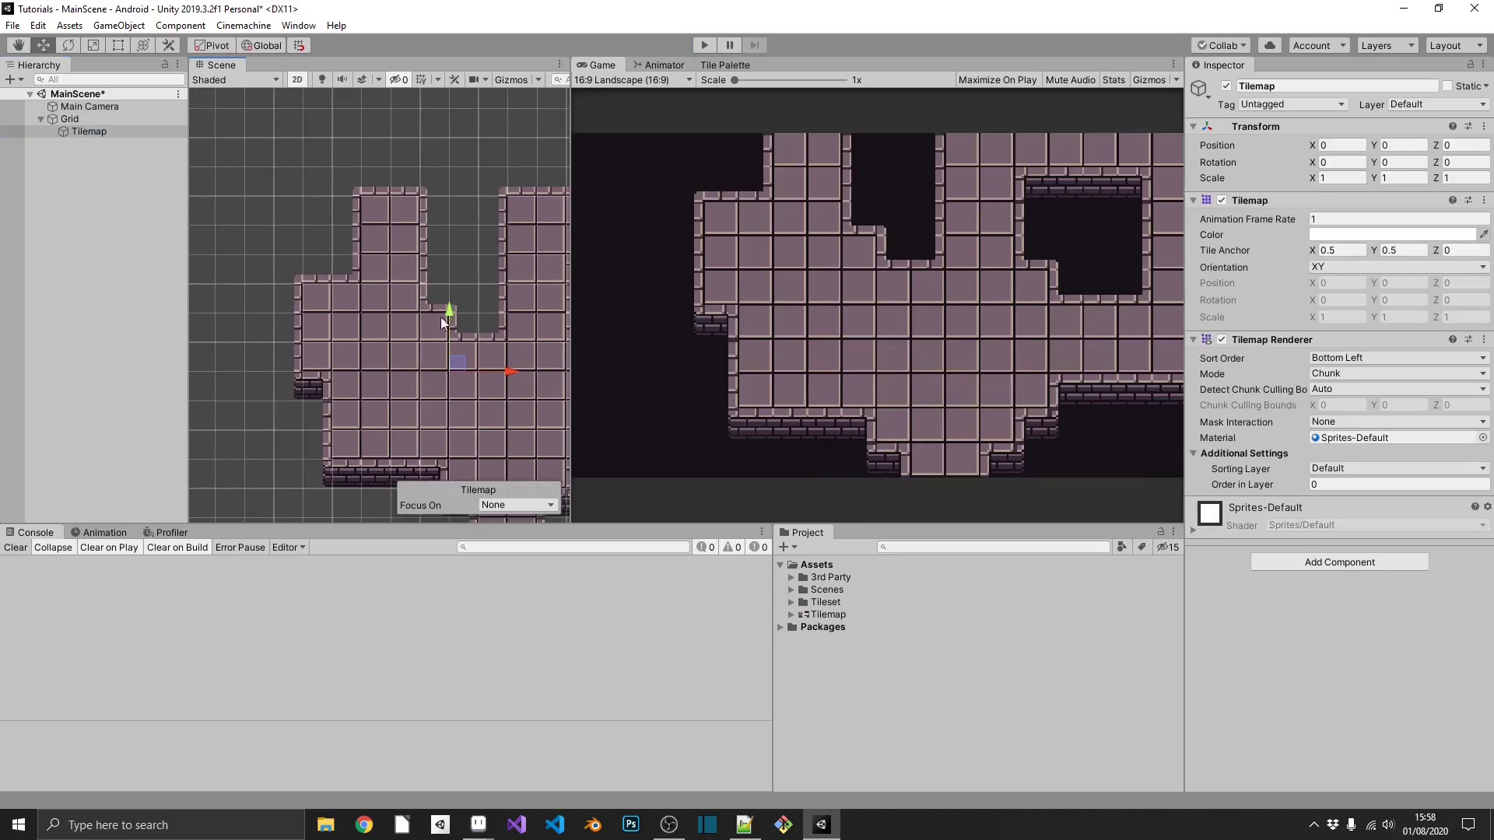
click(725, 64)
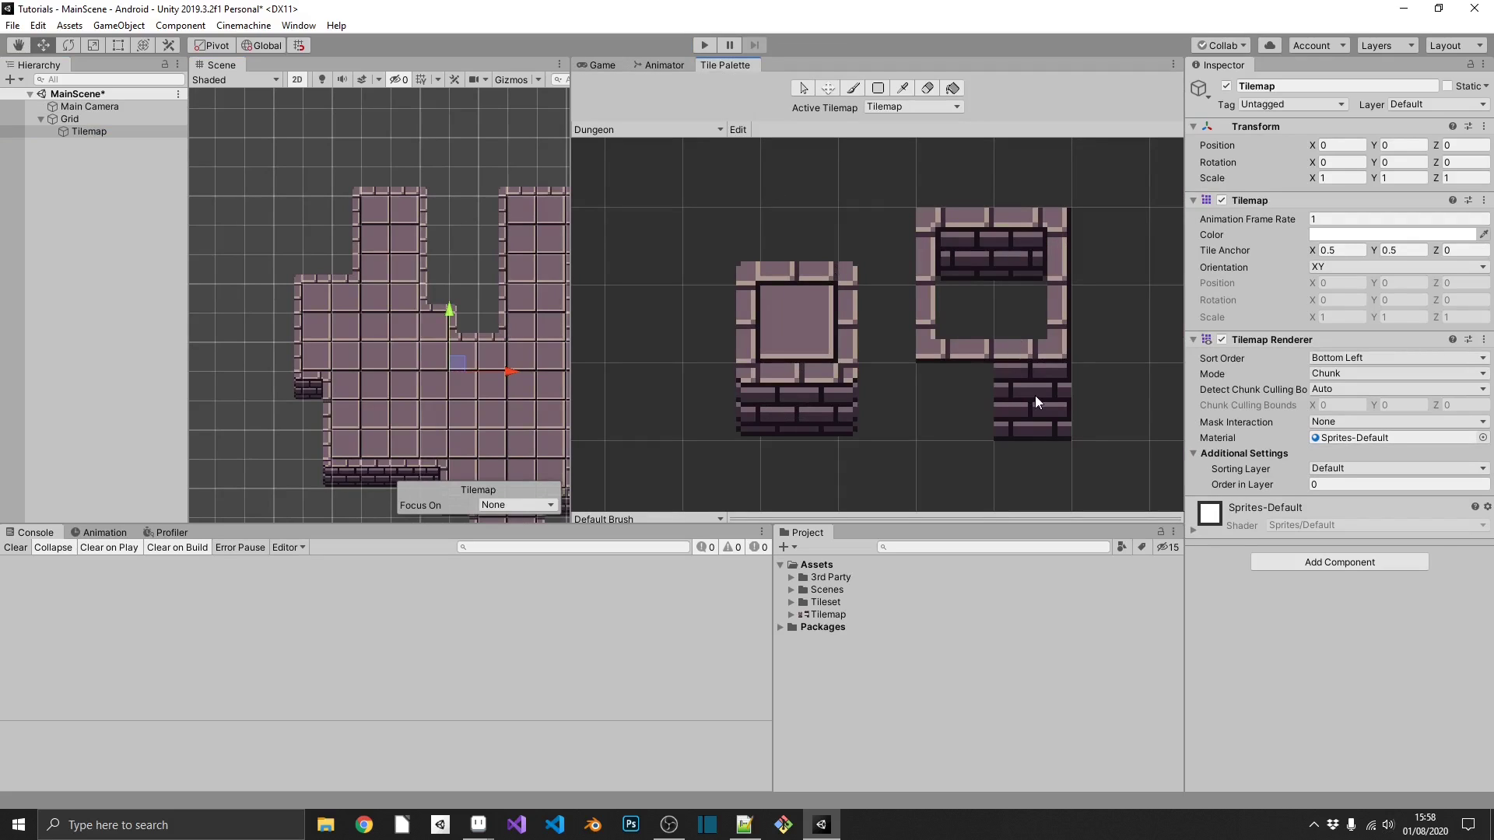
click(1023, 374)
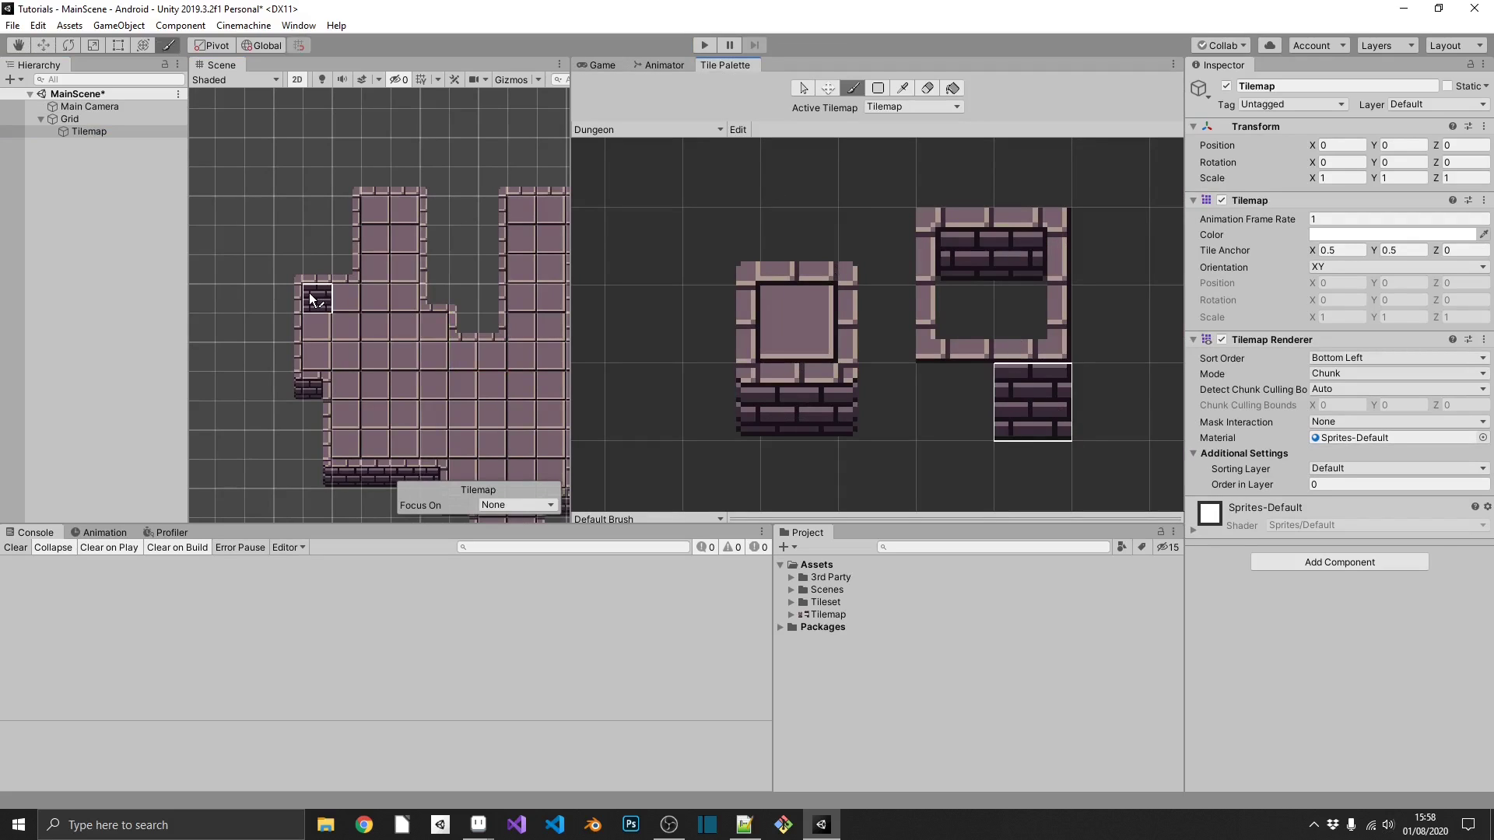
scroll(340, 300, up, 1)
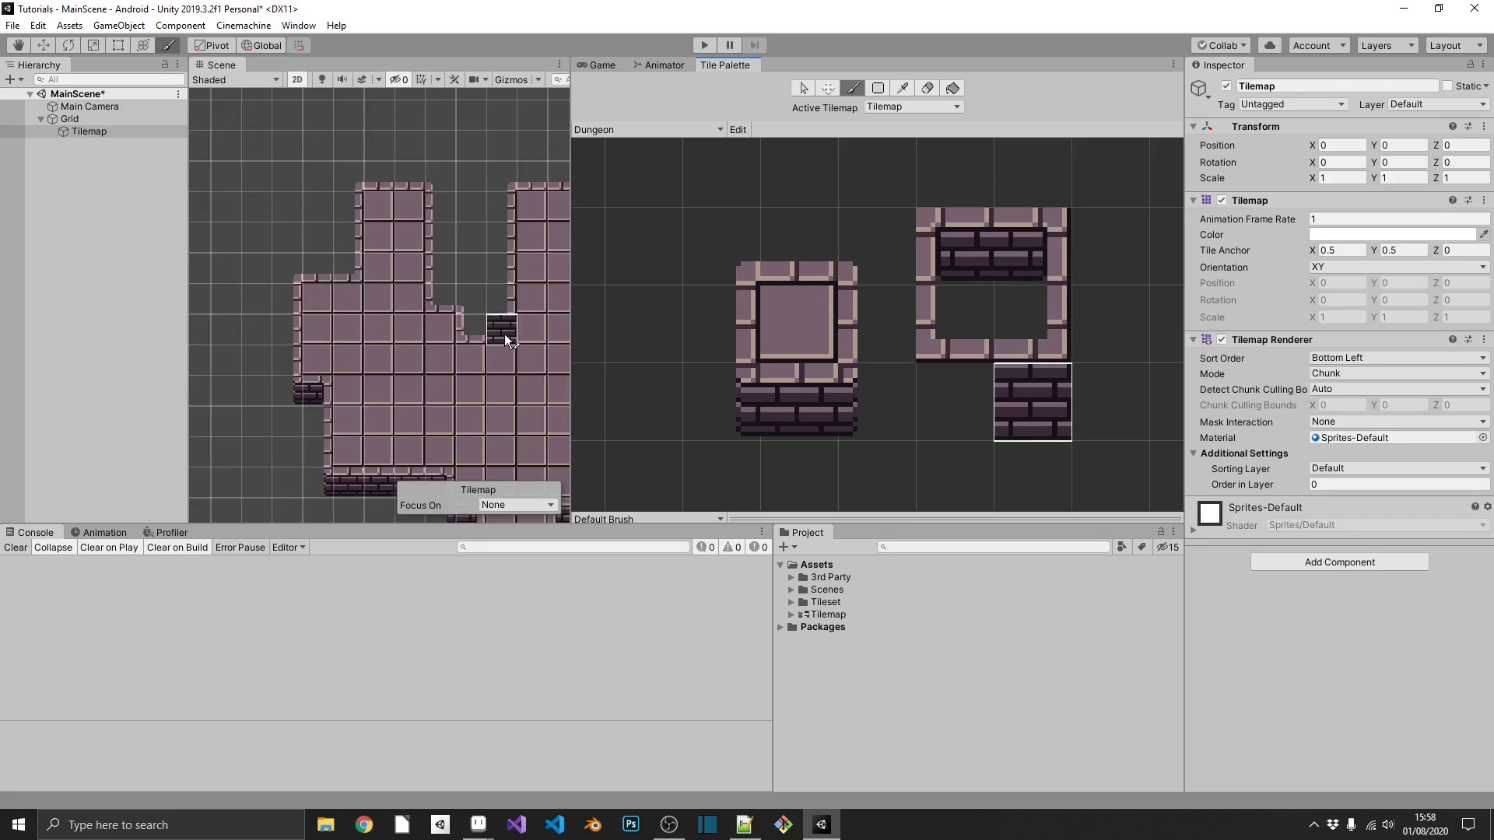
drag(378, 296, 314, 304)
click(224, 242)
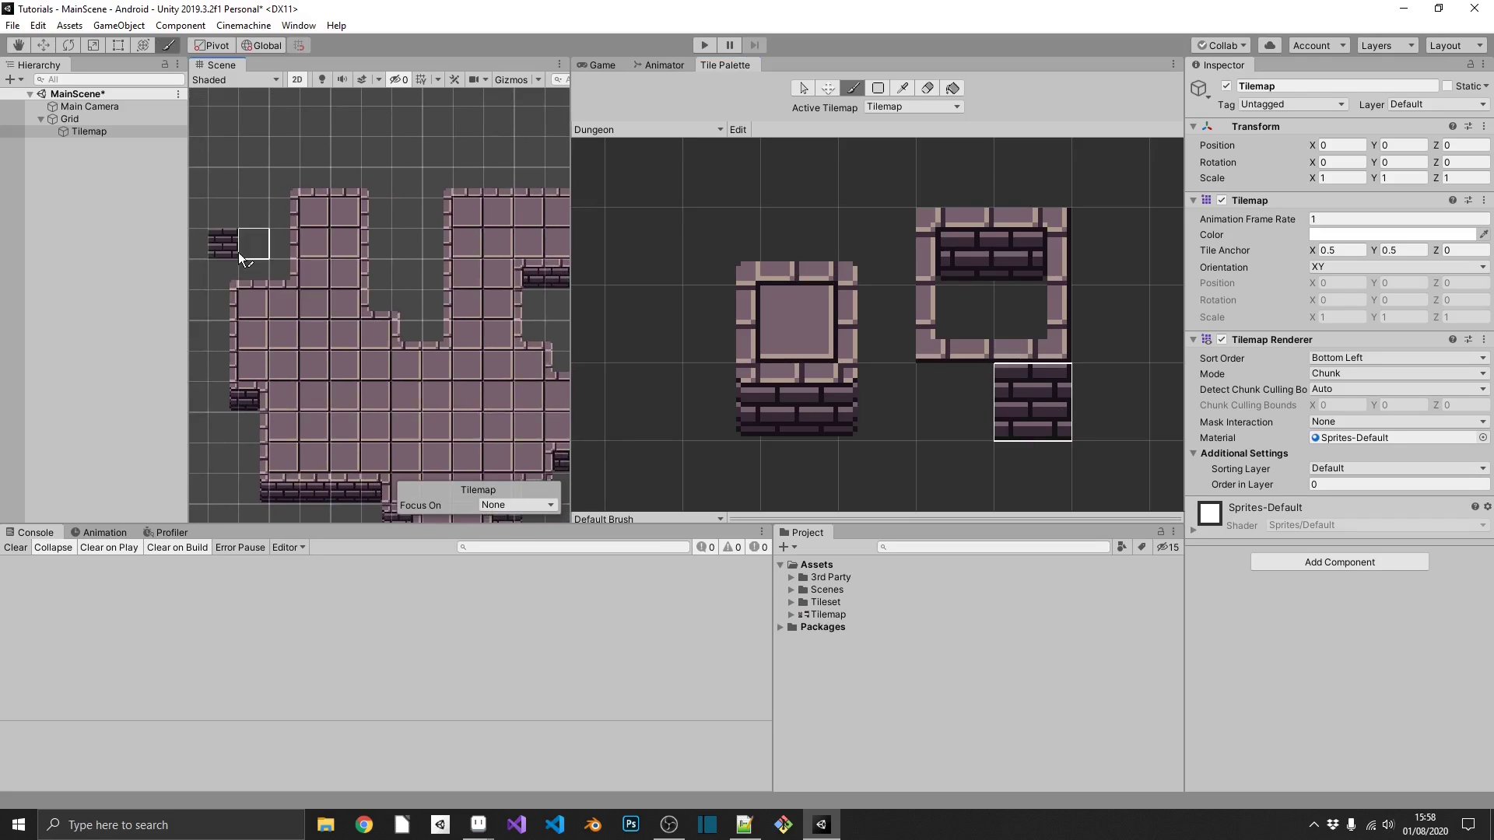
- Continue the plain brick wall along the stepped edge between the upward corridor and the loop, and across the loop's top
click(371, 306)
click(404, 328)
click(434, 336)
drag(479, 327, 361, 349)
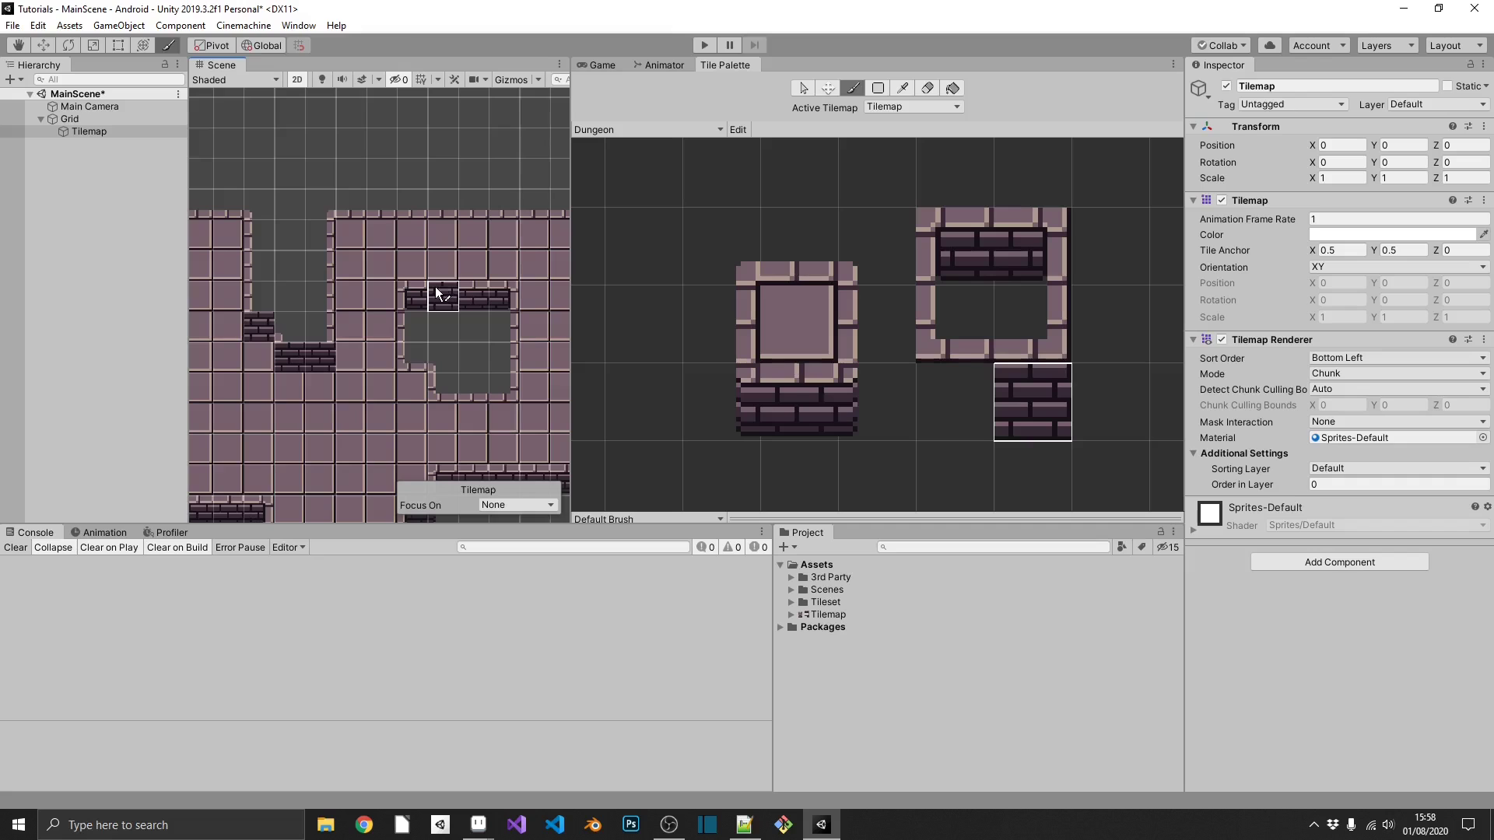
drag(218, 253, 436, 253)
- Border the upper-left brick wall with top-edge, left-edge and top-left corner tiles, plus an inner corner at the upward corridor
scroll(344, 358, down, 4)
drag(334, 358, 569, 321)
scroll(404, 320, up, 1)
click(791, 264)
click(697, 319)
click(277, 313)
click(724, 266)
click(272, 282)
click(1020, 330)
click(323, 280)
- Border the stepped brick wall with an inner corner, and cap the loop's top wall with top-edge and corner tiles
drag(436, 311, 359, 312)
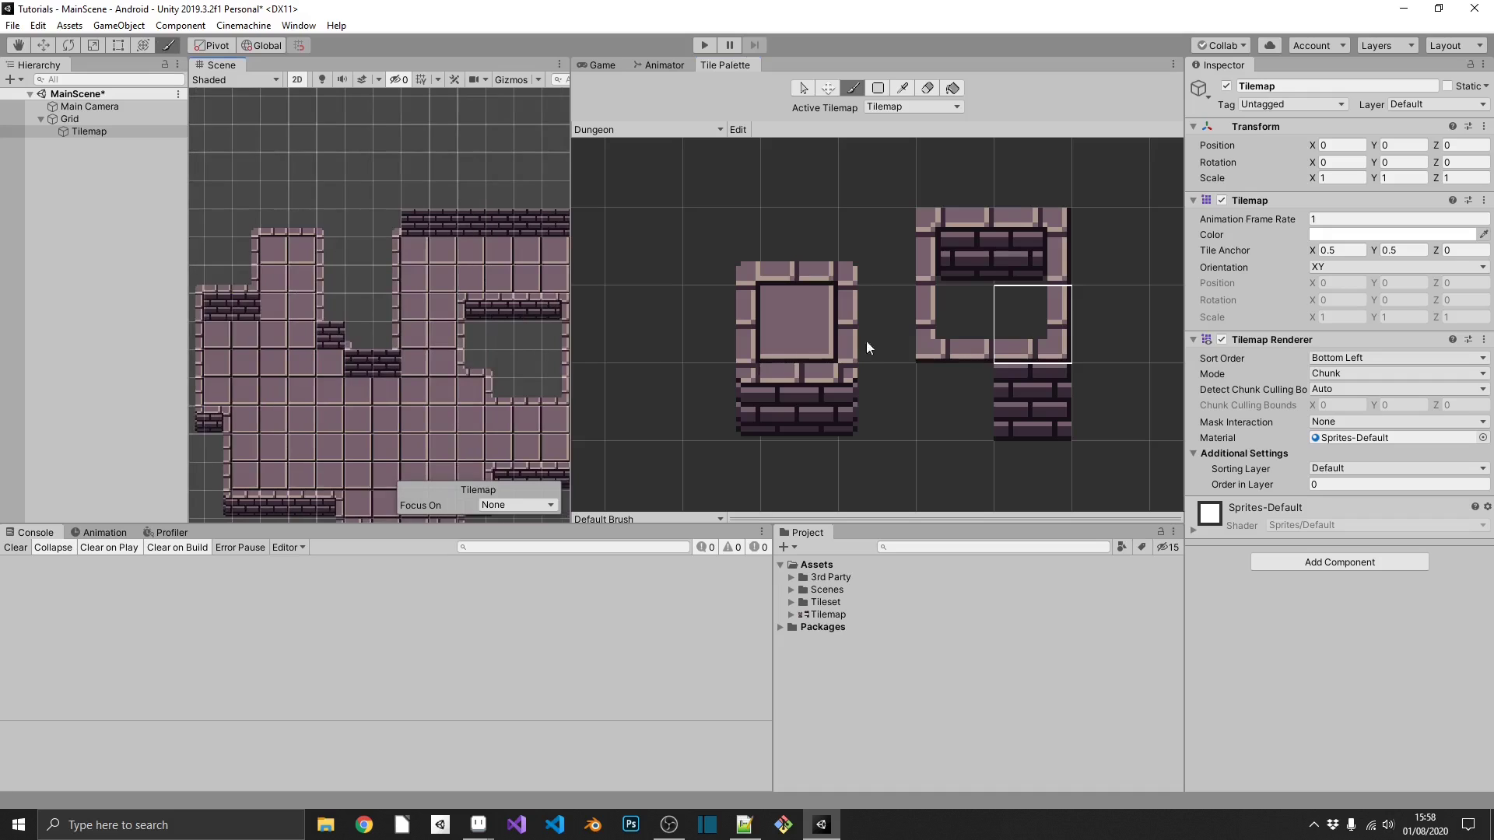
click(930, 331)
click(331, 308)
click(799, 257)
drag(301, 241, 498, 243)
click(856, 323)
click(735, 266)
click(278, 237)
- Paint a plain brick wall at the upward corridor's top end and frame it with side, corner and top-edge tiles
click(1027, 401)
mouse_move(343, 192)
mouse_down()
mouse_move(310, 195)
mouse_move(321, 168)
mouse_up()
click(730, 326)
click(290, 189)
click(852, 315)
click(373, 189)
click(848, 270)
click(373, 162)
click(802, 267)
scroll(326, 234, down, 5)
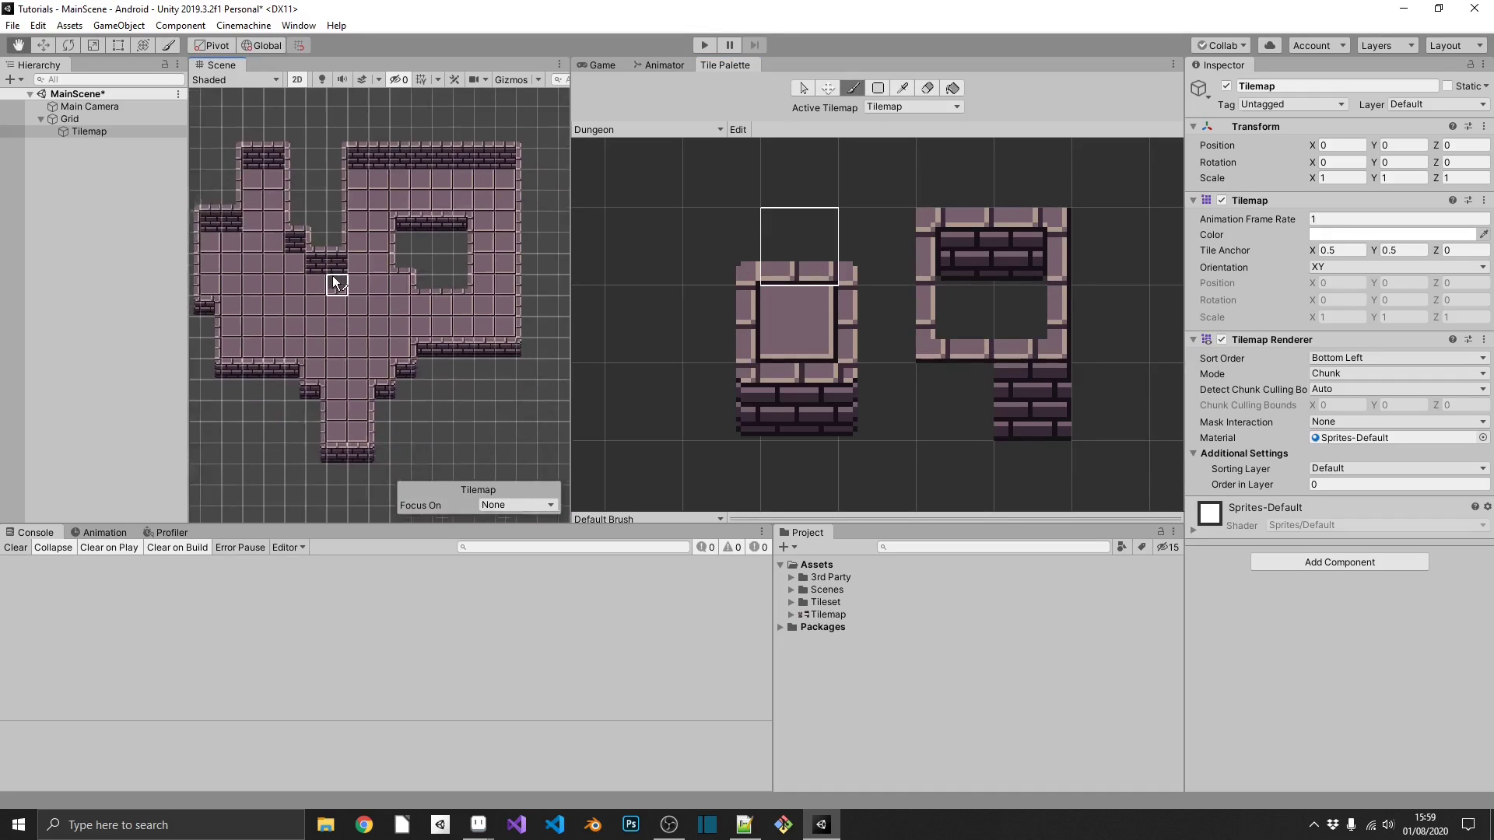
- Paint plain brick wall tiles along the floor row just below the loop's inner opening, including its left step
scroll(432, 287, up, 3)
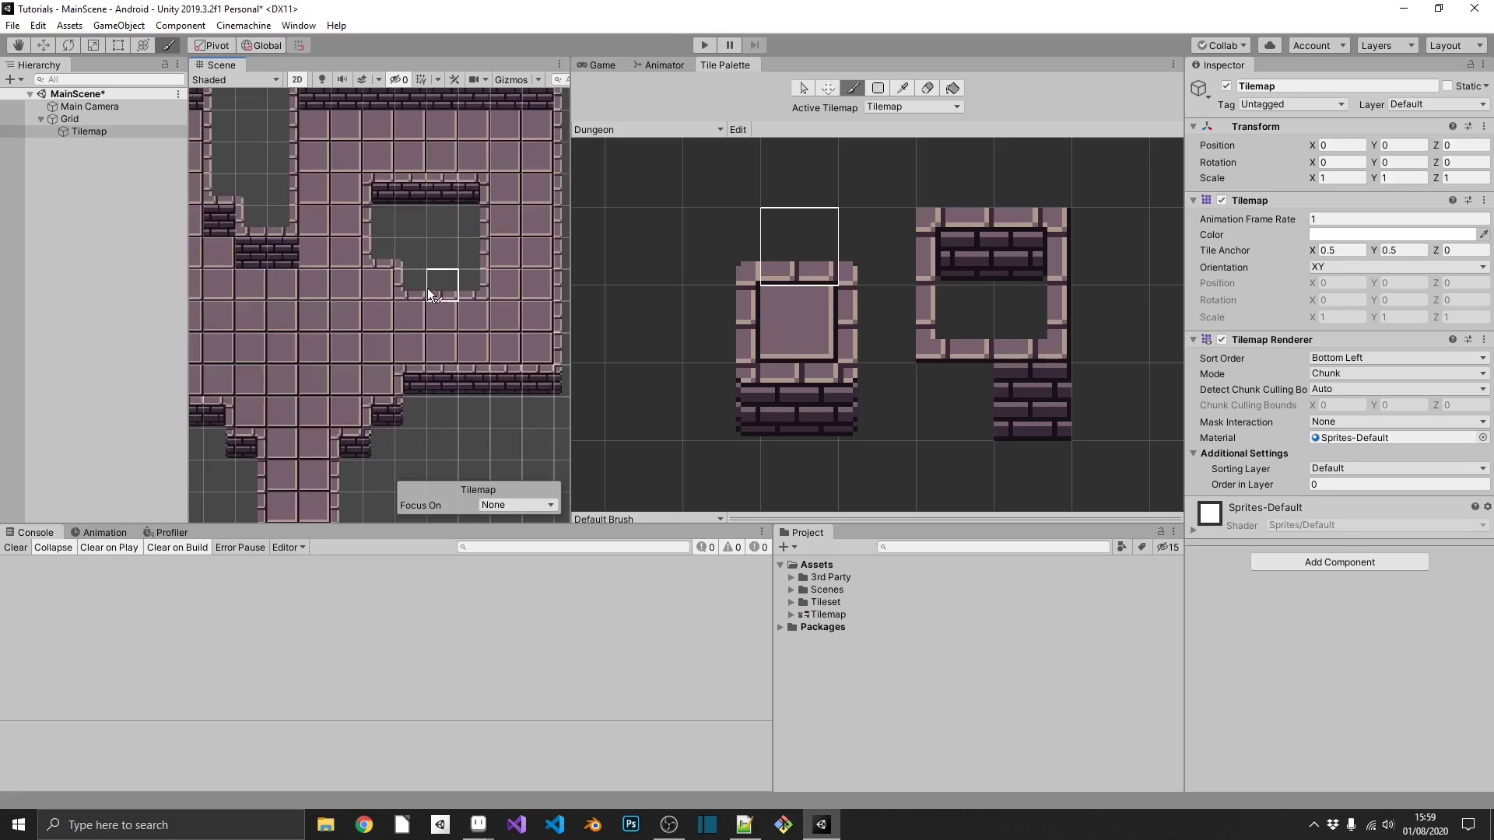
click(1029, 401)
drag(477, 316, 375, 291)
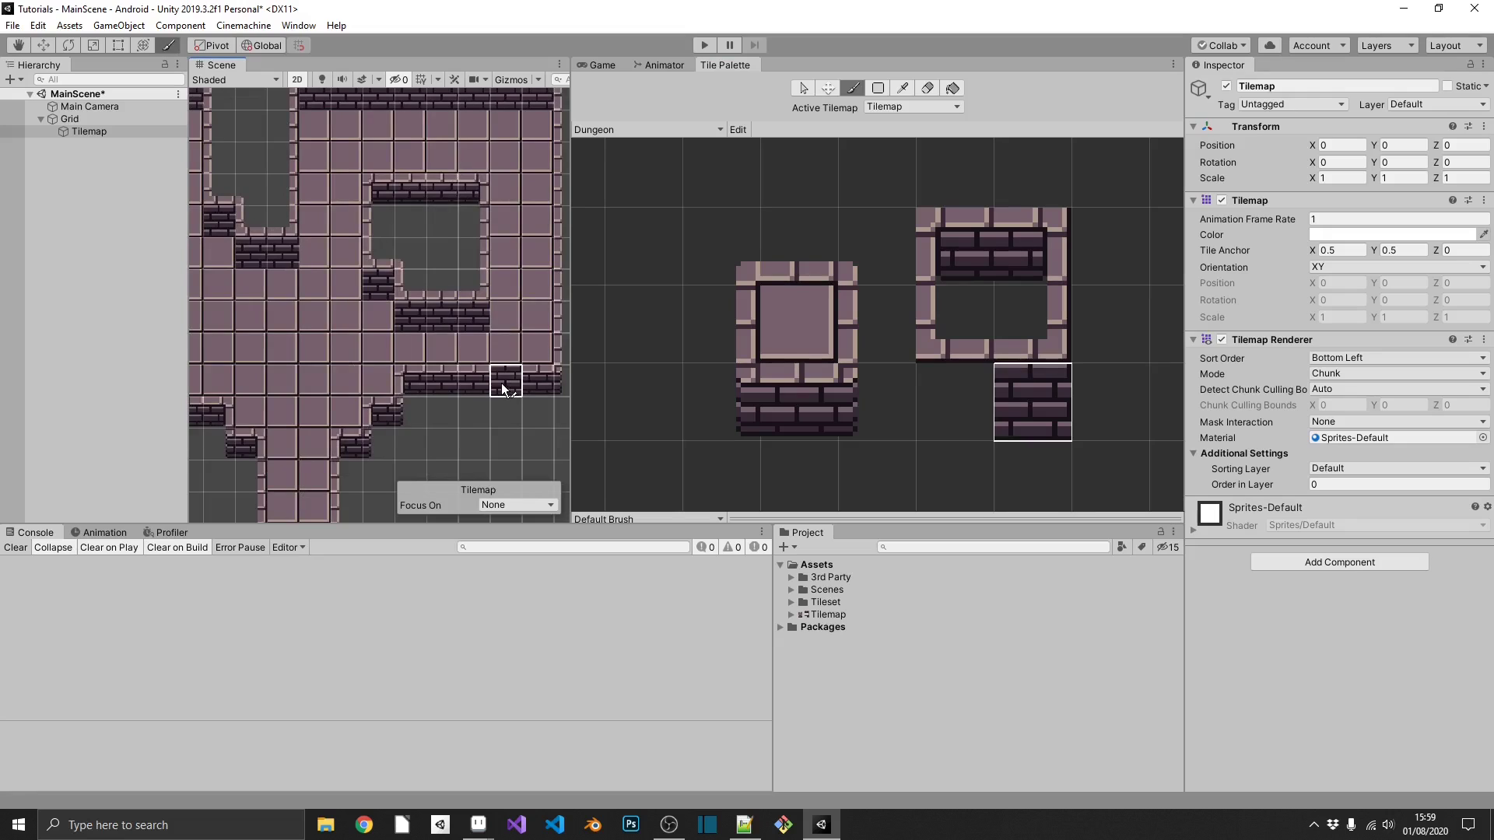
scroll(502, 383, down, 4)
drag(445, 399, 451, 361)
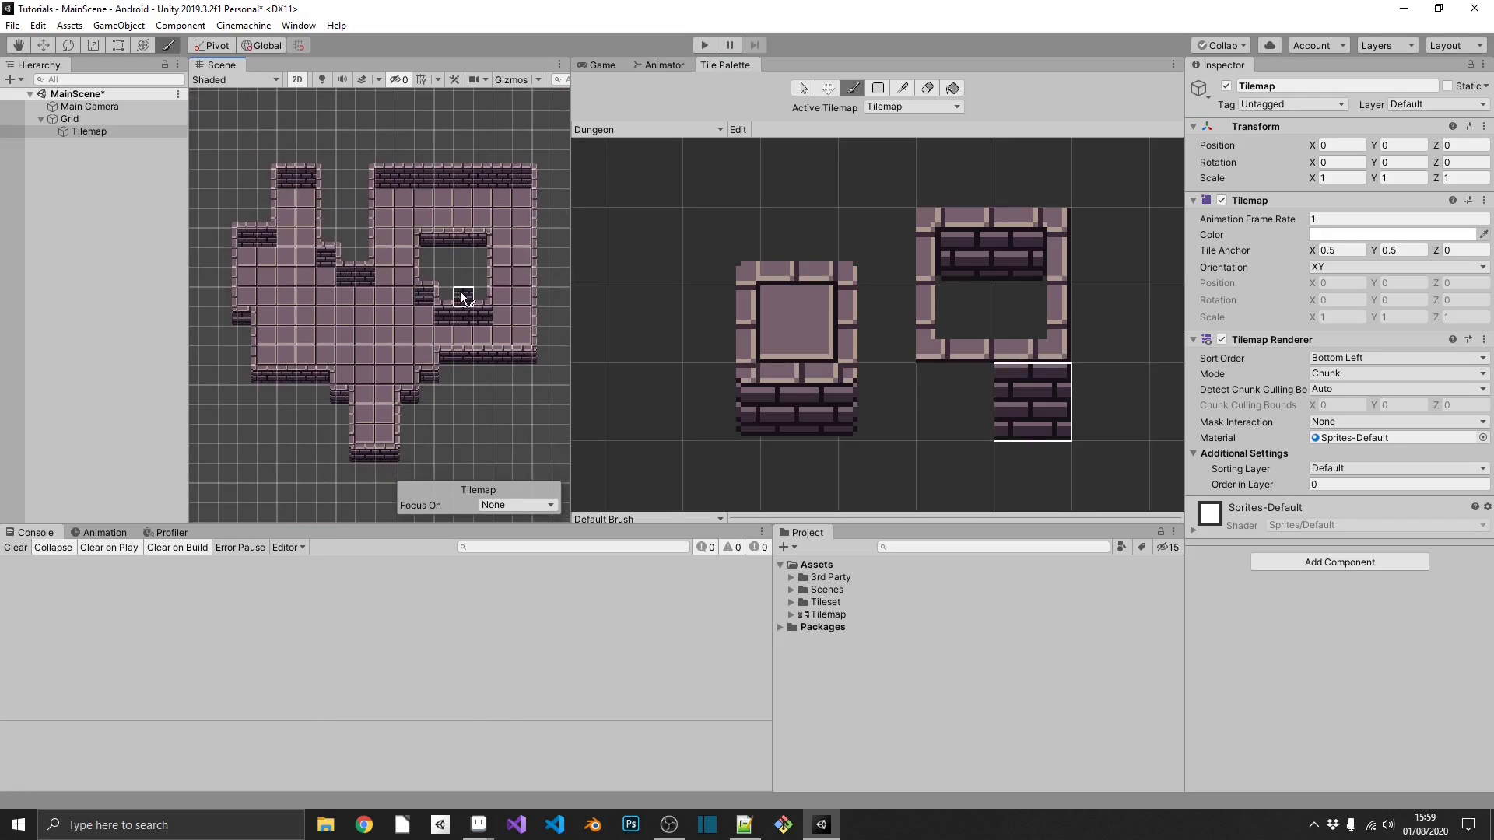
- Show the layout in the Game view and move the Main Camera down to about X -0.04, Y -1.07
click(598, 62)
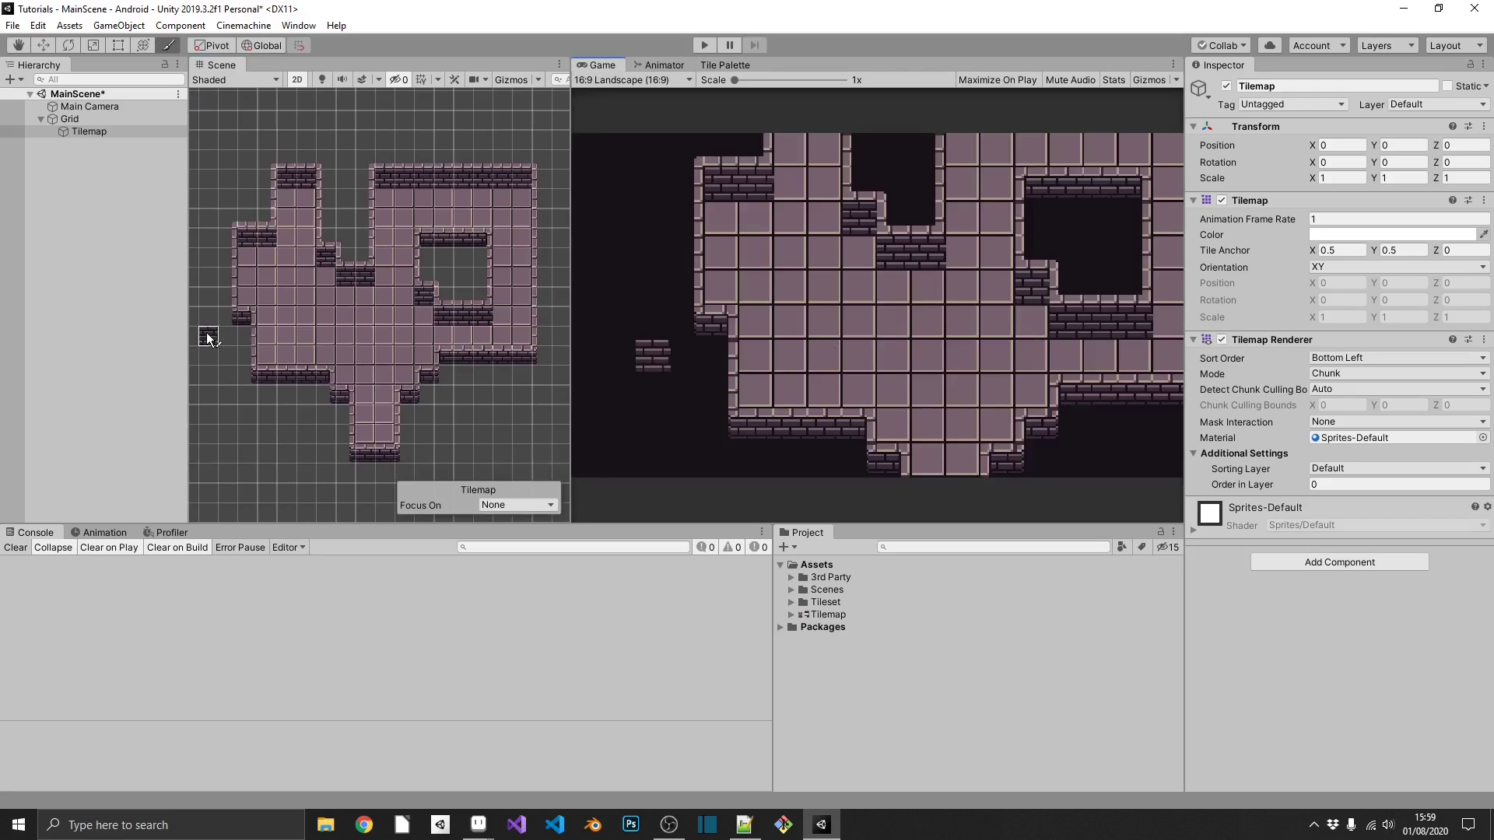
click(87, 106)
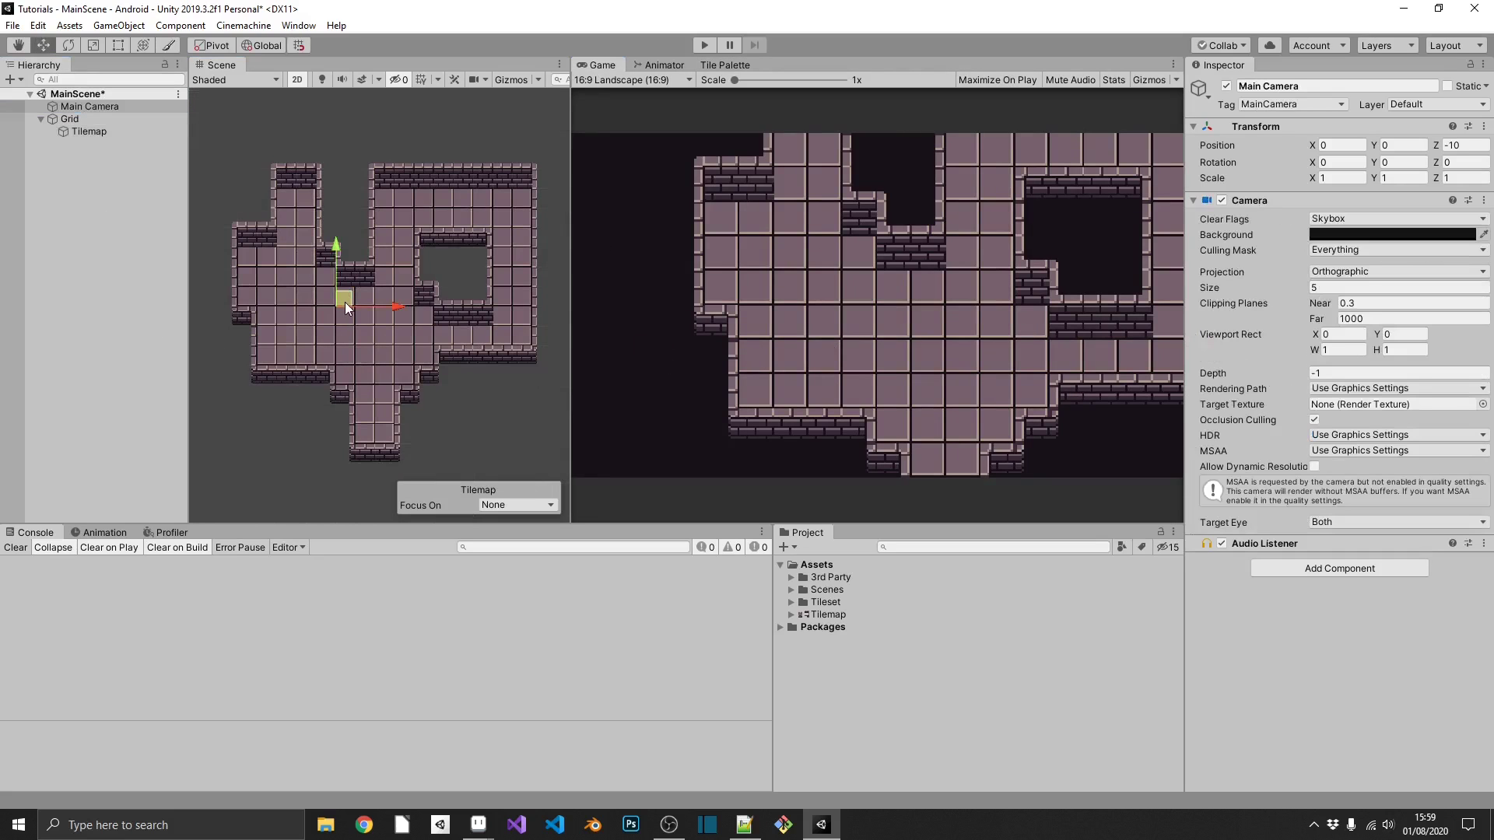
mouse_move(344, 302)
mouse_down()
mouse_move(372, 286)
mouse_move(378, 233)
mouse_move(425, 215)
mouse_move(410, 297)
mouse_move(344, 321)
mouse_up()
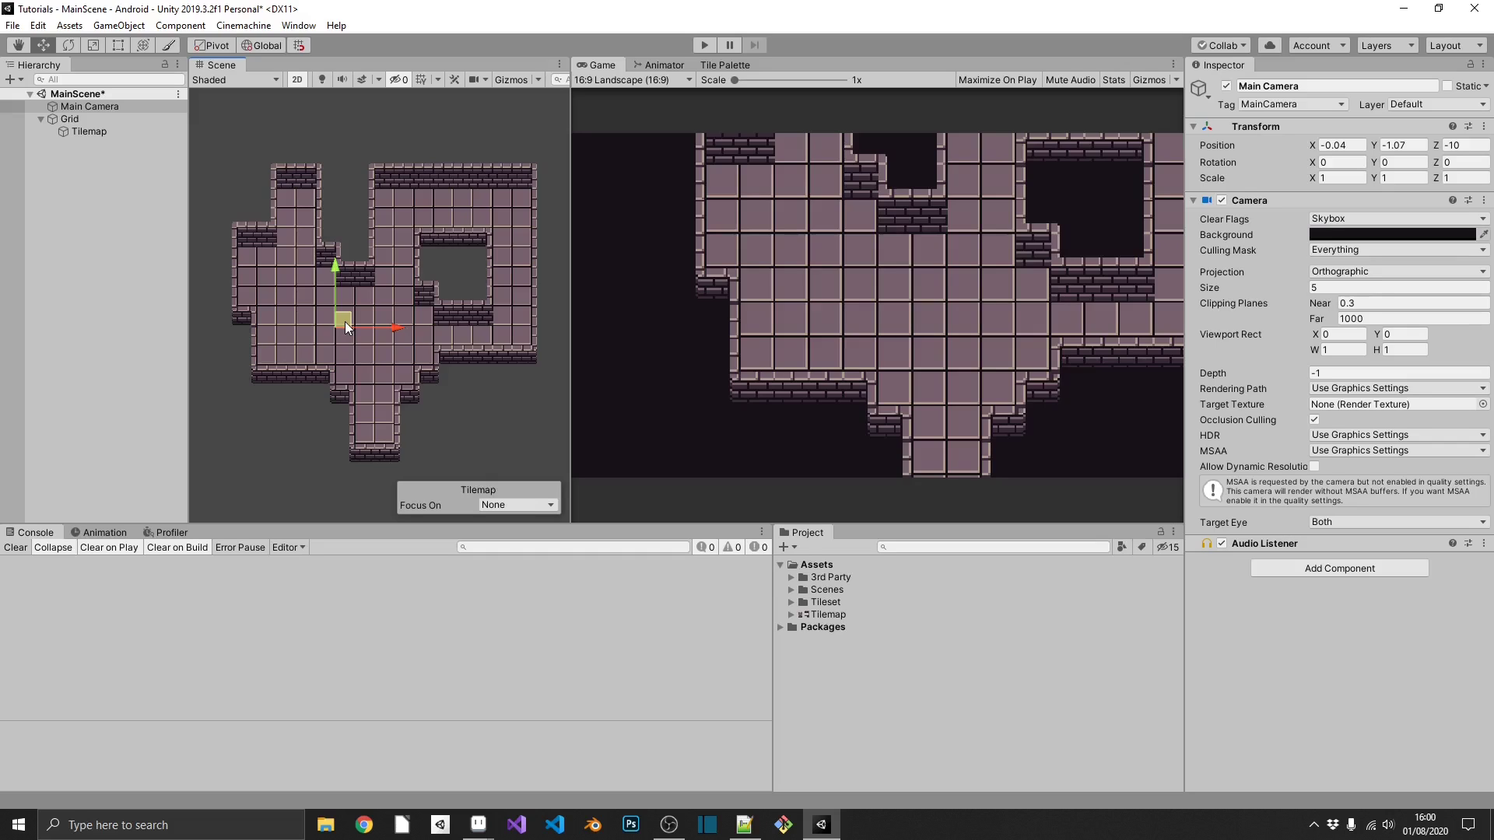